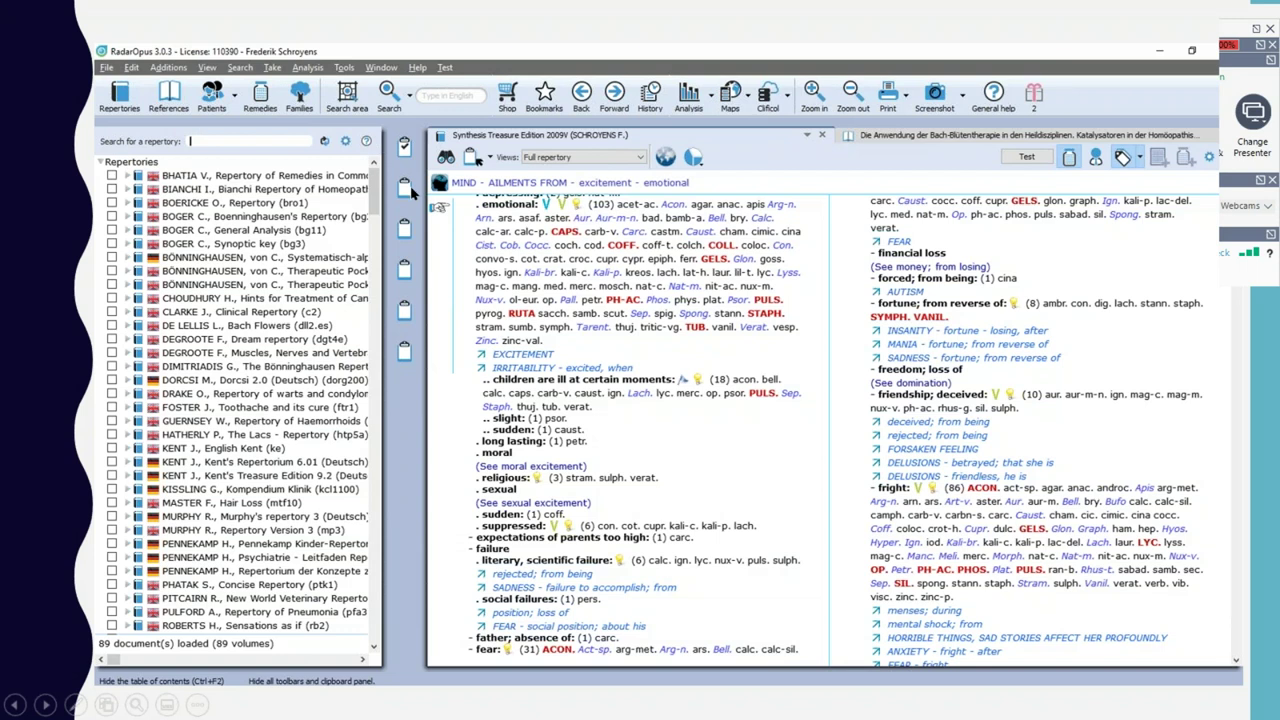
# Switch to the live RadarOpus window and open the Boericke Repertory (bro1) from the list of repertories
pyautogui.hotkey('alt', 'Tab')
pyautogui.hotkey('alt', 'Tab')
pyautogui.hotkey('alt', 'Tab')
pyautogui.hotkey('alt', 'Tab')
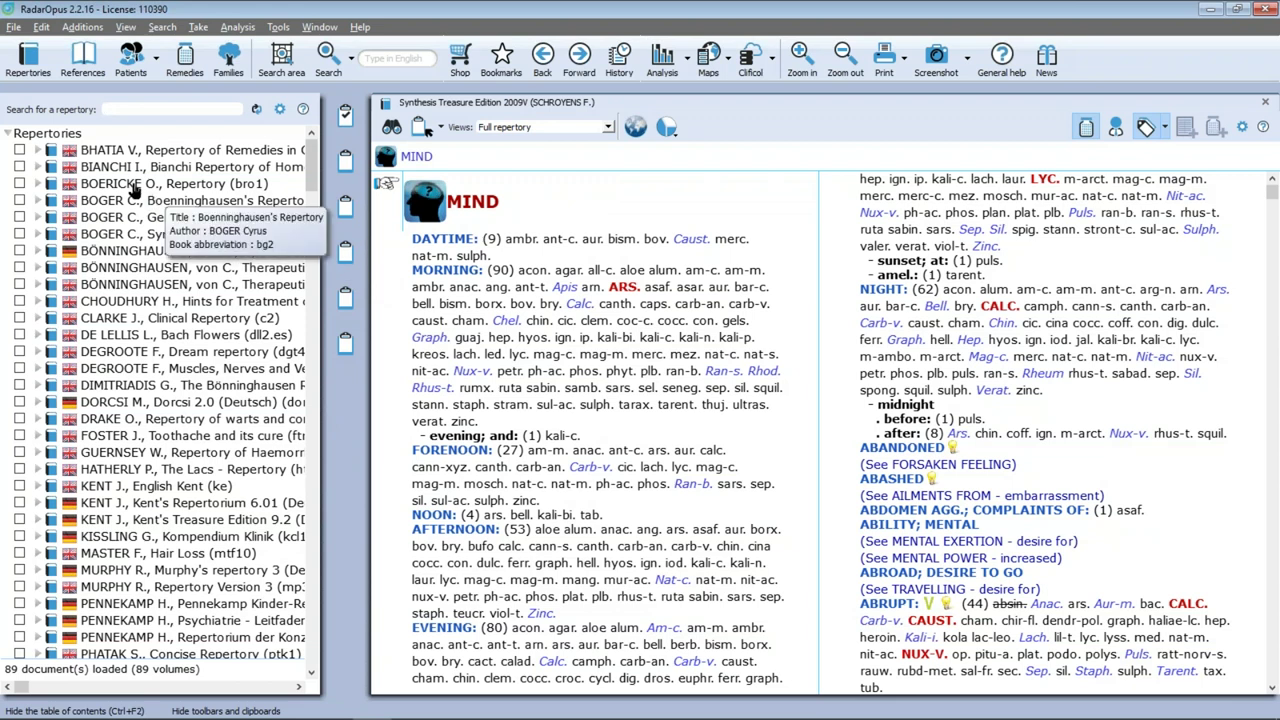
pyautogui.click(130, 186)
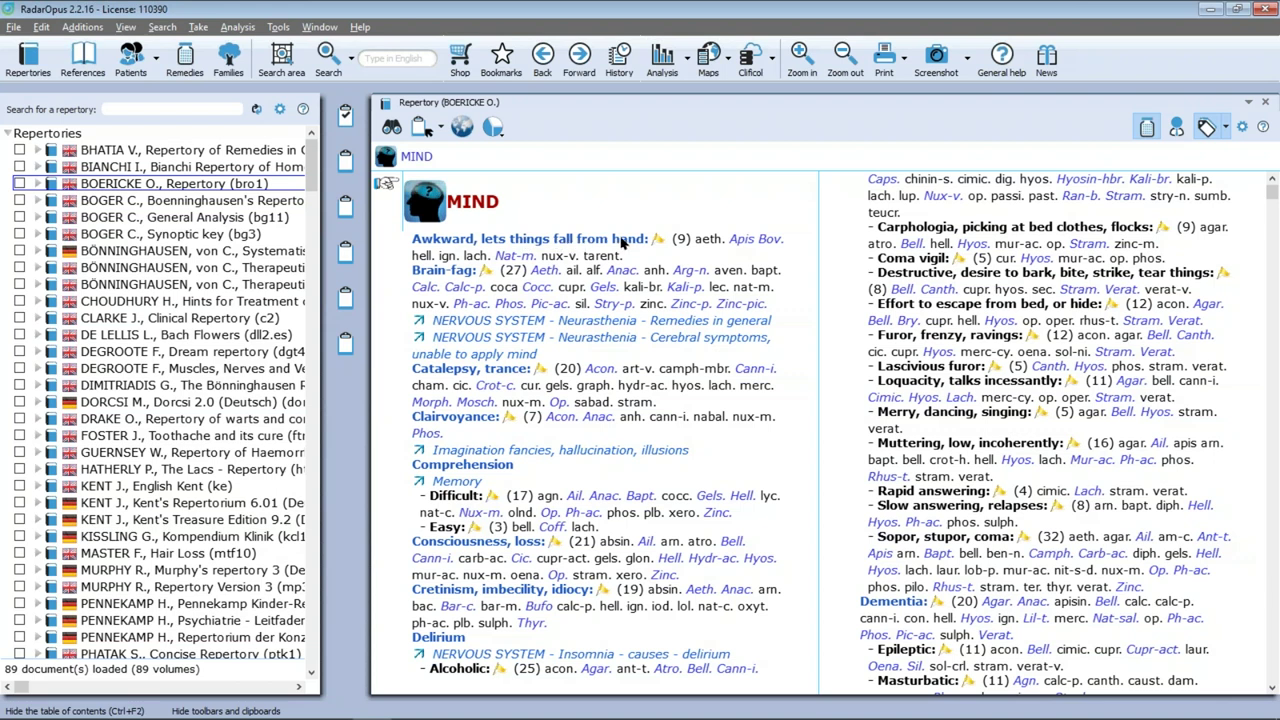
# Open Allen's Primer of Materia Medica and Barbera's Oltre il Dissimile from the references list, looking briefly through each
pyautogui.click(83, 58)
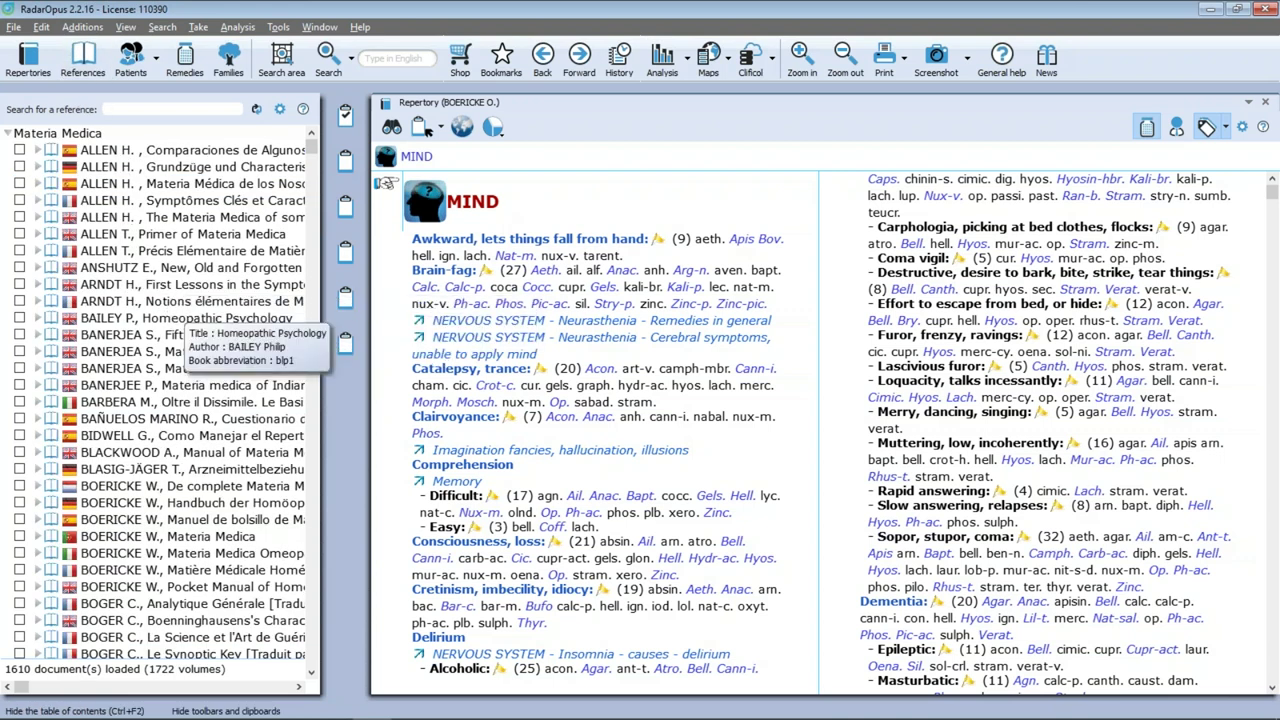
pyautogui.click(172, 238)
pyautogui.scroll(-5, 759, 402)
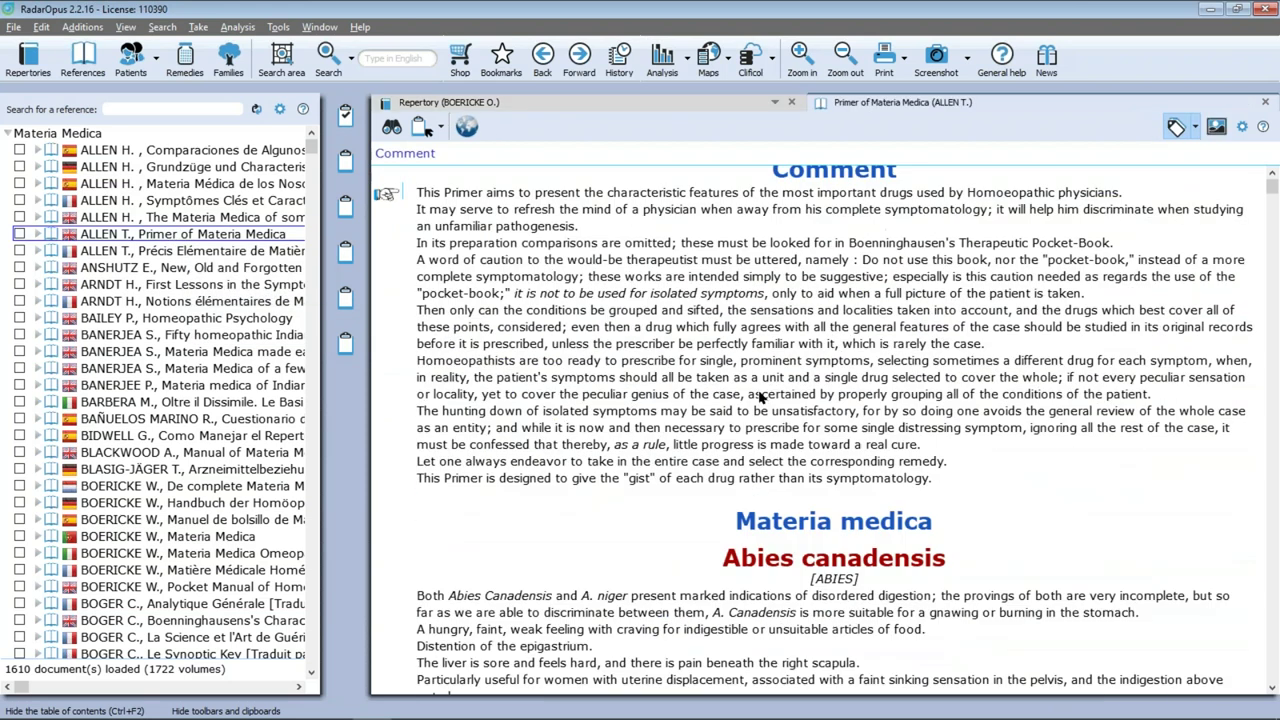
pyautogui.scroll(-2, 759, 402)
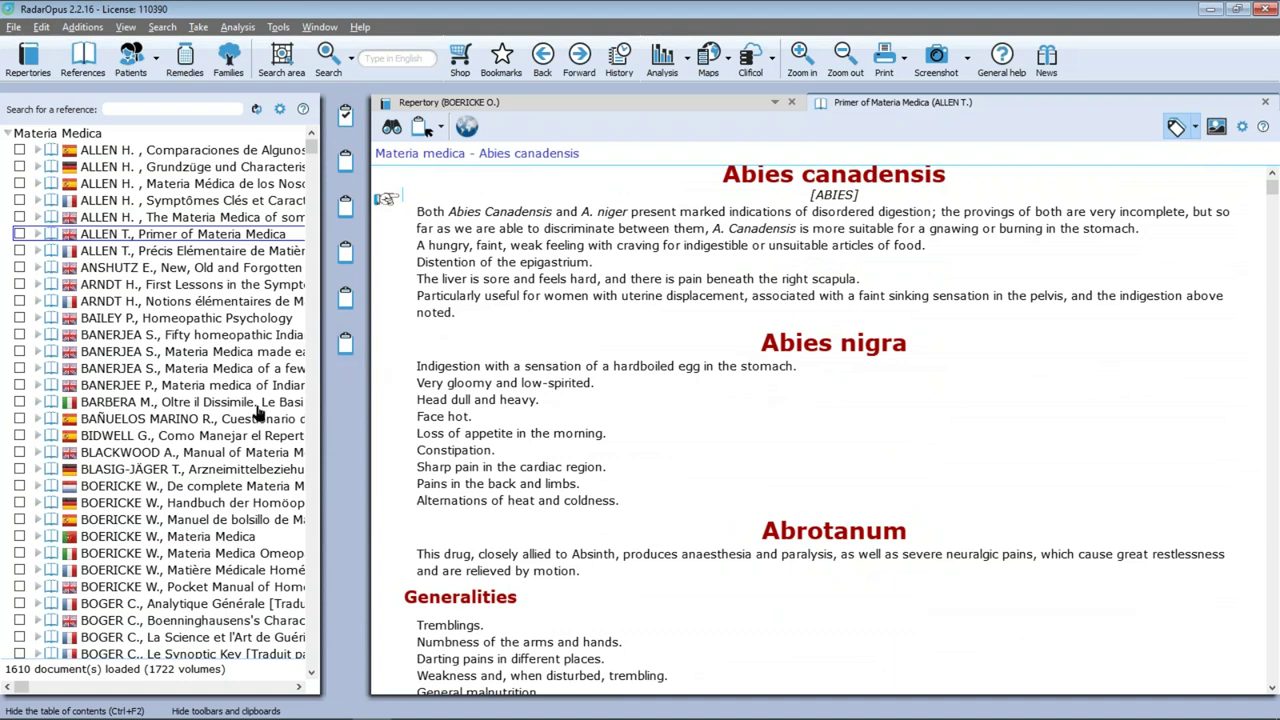
pyautogui.click(152, 402)
pyautogui.scroll(-4, 625, 437)
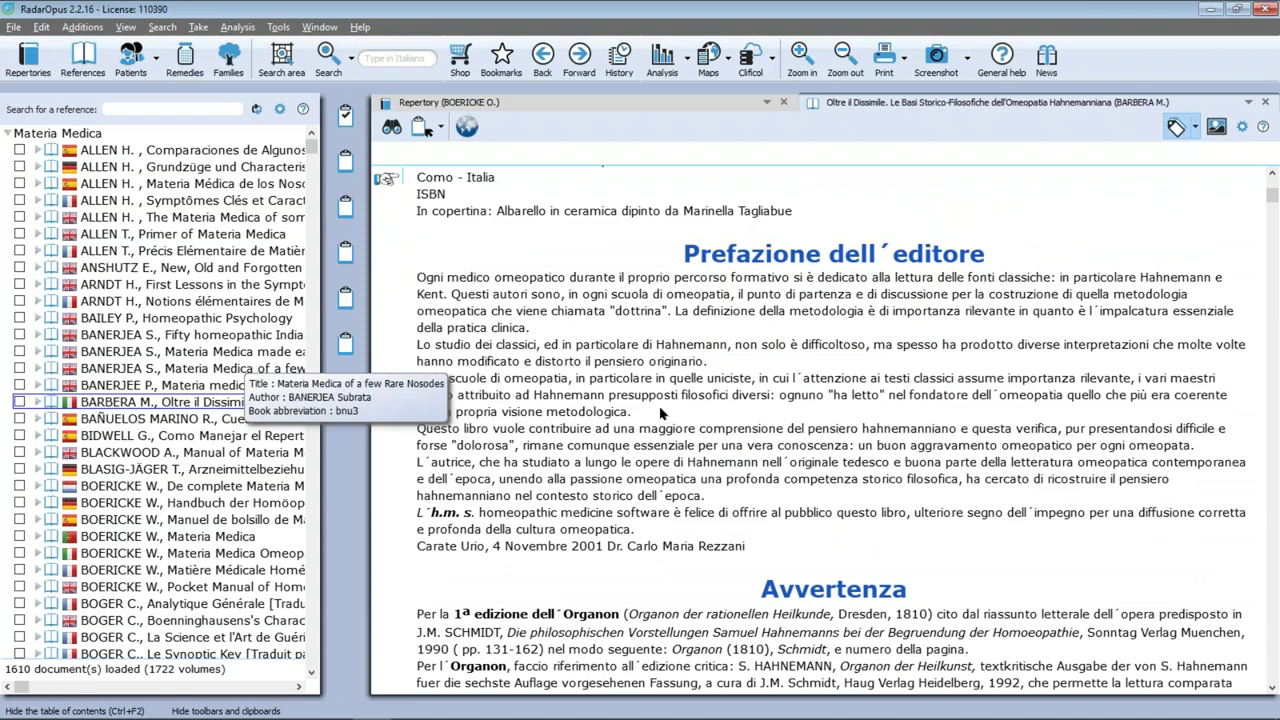
# View the patients, remedies and families lists in turn, ending back on the repertories list
pyautogui.click(131, 58)
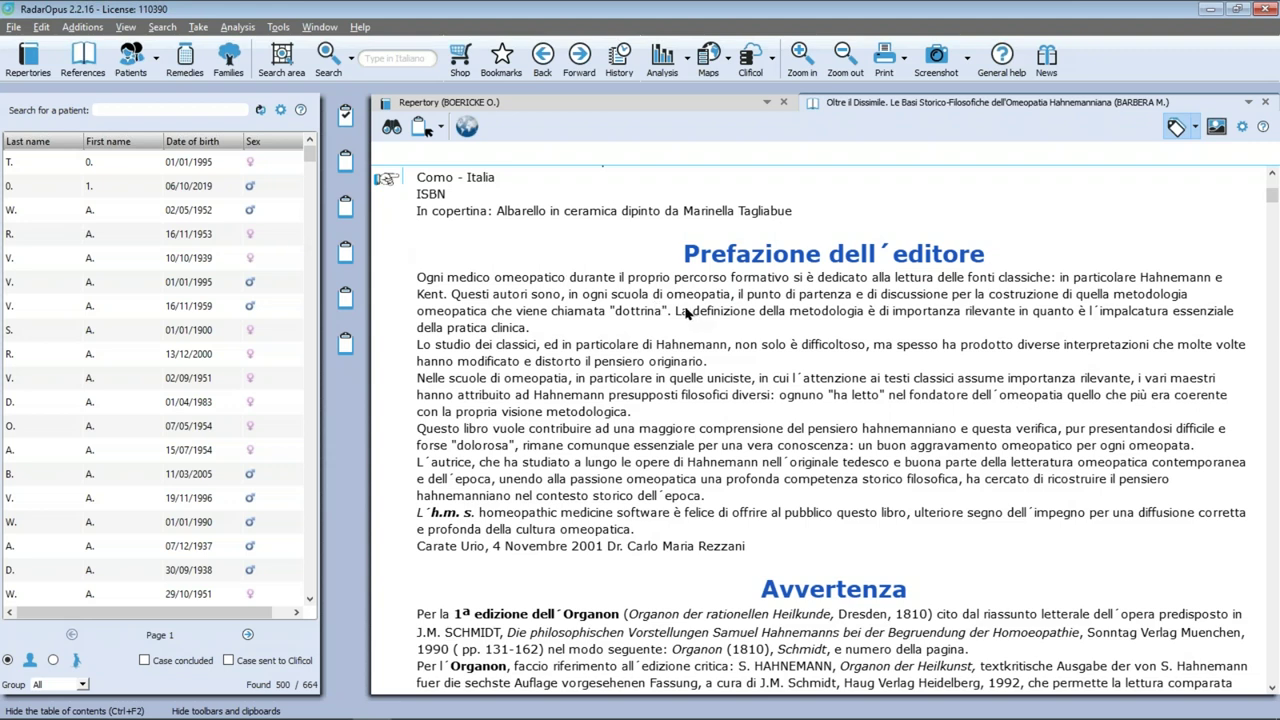
pyautogui.click(180, 60)
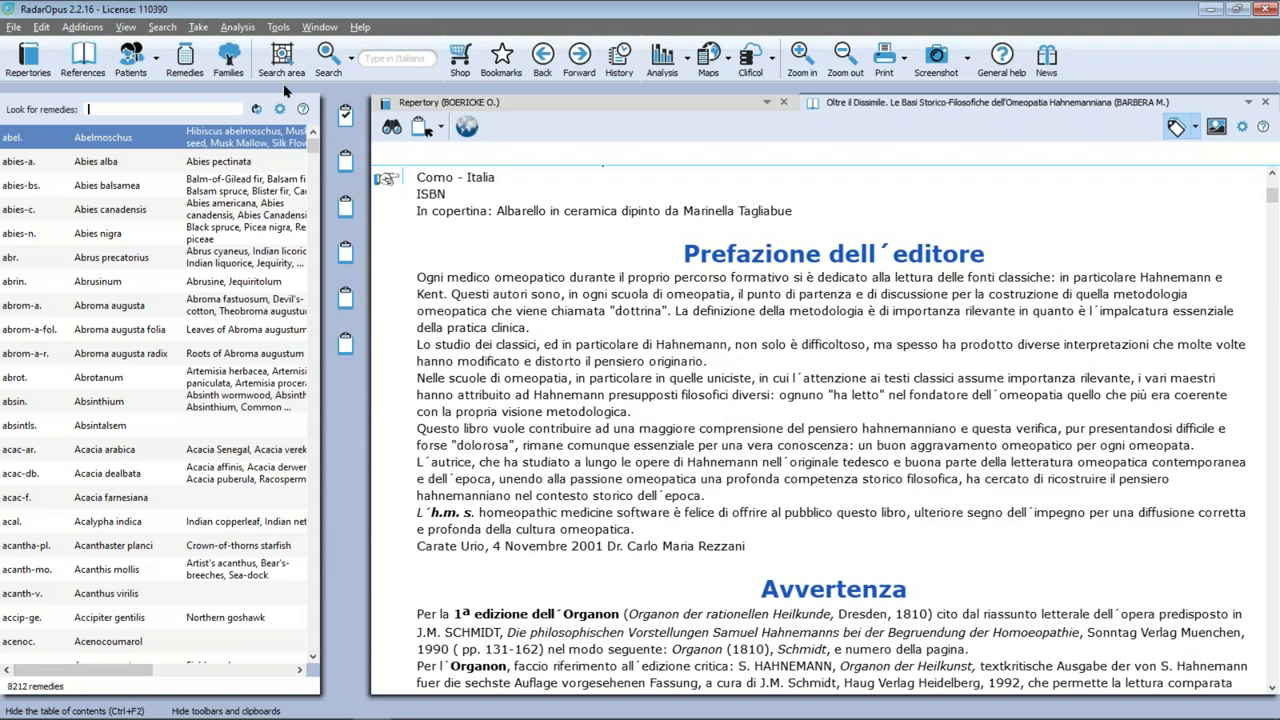
pyautogui.click(228, 62)
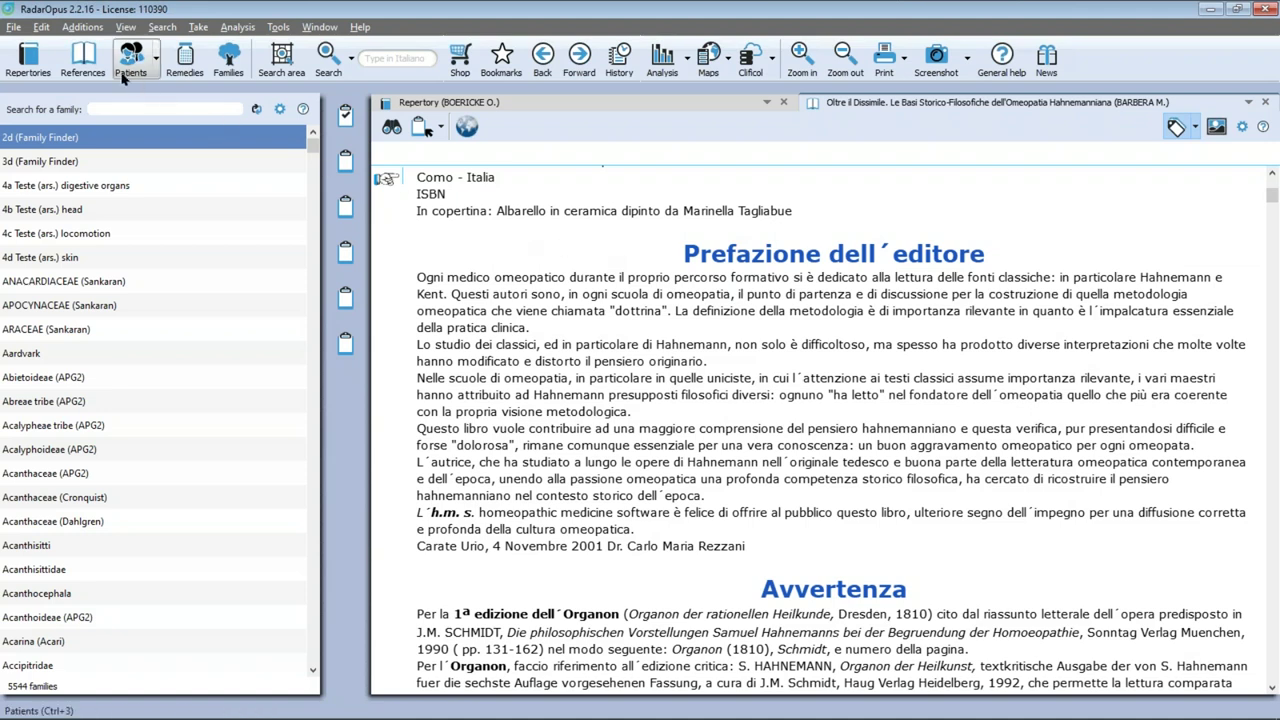
pyautogui.click(40, 65)
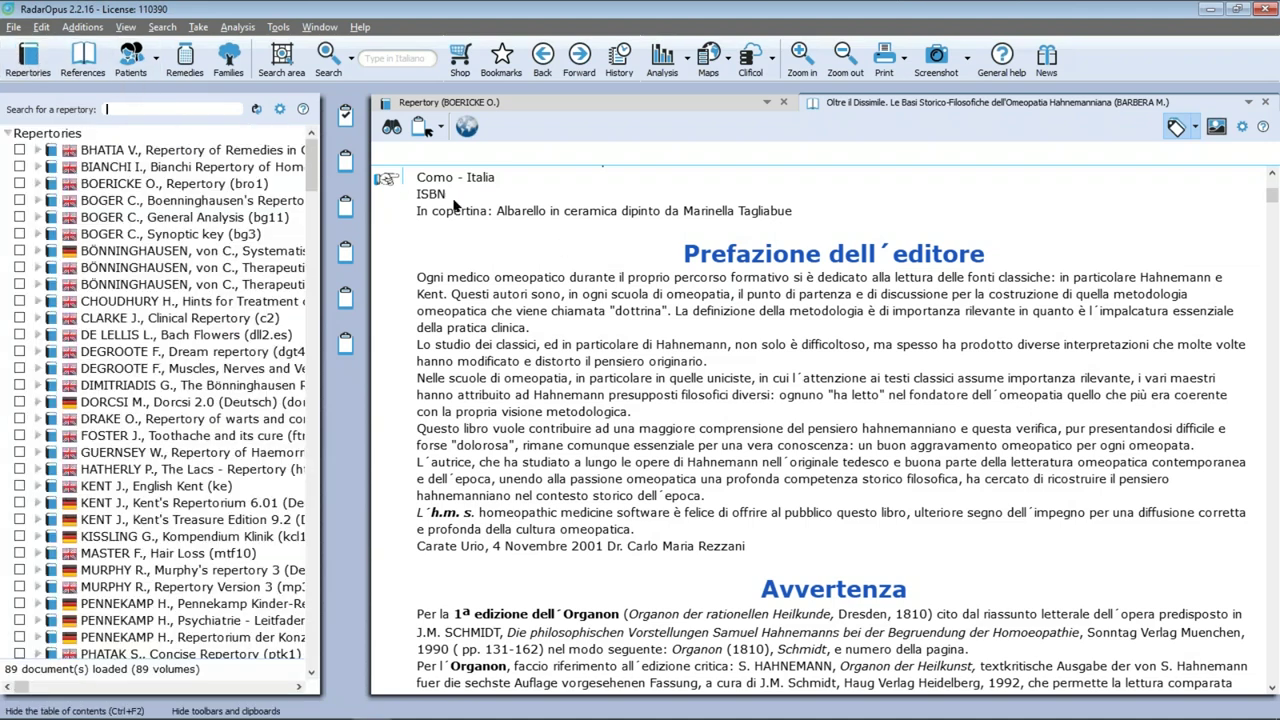
# Check which documents are open in the repertory group and in the reference group
pyautogui.click(585, 107)
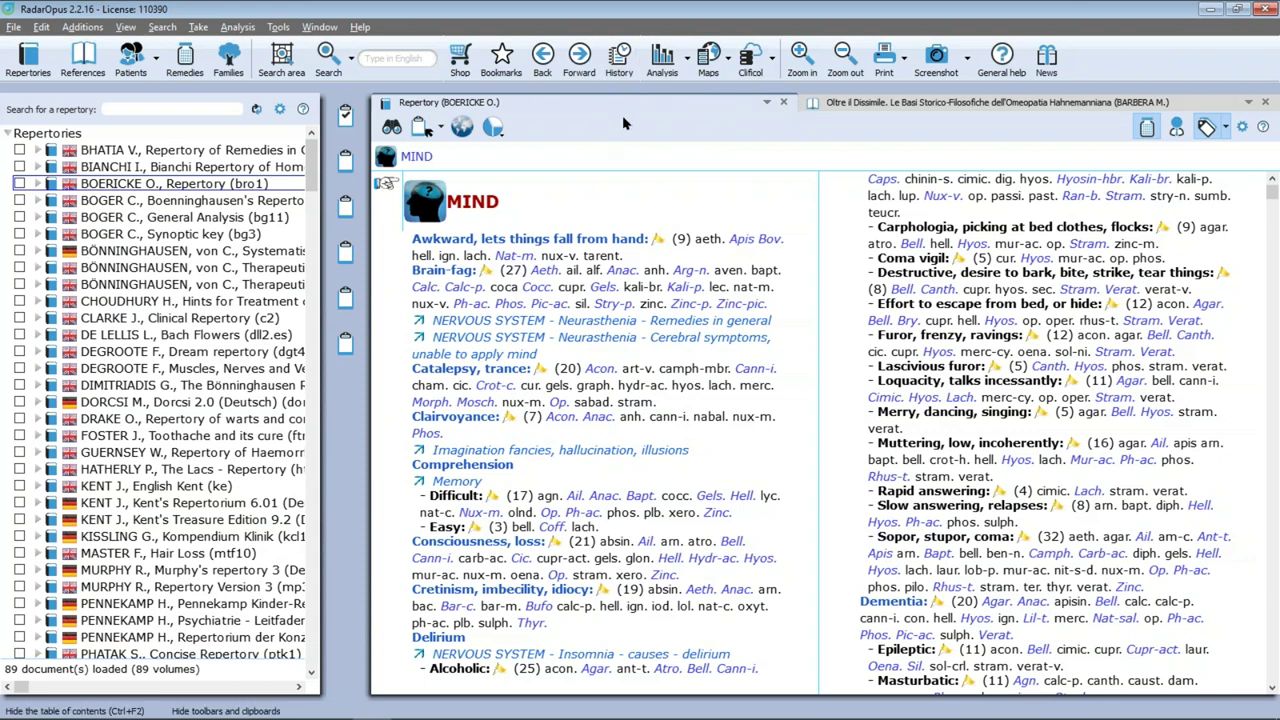
pyautogui.click(768, 106)
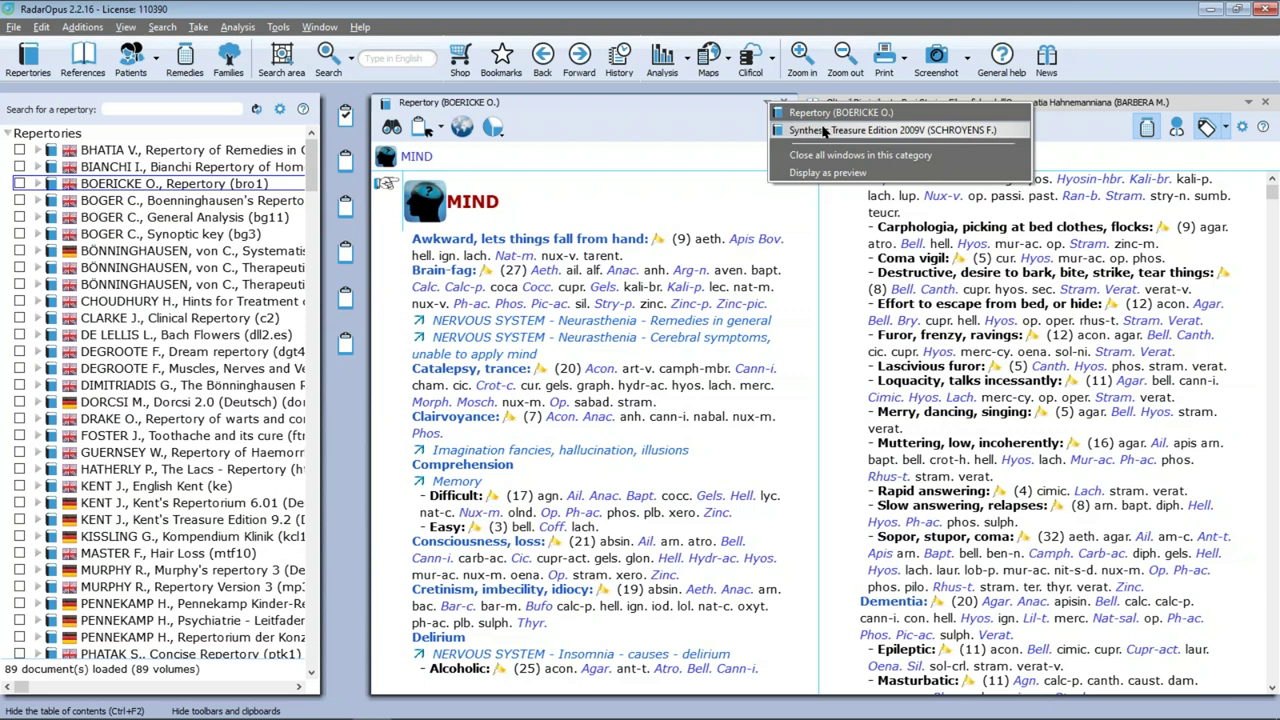
pyautogui.click(646, 119)
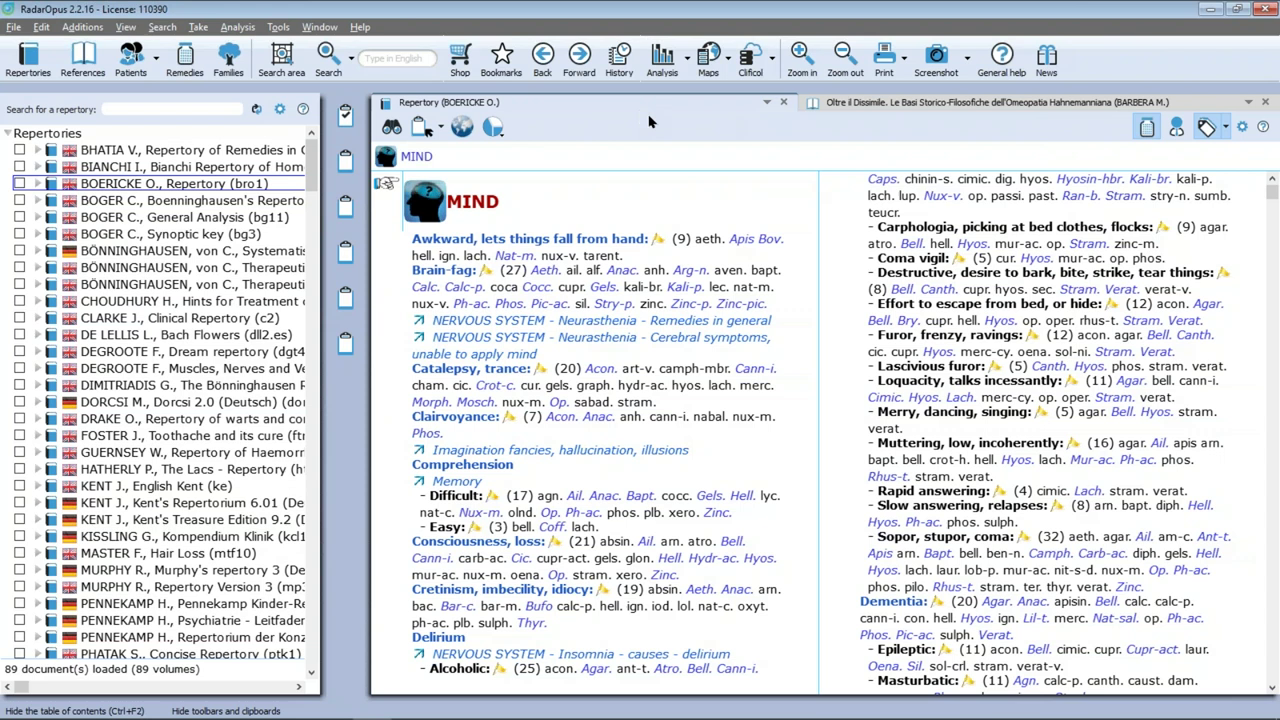
pyautogui.click(1215, 103)
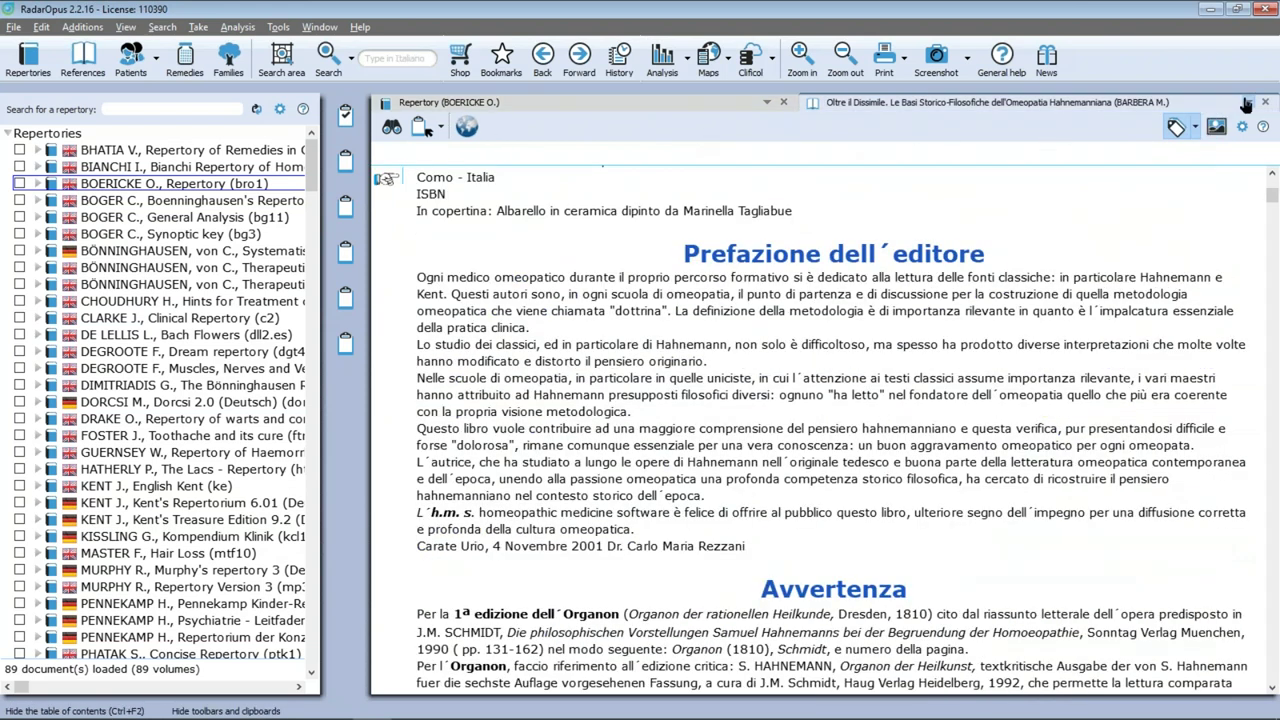
pyautogui.click(1248, 104)
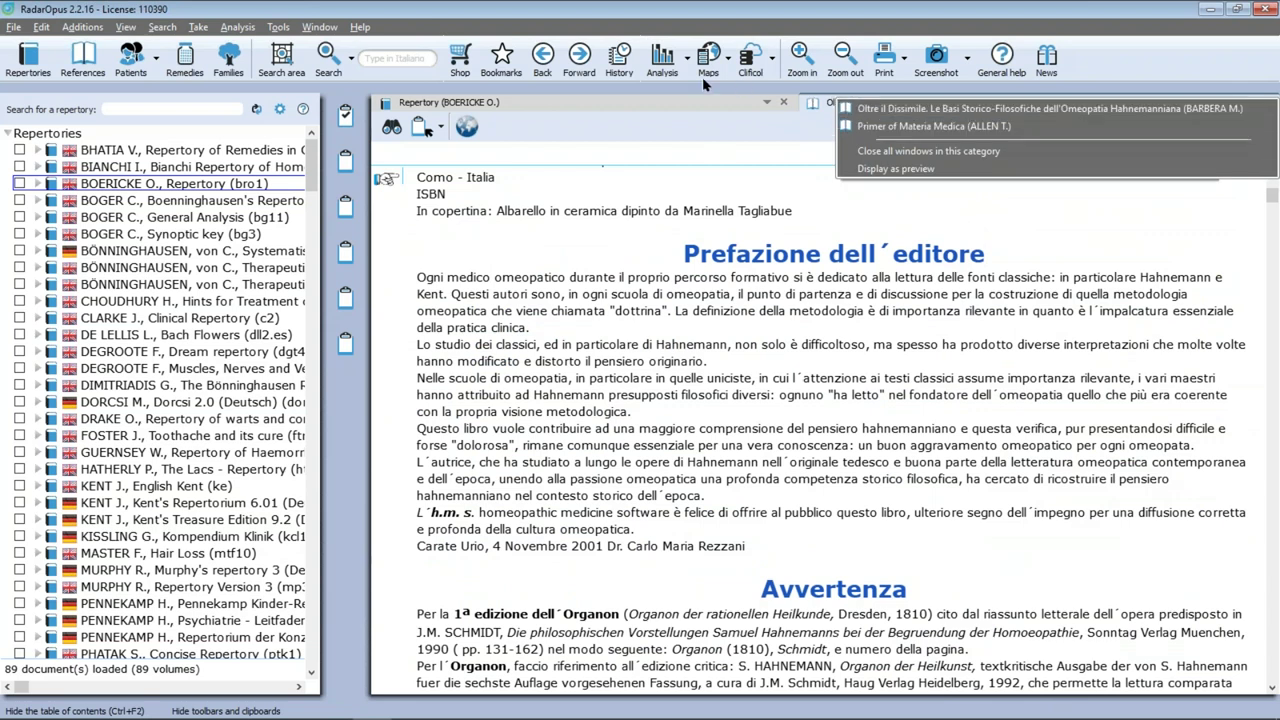
pyautogui.click(643, 102)
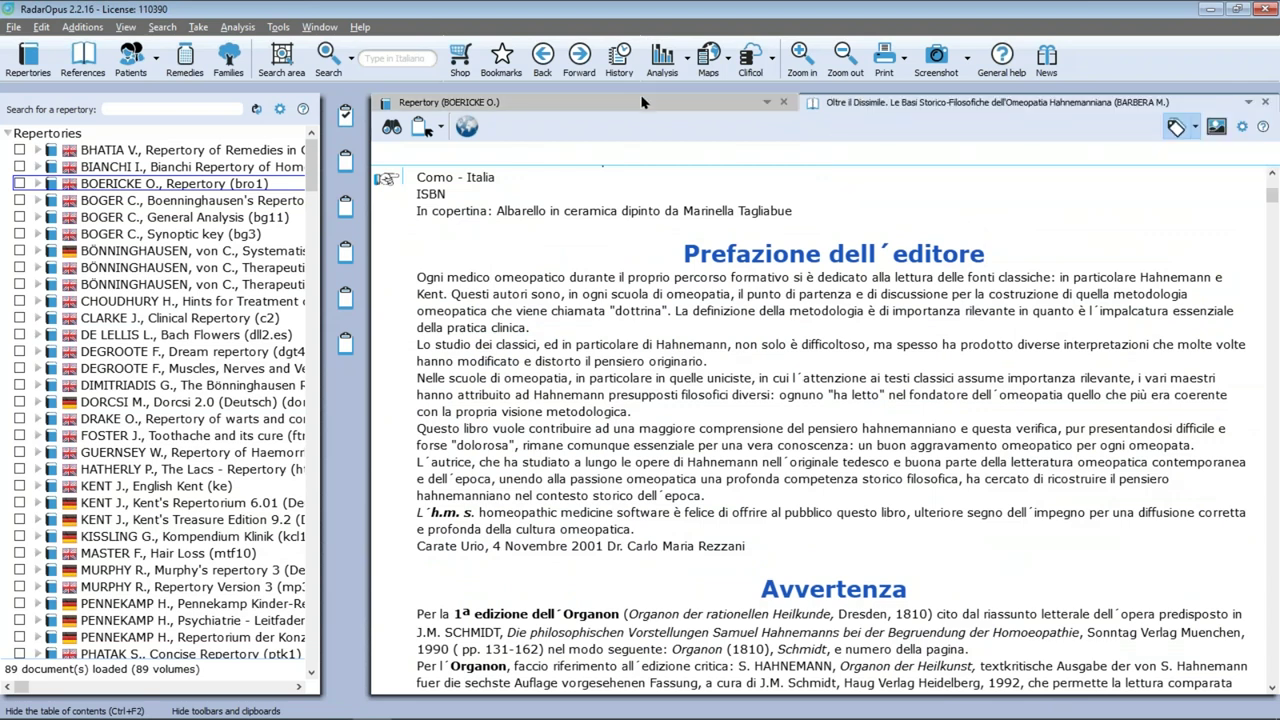
pyautogui.click(923, 109)
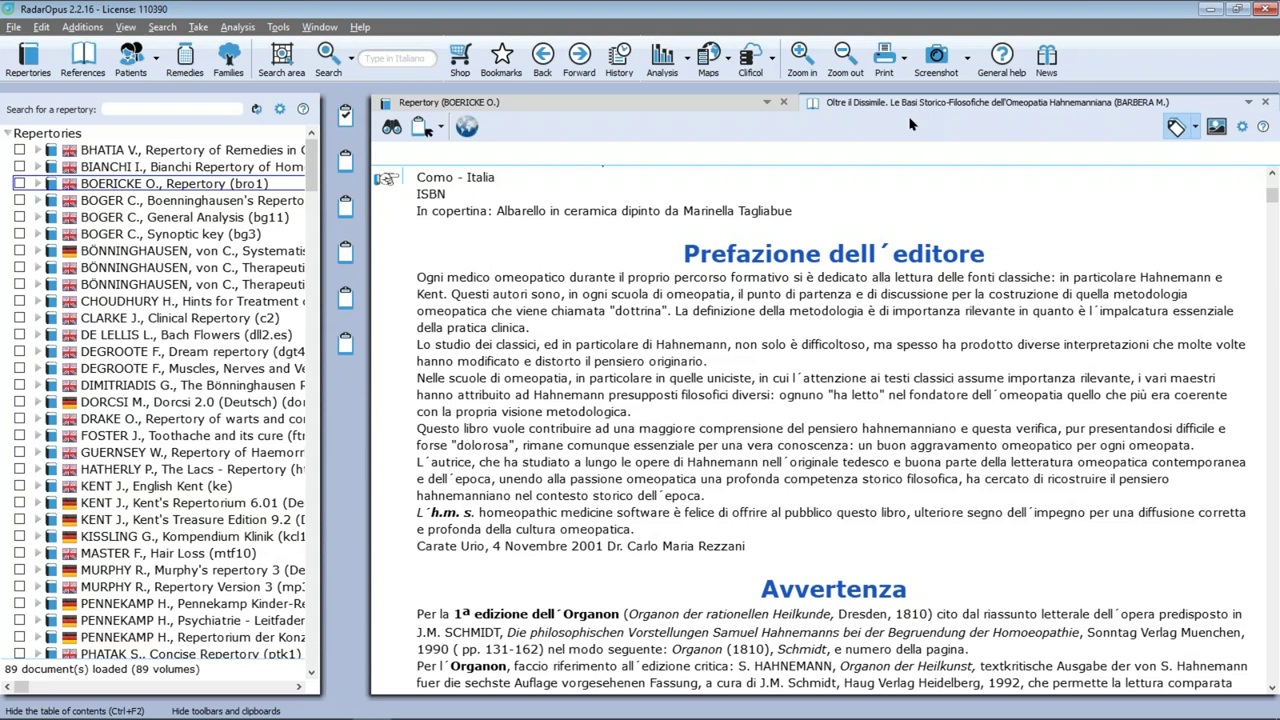
# Switch the repertory group from the Boericke Repertory to Synthesis Treasure Edition 2009V
pyautogui.click(541, 106)
pyautogui.click(767, 102)
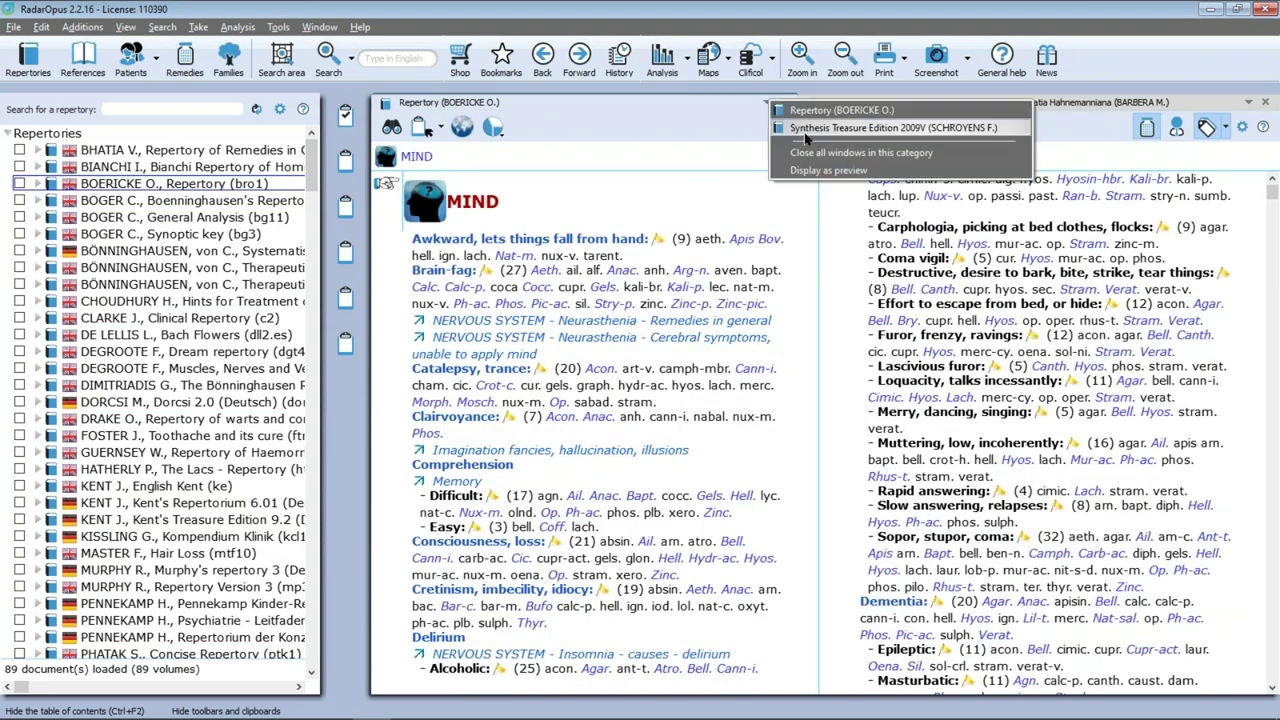
pyautogui.click(805, 128)
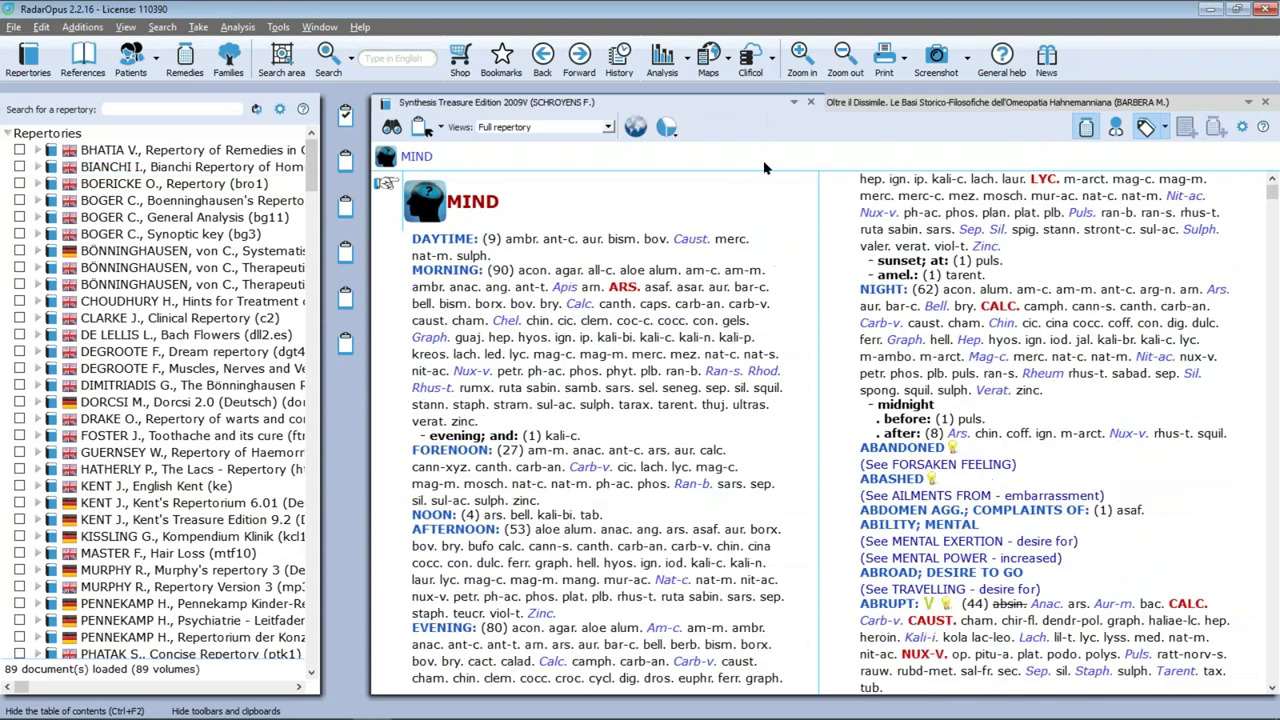
# Open the remedy information for acon. from the MIND - MORNING rubric, ending back in the Synthesis repertory
pyautogui.click(533, 277)
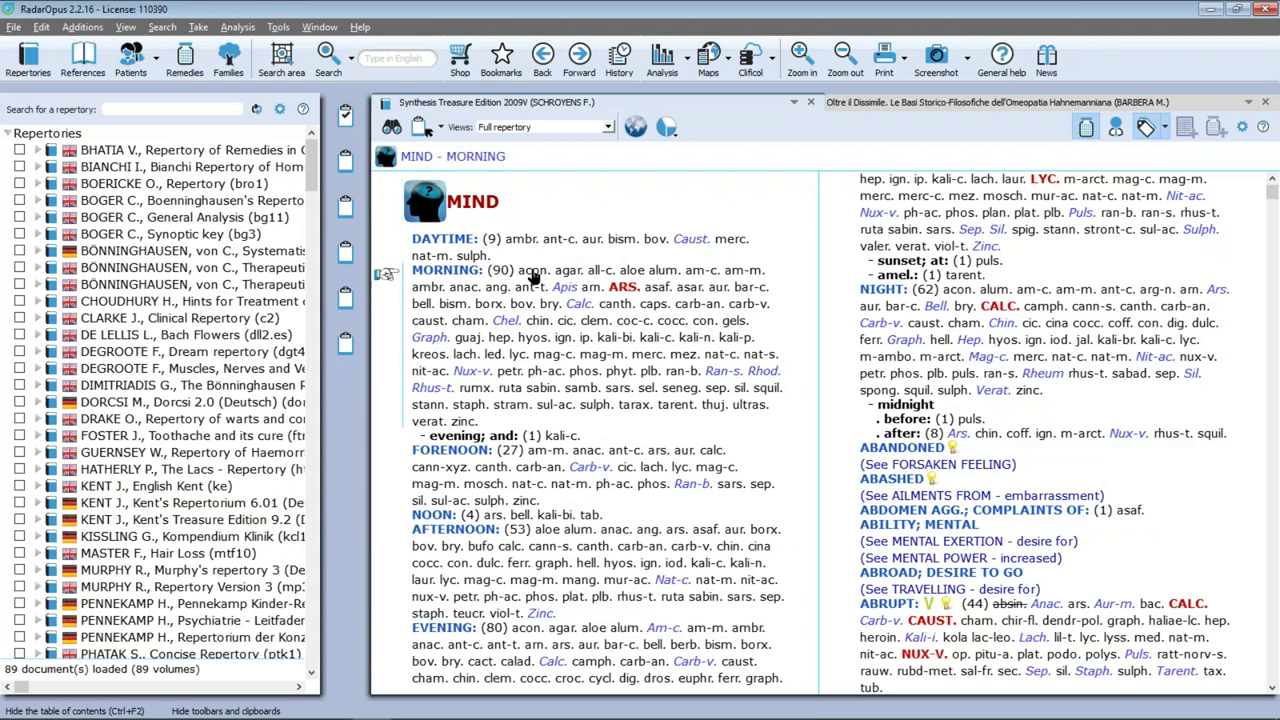
pyautogui.doubleClick(532, 272)
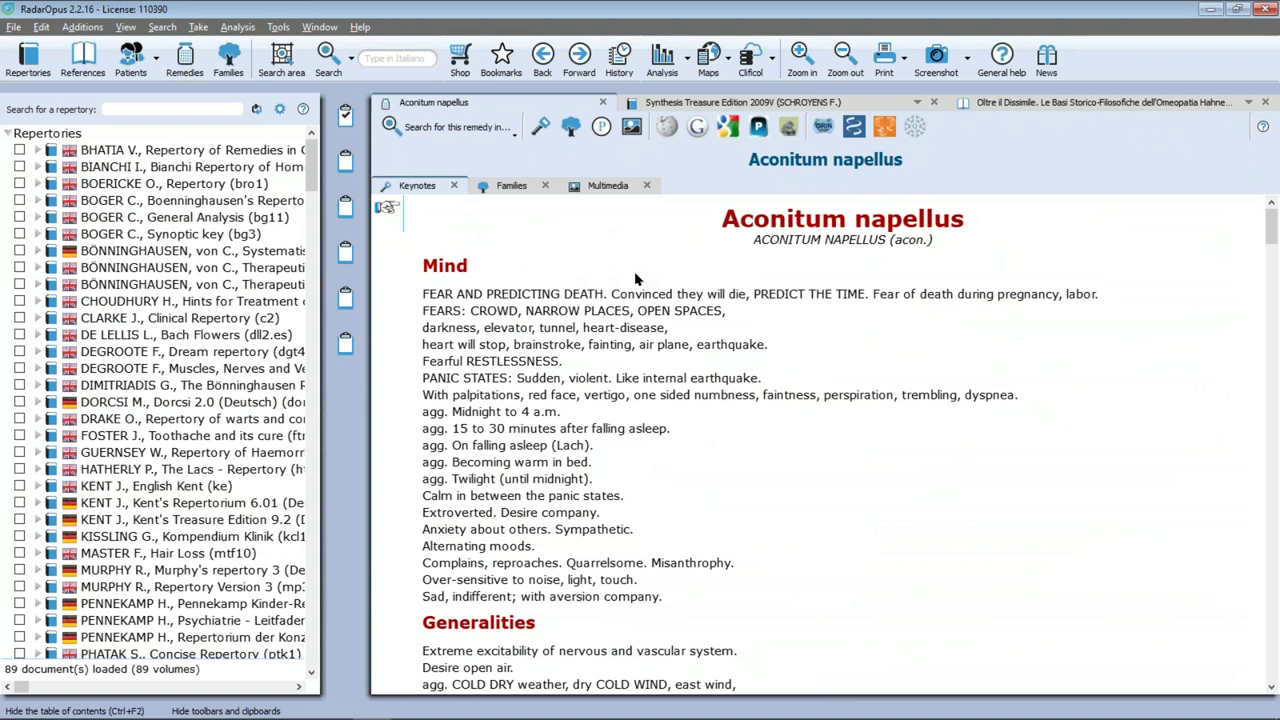
pyautogui.click(690, 103)
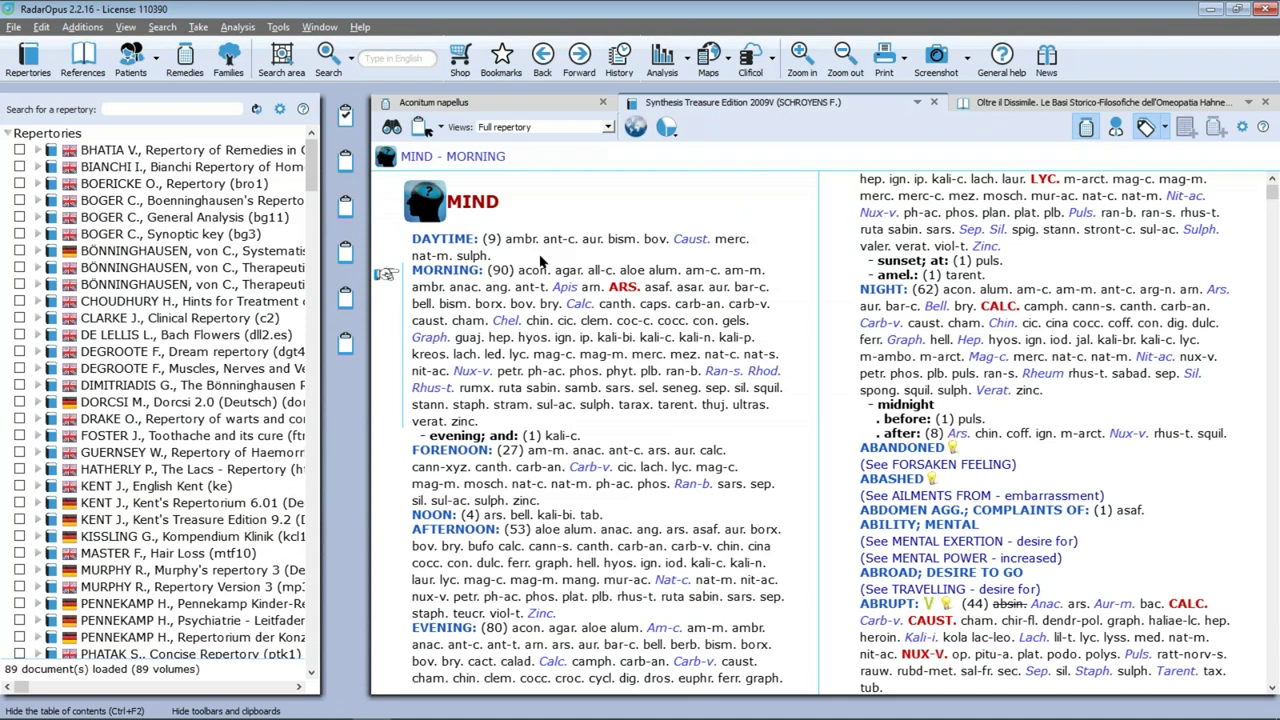
# Look at the options for taking the MIND - MORNING rubric, including its intensities, without choosing one
pyautogui.rightClick(455, 271)
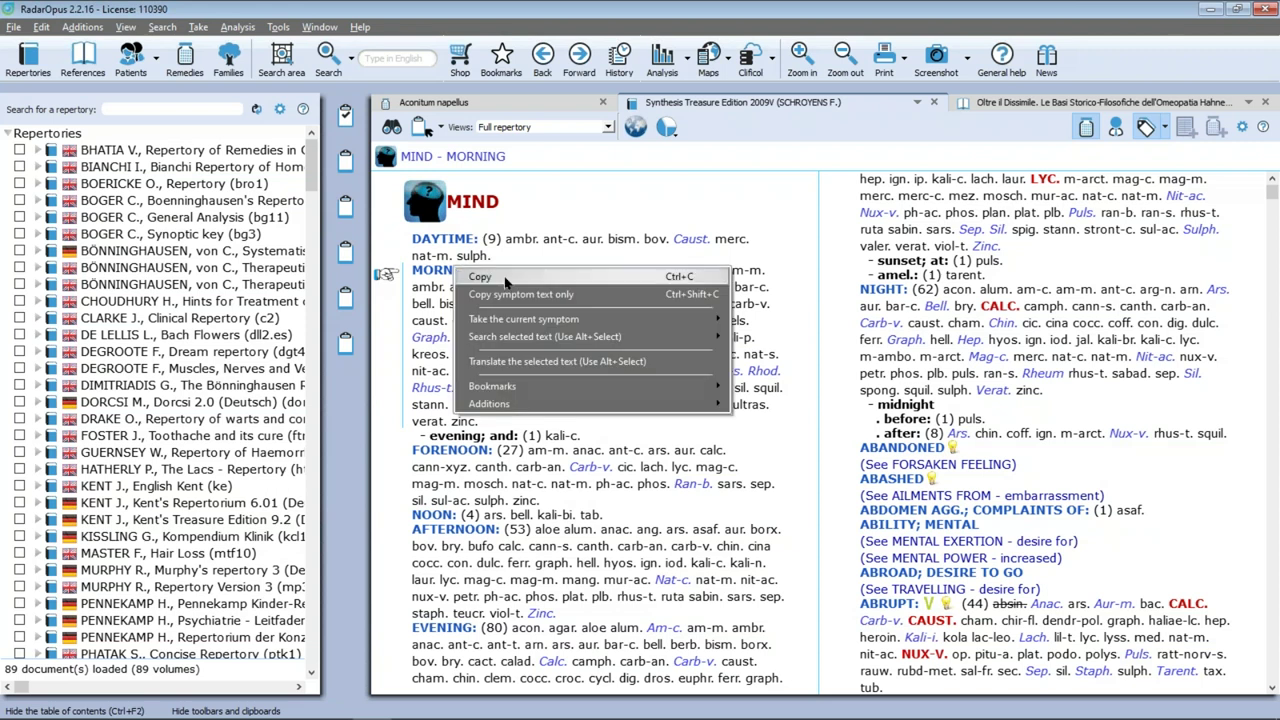
pyautogui.moveTo(628, 324)
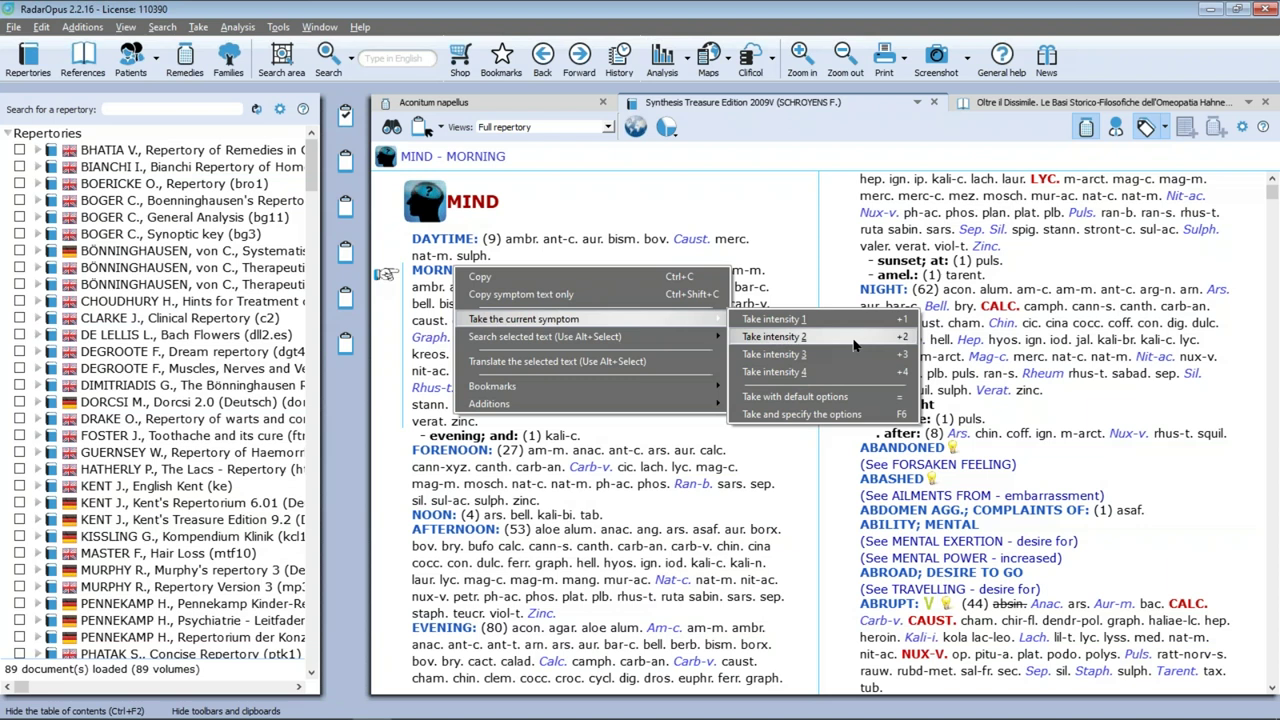
pyautogui.click(748, 184)
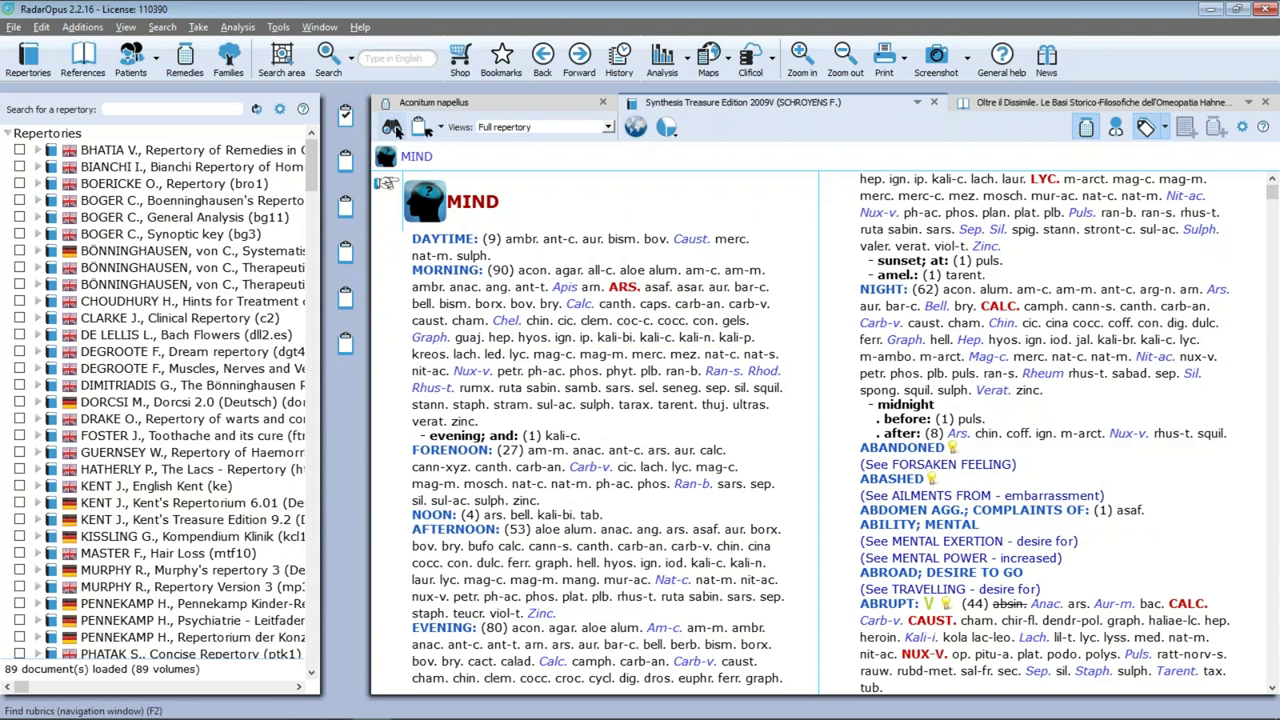
# Go to the VERTIGO chapter of the Synthesis repertory with the rubric navigation window
pyautogui.click(393, 130)
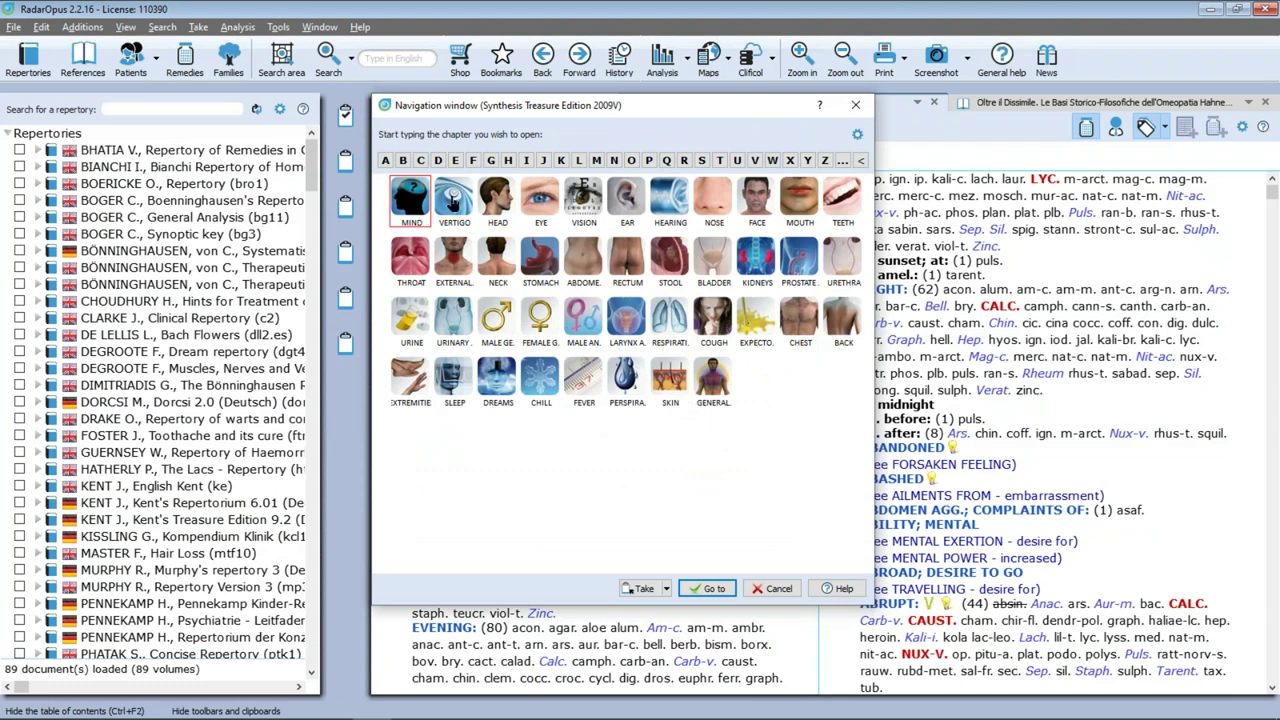
pyautogui.click(452, 200)
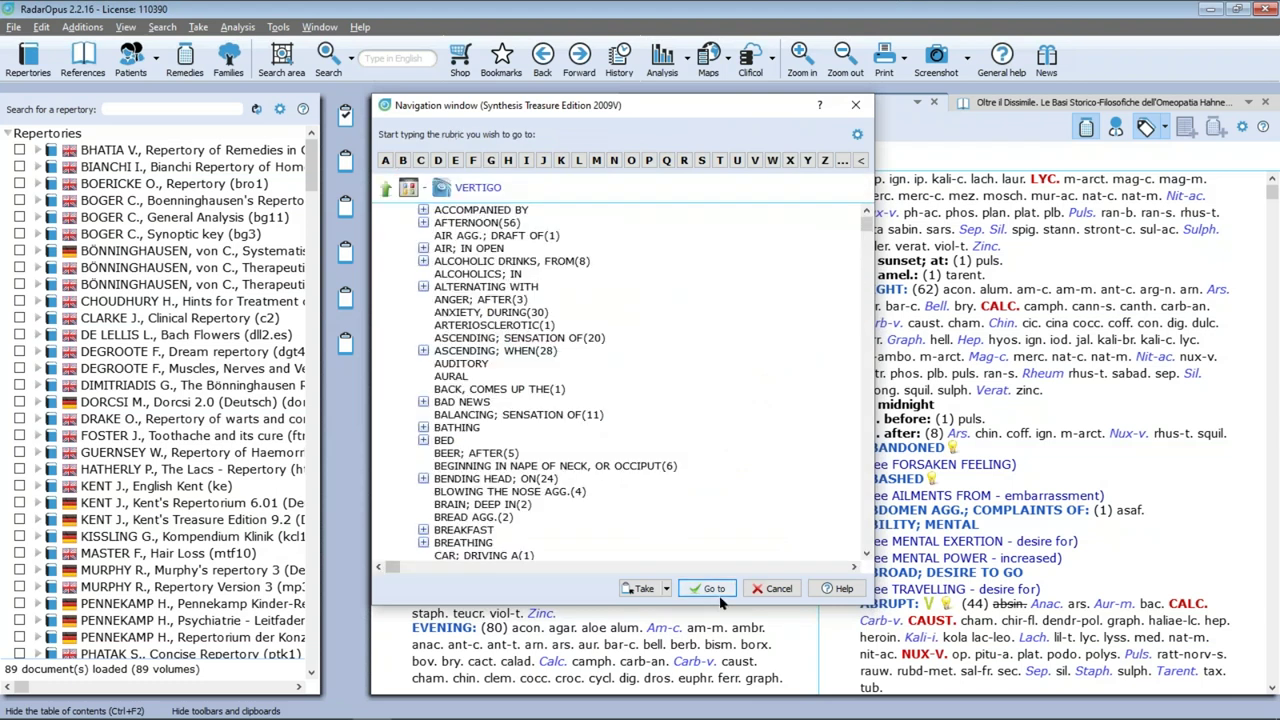
pyautogui.click(706, 590)
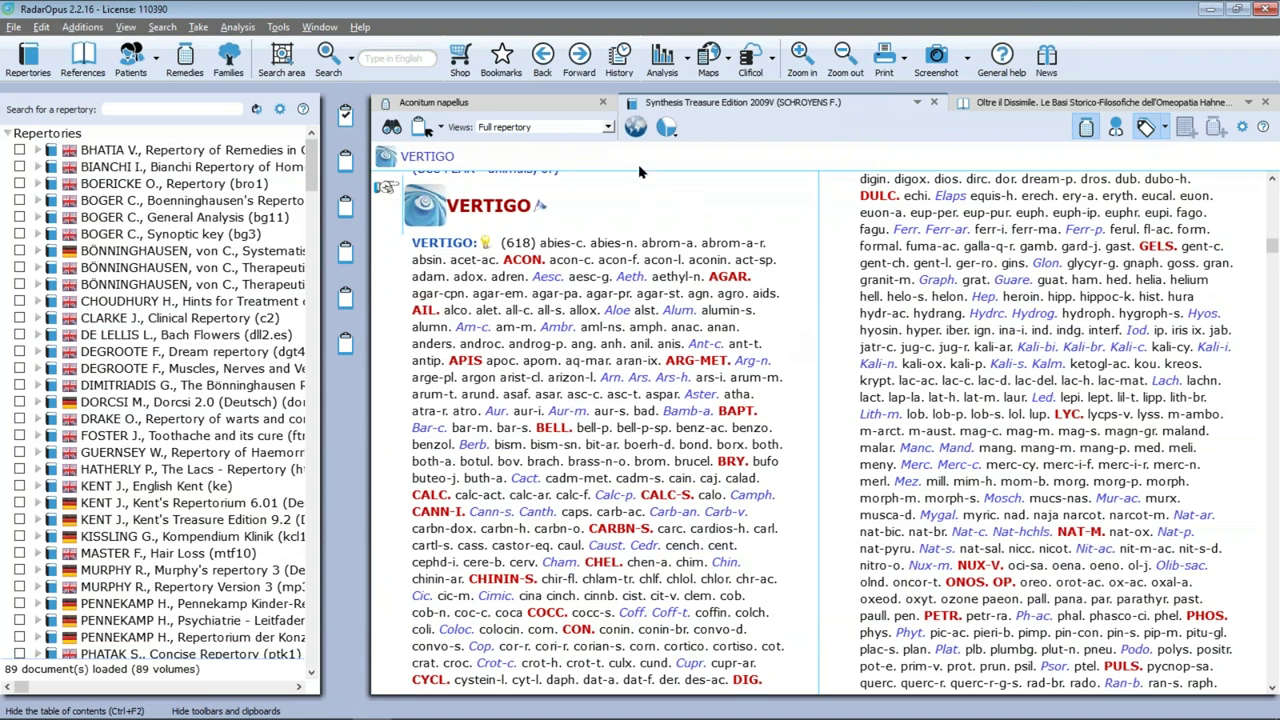
# Show the Synthesis repertory in Spanish and look through the rubrics of the Vertigo chapter
pyautogui.click(635, 128)
pyautogui.moveTo(641, 151)
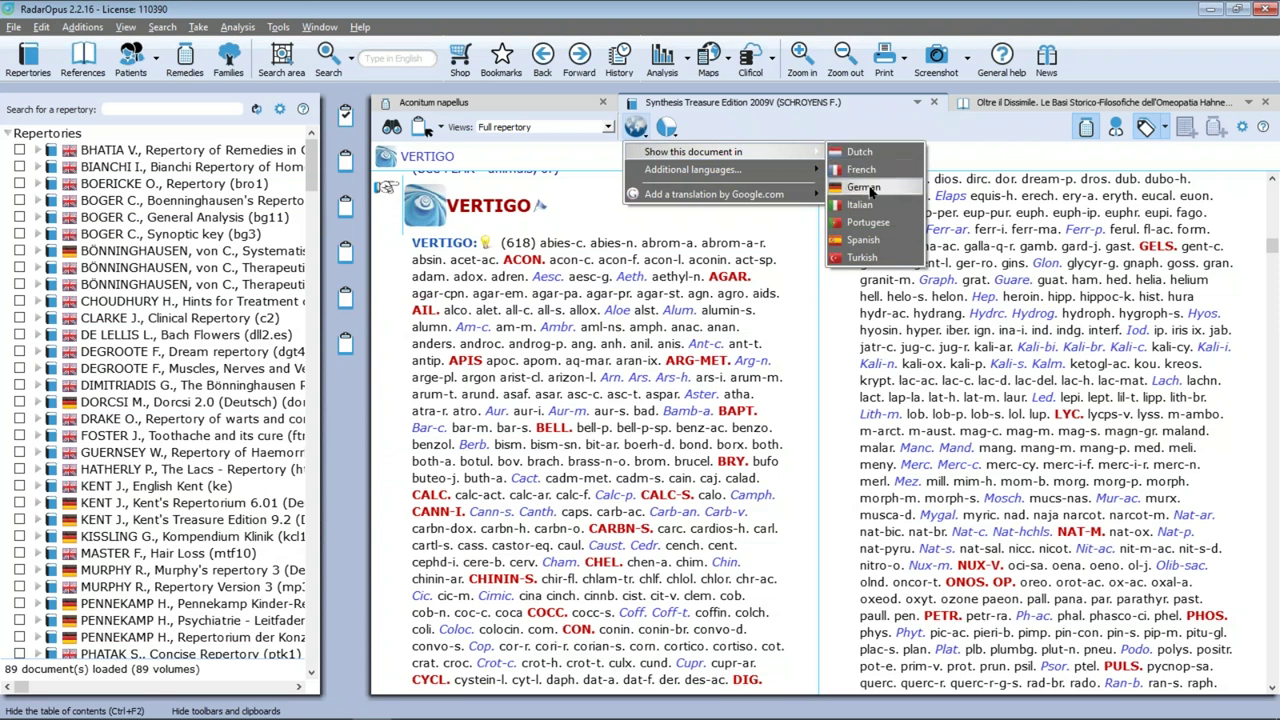
pyautogui.click(908, 242)
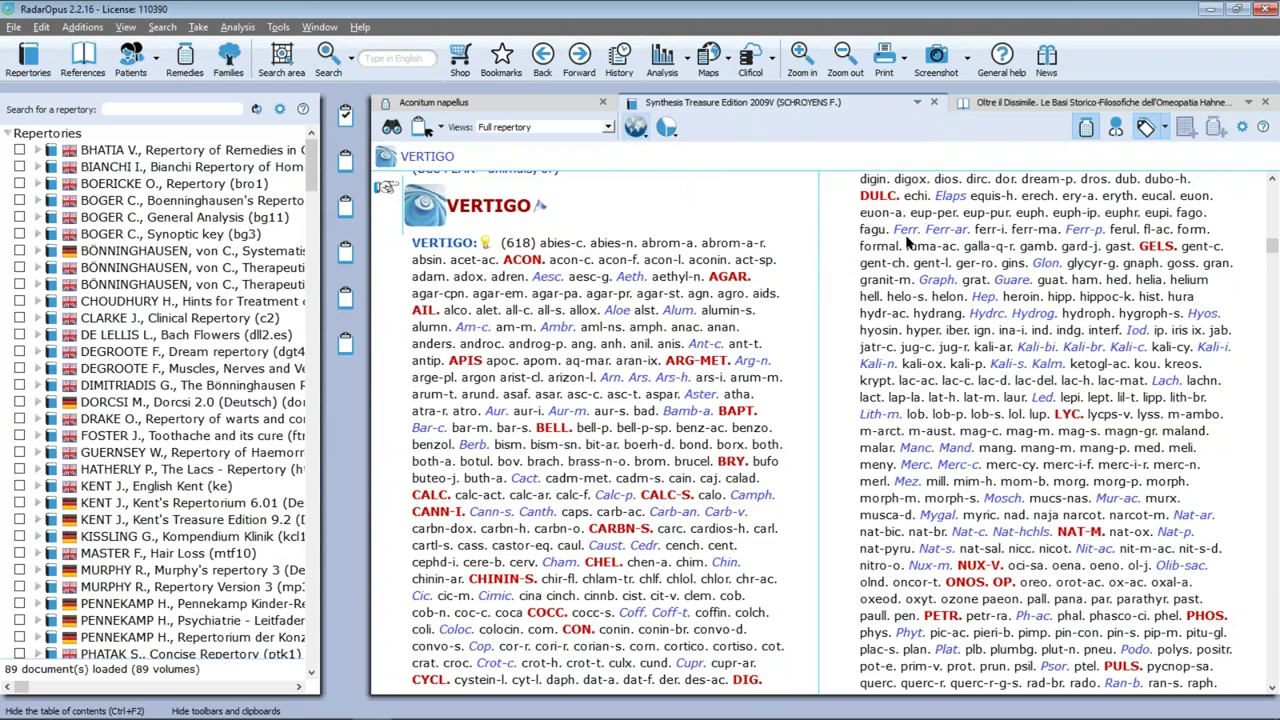
pyautogui.scroll(-1, 908, 242)
pyautogui.scroll(1, 908, 242)
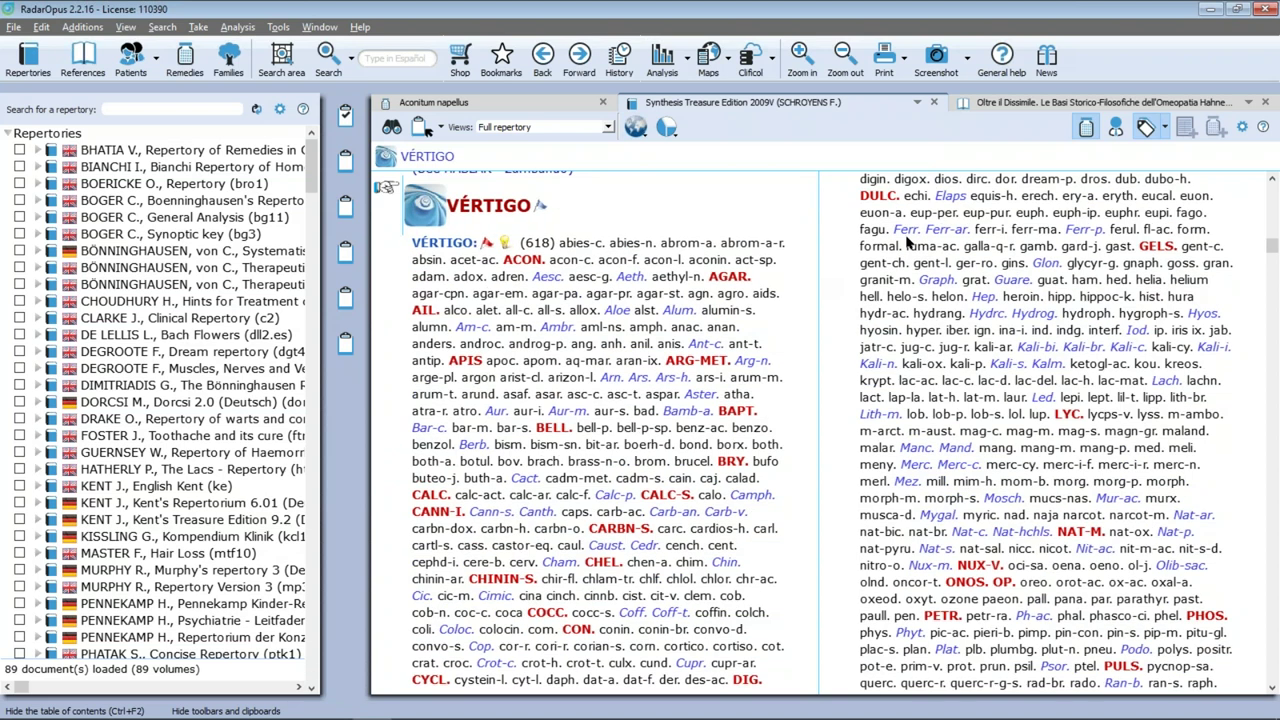
pyautogui.scroll(-2, 908, 242)
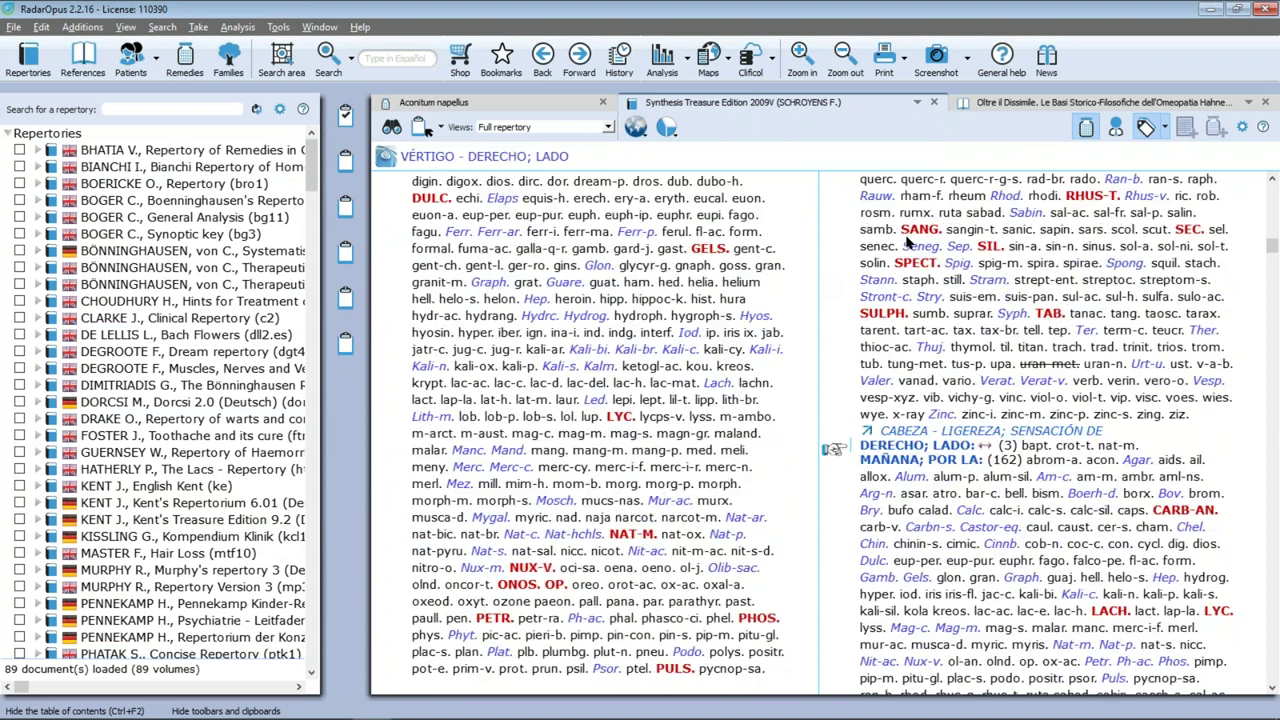
pyautogui.scroll(-3, 908, 242)
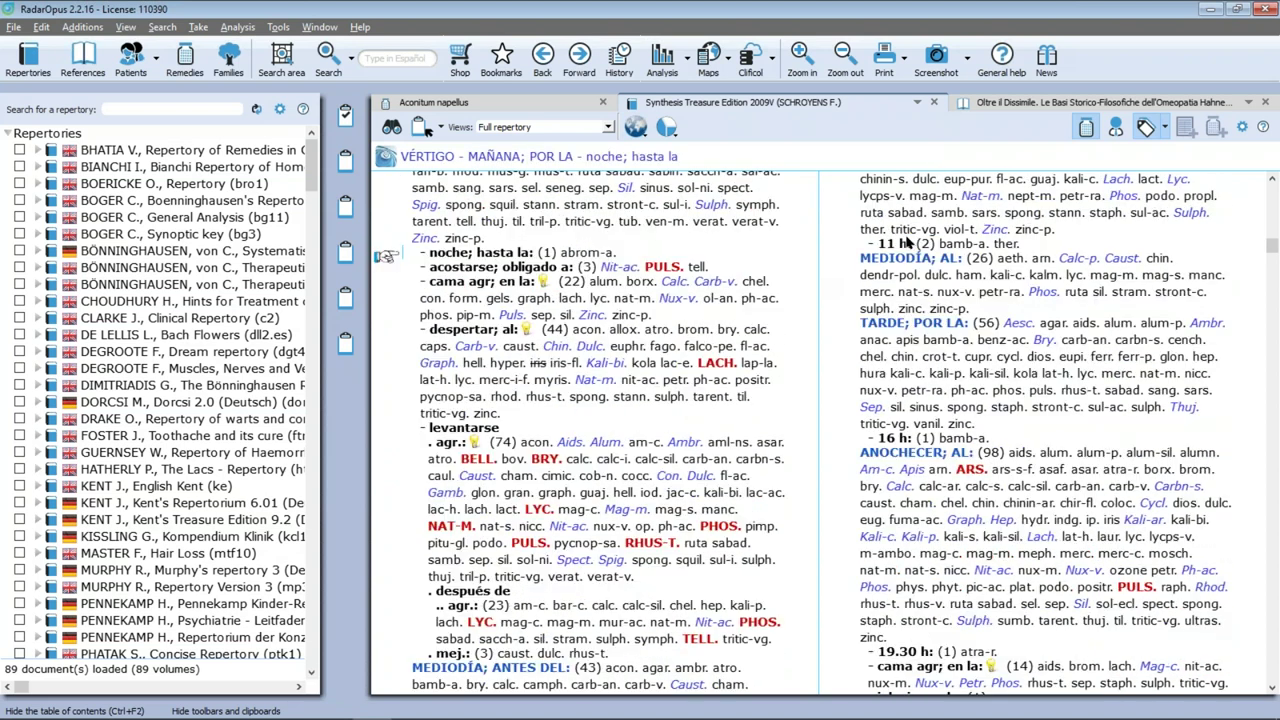
pyautogui.scroll(-3, 908, 242)
pyautogui.scroll(-3, 908, 242)
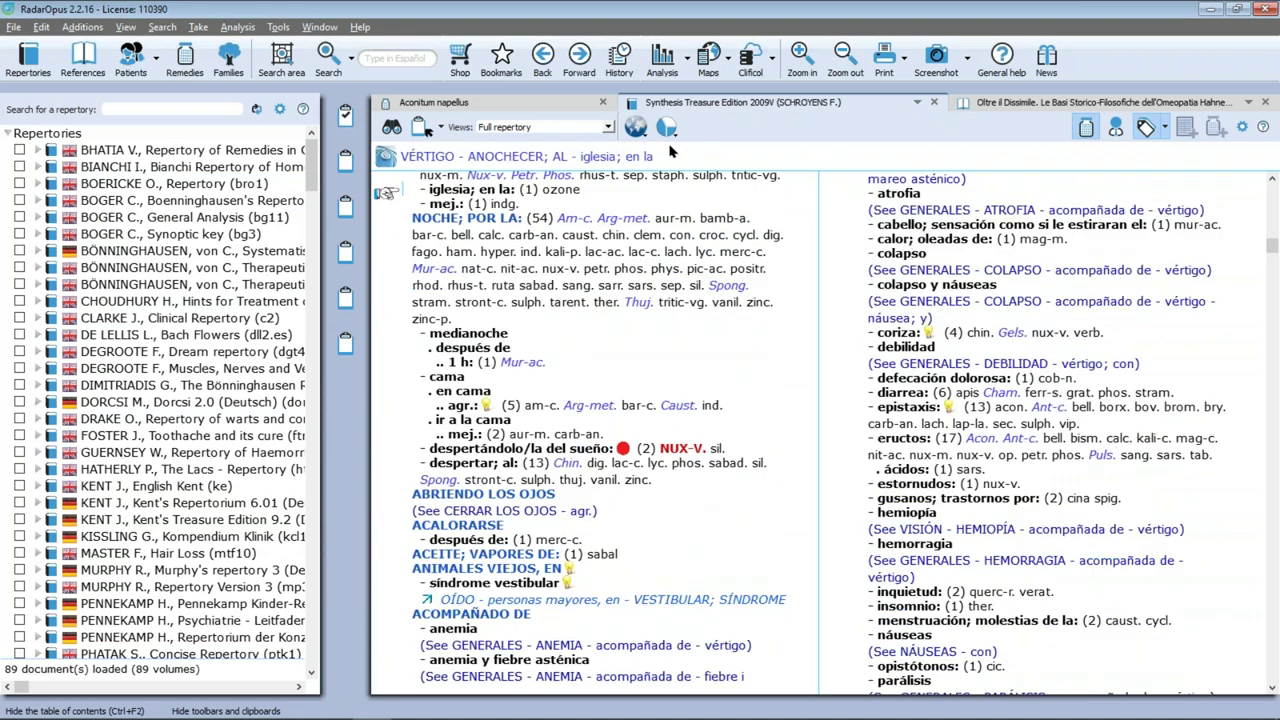
# Show the Synthesis repertory in English
pyautogui.click(635, 127)
pyautogui.moveTo(700, 152)
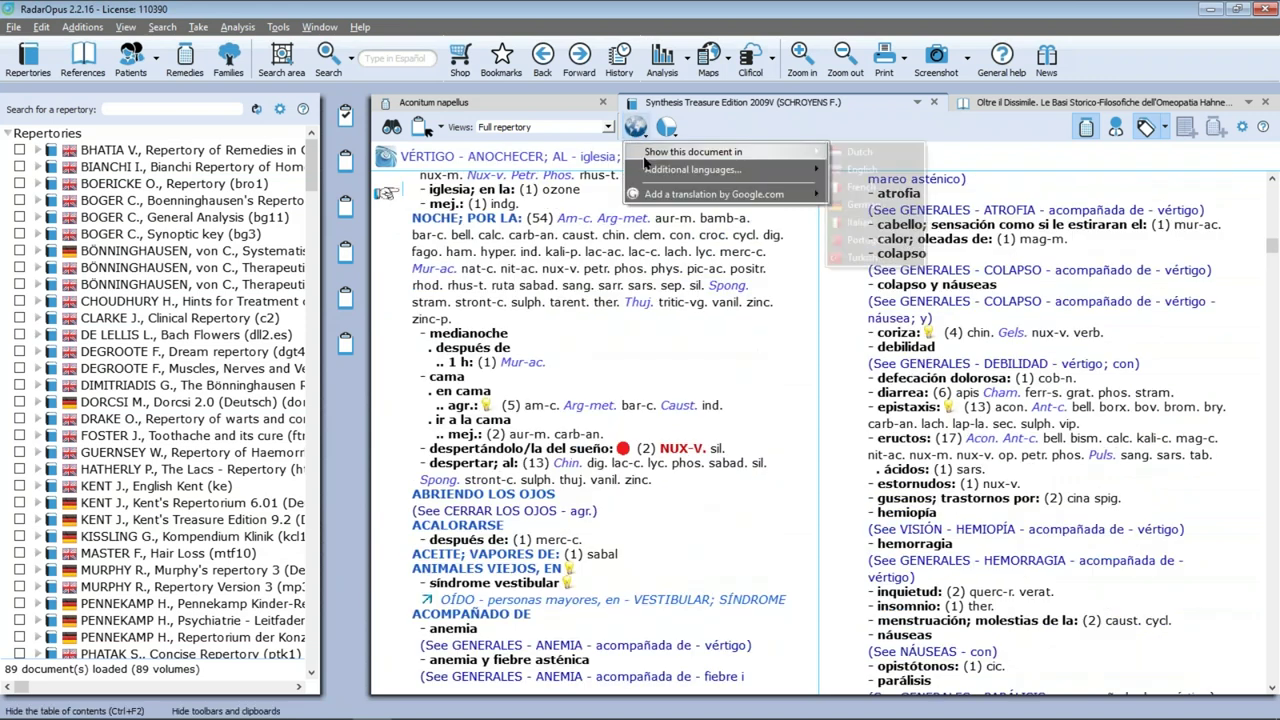
pyautogui.click(862, 170)
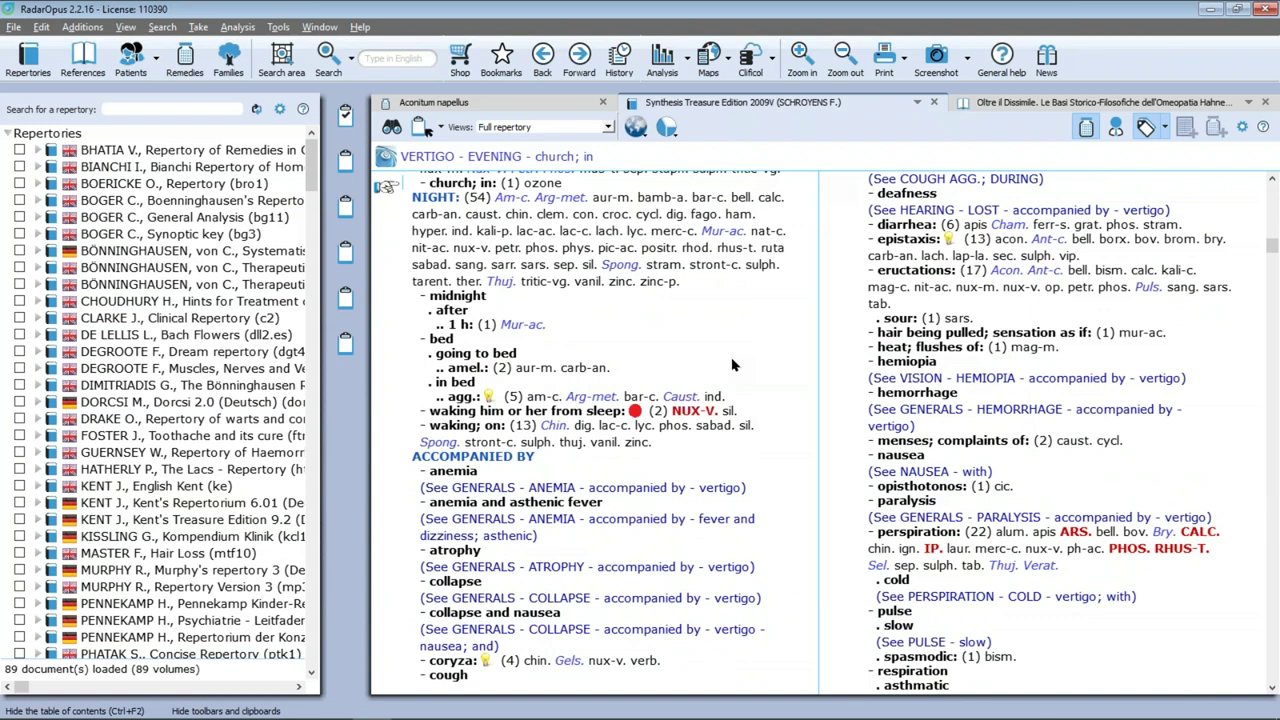
# Switch to the PowerPoint slide show and advance it to the "All you need to know" slide
pyautogui.hotkey('alt', 'Tab')
pyautogui.hotkey('alt', 'Tab')
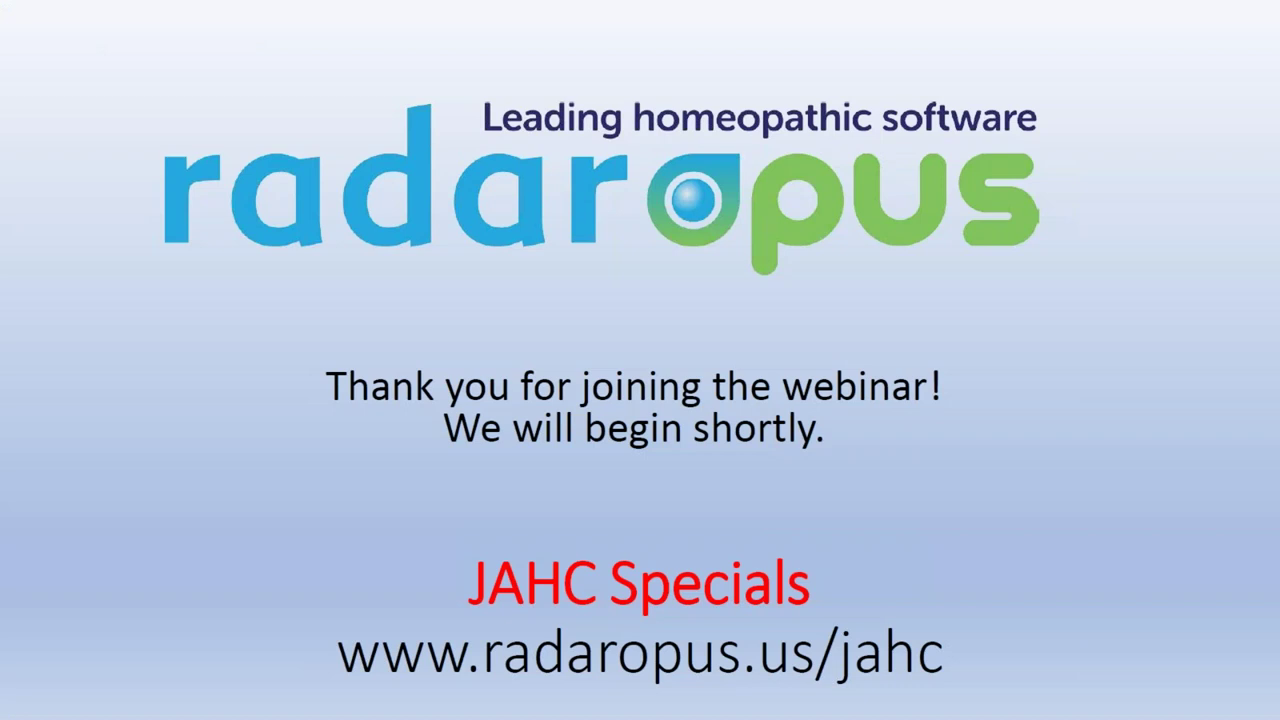
pyautogui.hotkey('alt', 'Tab')
pyautogui.hotkey('alt', 'Tab')
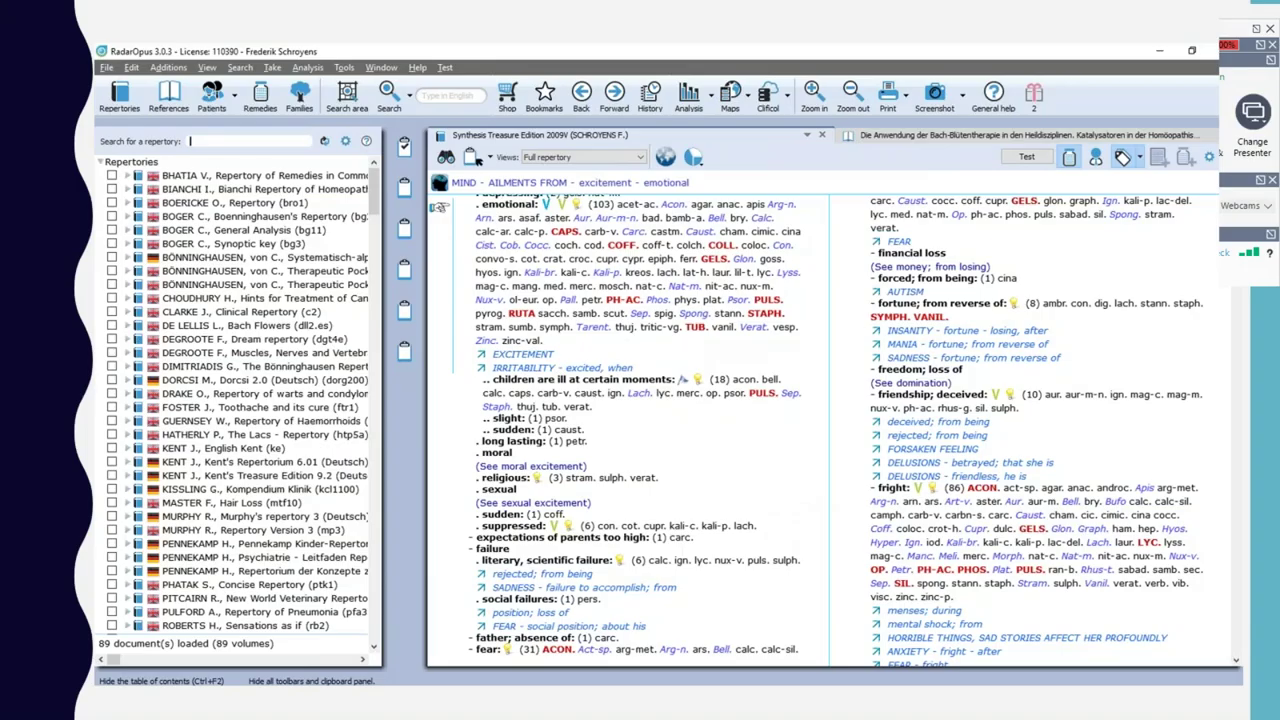
pyautogui.press('Right')
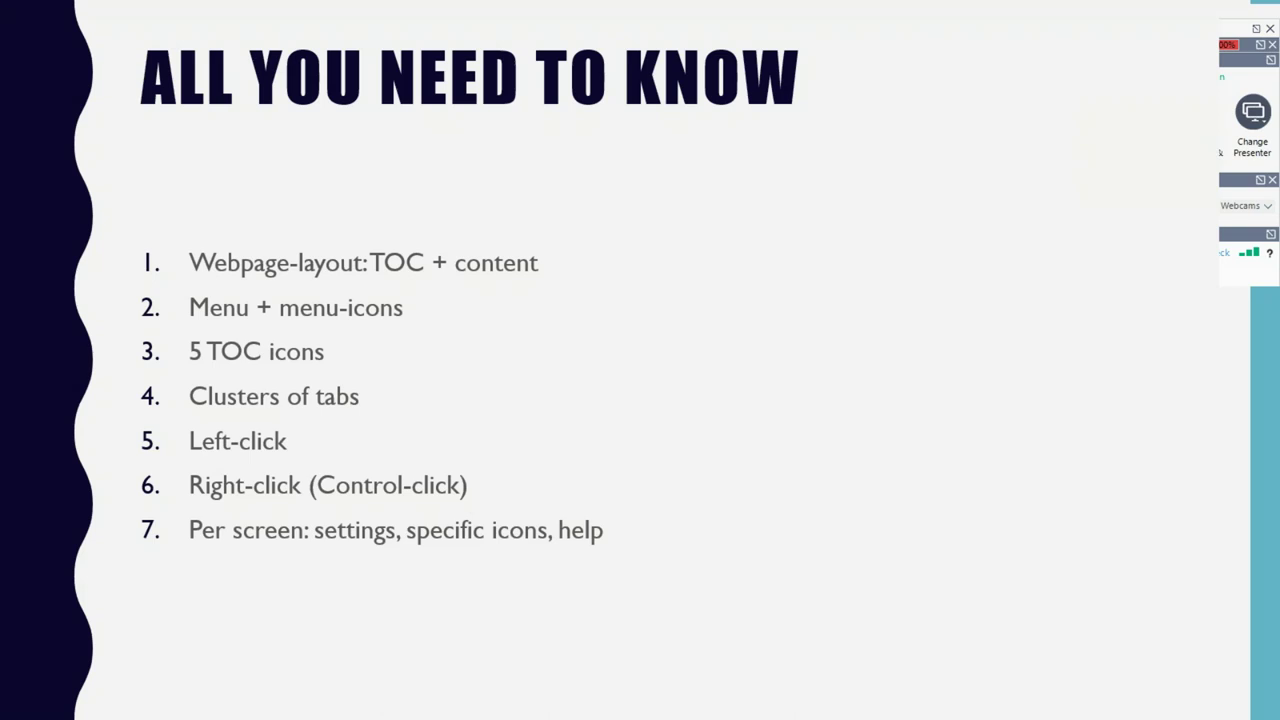
# Switch back to RadarOpus and try the Synthesis display without two columns, restoring two columns before closing the repertory settings
pyautogui.hotkey('alt', 'Tab')
pyautogui.press('Tab')
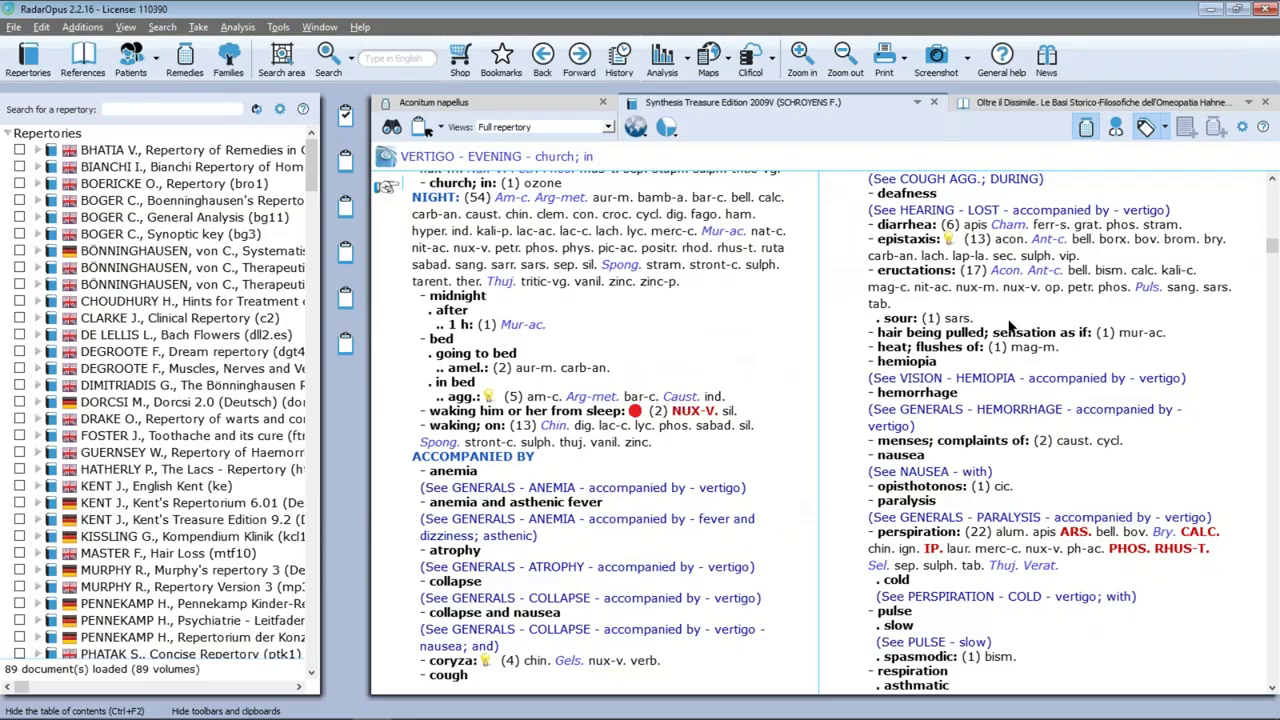
pyautogui.click(1241, 129)
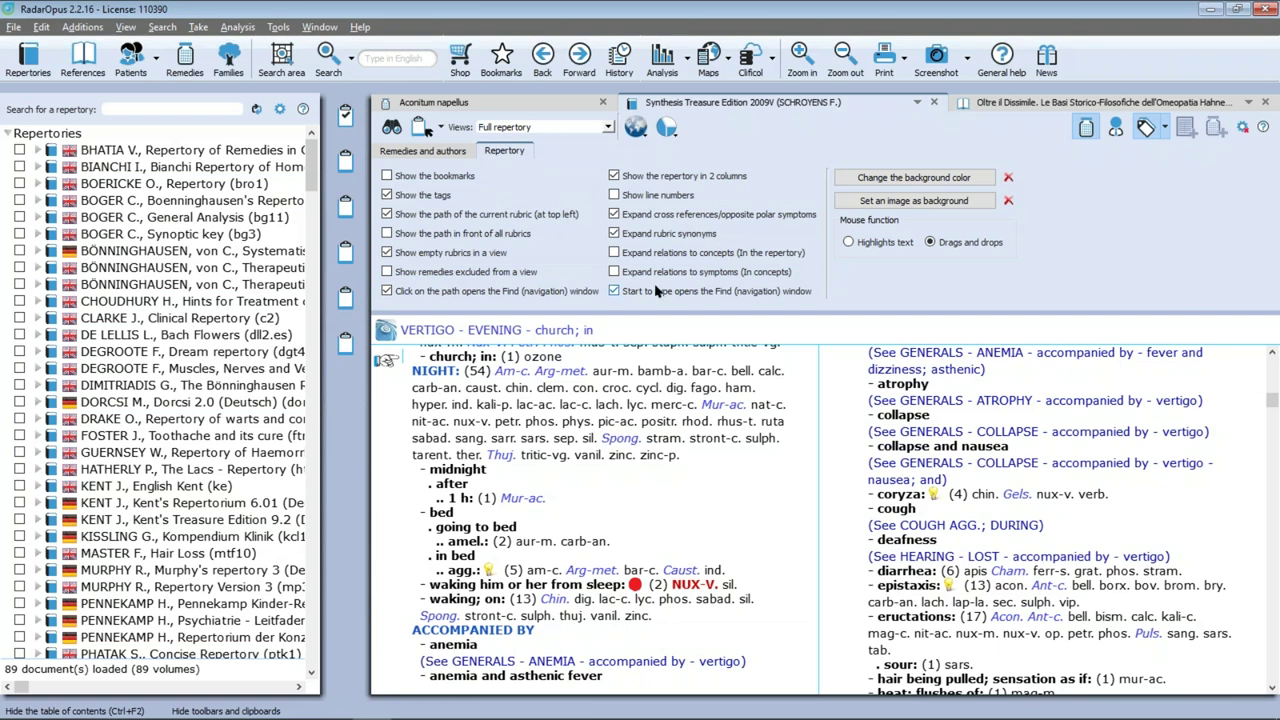
pyautogui.click(658, 177)
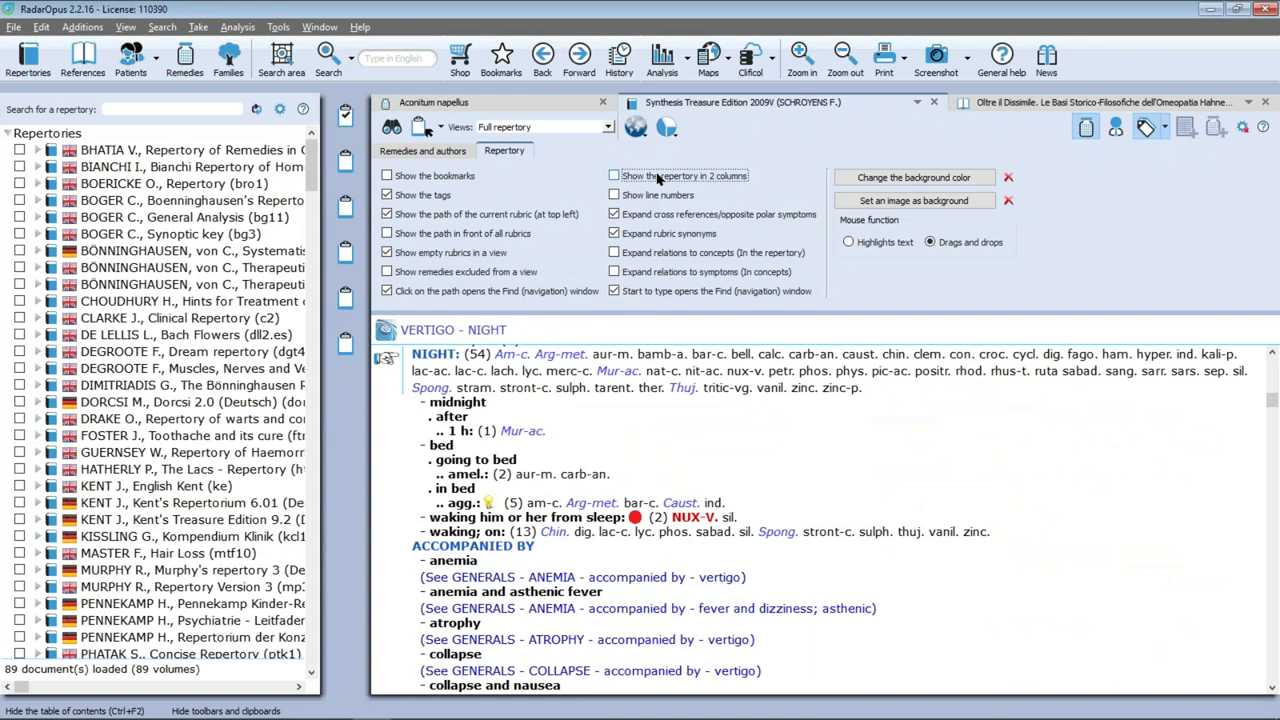
pyautogui.click(658, 177)
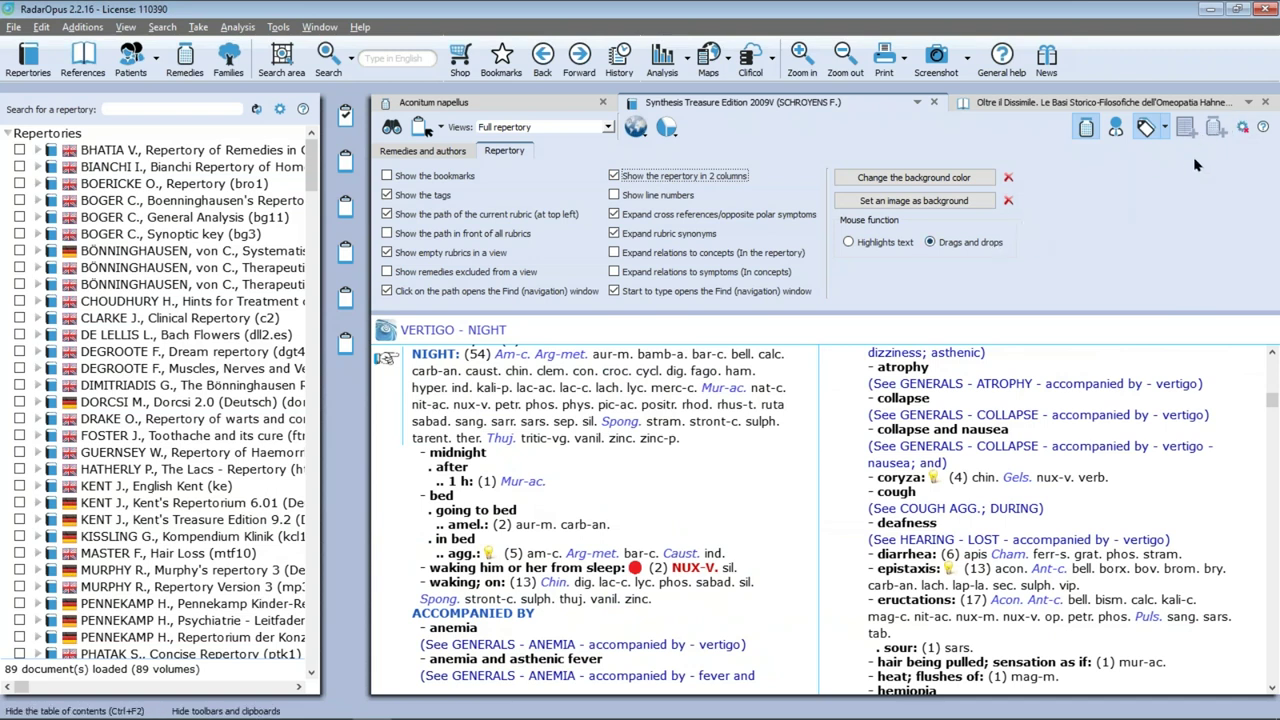
pyautogui.click(1242, 127)
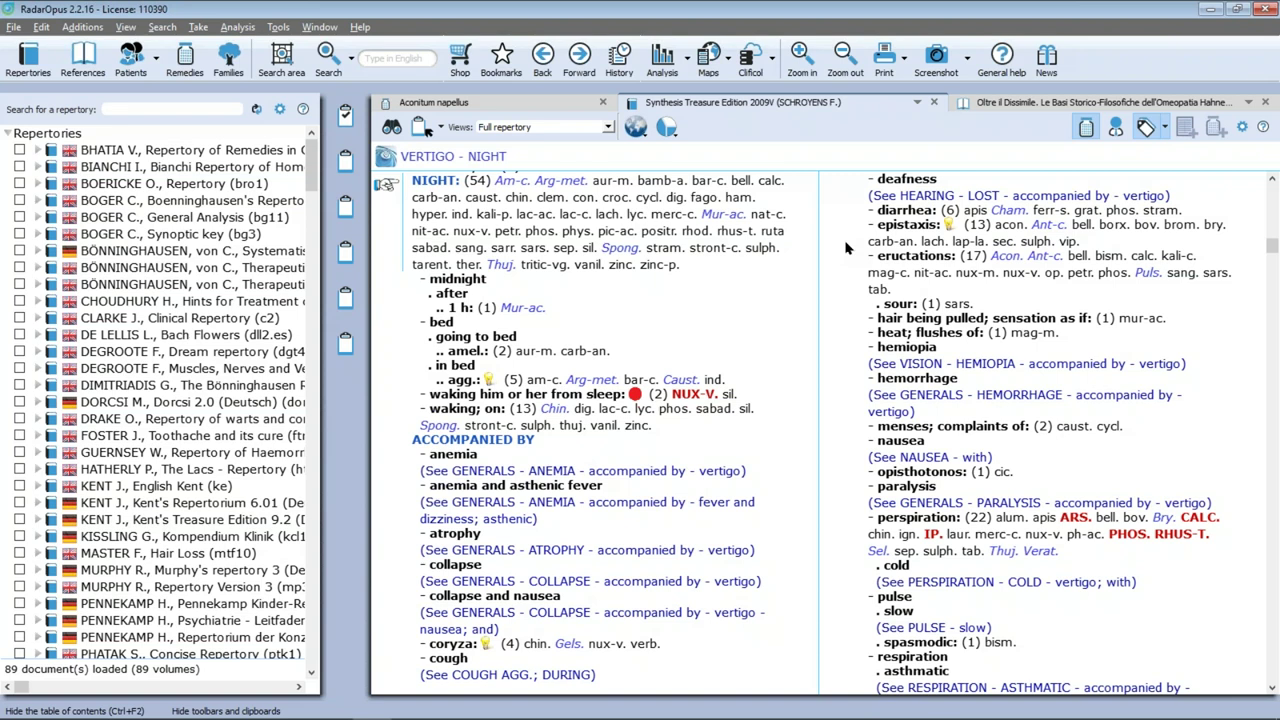
# Check RadarOpus for new content (documents, freenotes, additions) and sort the Content Updater list by type
pyautogui.hotkey('alt', 'Tab')
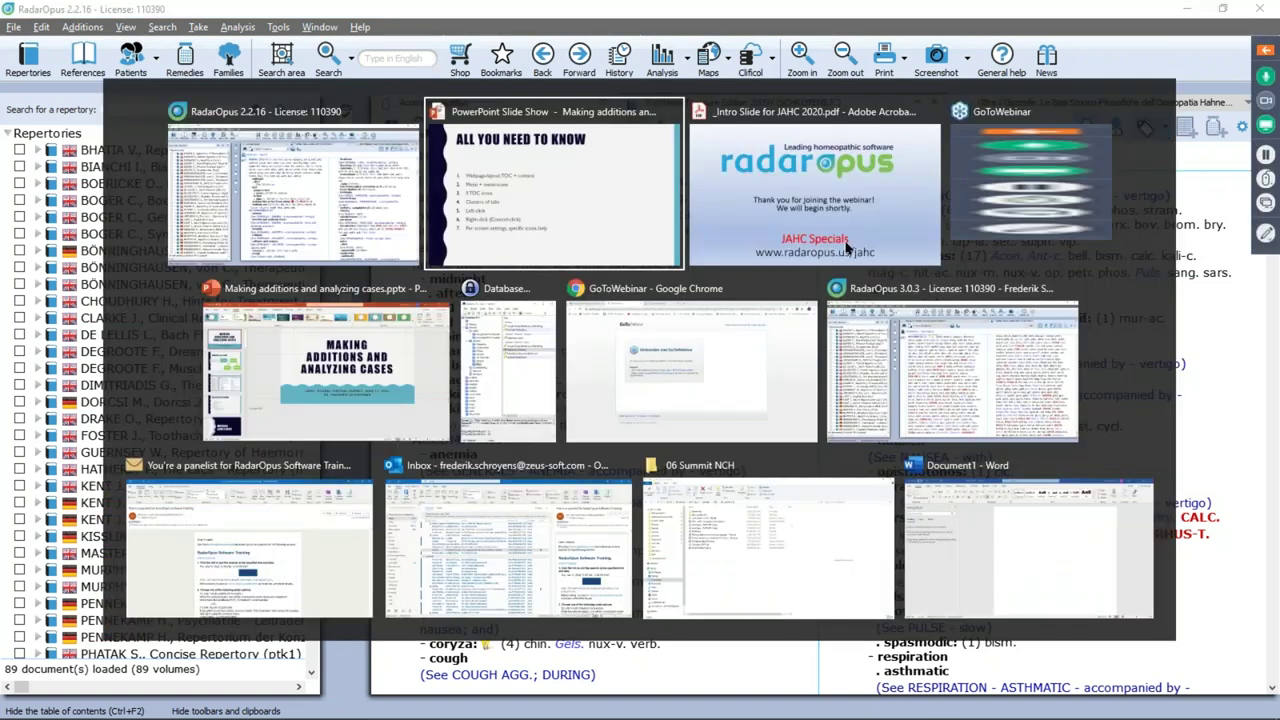
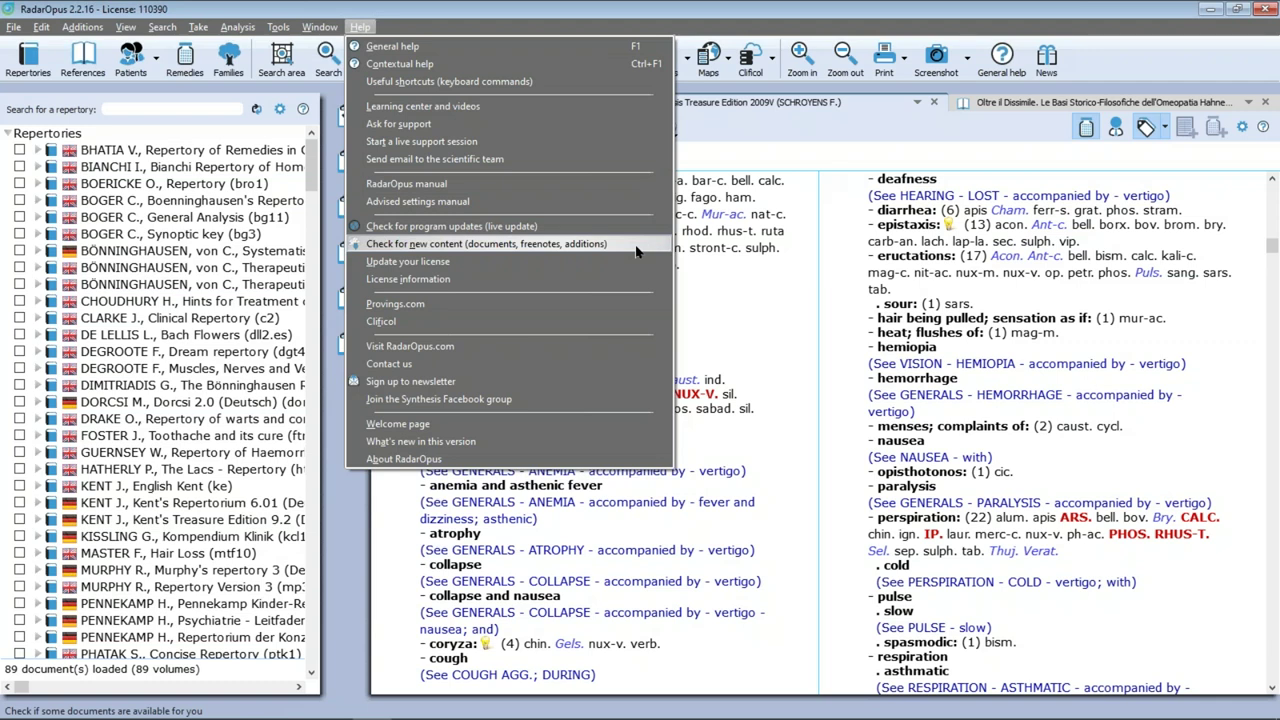
pyautogui.click(637, 251)
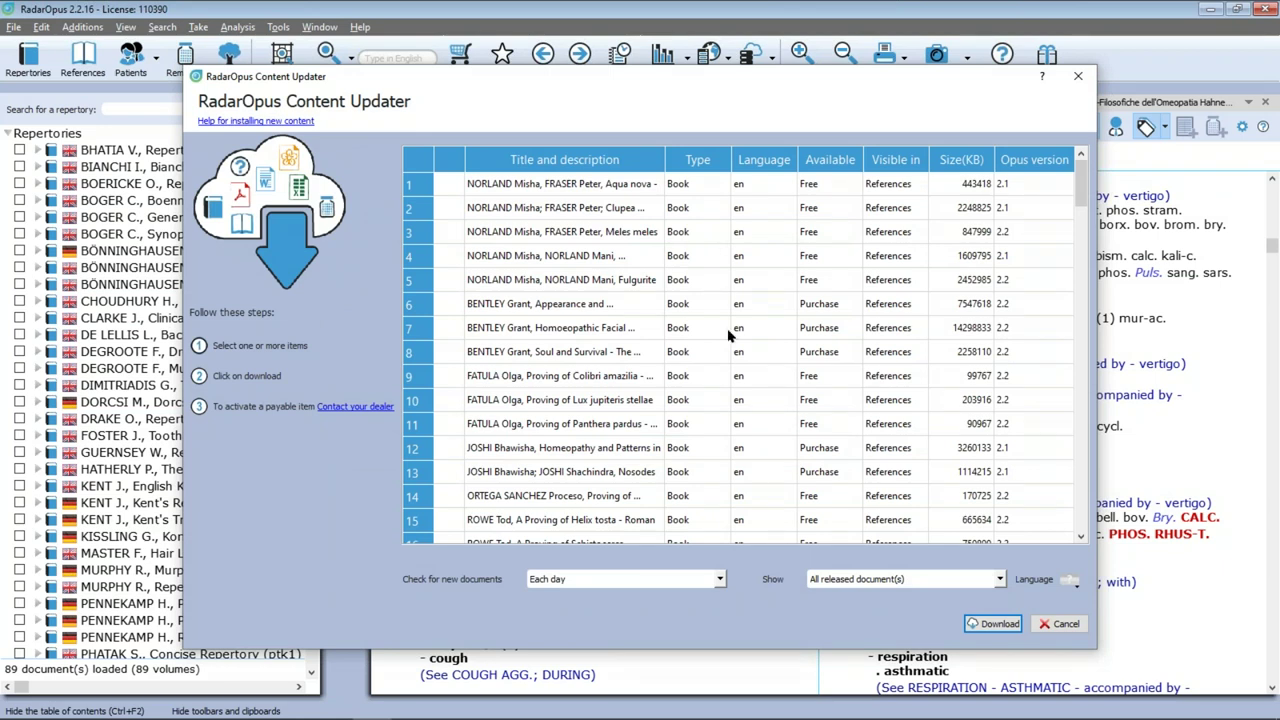
pyautogui.click(695, 162)
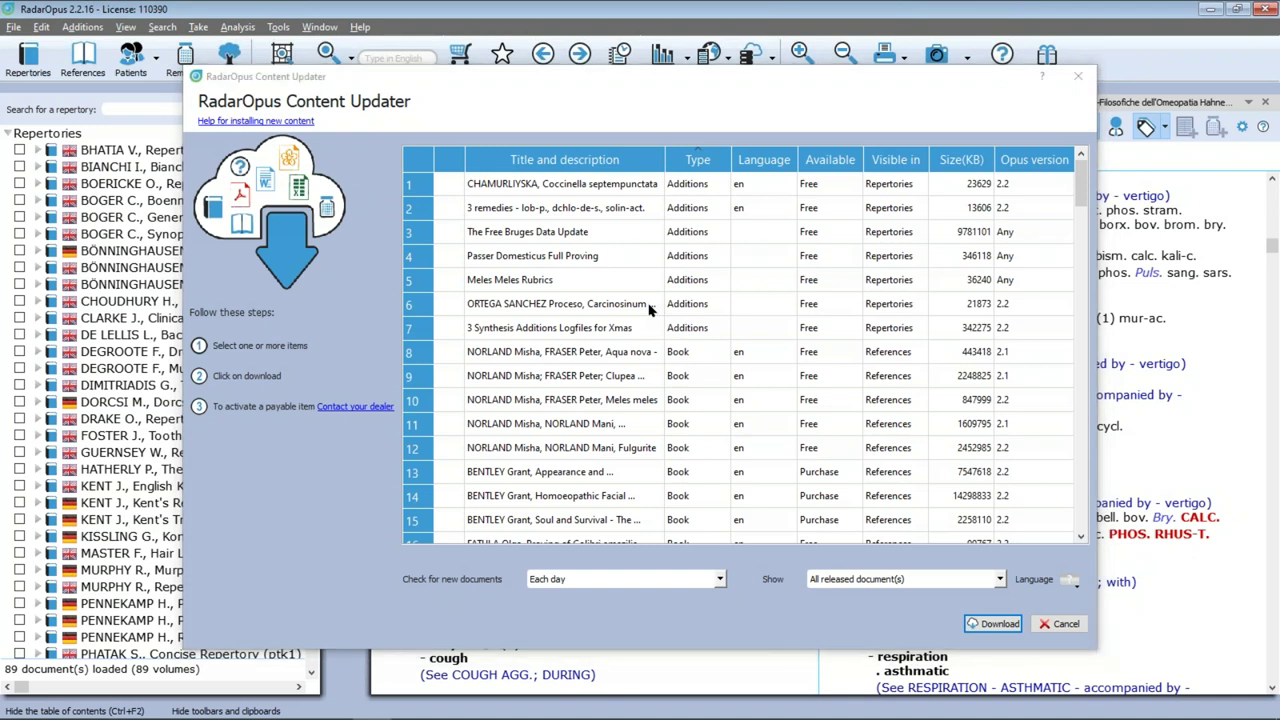
# Advance the slide show to "Customized ways receiving additions" and select Passer Domesticus Full Proving in the RadarOpus Content Updater
pyautogui.hotkey('alt', 'Tab')
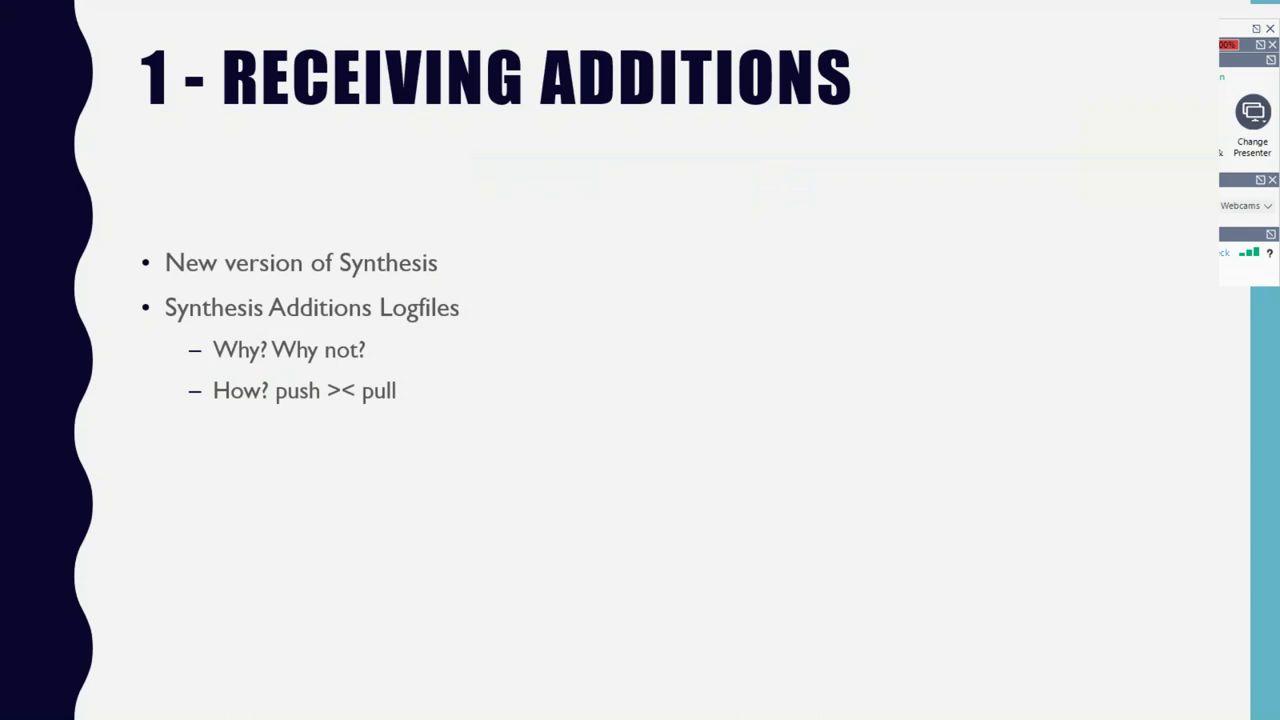
pyautogui.press('Right')
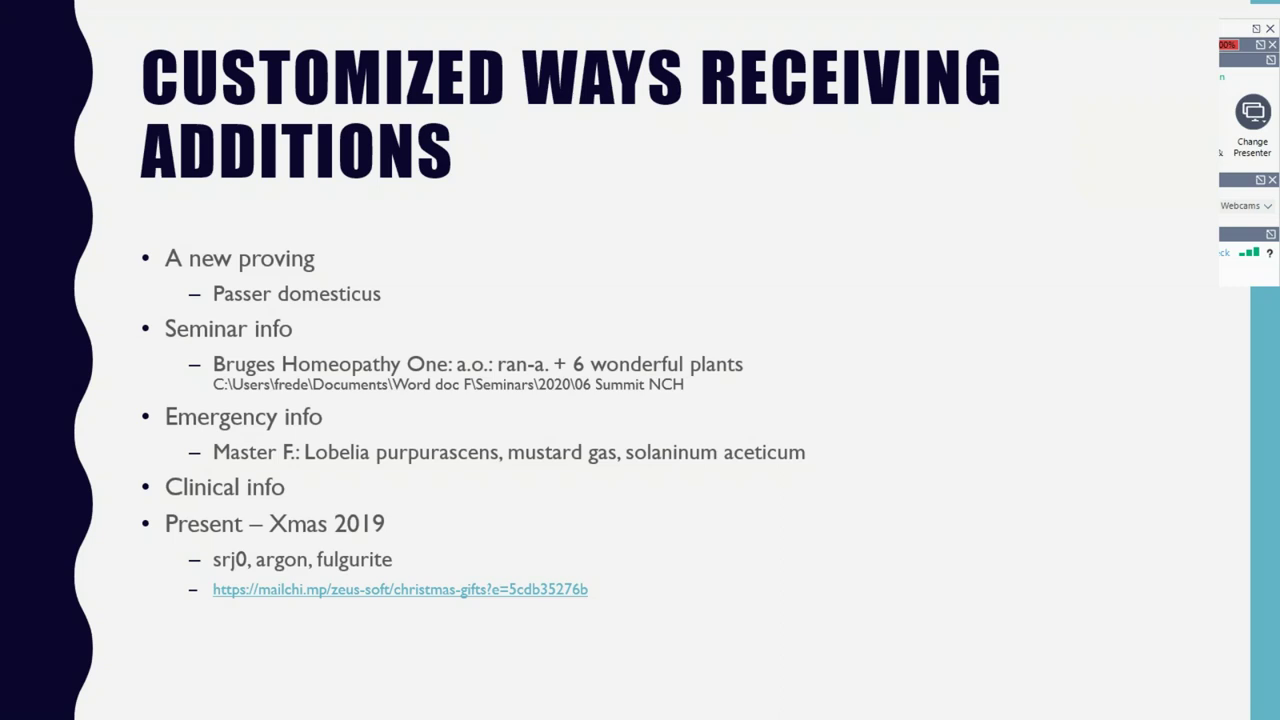
pyautogui.hotkey('alt', 'Tab')
pyautogui.click(586, 258)
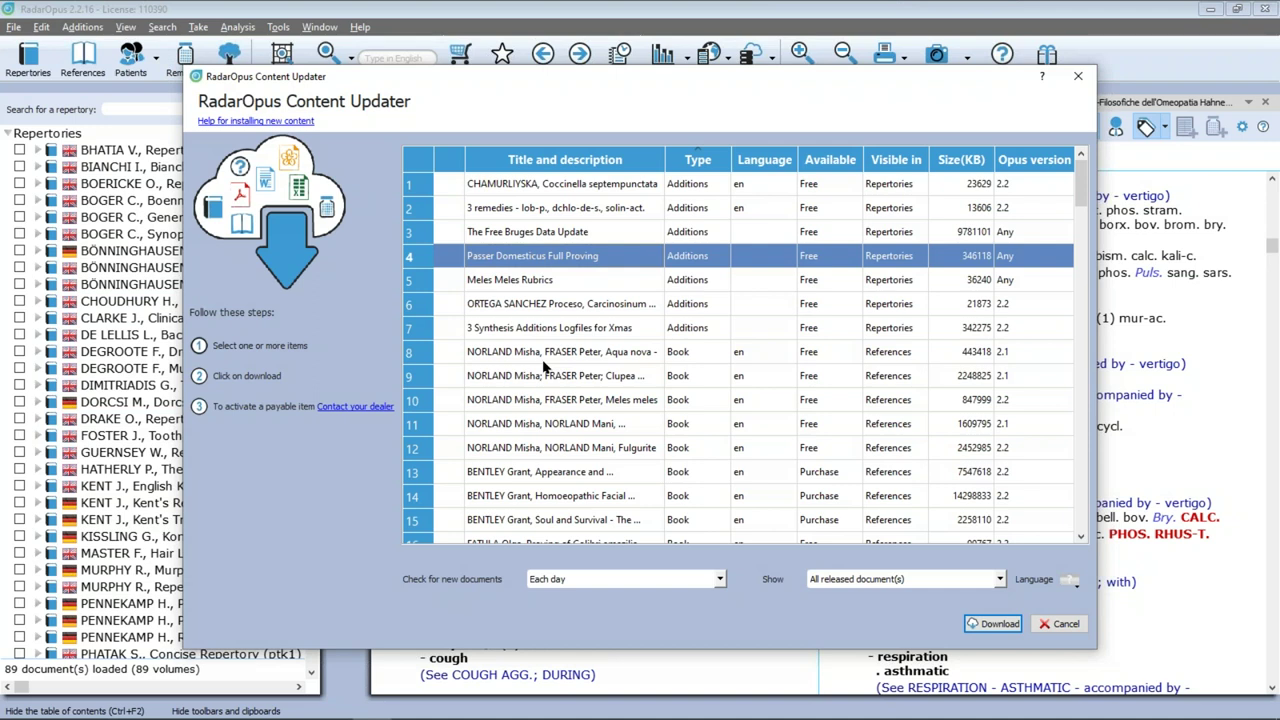
# Switch to the File Explorer window showing the 06 Summit NCH folder
pyautogui.hotkey('alt', 'Tab')
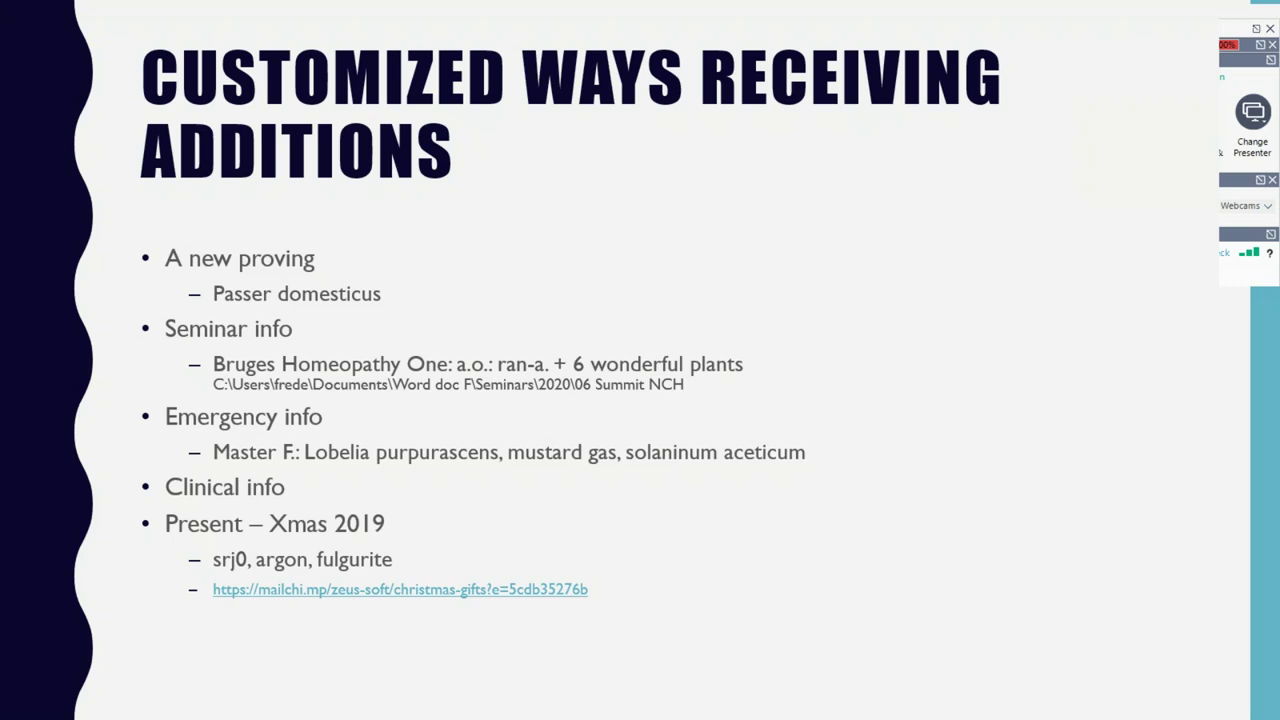
pyautogui.hotkey('alt', 'Tab')
pyautogui.hotkey('alt', 'Tab')
pyautogui.hotkey('alt', 'Tab')
pyautogui.hotkey('alt', 'Tab')
pyautogui.hotkey('alt', 'Tab')
pyautogui.hotkey('alt', 'Tab')
pyautogui.hotkey('alt', 'Tab')
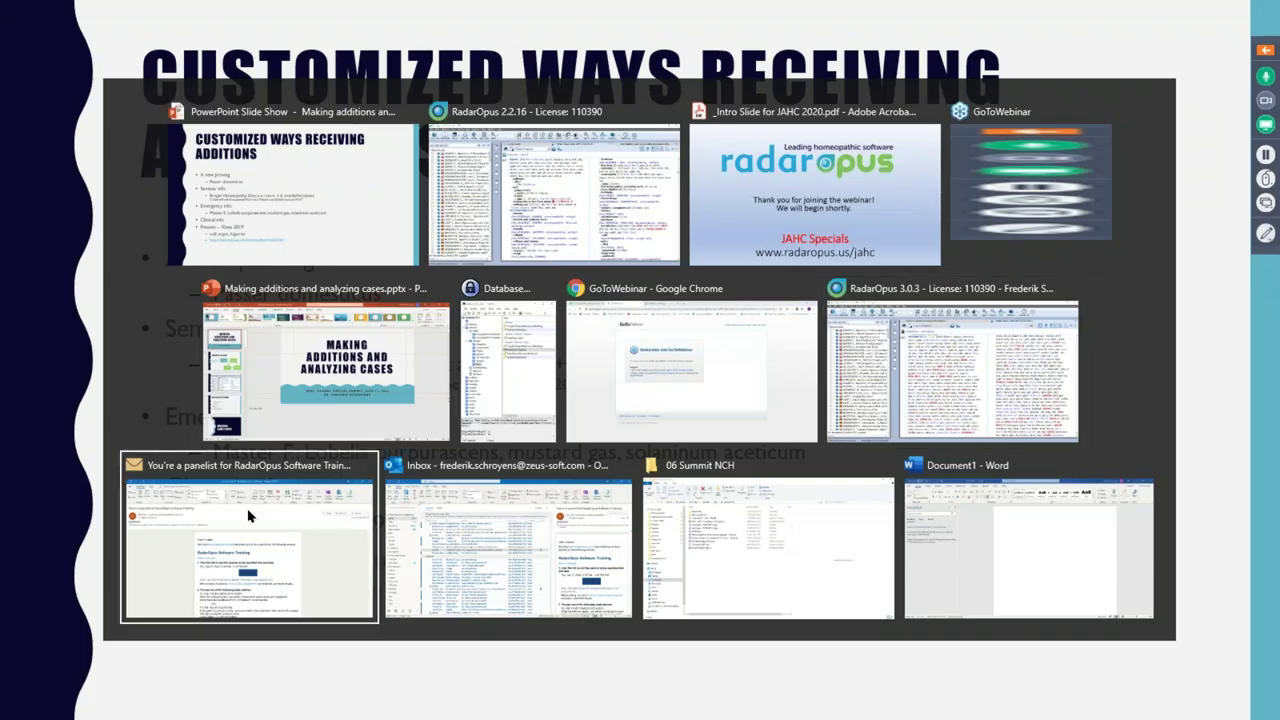
pyautogui.click(249, 516)
pyautogui.hotkey('alt', 'Tab')
pyautogui.hotkey('alt', 'Tab')
pyautogui.hotkey('alt', 'Tab')
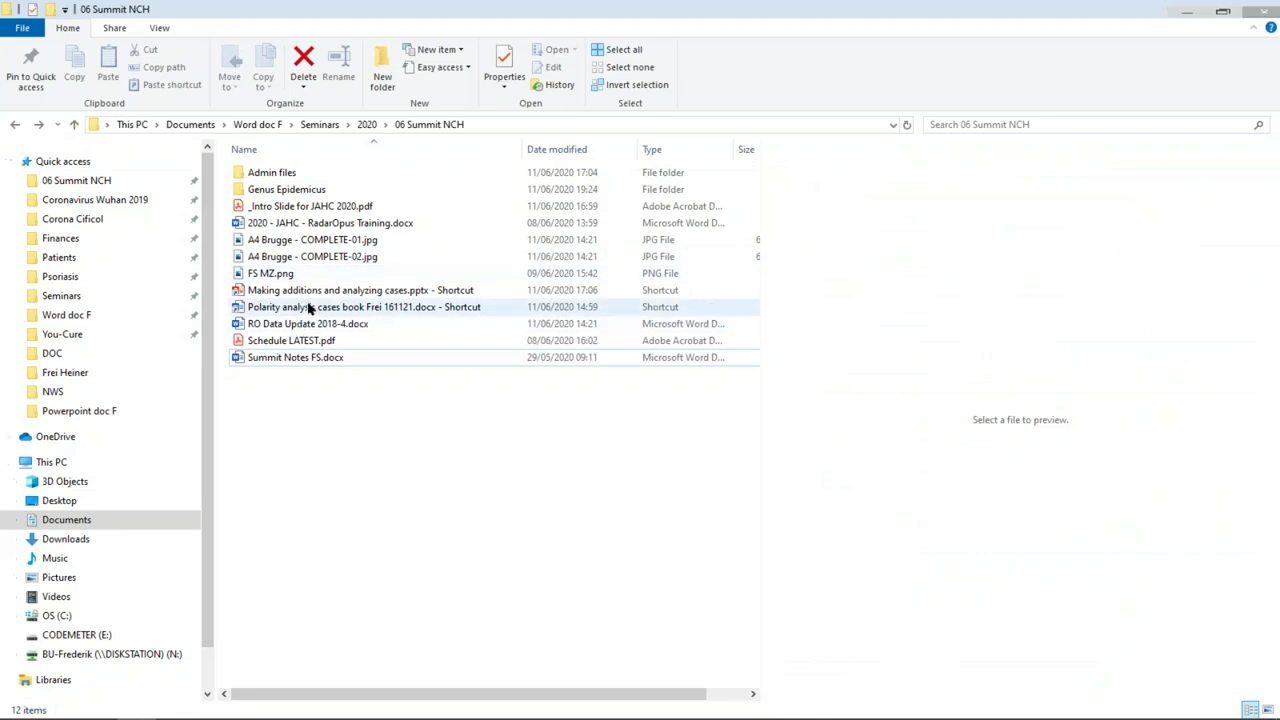
# Open the image A4 Brugge - COMPLETE-01.jpg from the 06 Summit NCH folder
pyautogui.click(331, 256)
pyautogui.click(328, 225)
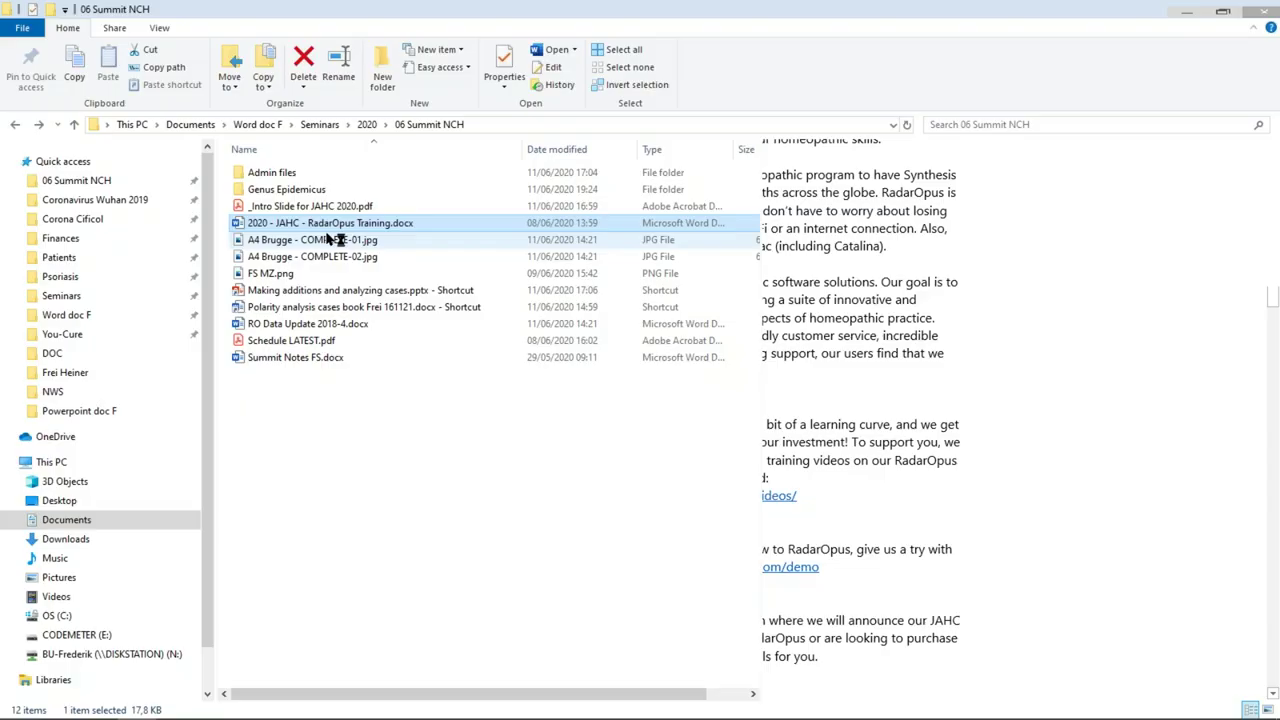
pyautogui.doubleClick(333, 240)
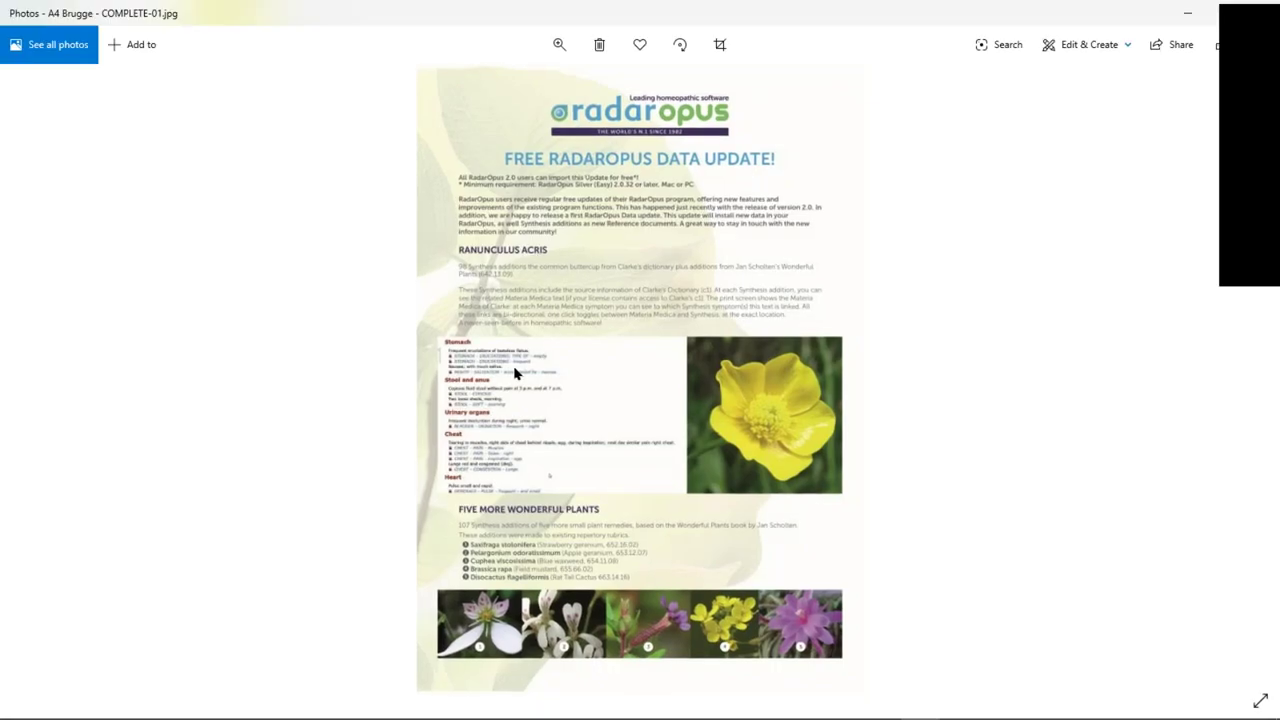
# Enlarge the data update flyer and read its Ranunculus acris and Five More Wonderful Plants sections
pyautogui.scroll(5, 515, 373)
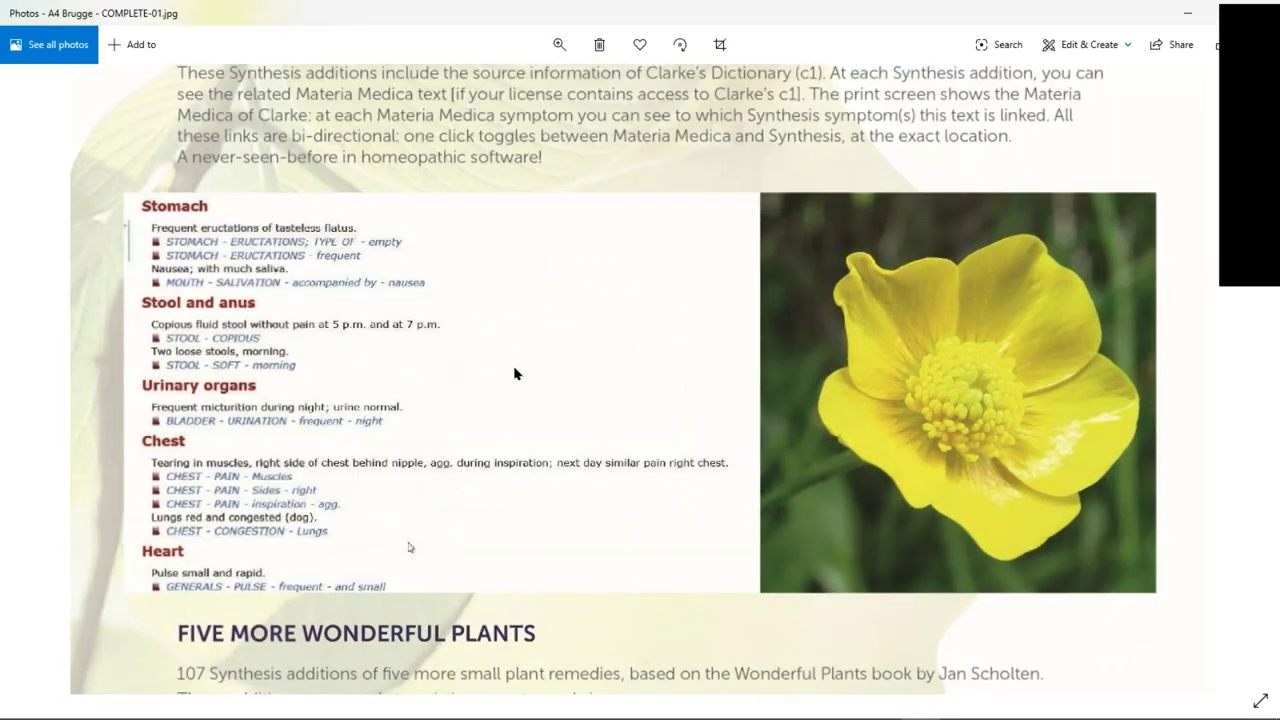
pyautogui.moveTo(515, 373); pyautogui.dragTo(504, 562)
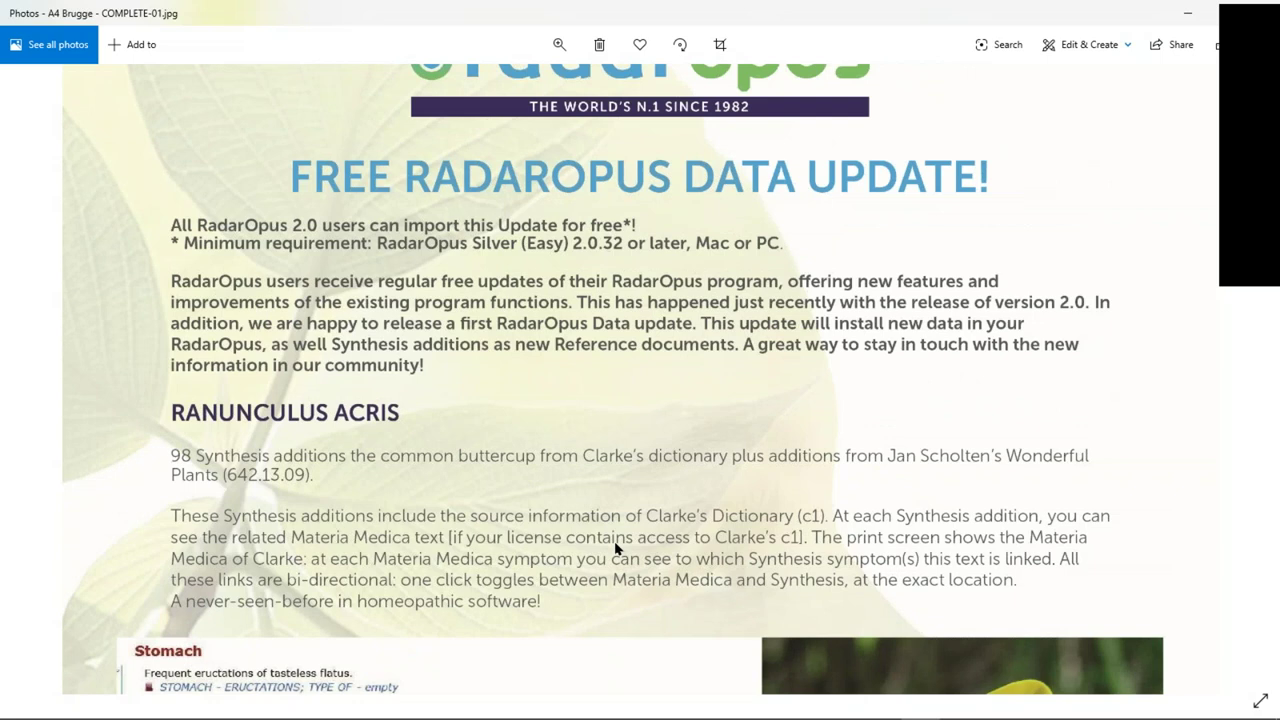
pyautogui.moveTo(620, 552); pyautogui.dragTo(610, 317)
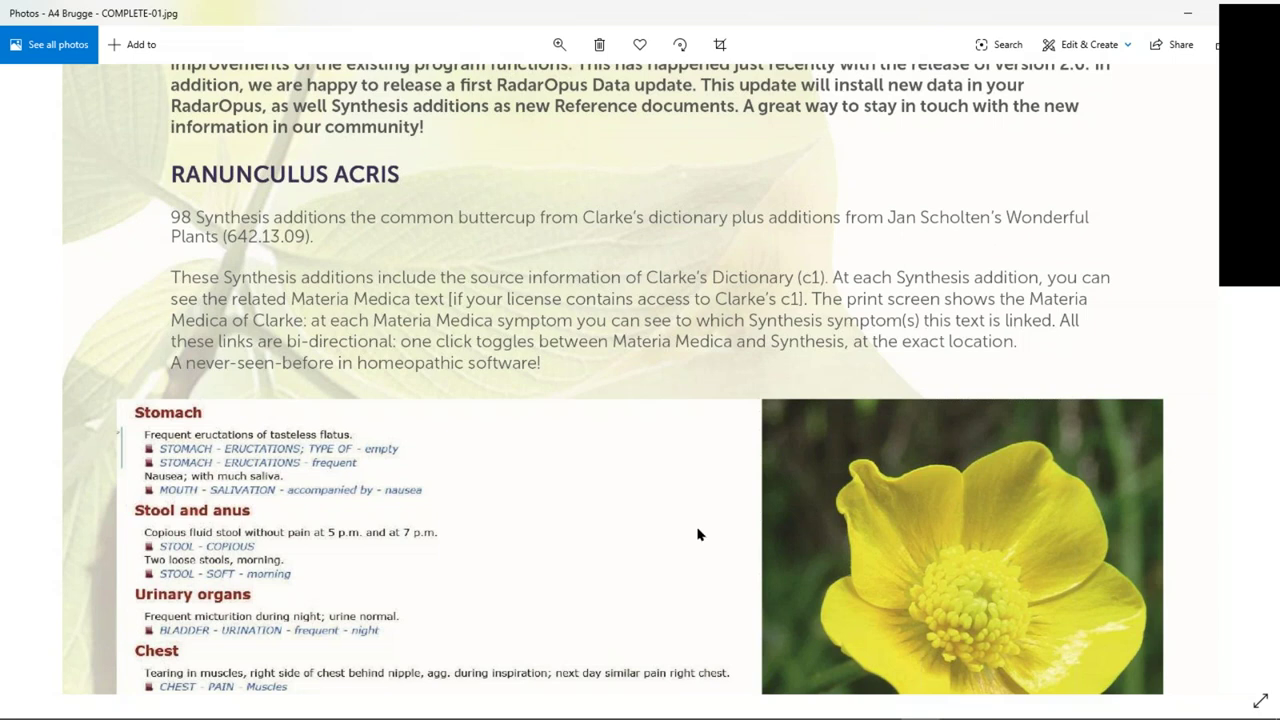
pyautogui.moveTo(697, 514); pyautogui.dragTo(726, 337)
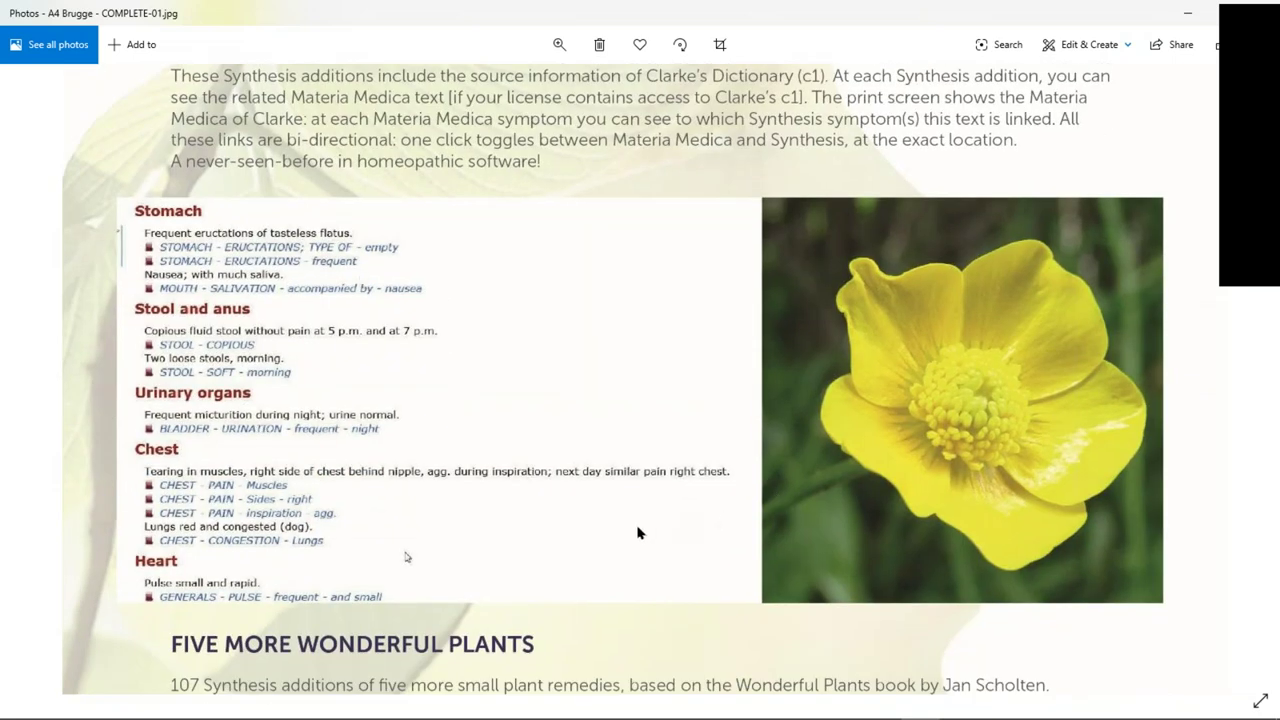
pyautogui.moveTo(640, 503); pyautogui.dragTo(634, 271)
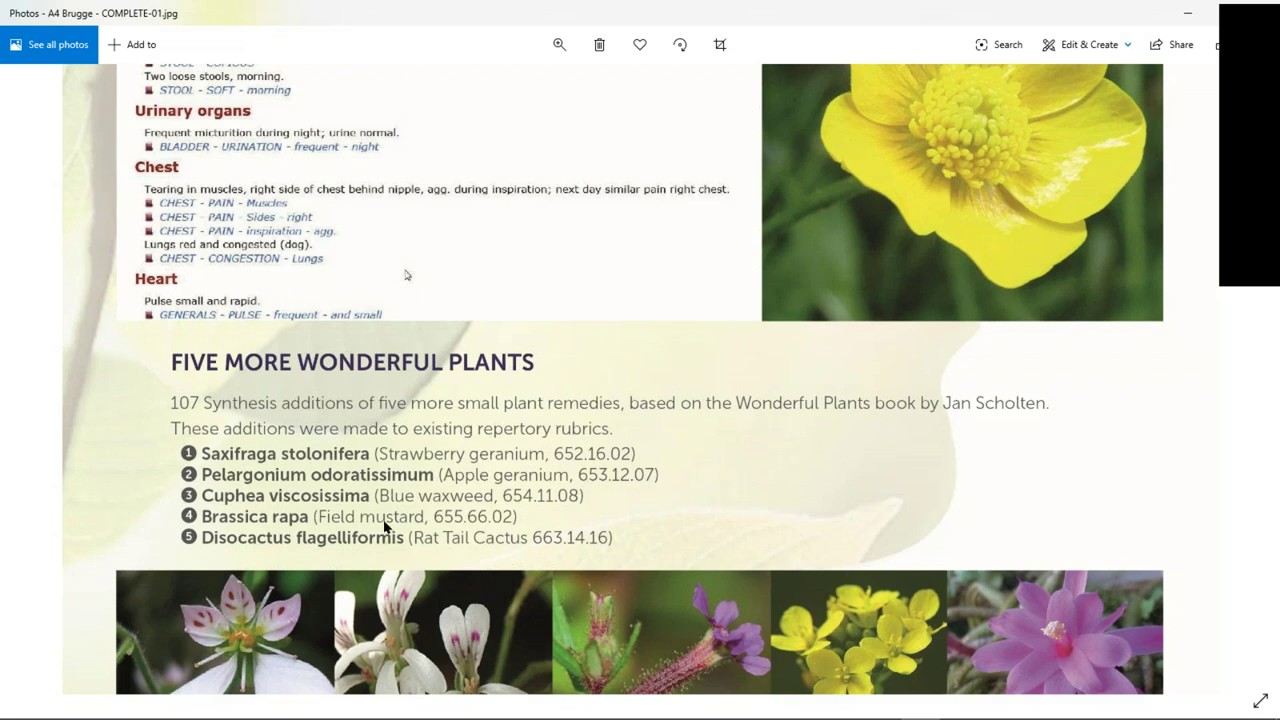
pyautogui.scroll(-3, 392, 500)
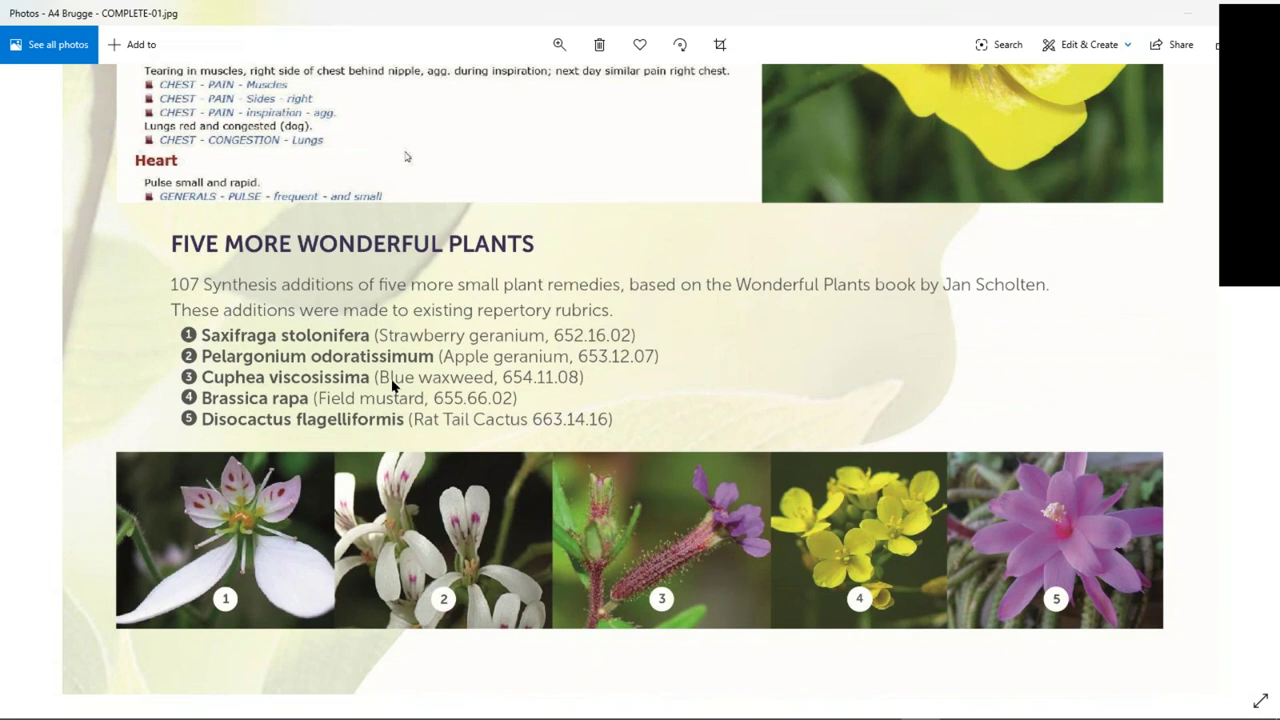
# Leave the flyer, open the mailchi.mp Christmas gifts page in Chrome and read about its new Synthesis additions logfiles
pyautogui.hotkey('alt', 'Tab')
pyautogui.hotkey('alt', 'Tab')
pyautogui.hotkey('alt', 'Tab')
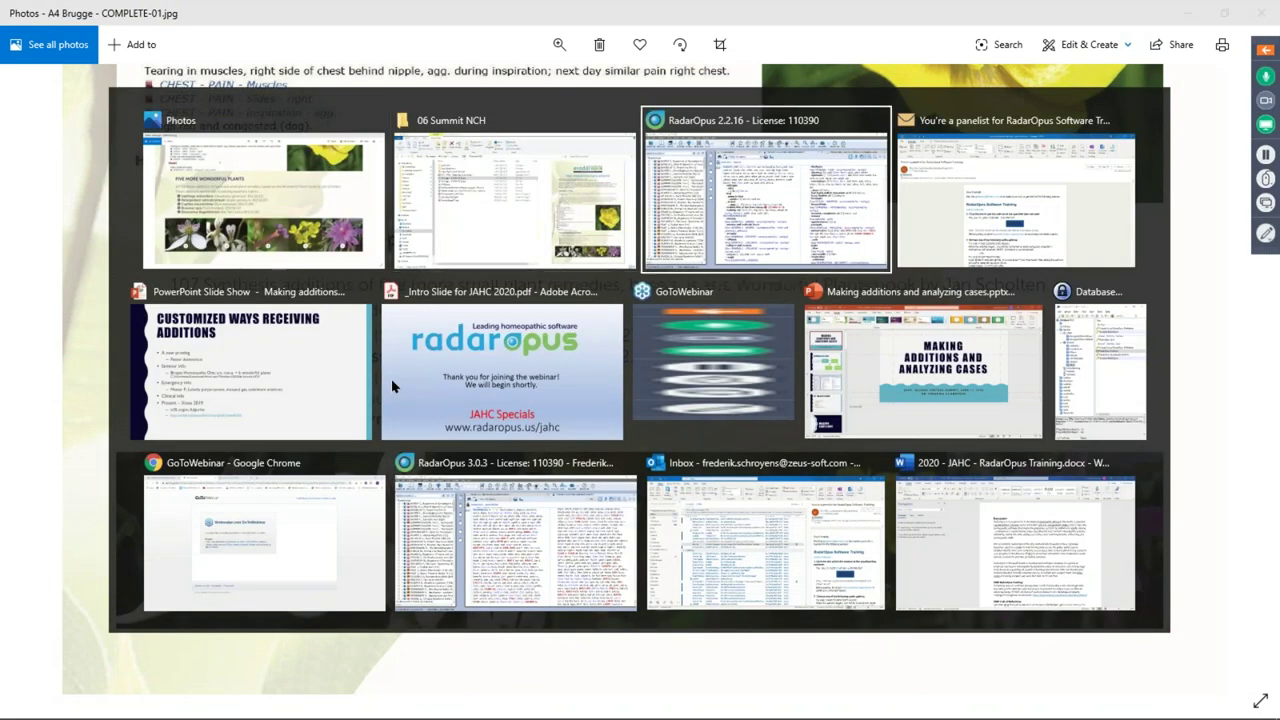
pyautogui.hotkey('alt', 'Tab')
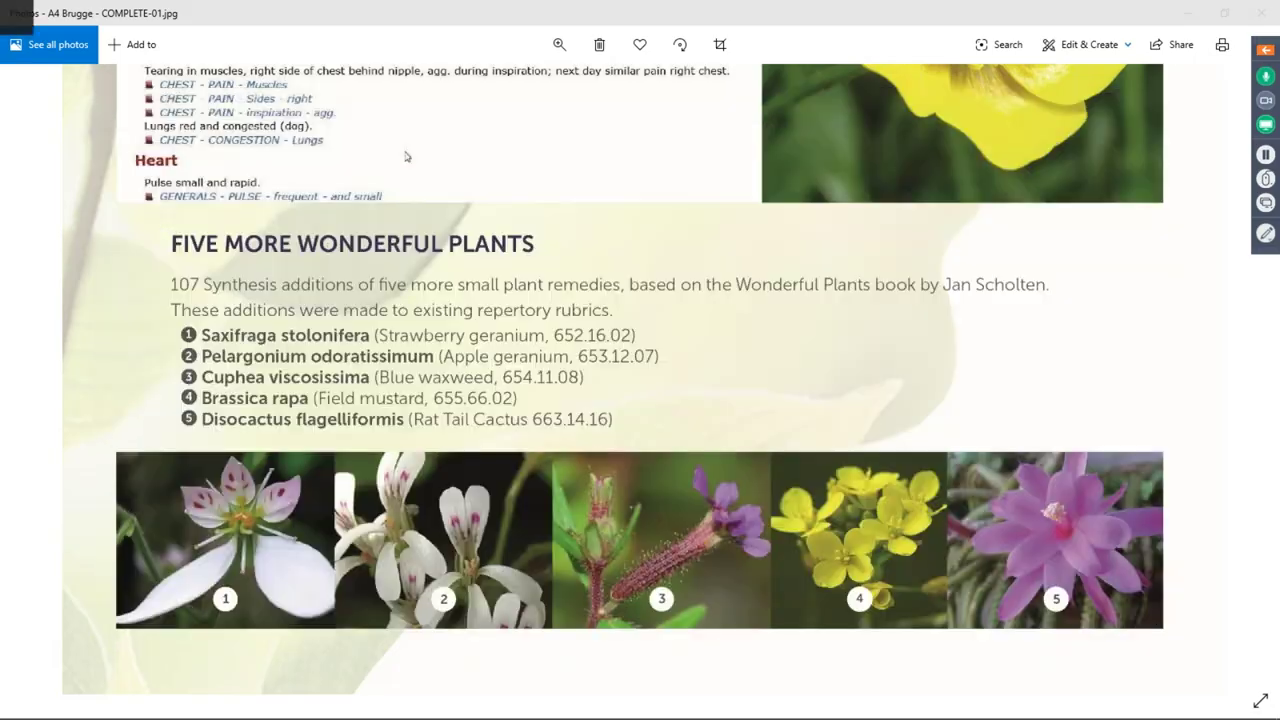
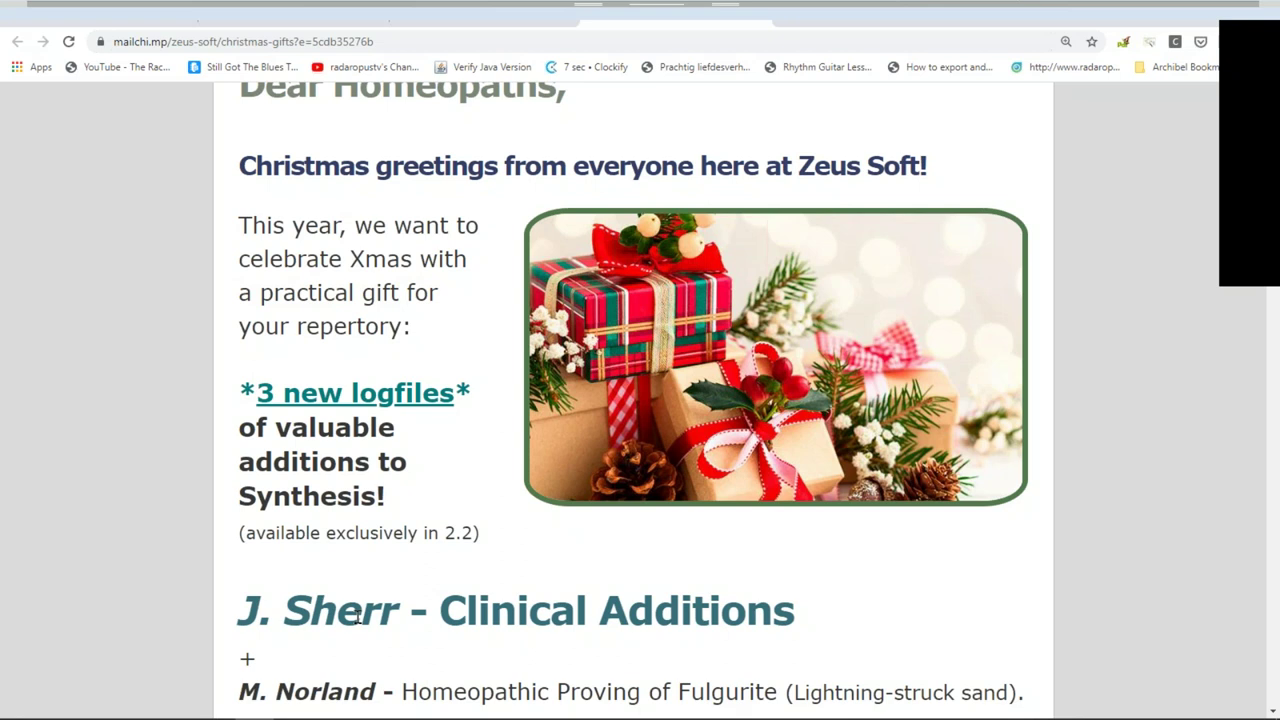
pyautogui.scroll(-2, 500, 540)
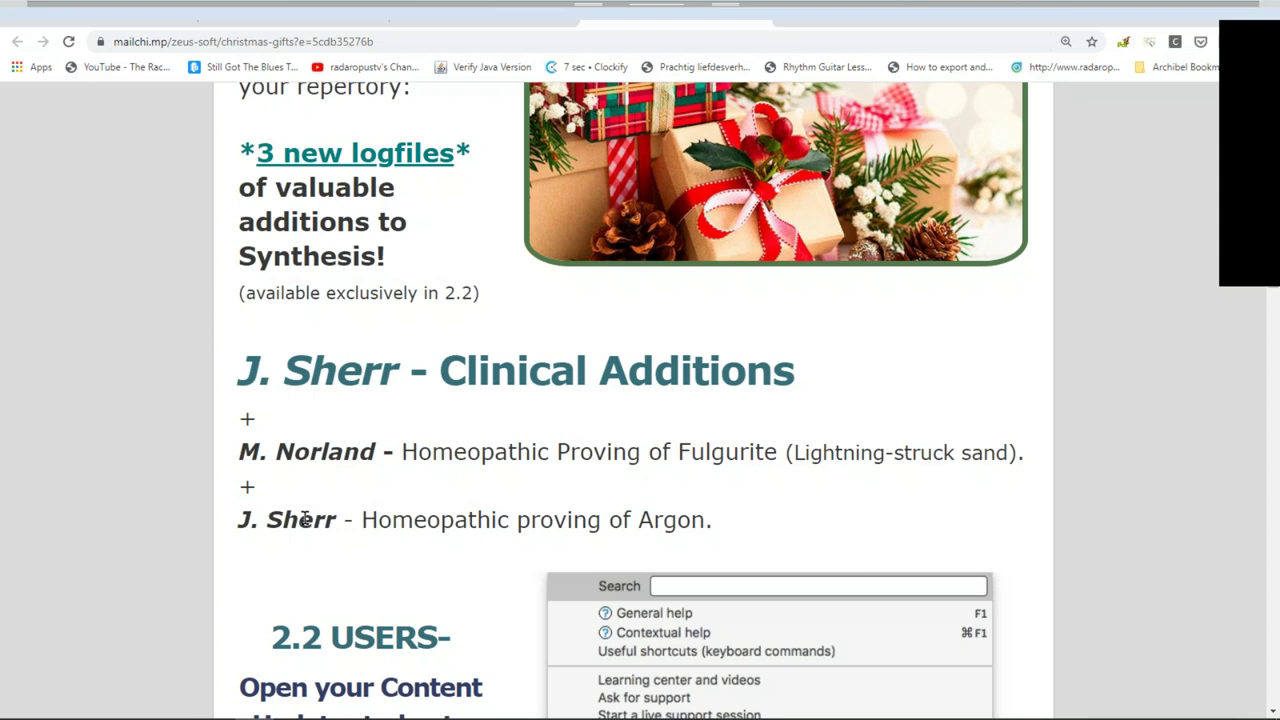
pyautogui.scroll(1, 300, 520)
# Switch to the RadarOpus Content Updater, select the "3 remedies - lob-p., dchlo-de-s., solin-act." additions, and return to the slide show
pyautogui.hotkey('alt', 'Tab')
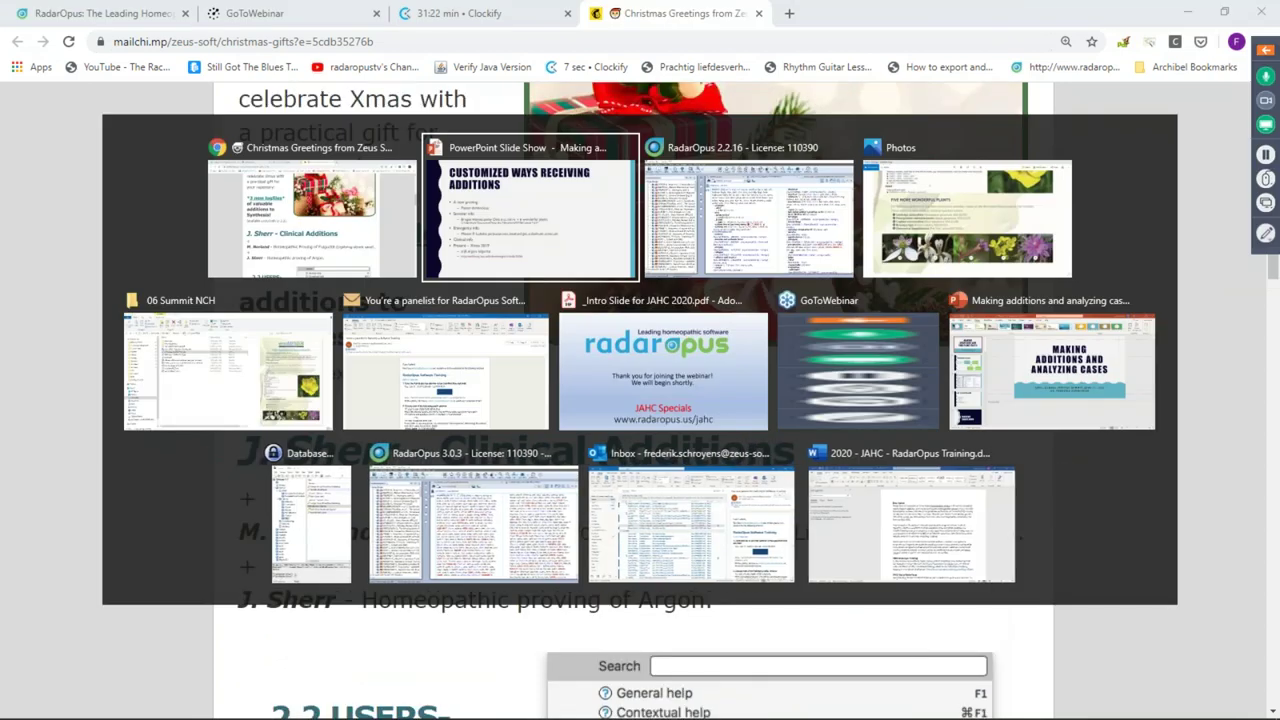
pyautogui.hotkey('alt', 'Tab')
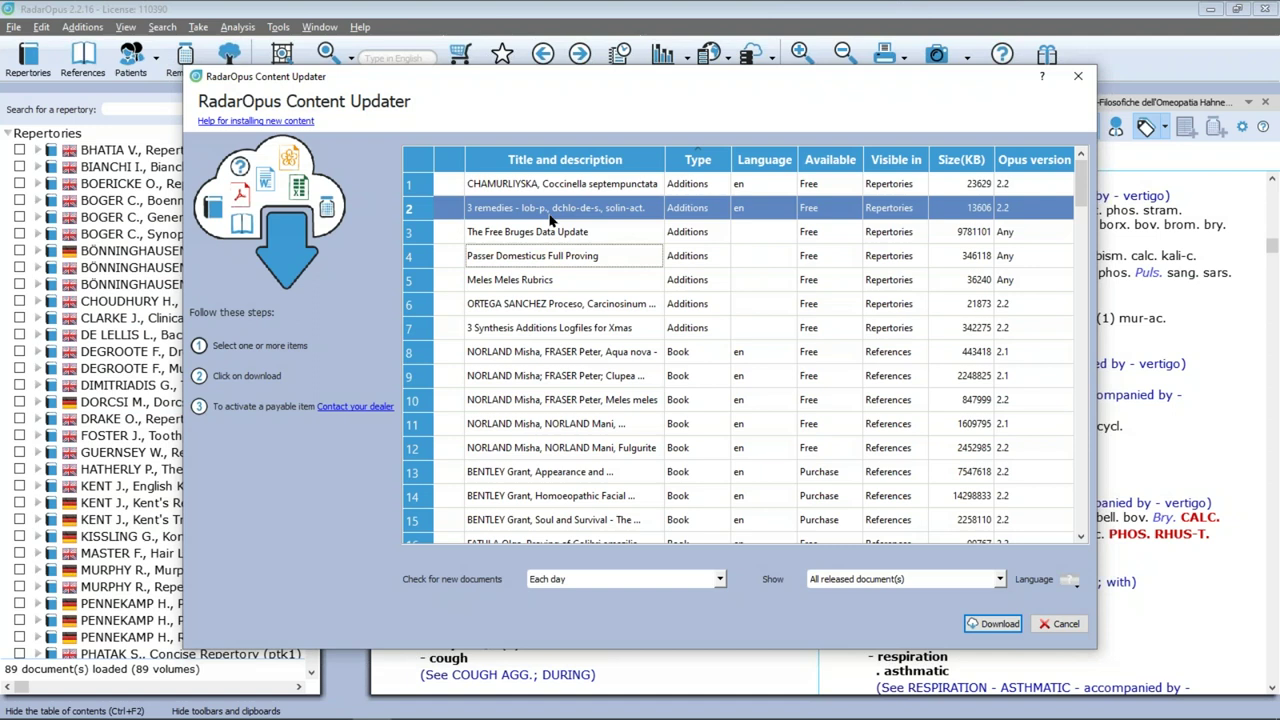
pyautogui.hotkey('alt', 'Tab')
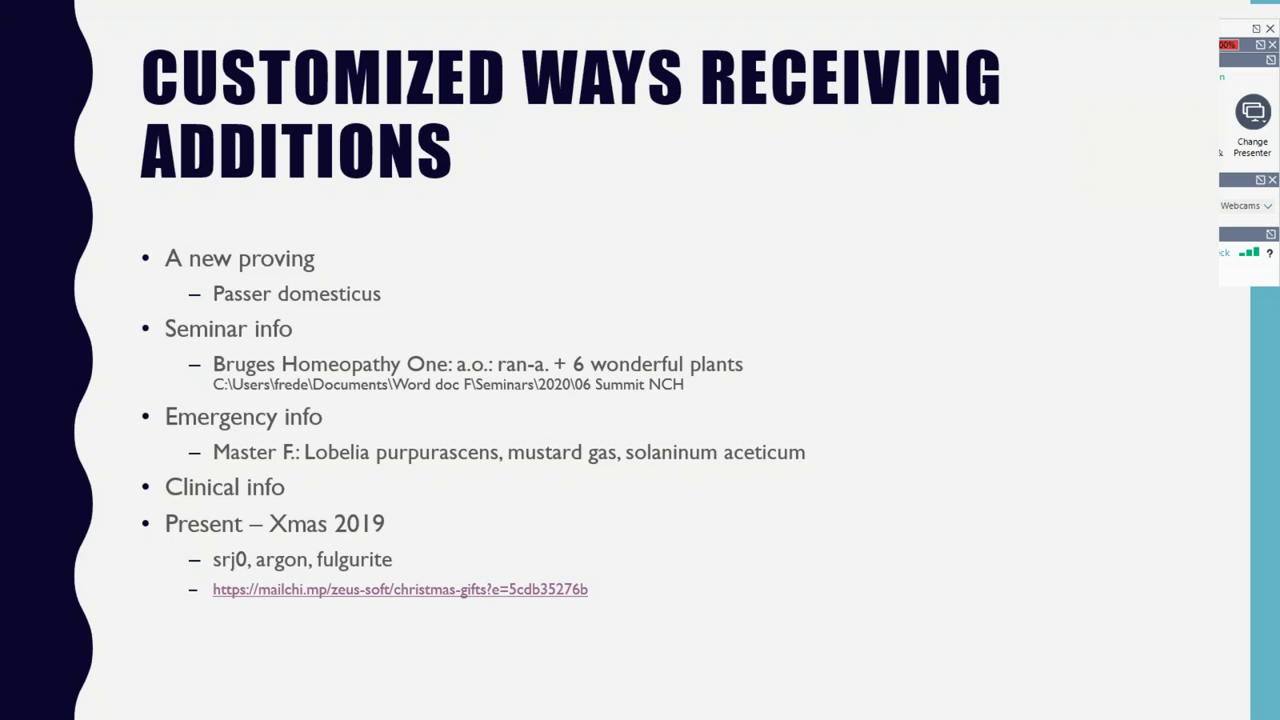
# Advance to the Is It Easy? slide, switch to RadarOpus, and download and import the selected 3 remedies additions into Synthesis Treasure Edition 2009V
pyautogui.press('Right')
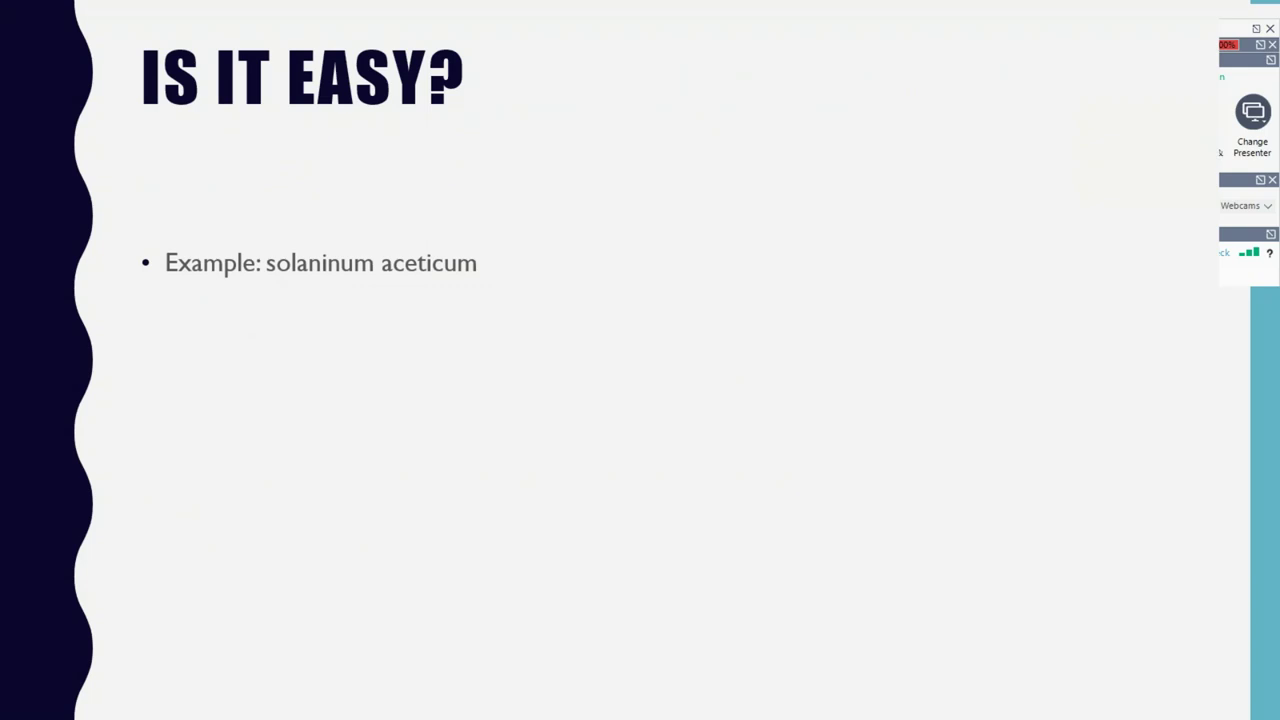
pyautogui.hotkey('alt', 'Tab')
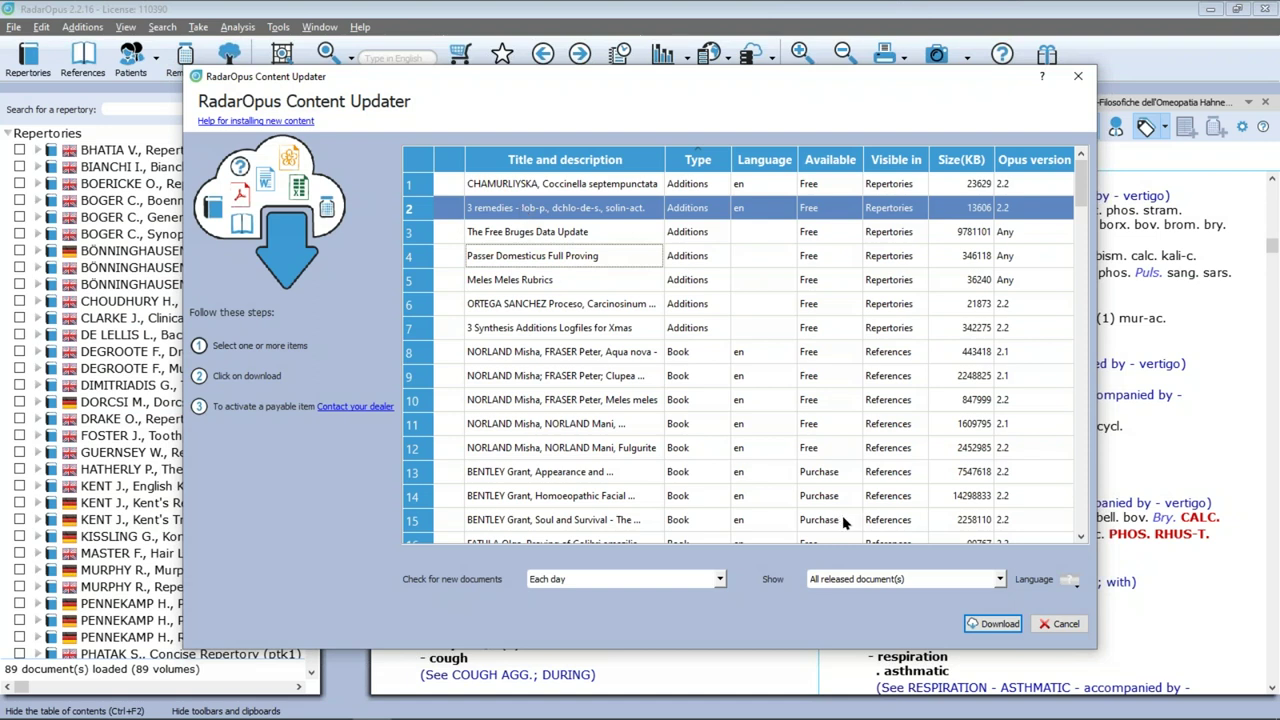
pyautogui.click(982, 623)
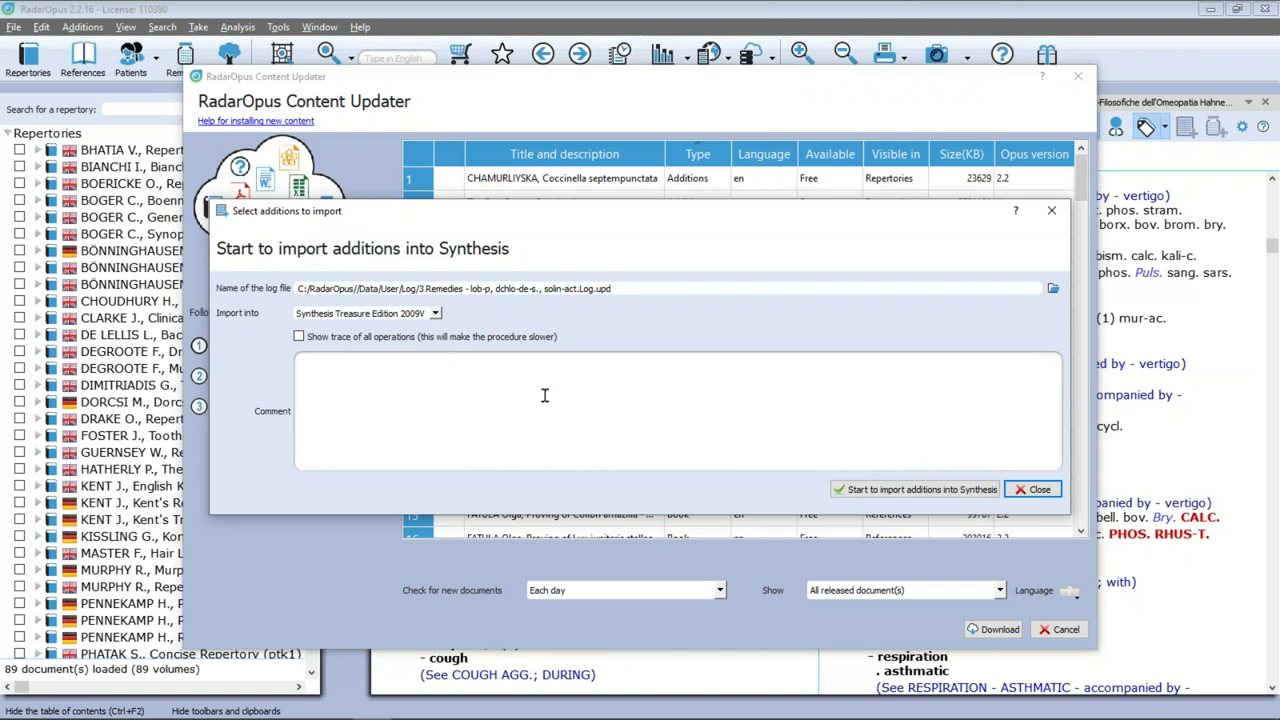
pyautogui.click(908, 492)
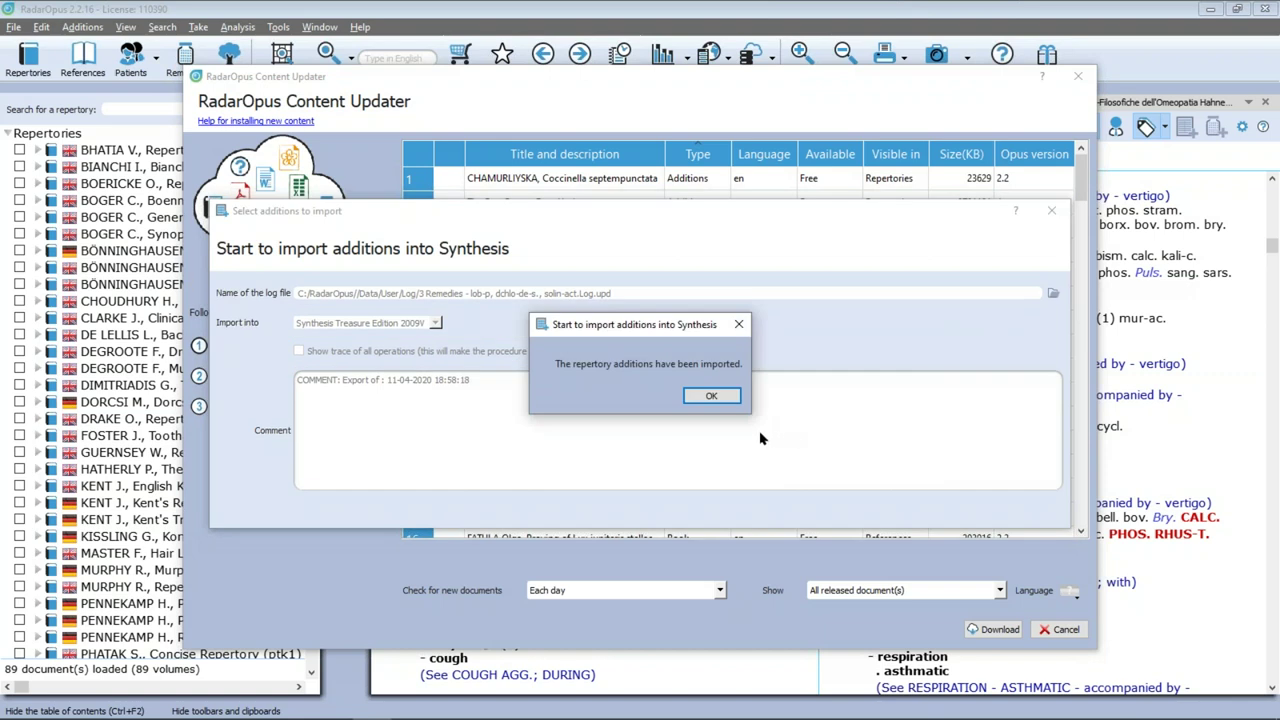
pyautogui.click(713, 396)
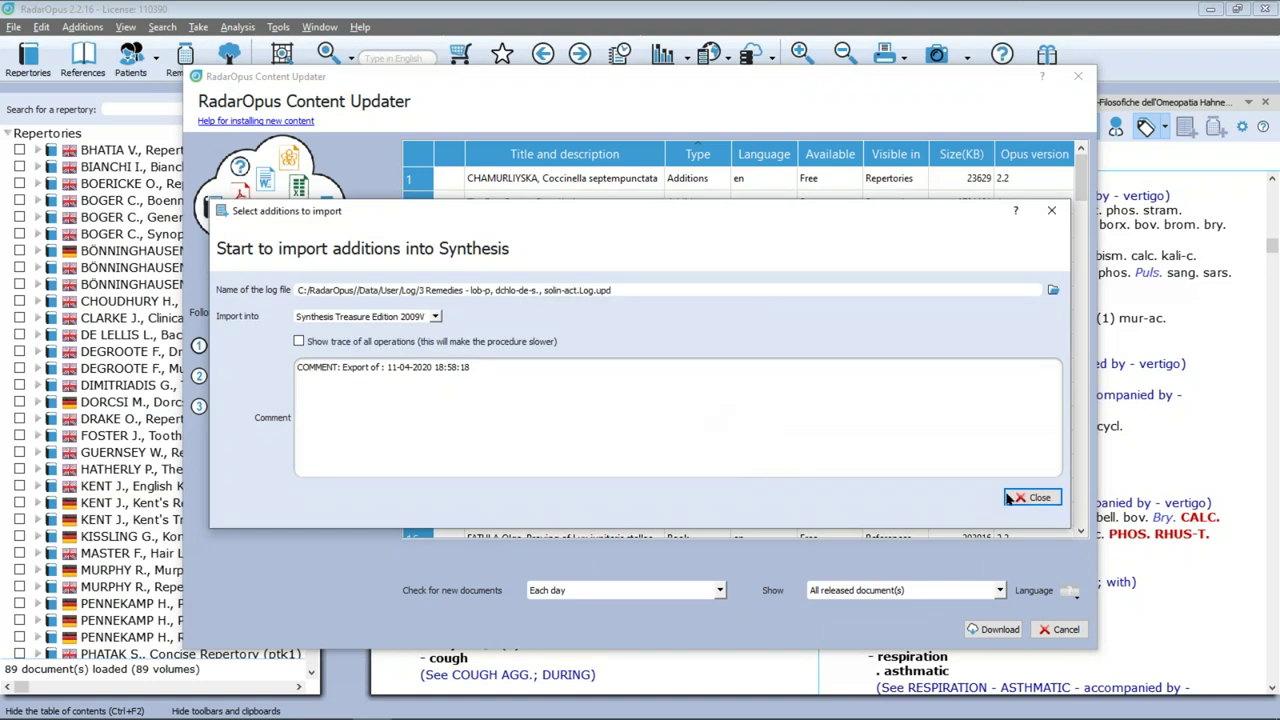
pyautogui.click(1032, 497)
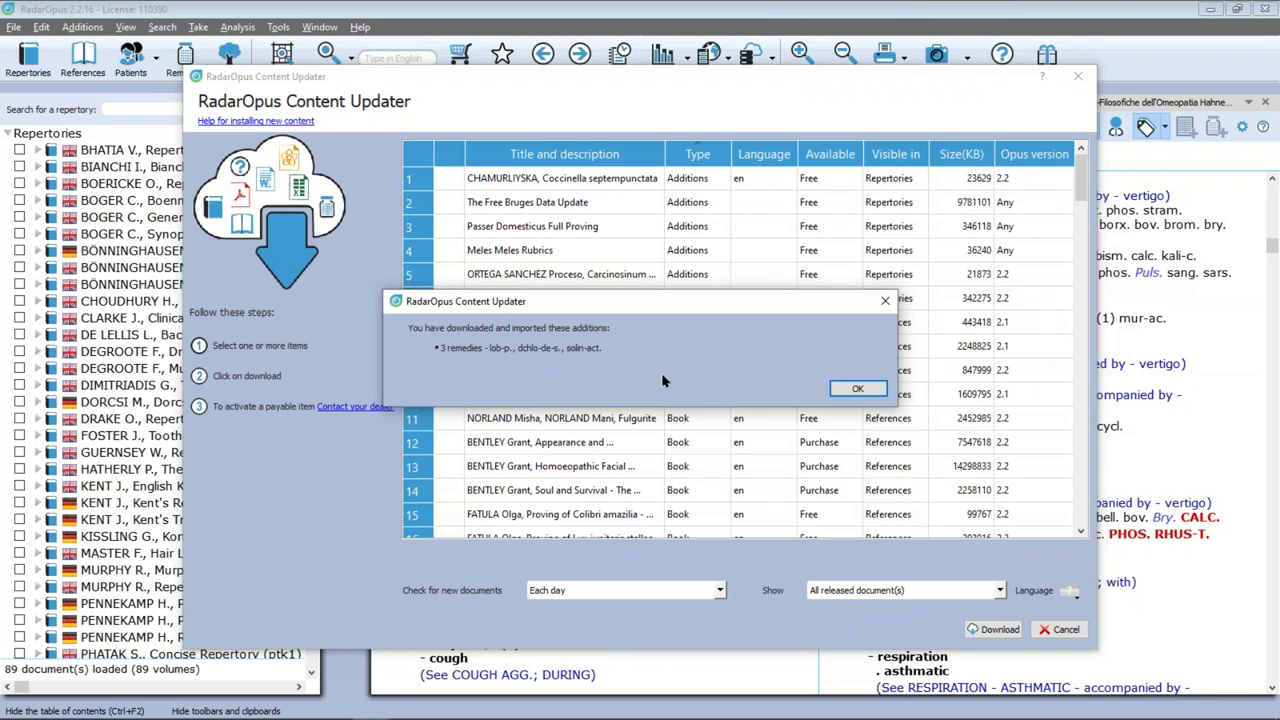
pyautogui.click(840, 389)
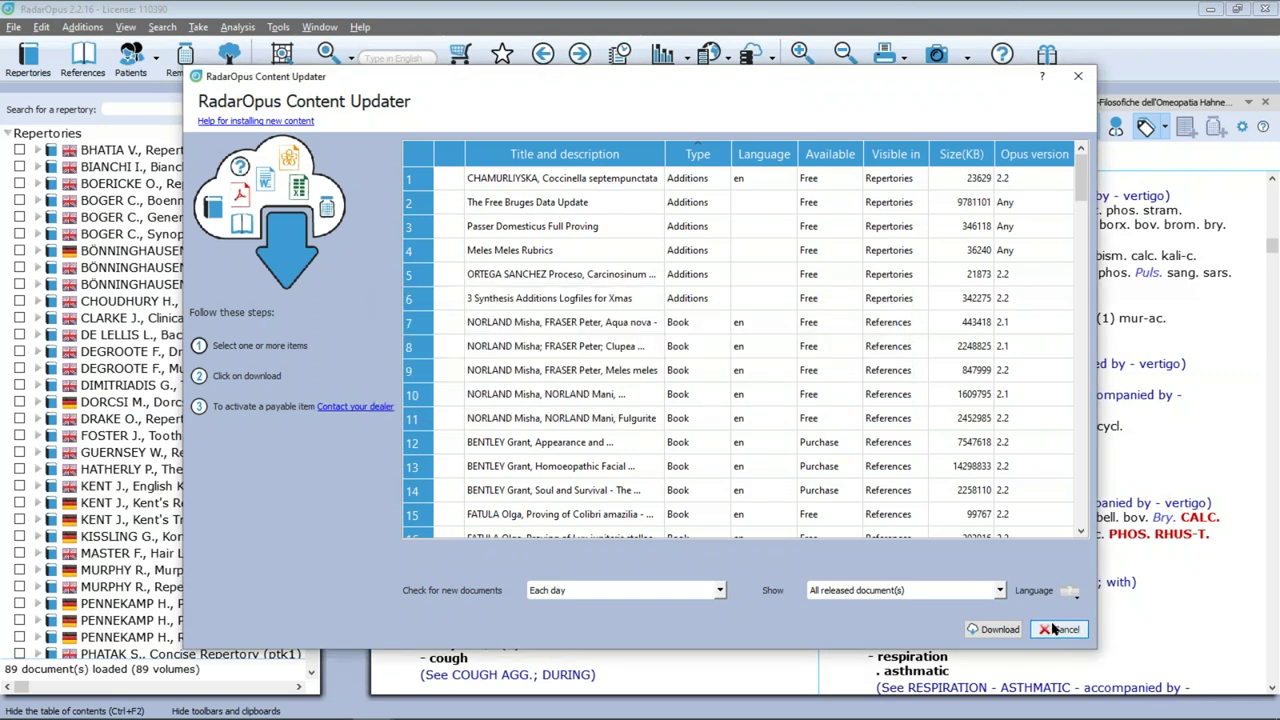
pyautogui.click(1053, 628)
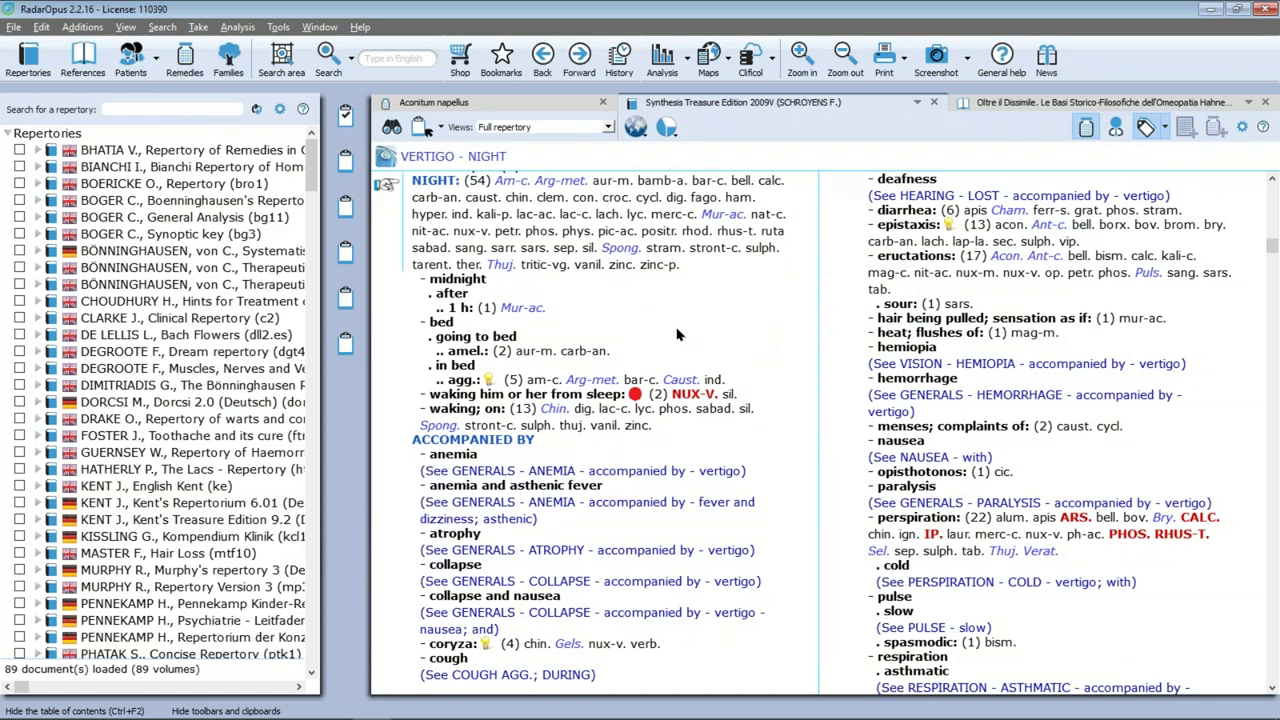
# Search for the remedy Solaninum aceticum in open repertories only, and hide the table of contents
pyautogui.click(328, 57)
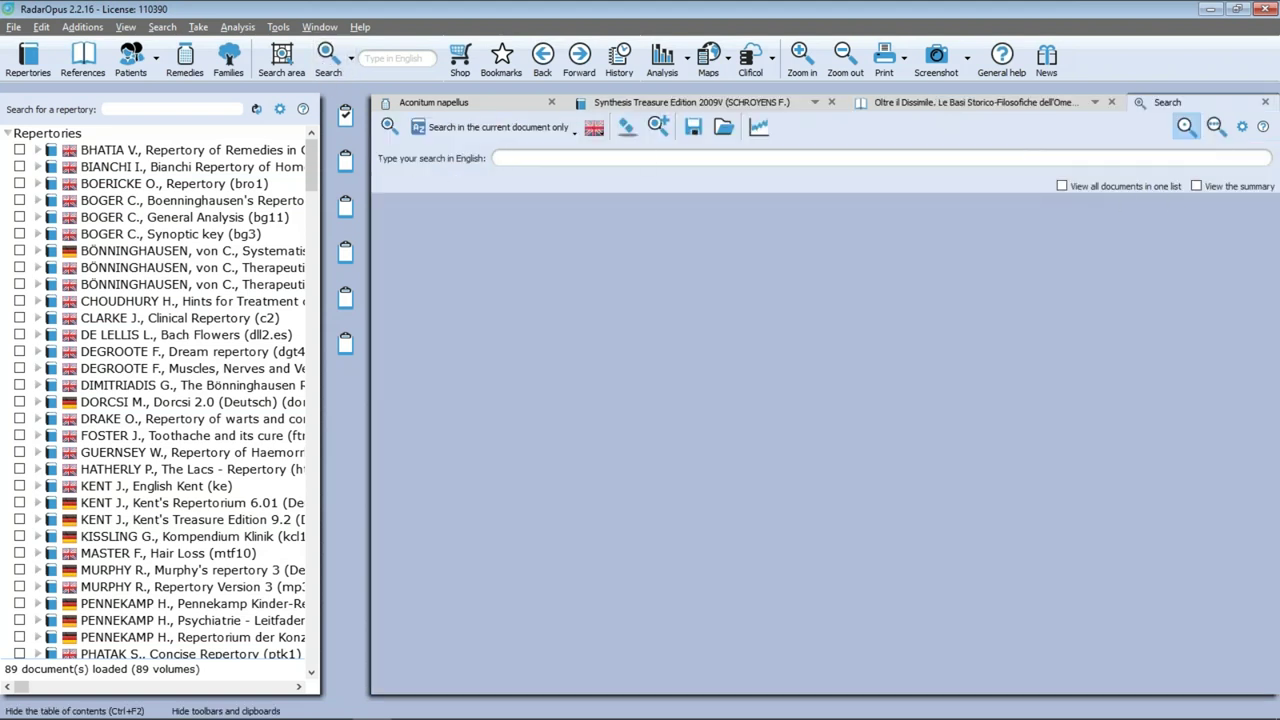
pyautogui.click(1215, 127)
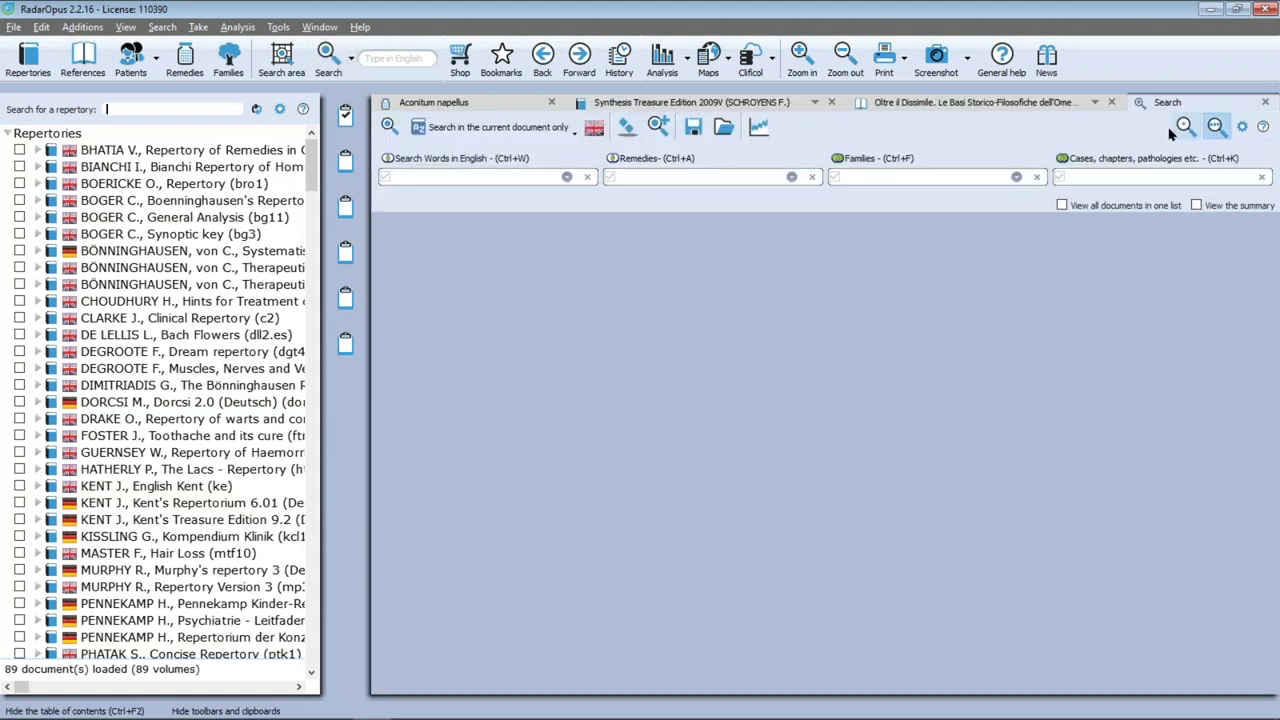
pyautogui.click(695, 170)
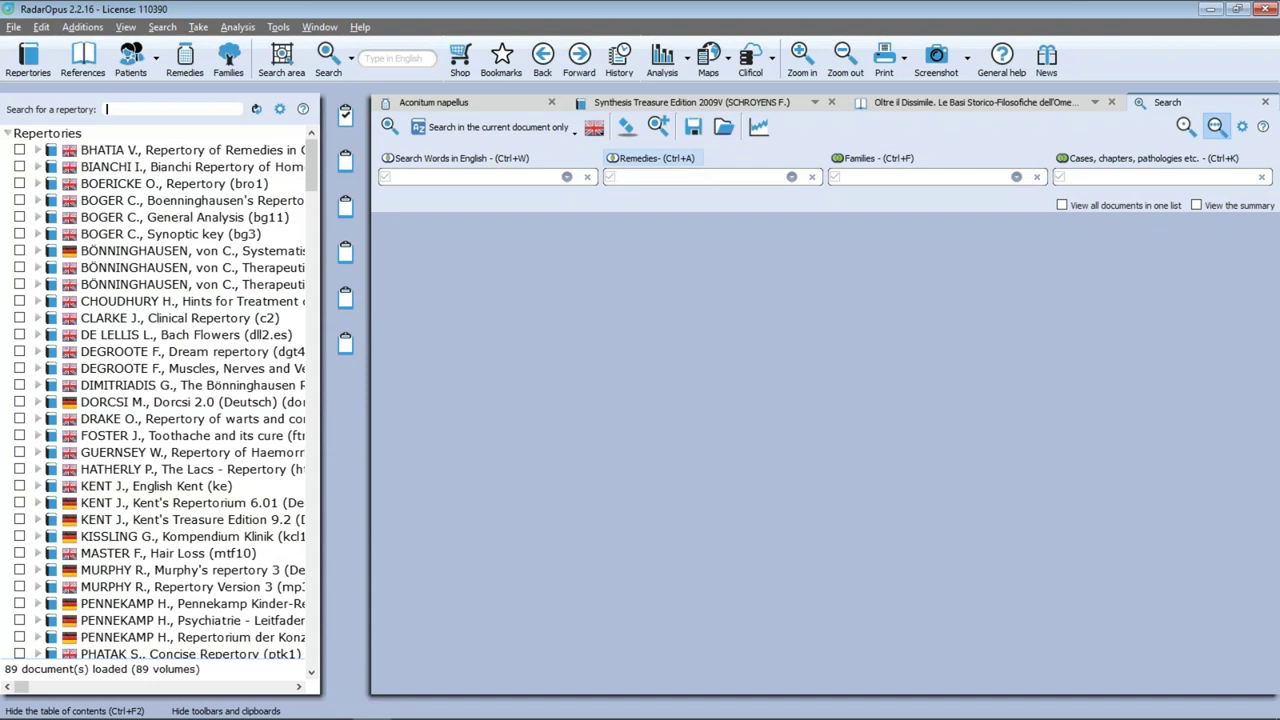
pyautogui.write('solin')
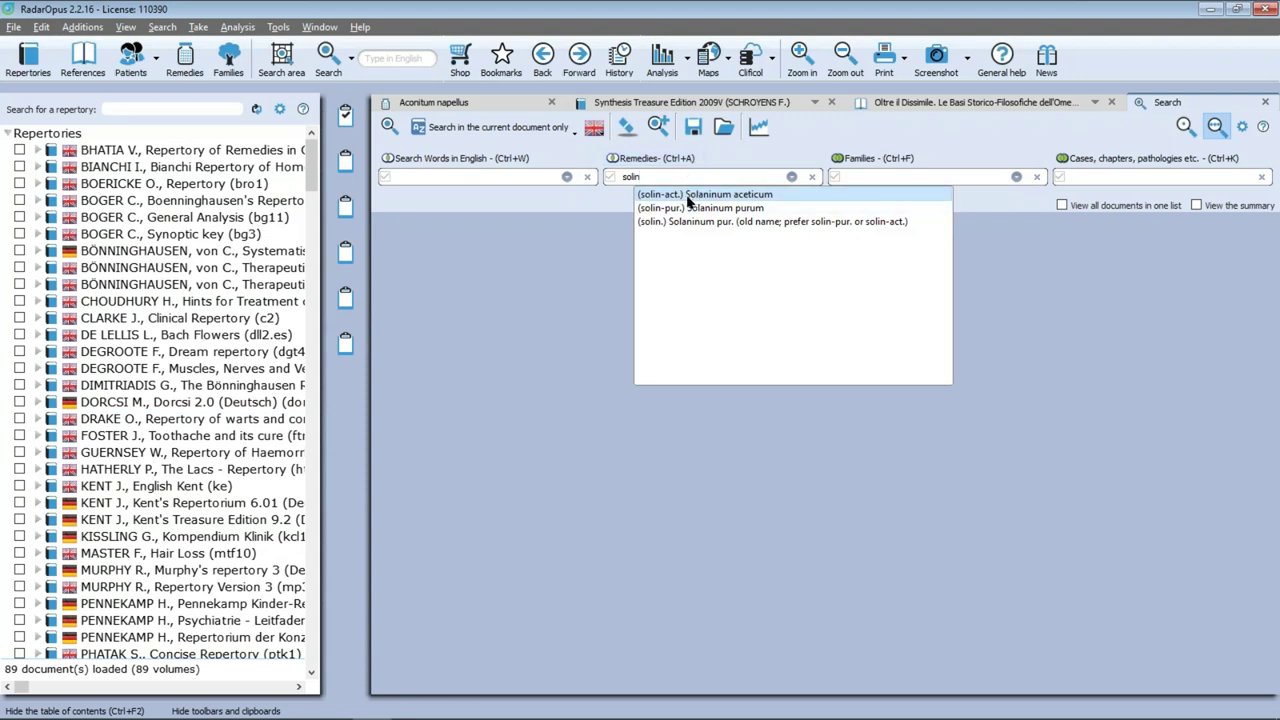
pyautogui.click(687, 195)
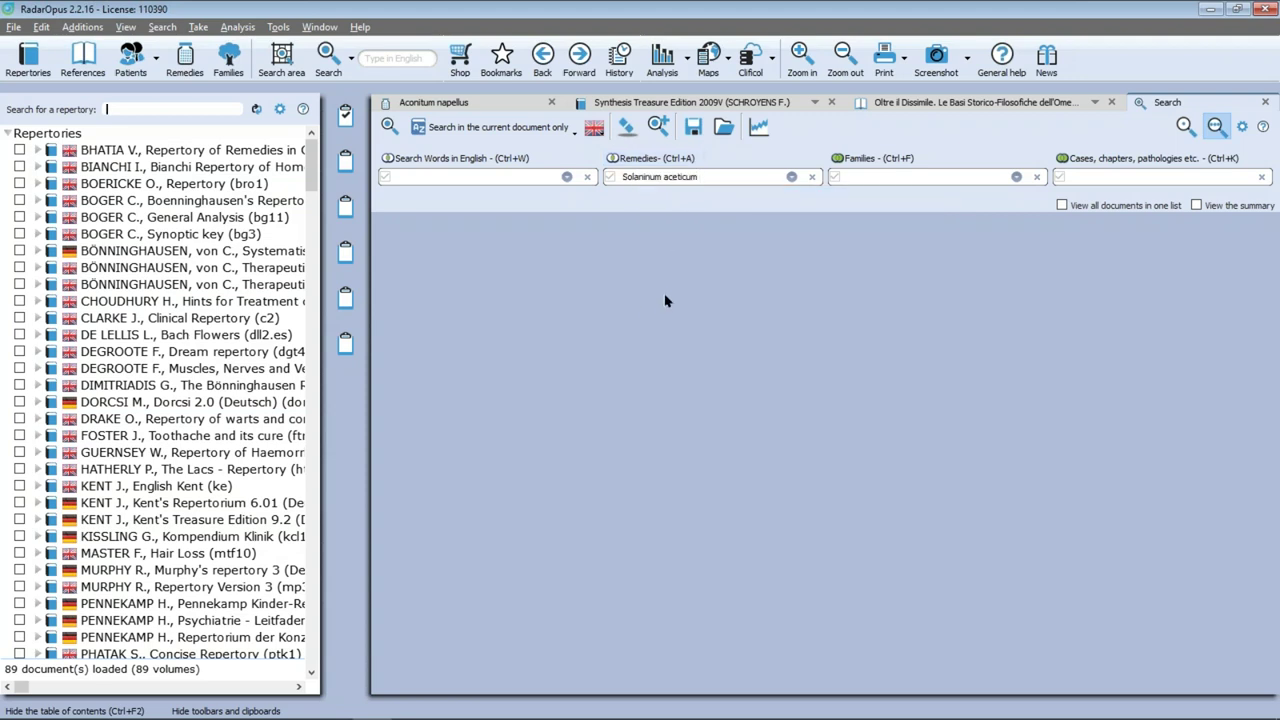
pyautogui.click(528, 138)
pyautogui.click(494, 228)
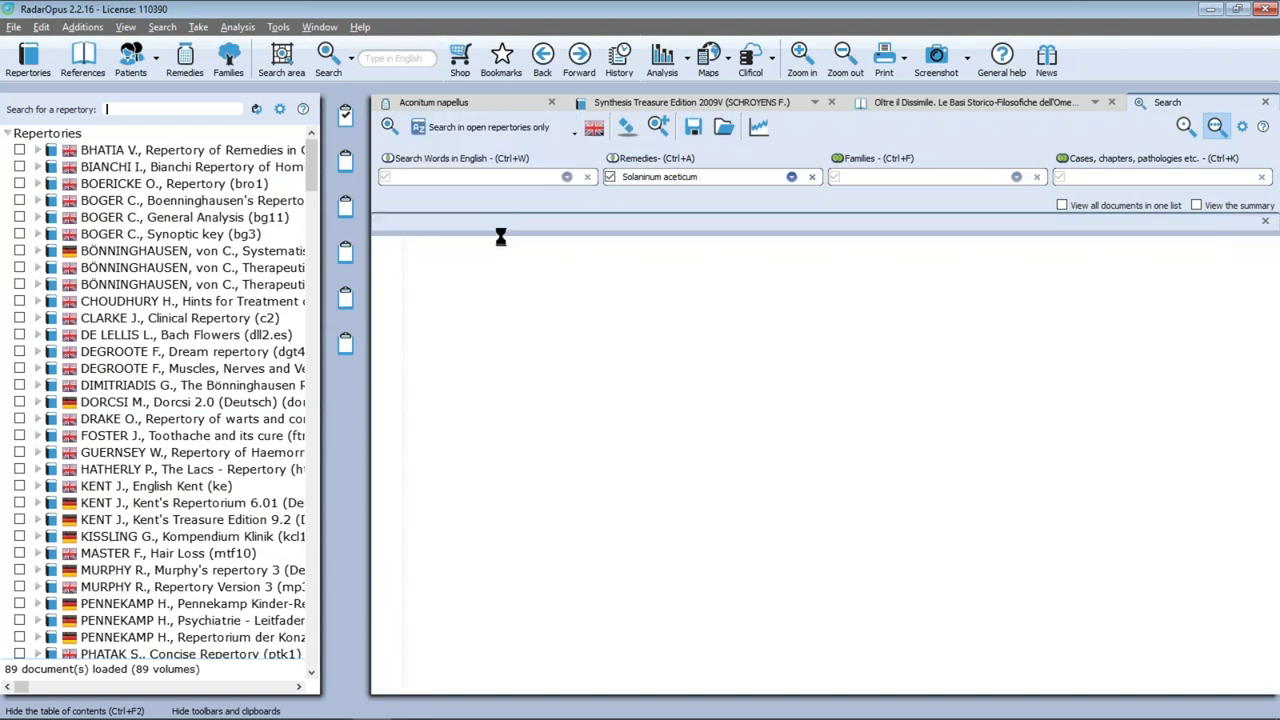
pyautogui.hotkey('ctrl', 'F2')
# Open the RESPIRATION - SUPERFICIAL rubric from the search results and take it into Clipboard 1
pyautogui.moveTo(610, 313)
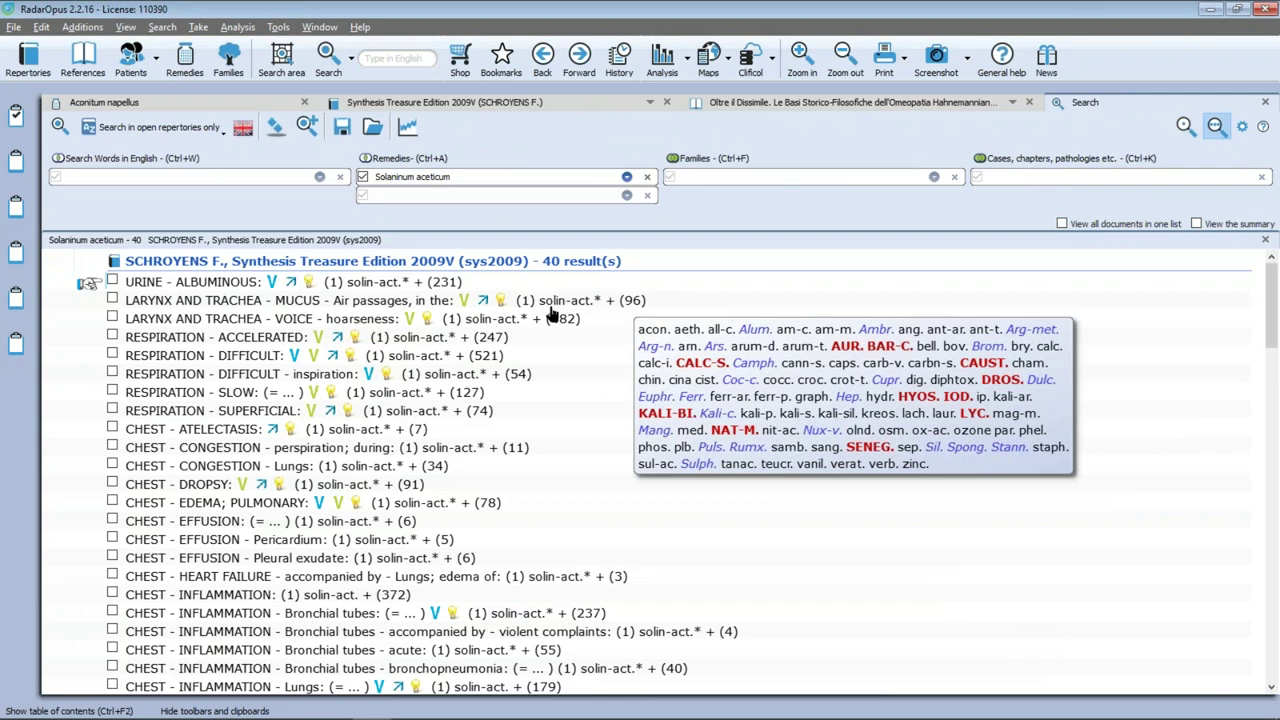
pyautogui.moveTo(497, 360)
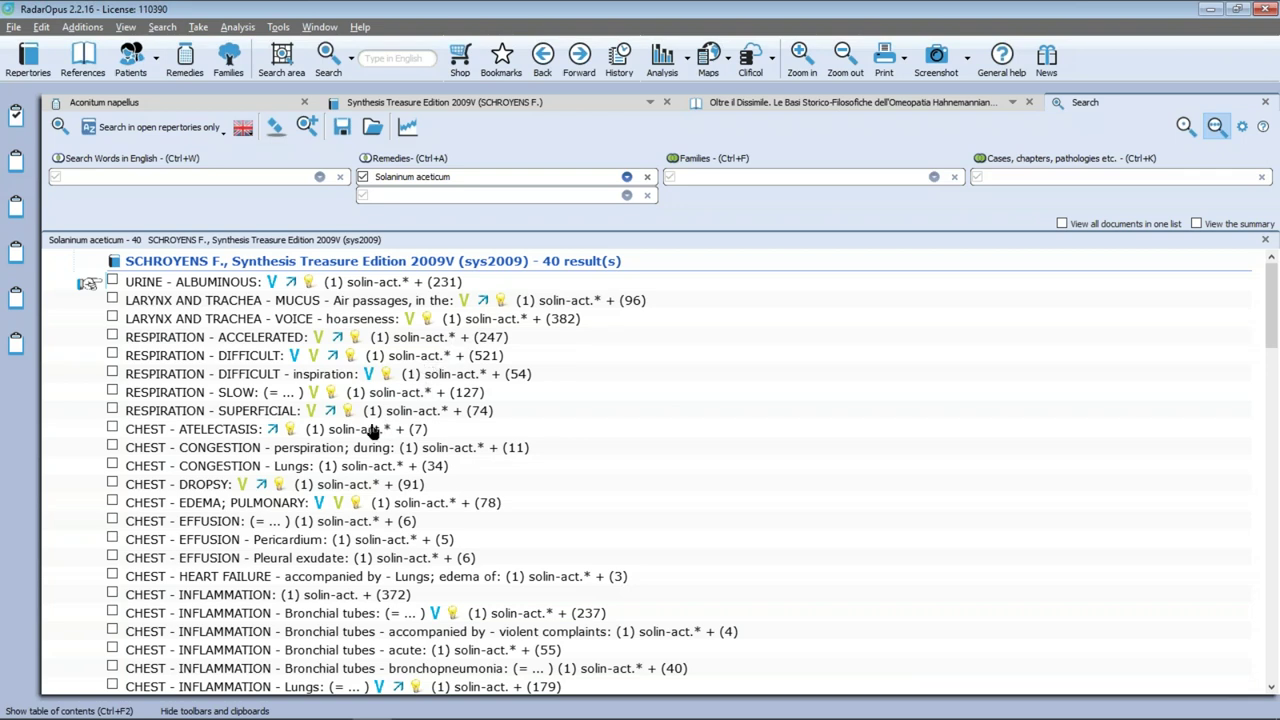
pyautogui.moveTo(300, 416)
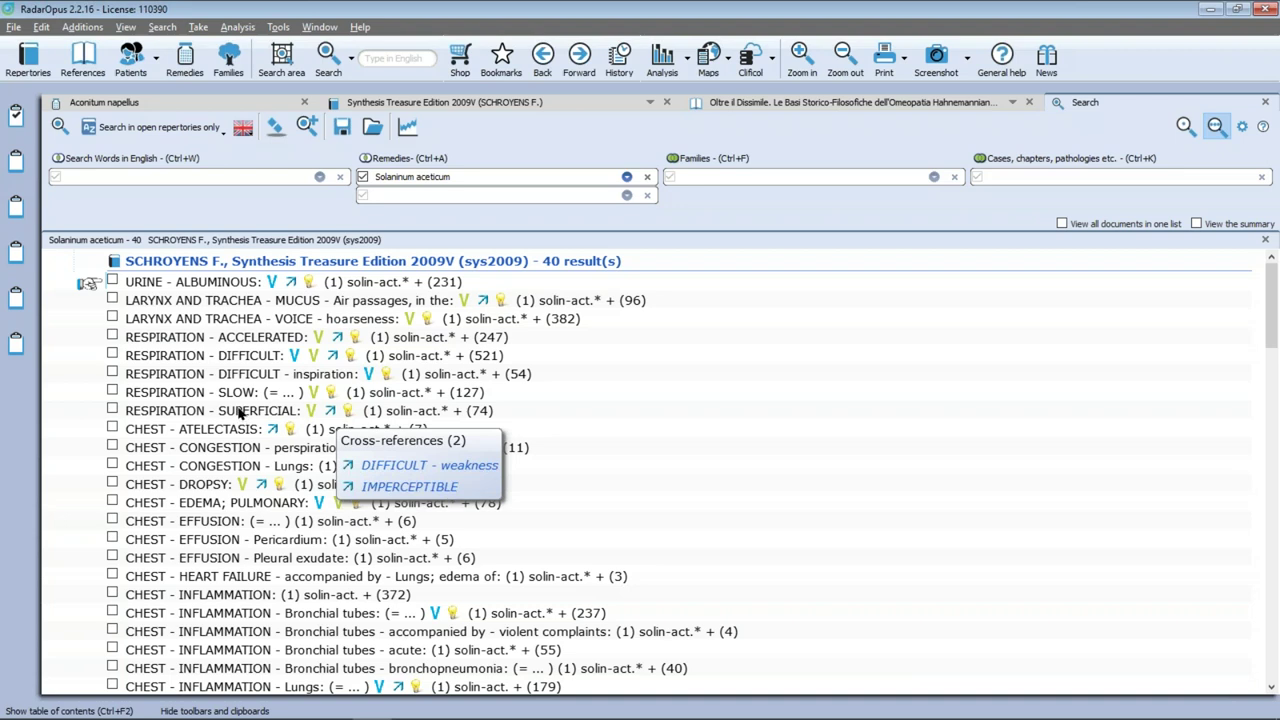
pyautogui.click(240, 413)
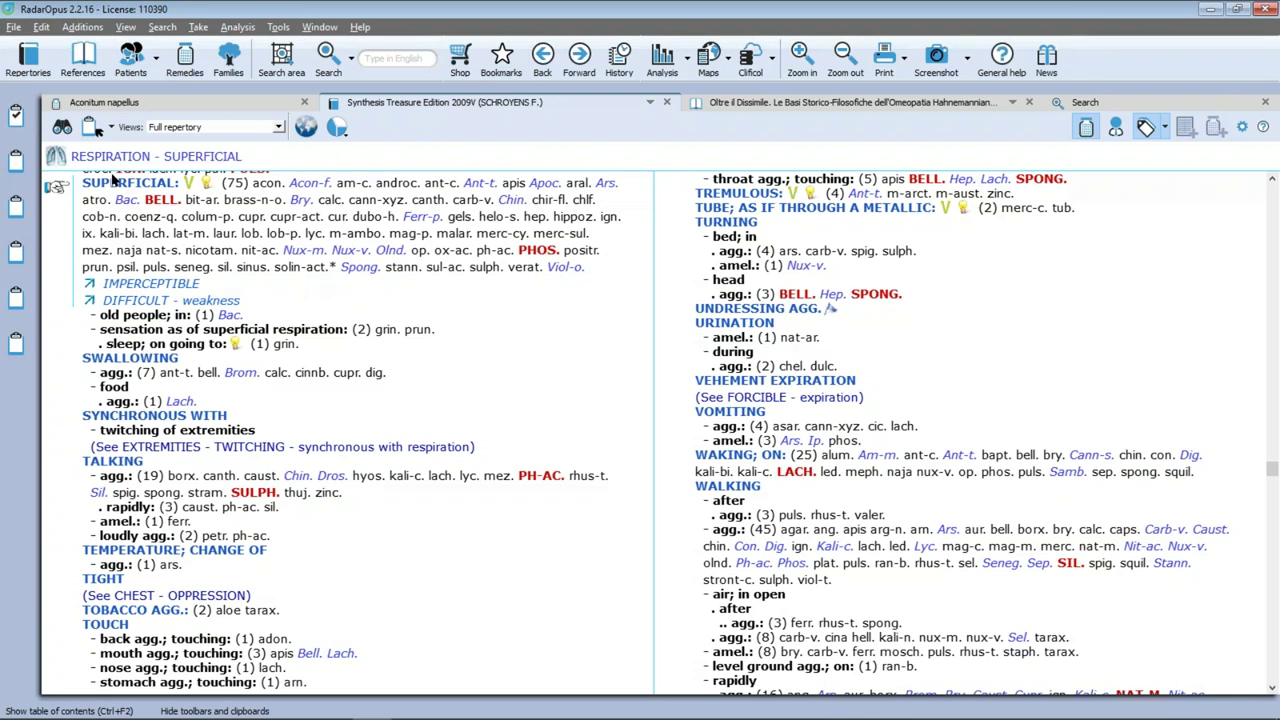
pyautogui.doubleClick(114, 182)
# Start a new multi-field search and find the rubrics of the remedy Solaninum aceticum again
pyautogui.click(326, 60)
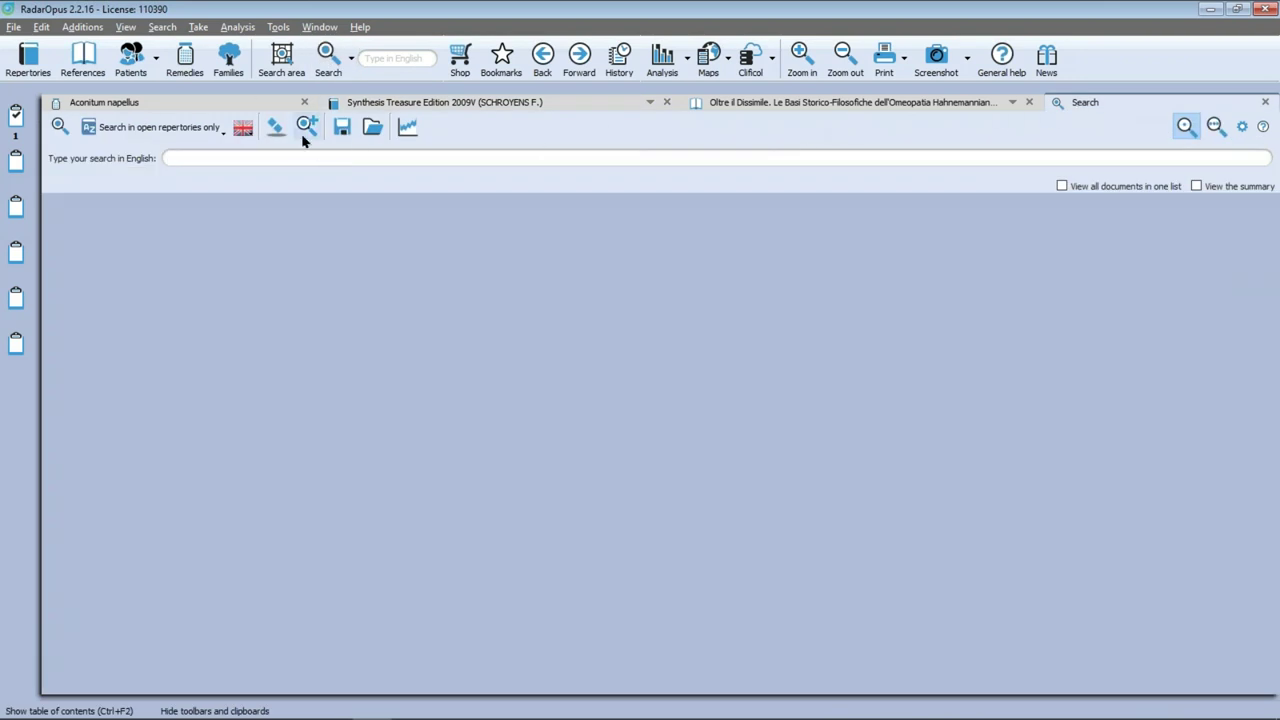
pyautogui.click(1214, 125)
pyautogui.click(449, 174)
pyautogui.write('sloli')
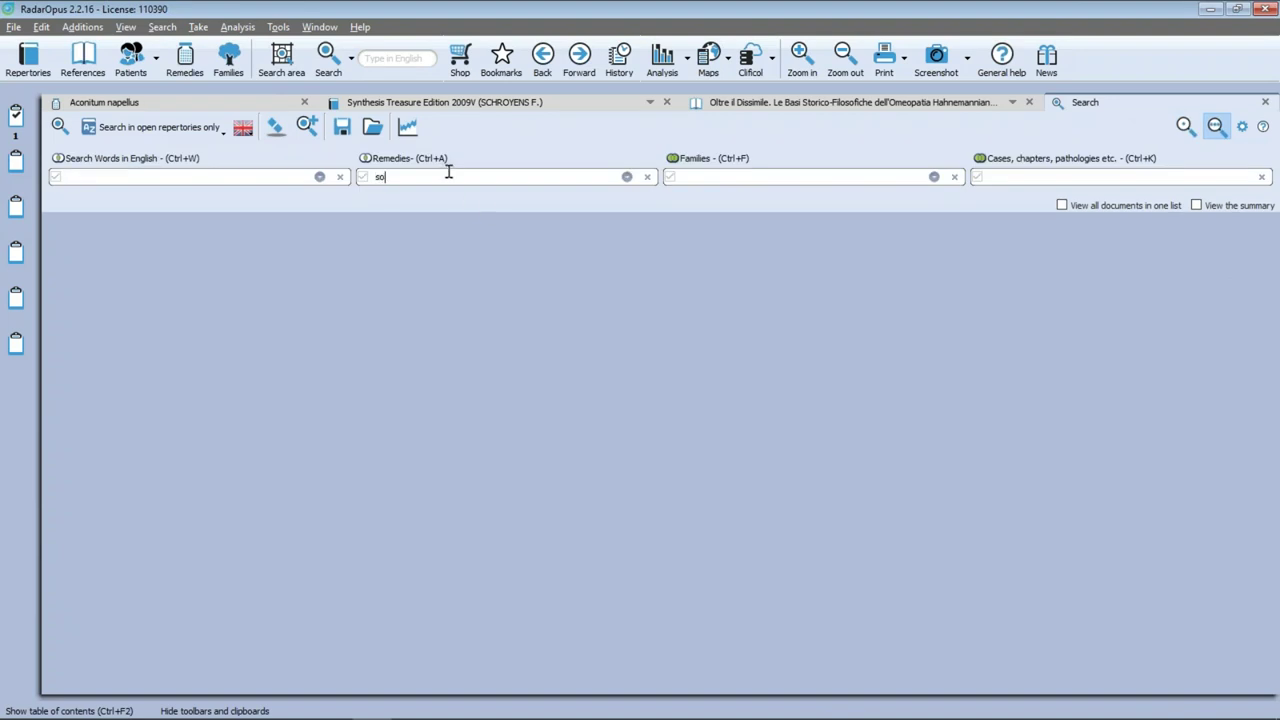
pyautogui.press('BackSpace')
pyautogui.press('BackSpace')
pyautogui.write('inin')
pyautogui.press('BackSpace')
pyautogui.press('BackSpace')
pyautogui.press('BackSpace')
pyautogui.write('olin')
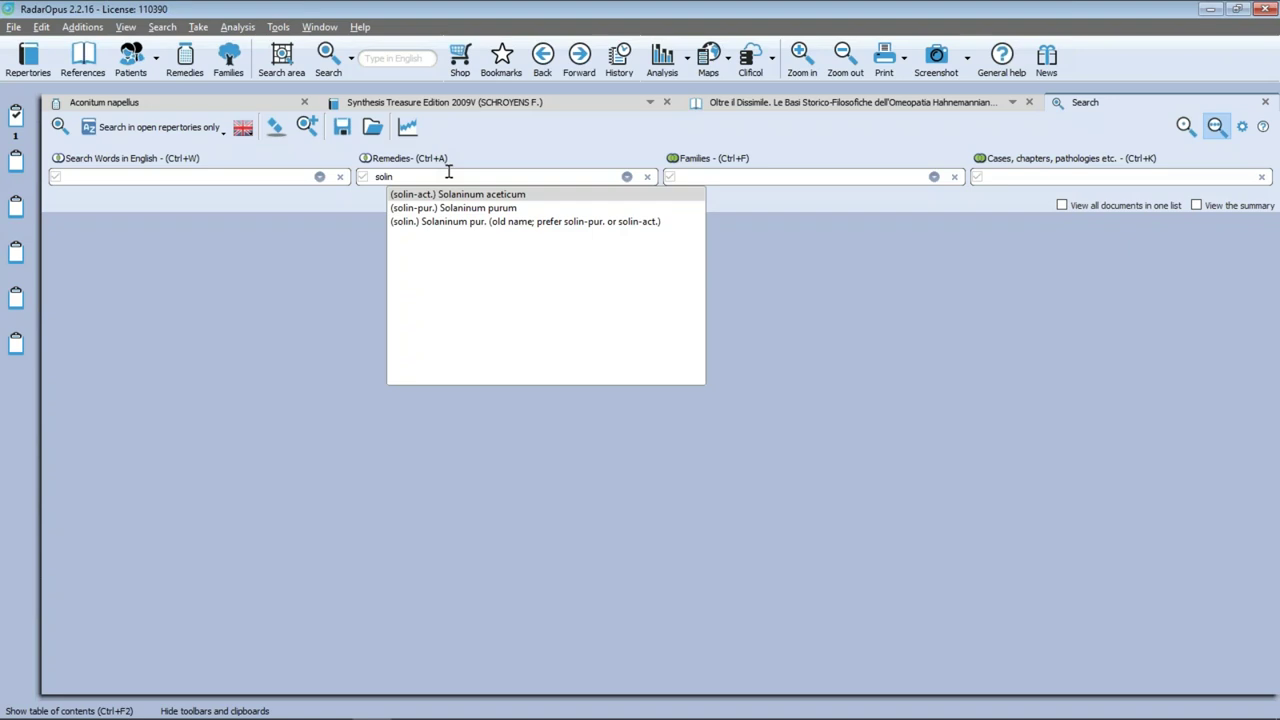
pyautogui.press('Down')
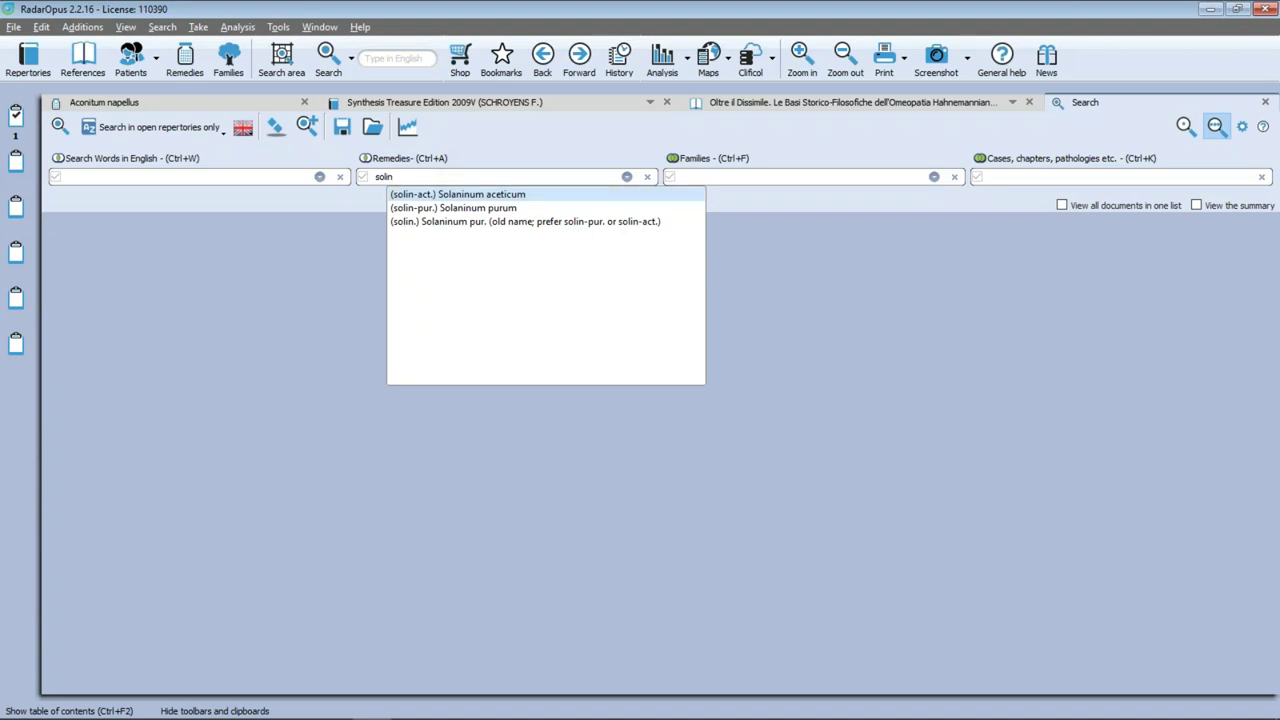
pyautogui.click(447, 196)
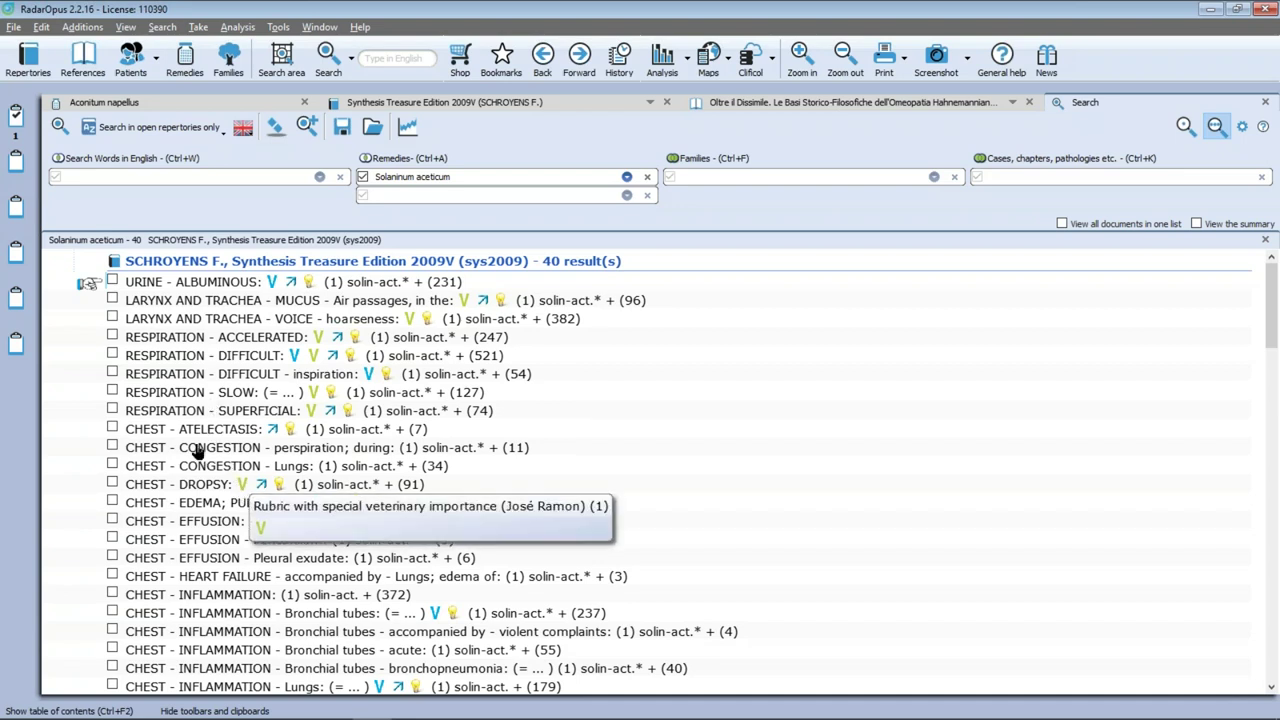
# Add the CHEST - CONGESTION - perspiration; during rubric to Clipboard 1 and display the clipboard's analysis
pyautogui.moveTo(197, 448); pyautogui.dragTo(839, 426)
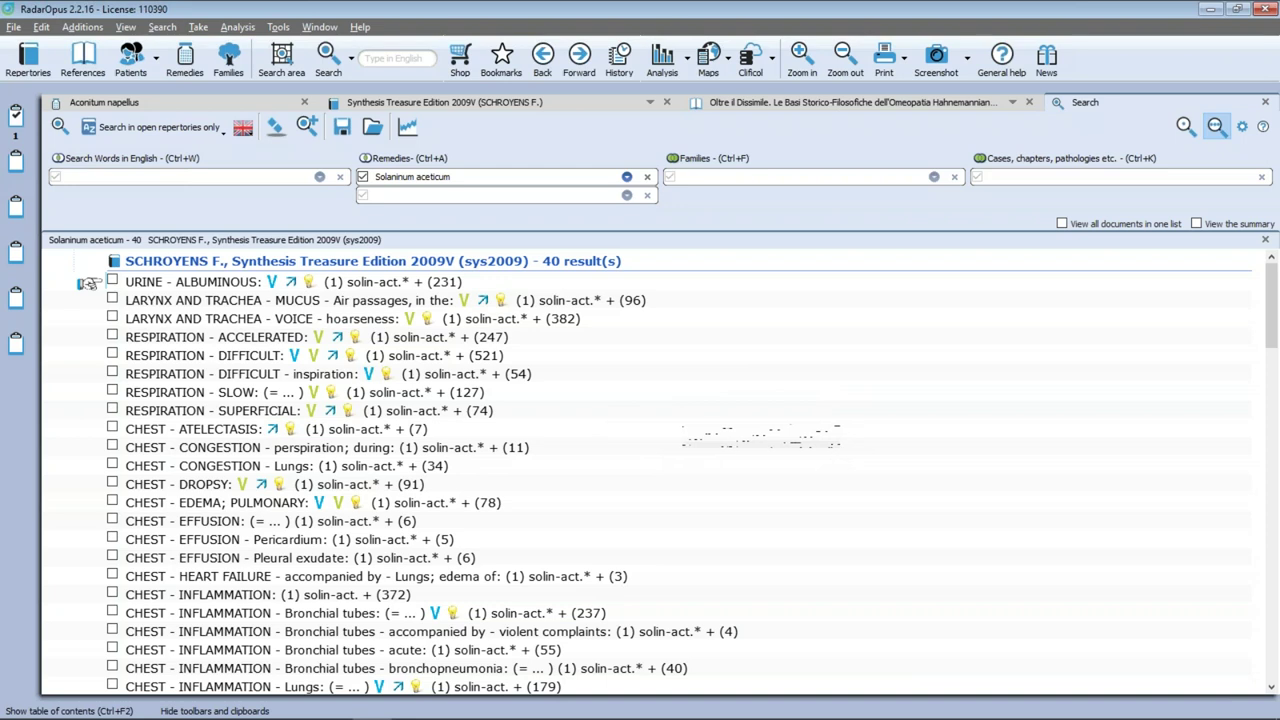
pyautogui.moveTo(839, 426); pyautogui.dragTo(16, 120)
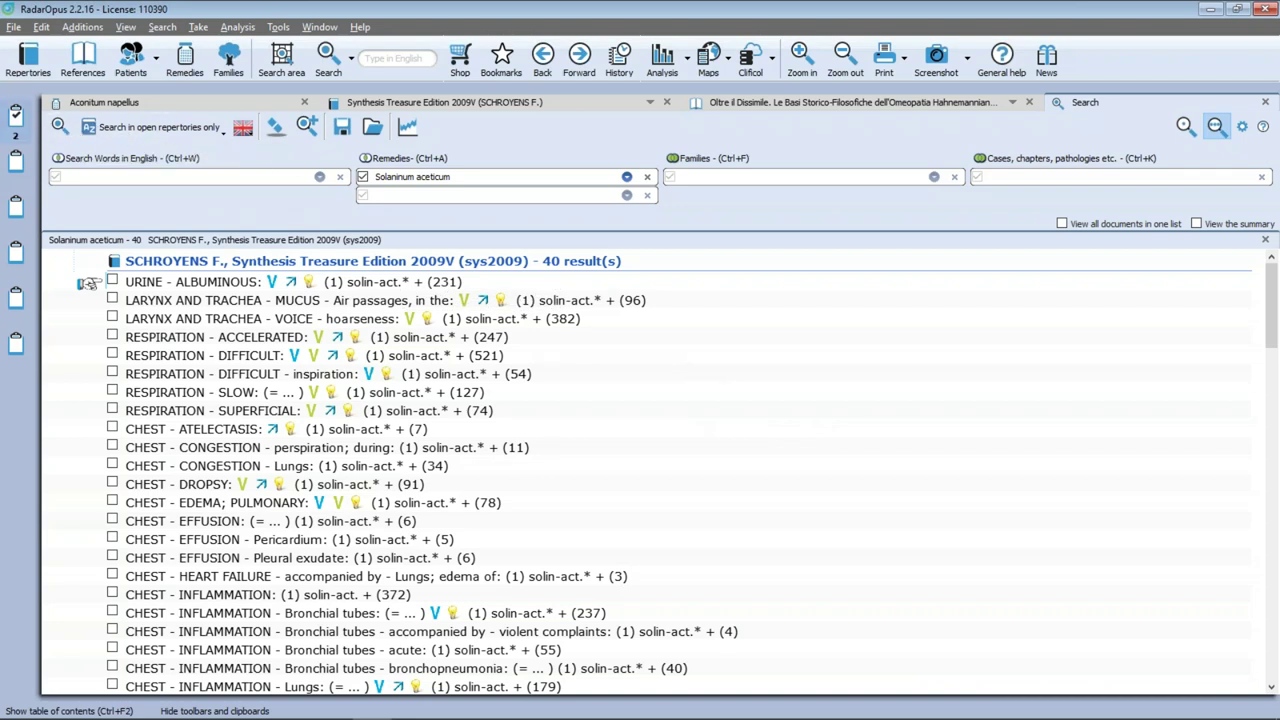
pyautogui.click(16, 118)
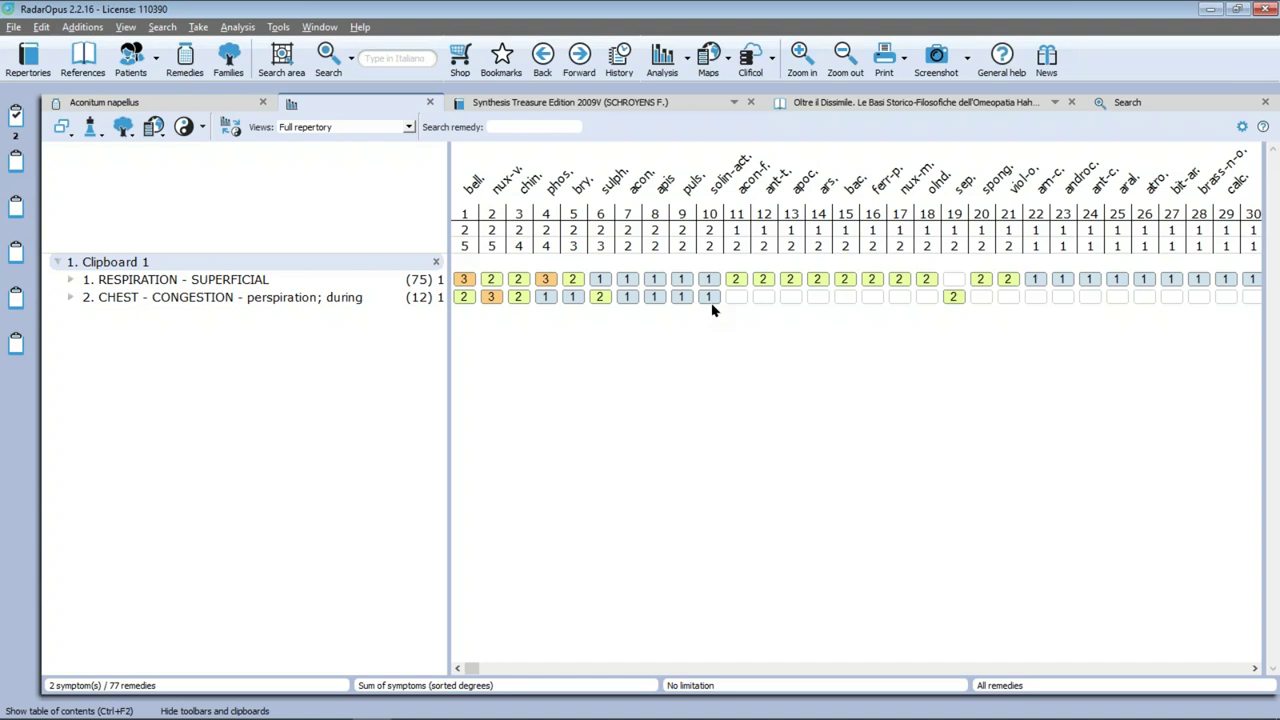
pyautogui.moveTo(690, 716)
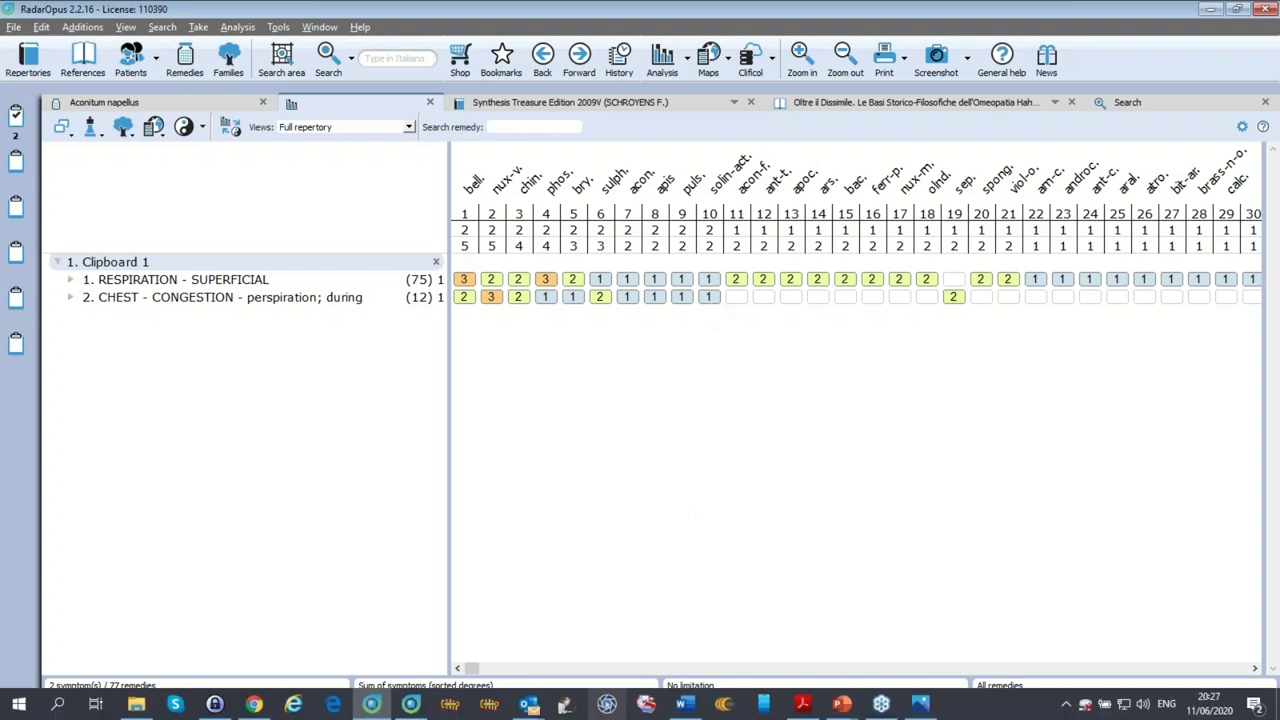
pyautogui.moveTo(529, 708)
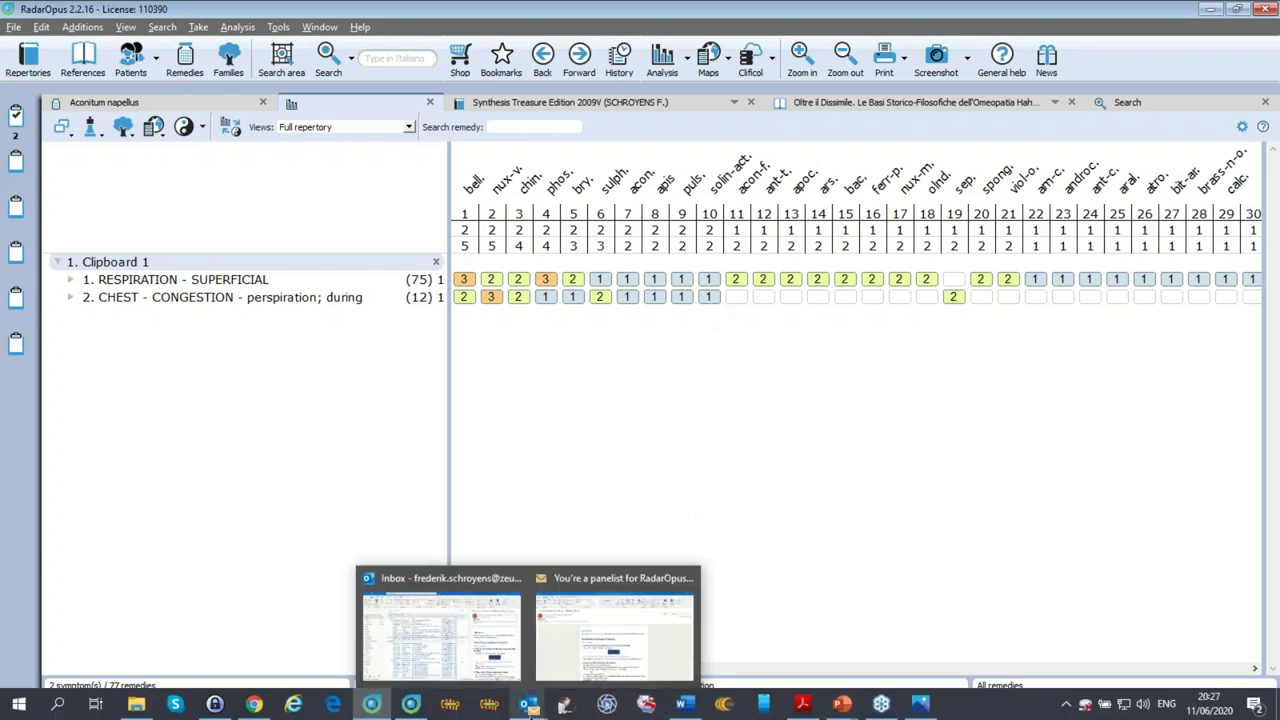
pyautogui.moveTo(881, 705)
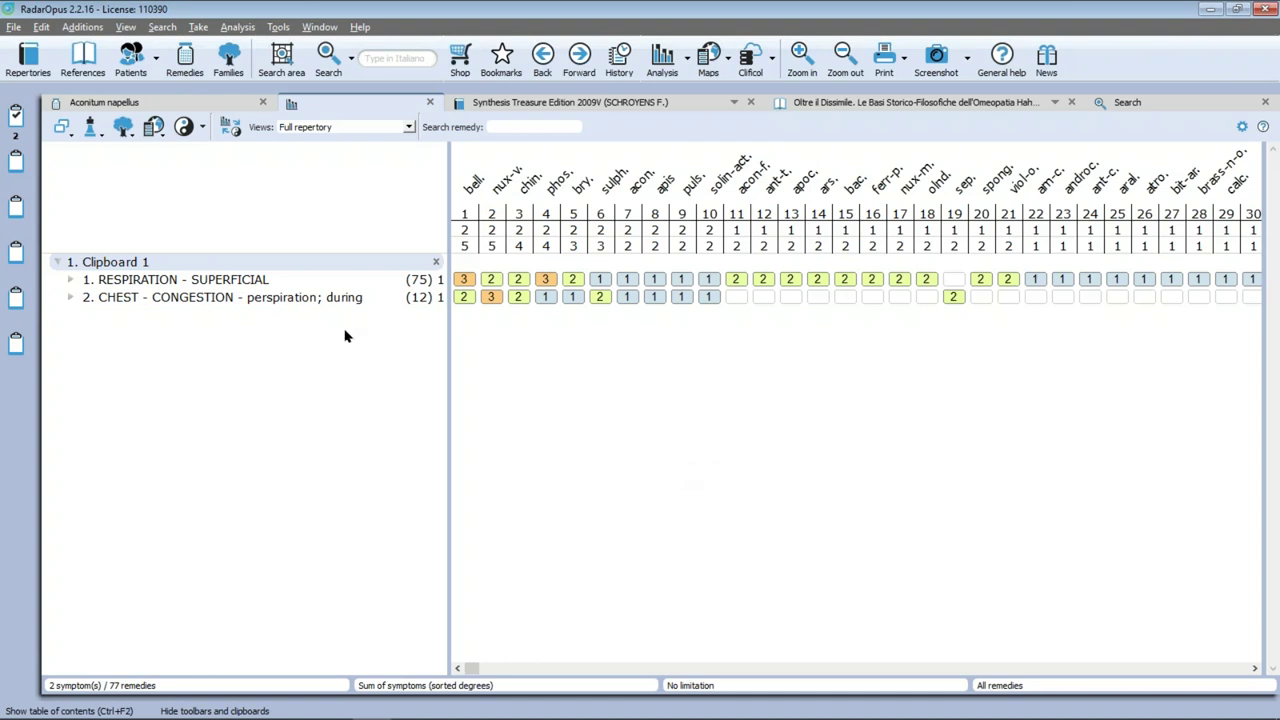
# Open RESPIRATION - SUPERFICIAL from the analysis and remove the added remedy solin-act. from the rubric
pyautogui.doubleClick(244, 281)
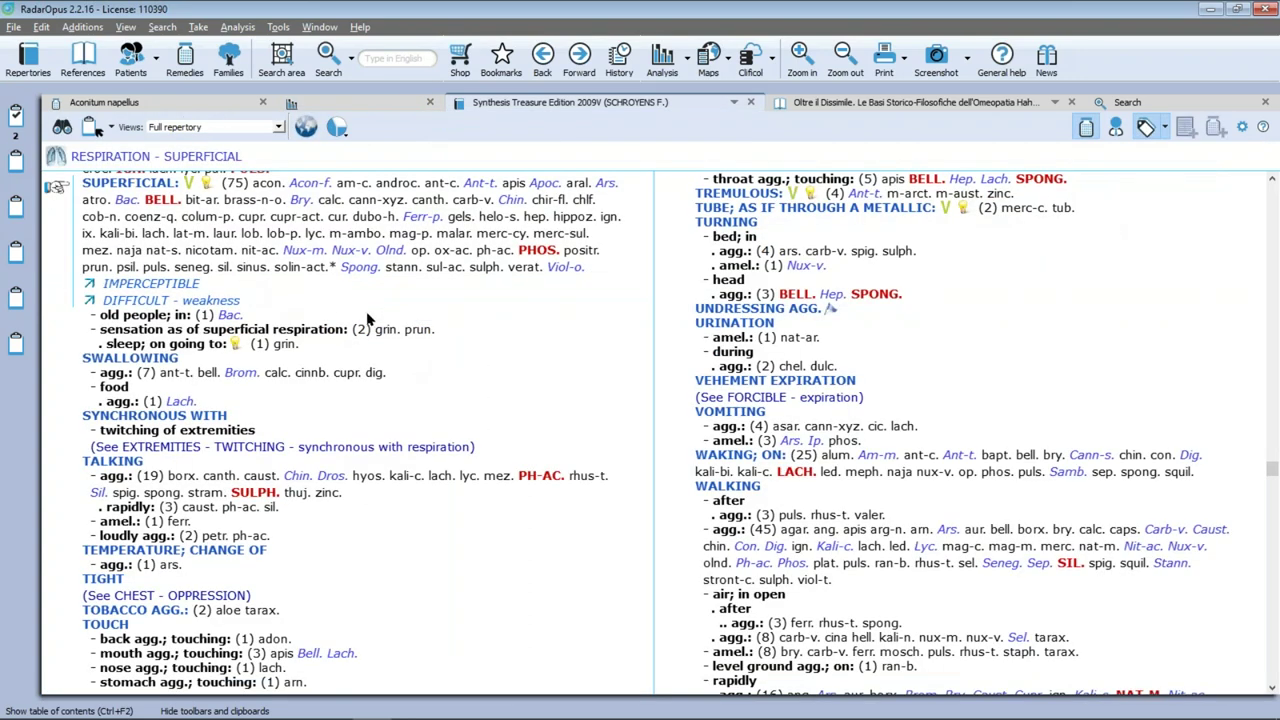
pyautogui.rightClick(296, 275)
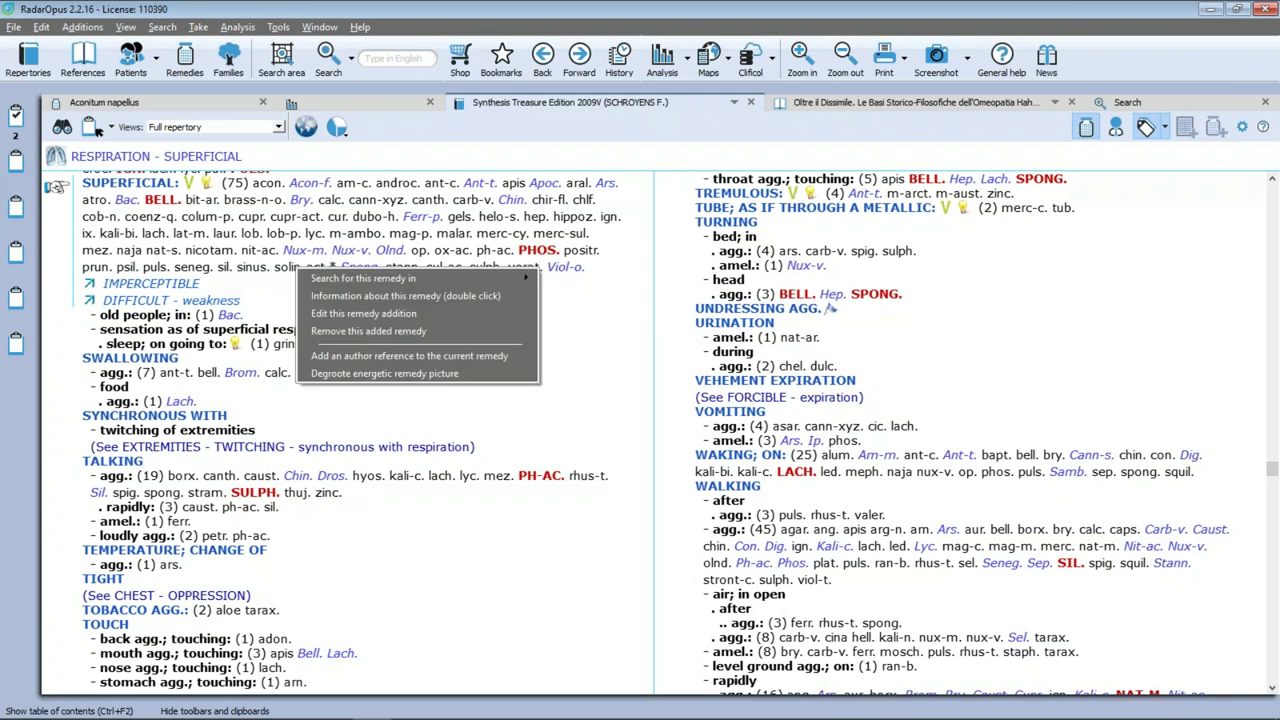
pyautogui.click(462, 333)
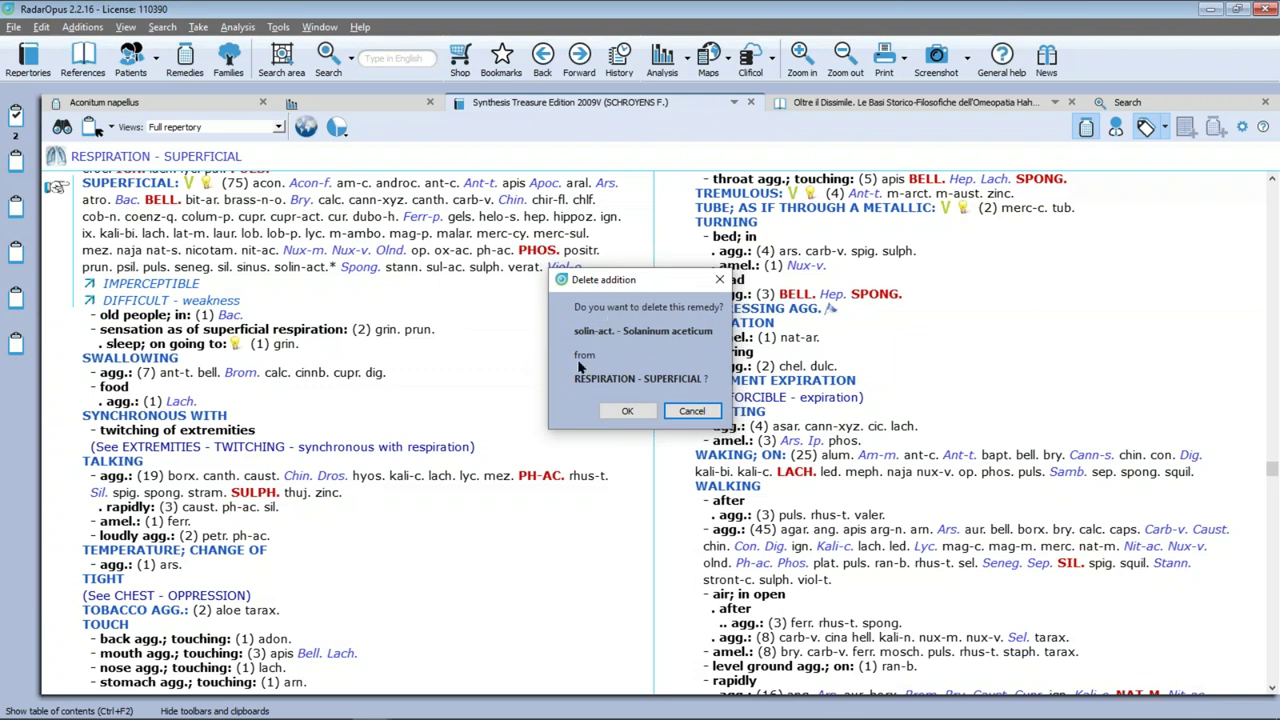
pyautogui.click(624, 411)
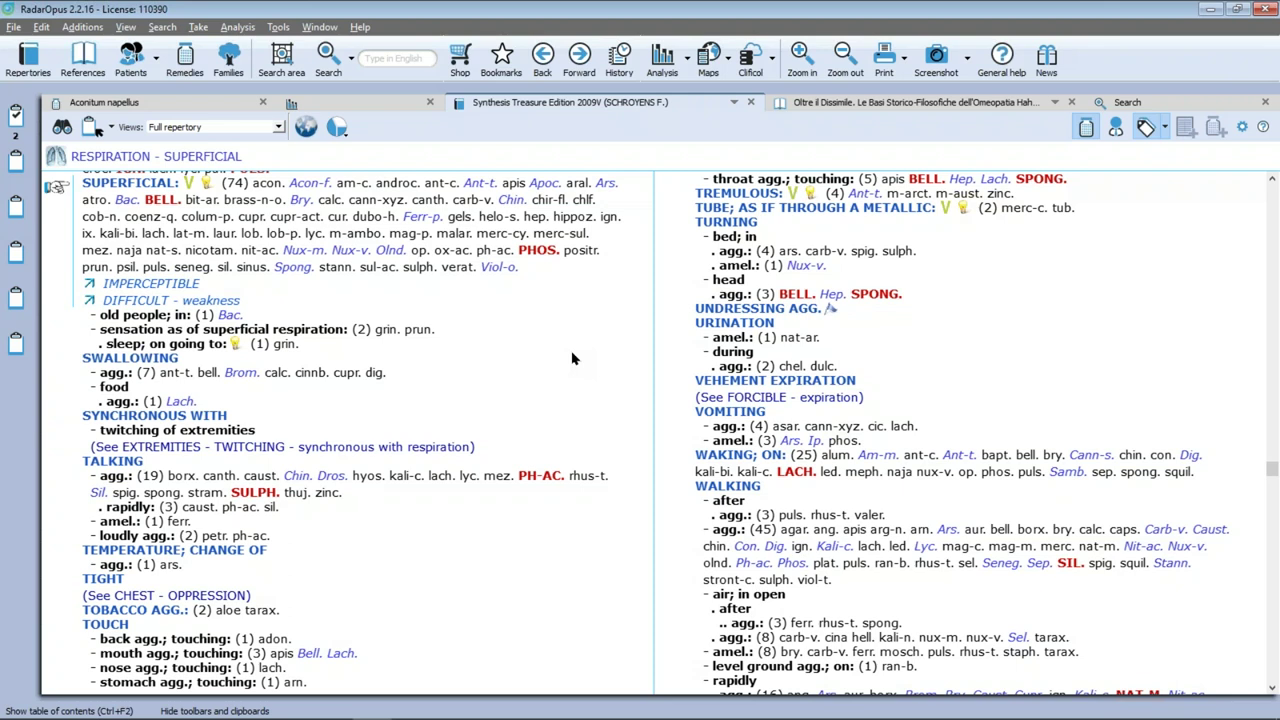
# Return to the slide show and advance to the 2 - Making Additions slide
pyautogui.hotkey('alt', 'Tab')
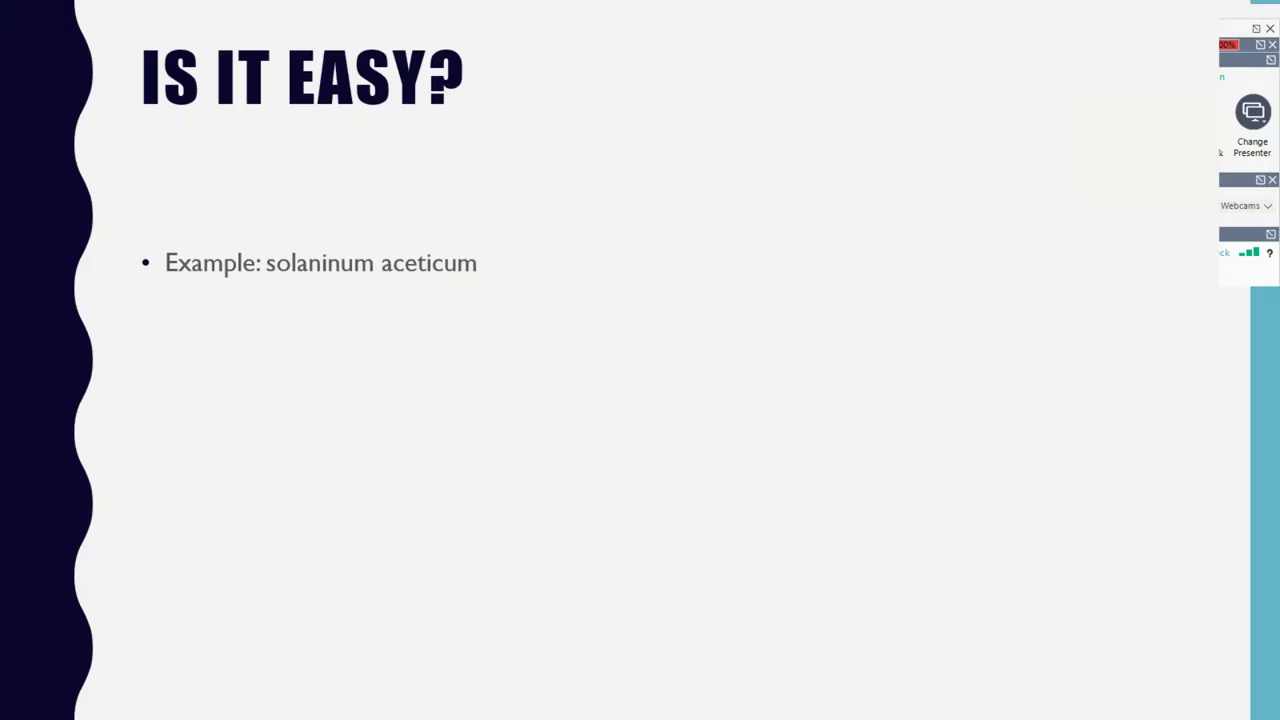
pyautogui.press('Right')
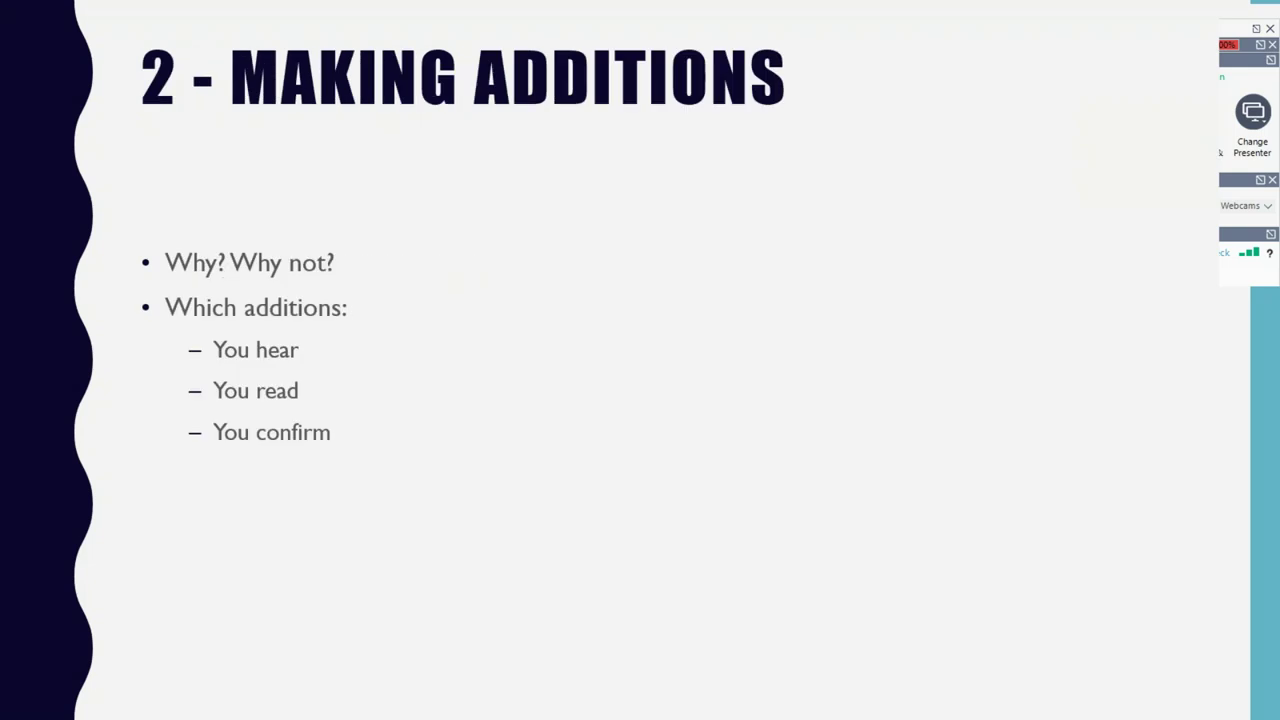
# Advance to the Is It Easy? slide, show the references list in RadarOpus with its Materia Medica group collapsed, and hide the list again
pyautogui.press('Left')
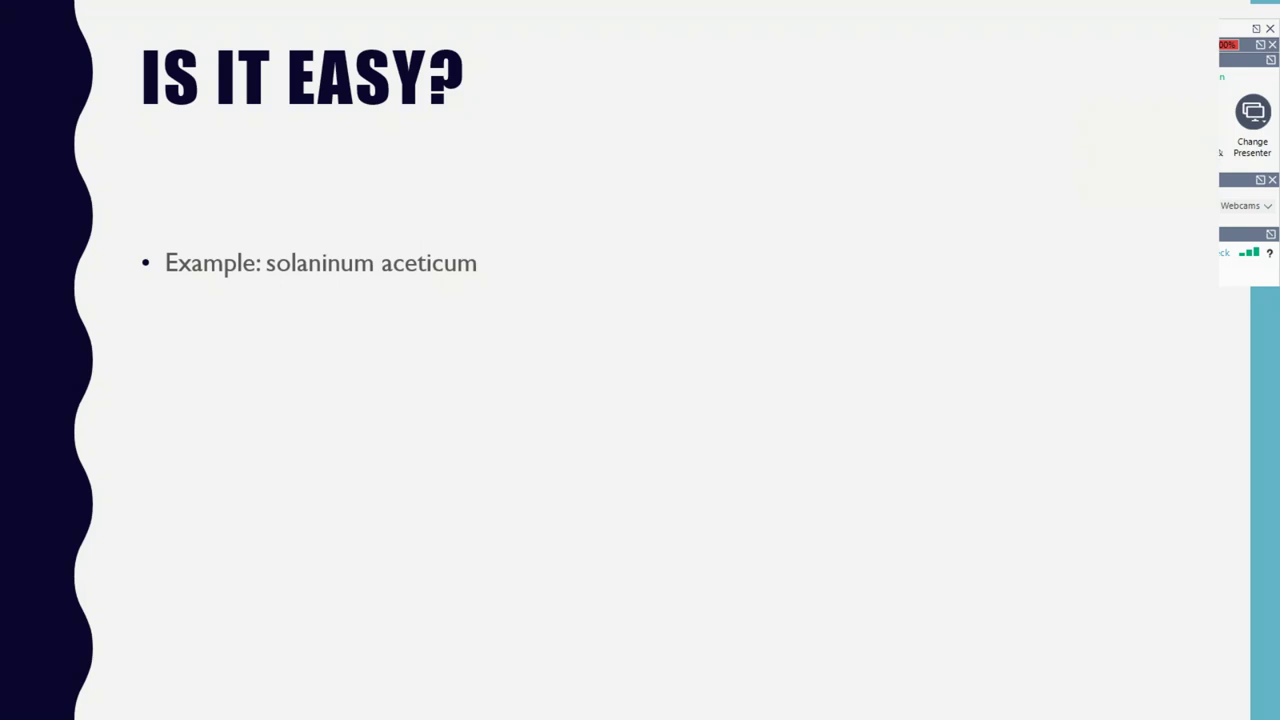
pyautogui.hotkey('alt', 'Tab')
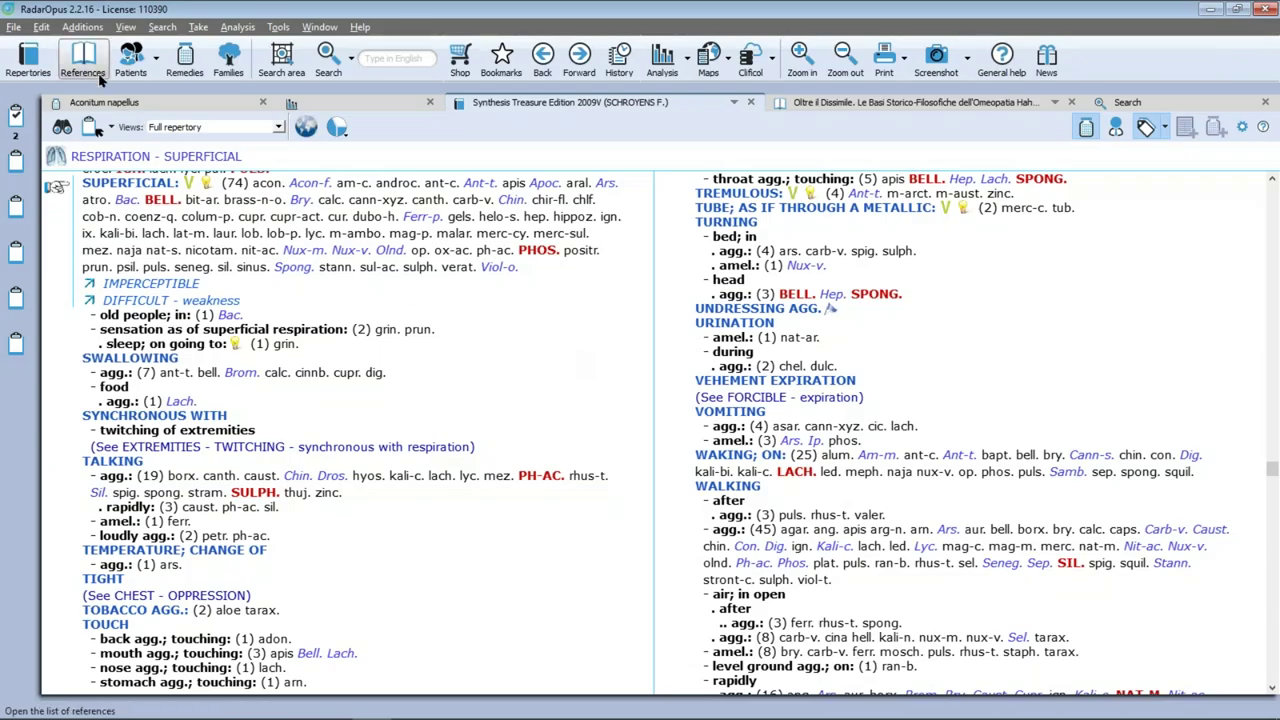
pyautogui.click(92, 73)
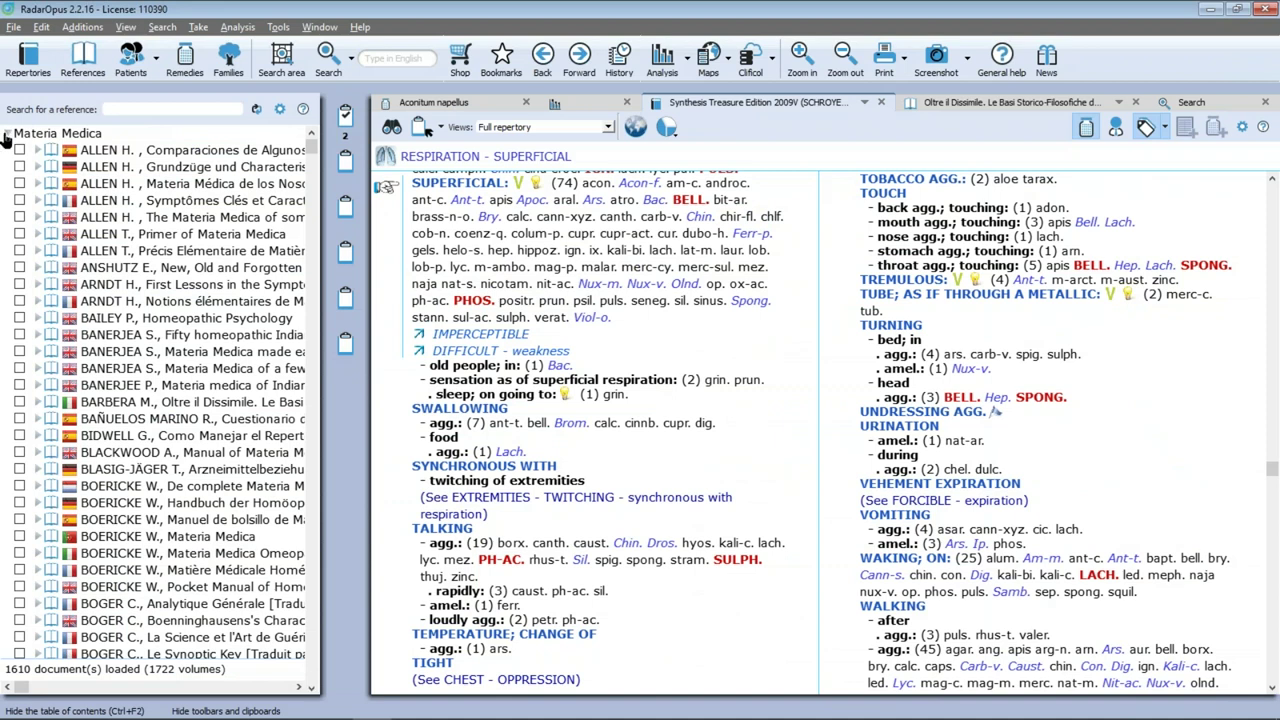
pyautogui.click(8, 133)
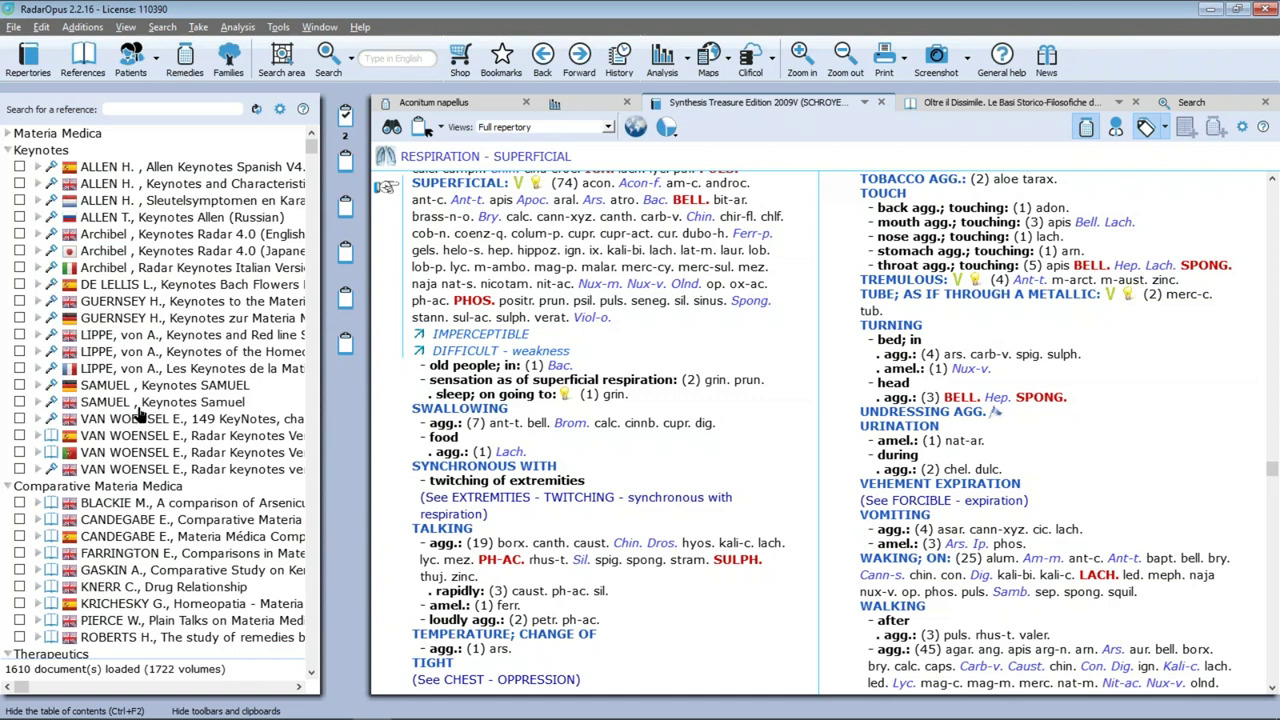
pyautogui.hotkey('alt', 'Tab')
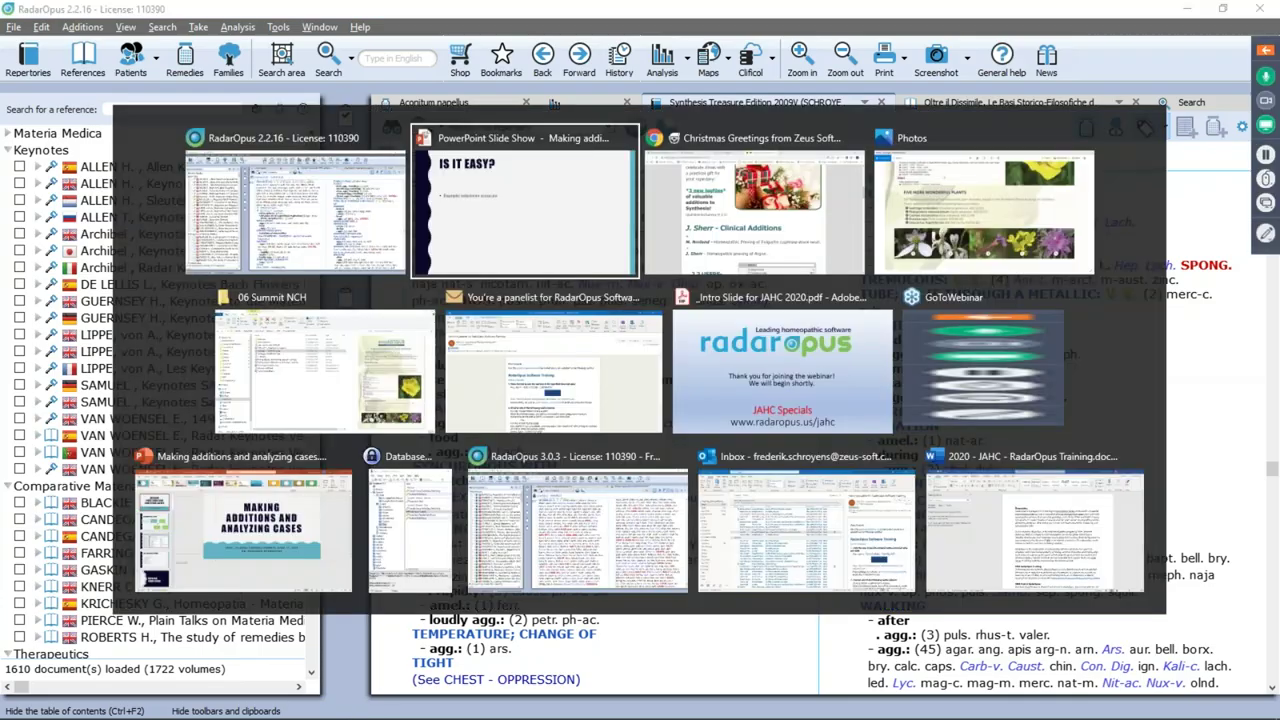
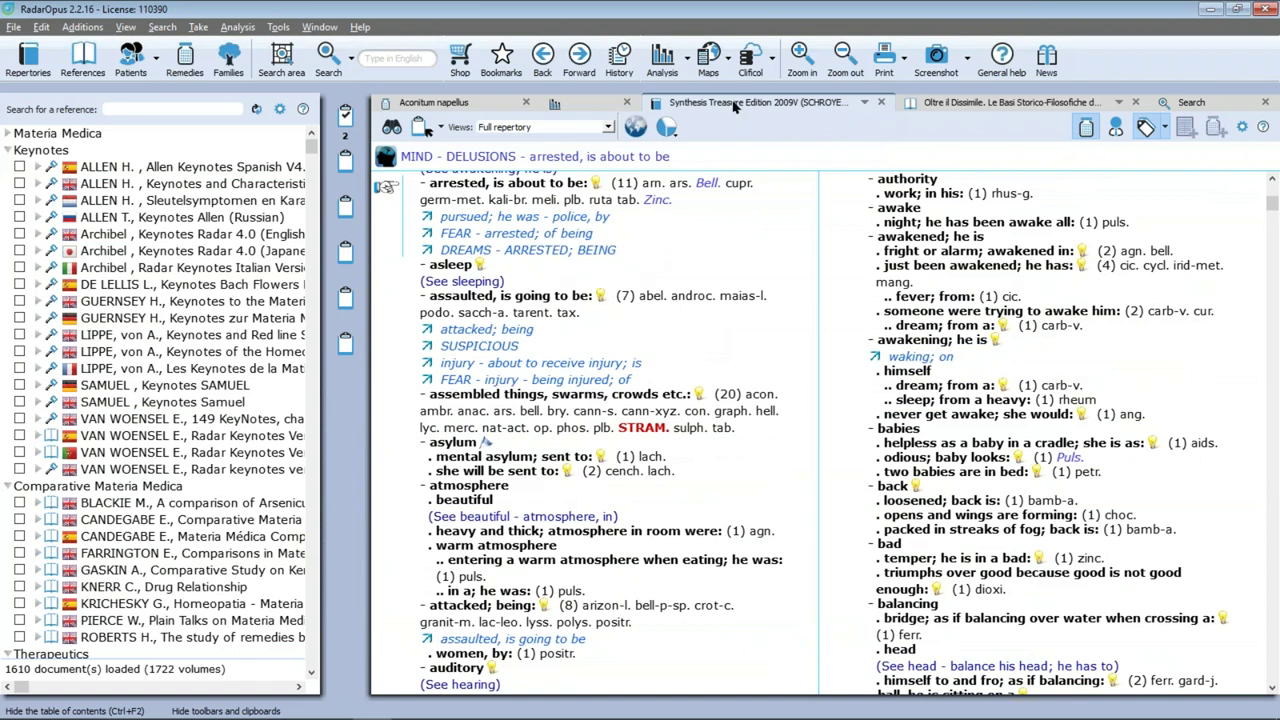
pyautogui.hotkey('ctrl', 'F2')
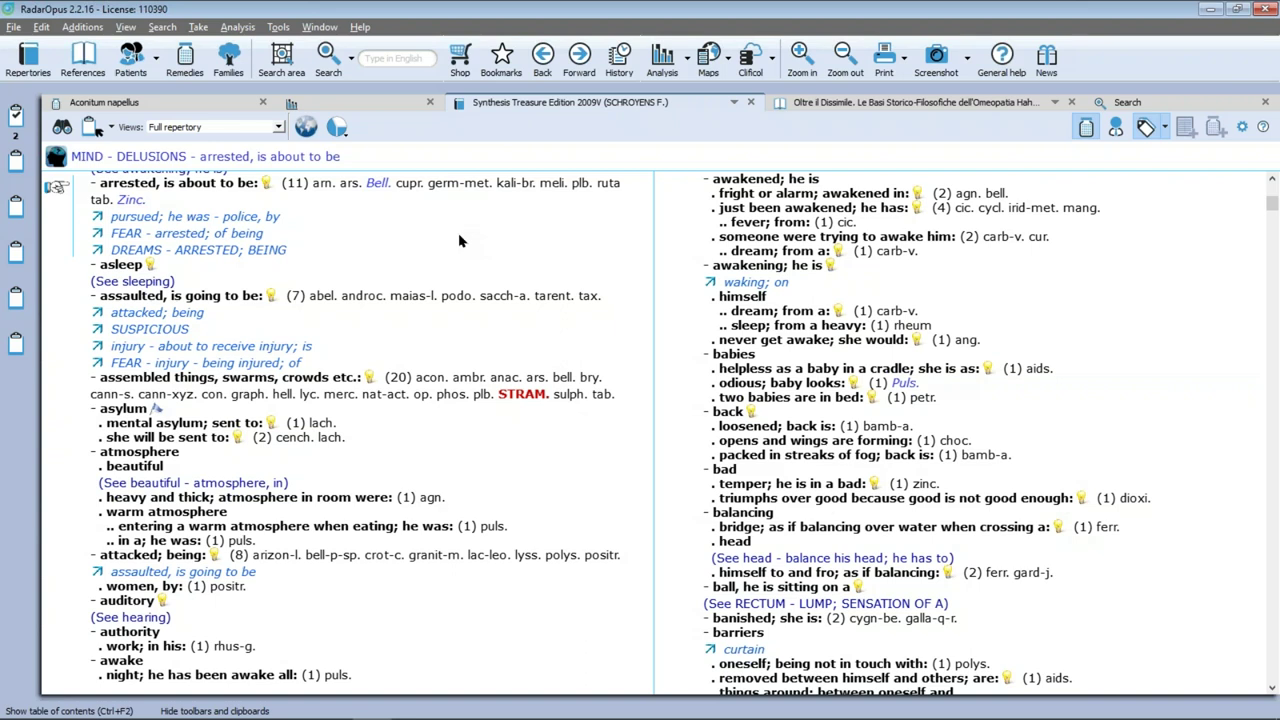
pyautogui.rightClick(122, 186)
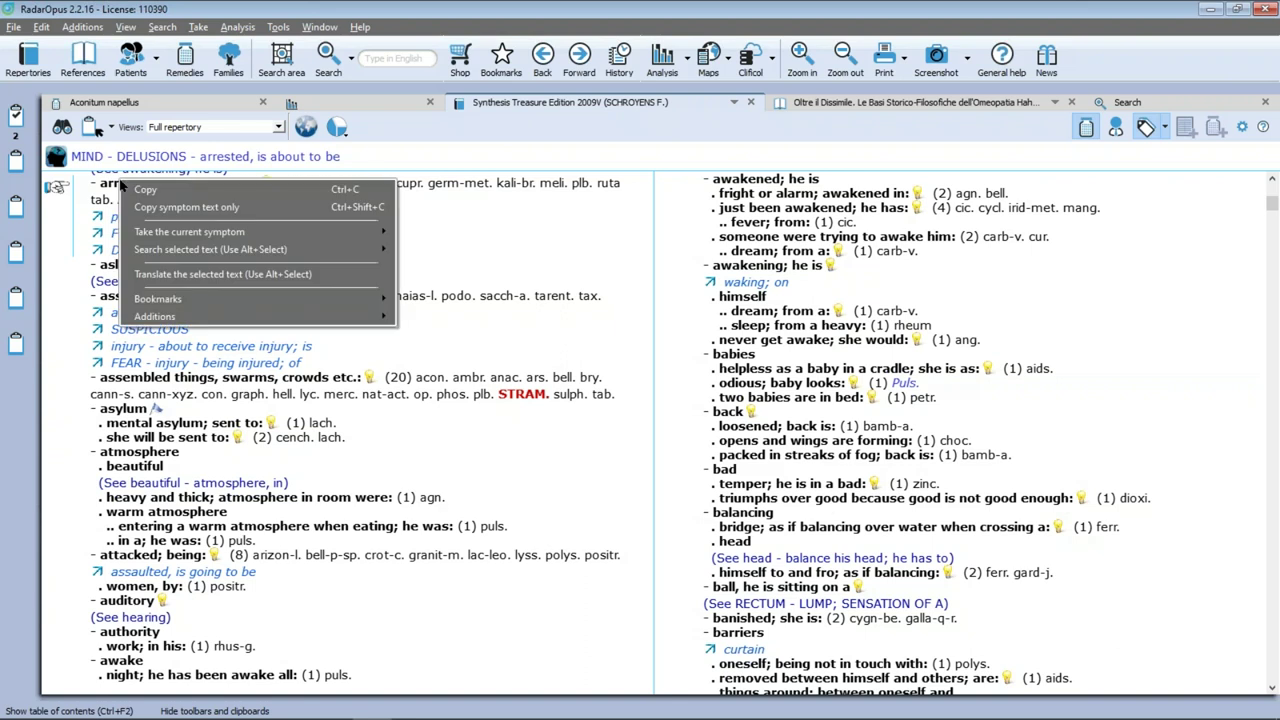
pyautogui.moveTo(234, 318)
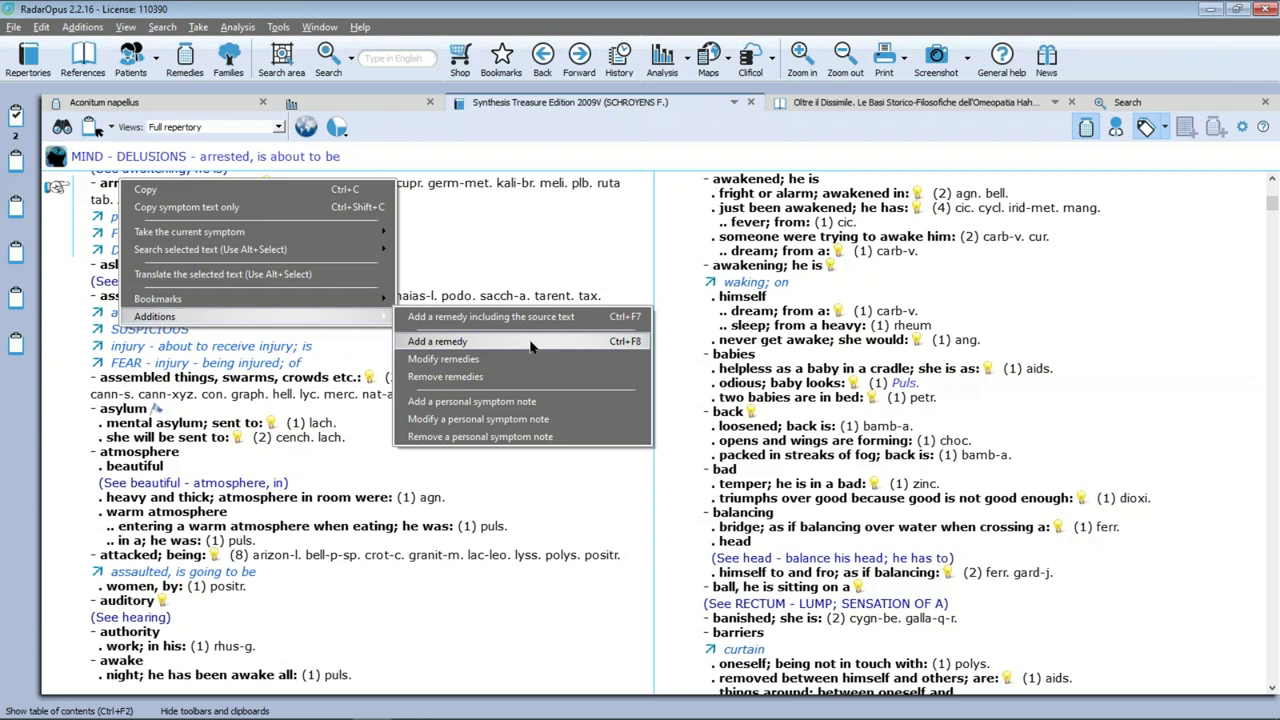
pyautogui.click(530, 343)
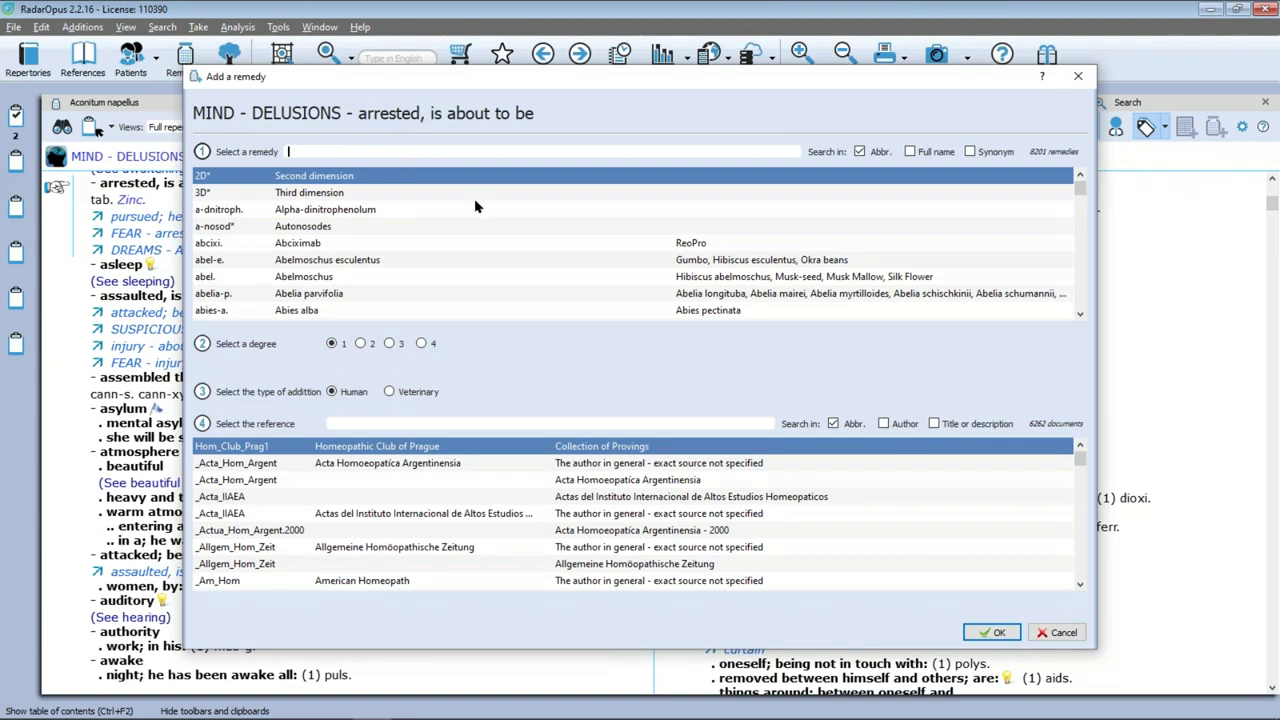
pyautogui.click(1062, 76)
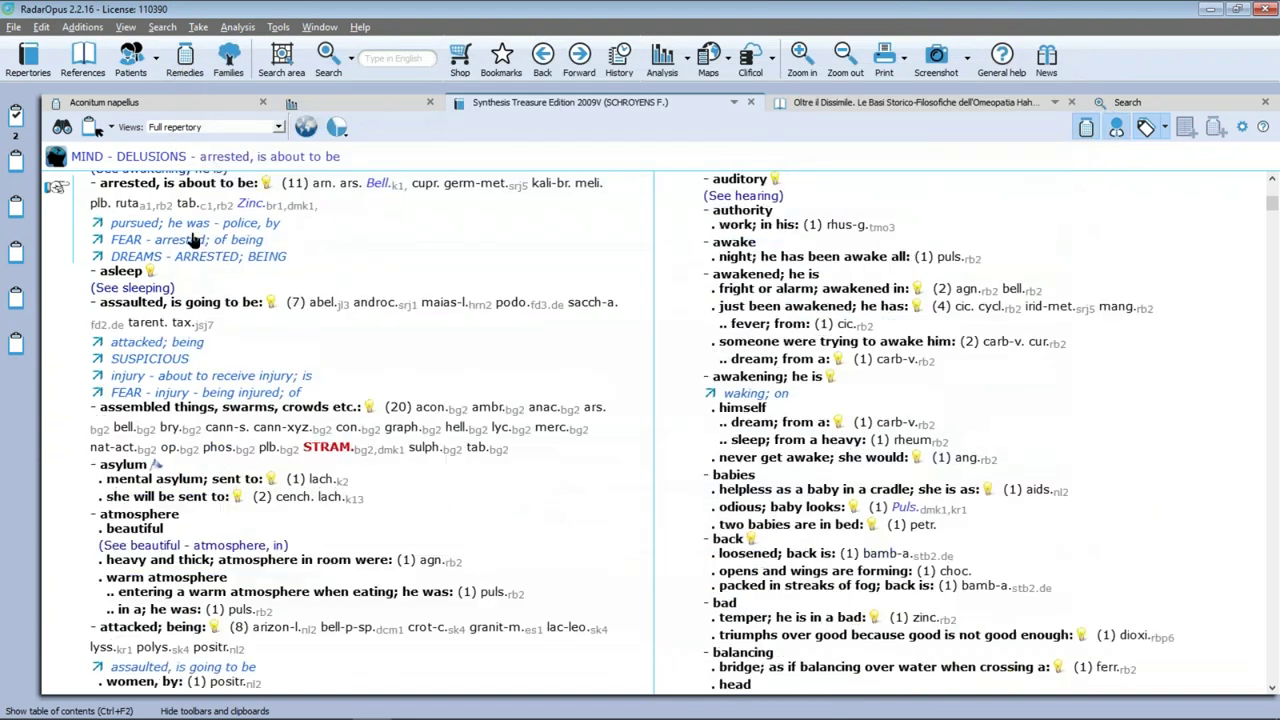
# Follow the cross-reference to MIND - FEAR - arrested; of being and select the remedy cupr-p. (Cuprum phosphoricum) for a new addition
pyautogui.click(193, 240)
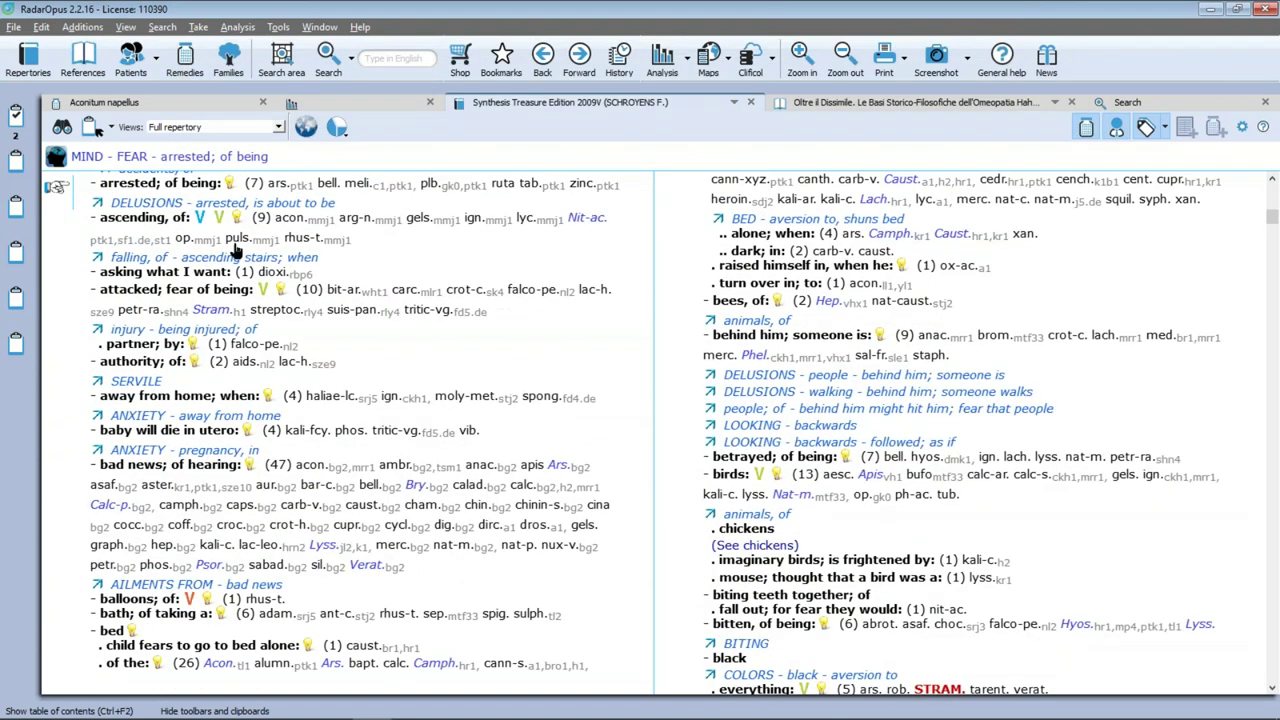
pyautogui.rightClick(185, 187)
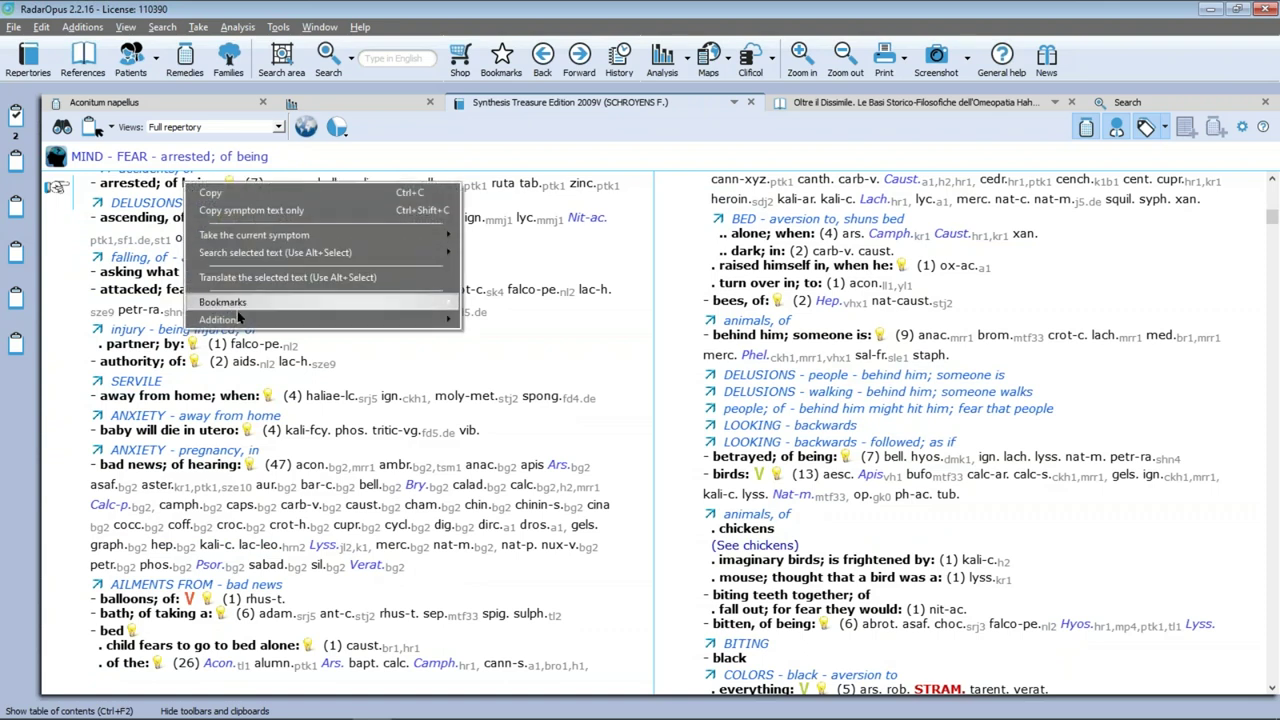
pyautogui.moveTo(397, 324)
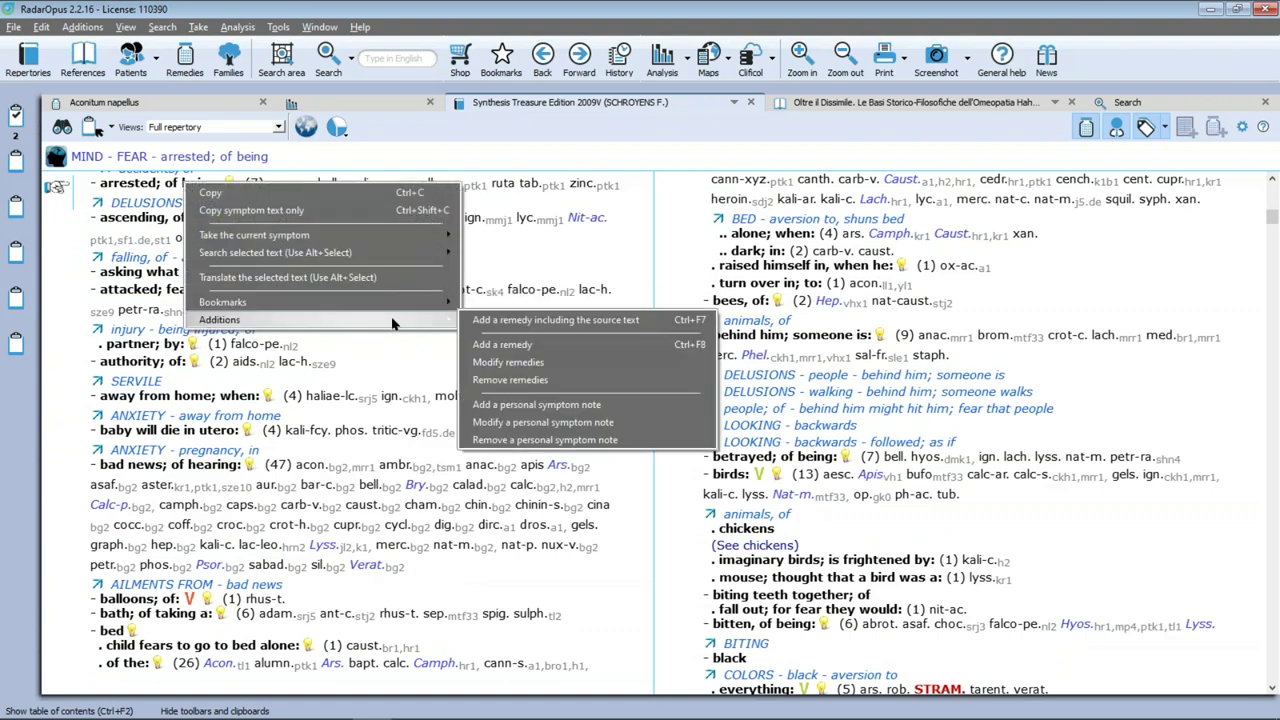
pyautogui.click(500, 344)
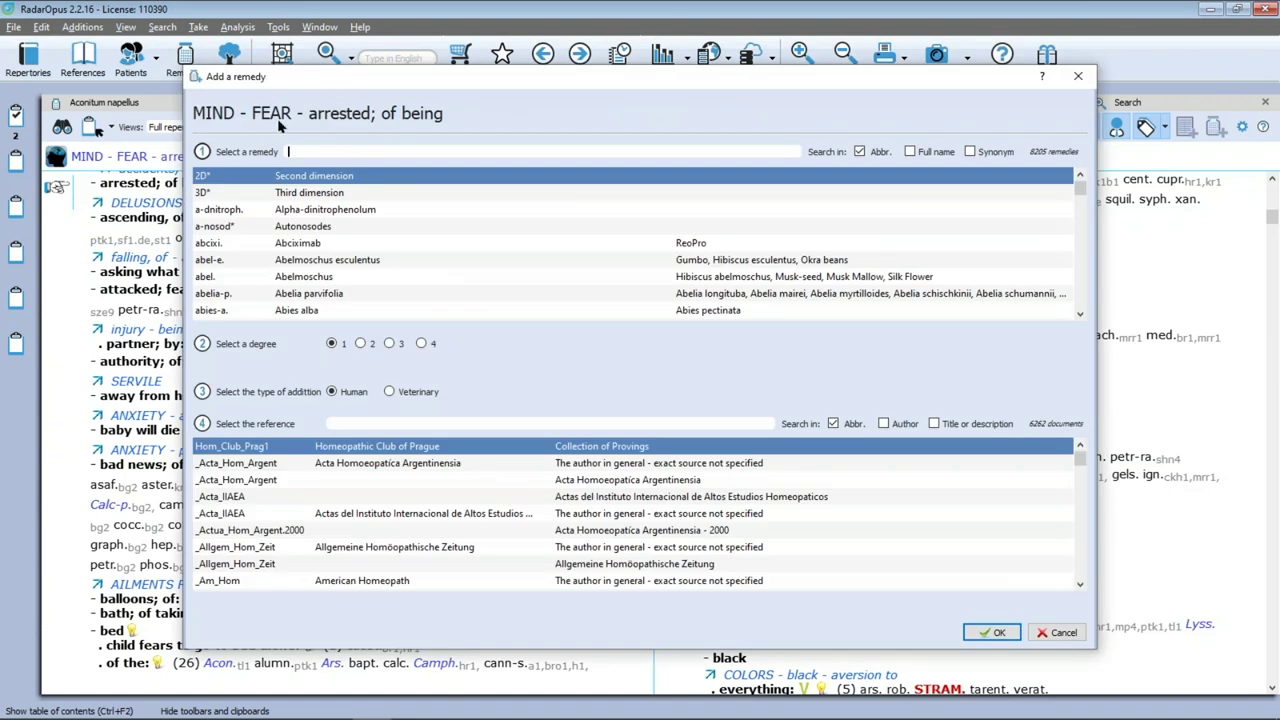
pyautogui.write('ger')
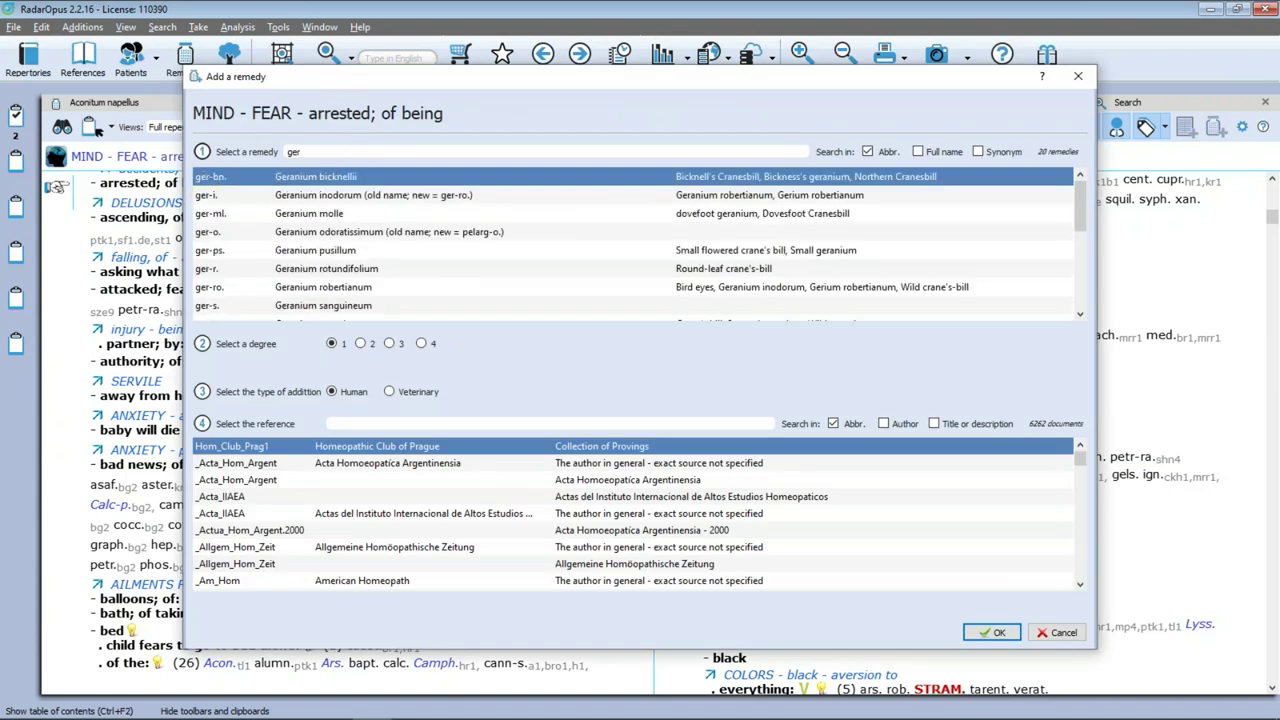
pyautogui.press('BackSpace')
pyautogui.press('BackSpace')
pyautogui.press('BackSpace')
pyautogui.write('cupr')
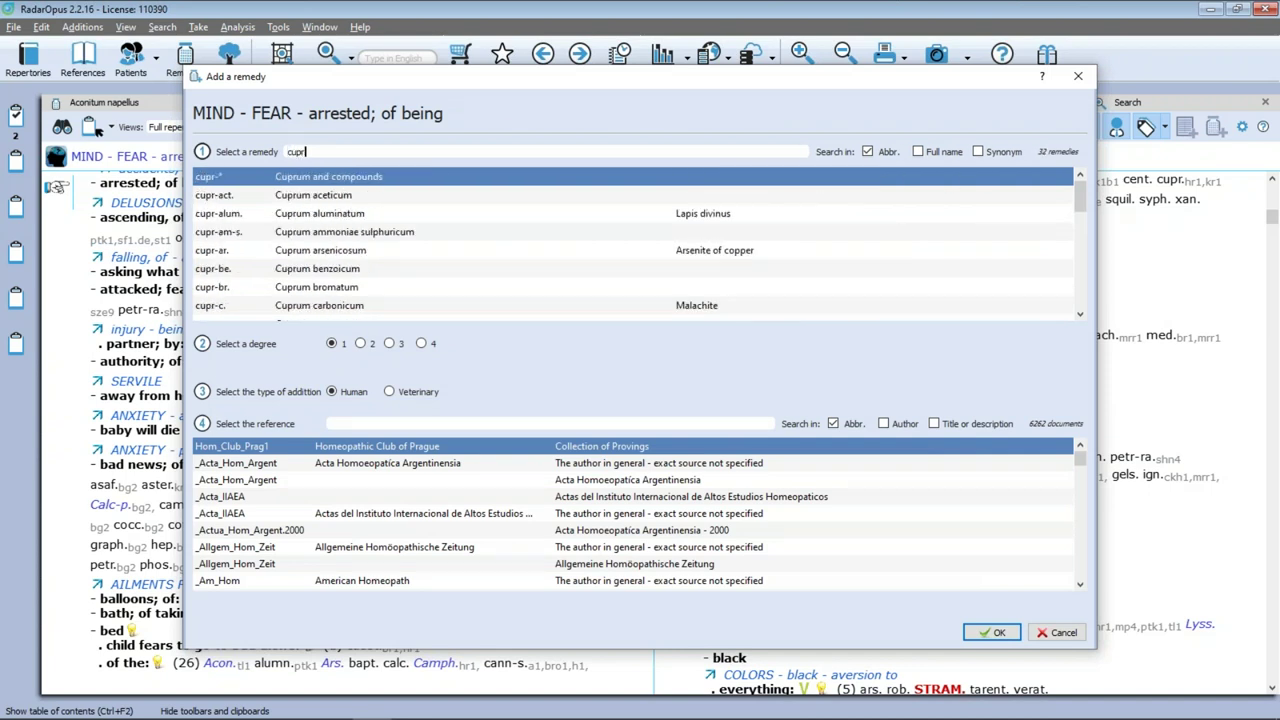
pyautogui.write('-p')
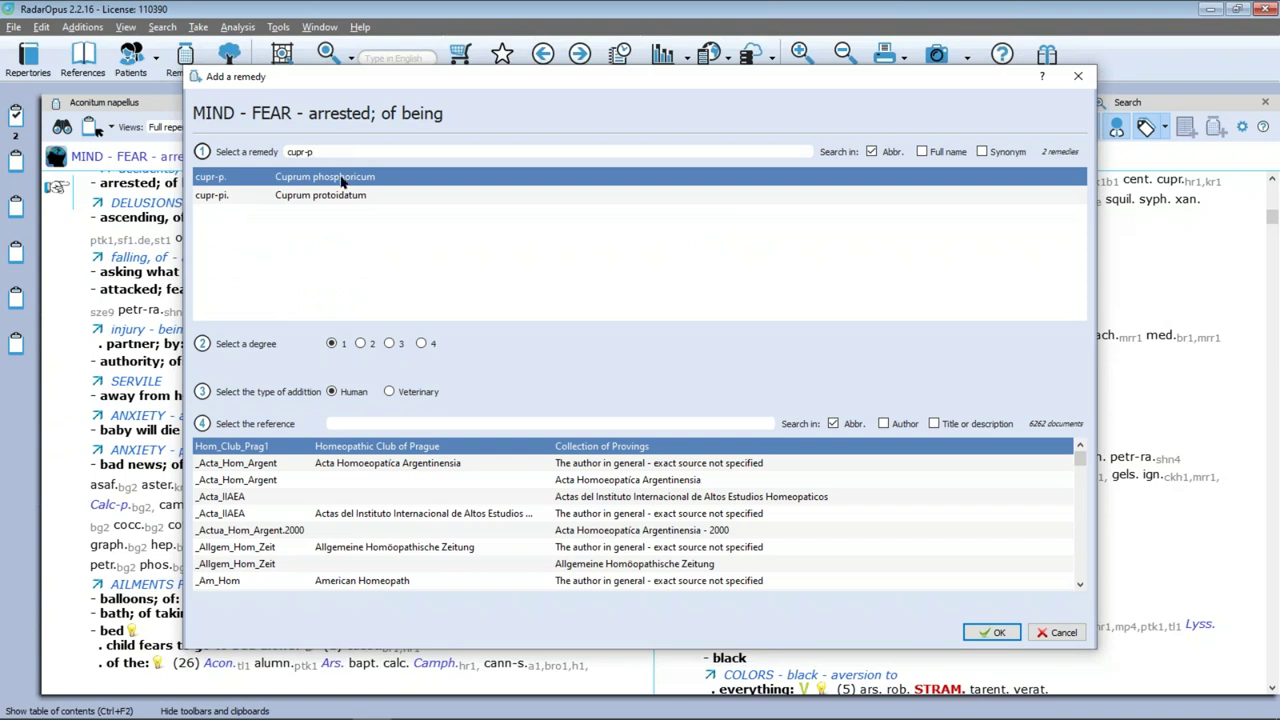
pyautogui.write('.')
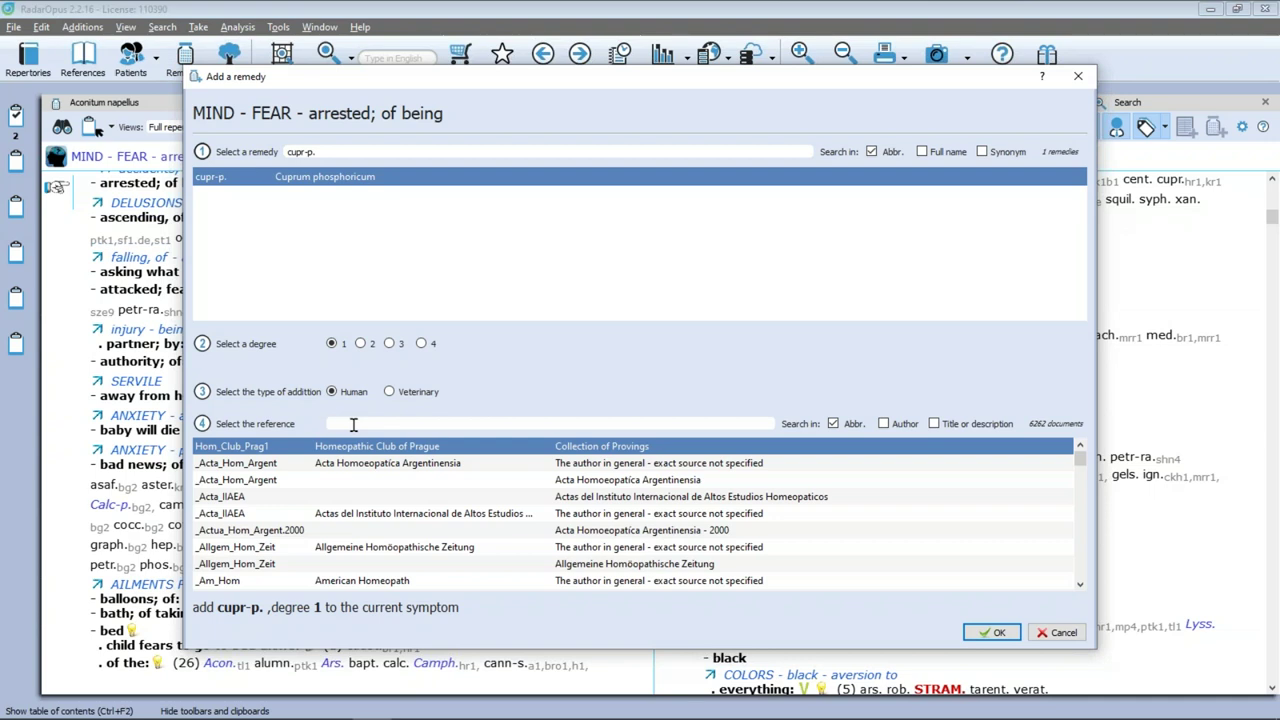
# Choose stj1, Homeopathy and Minerals, as the reference and add the remedy to the rubric in degree 1
pyautogui.write('st')
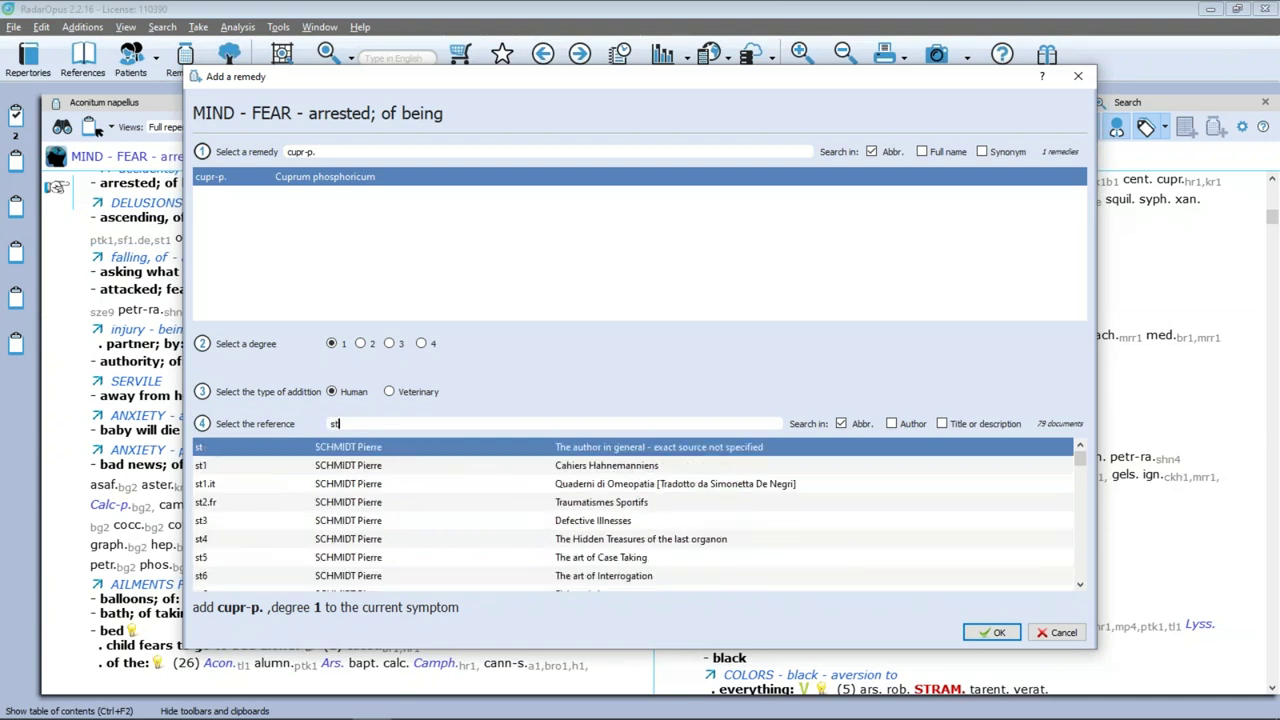
pyautogui.write('j')
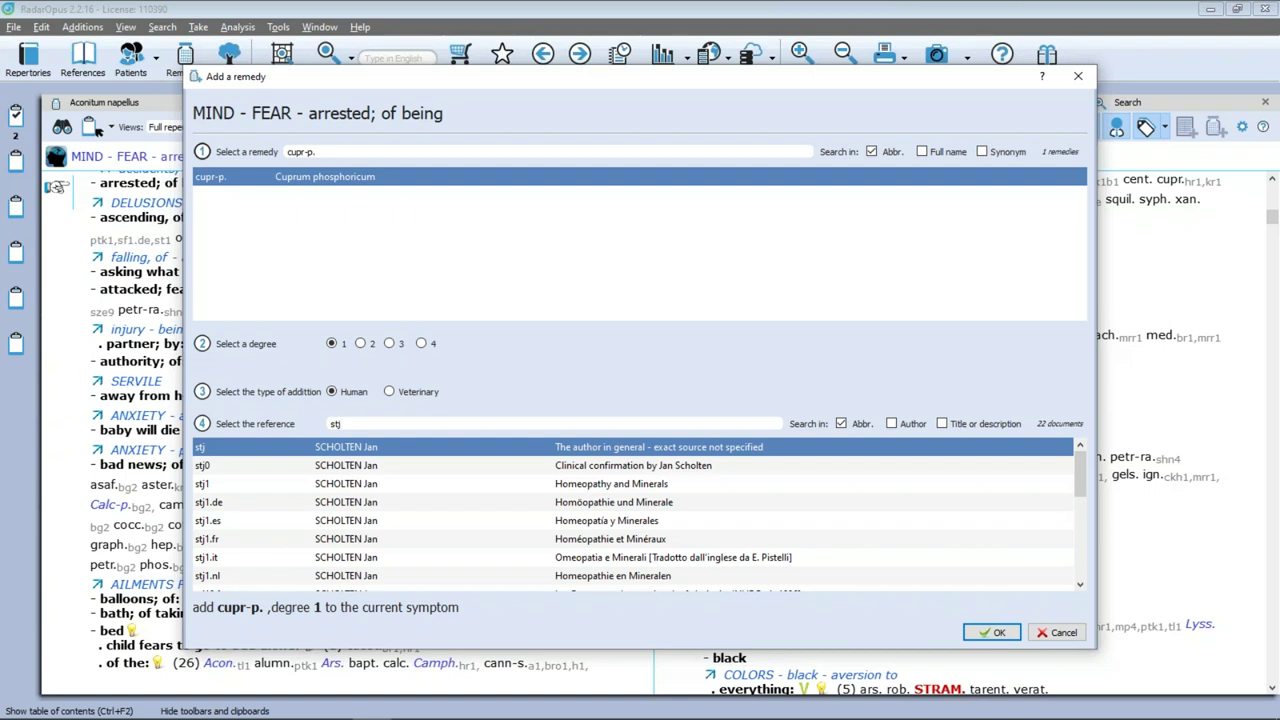
pyautogui.click(367, 490)
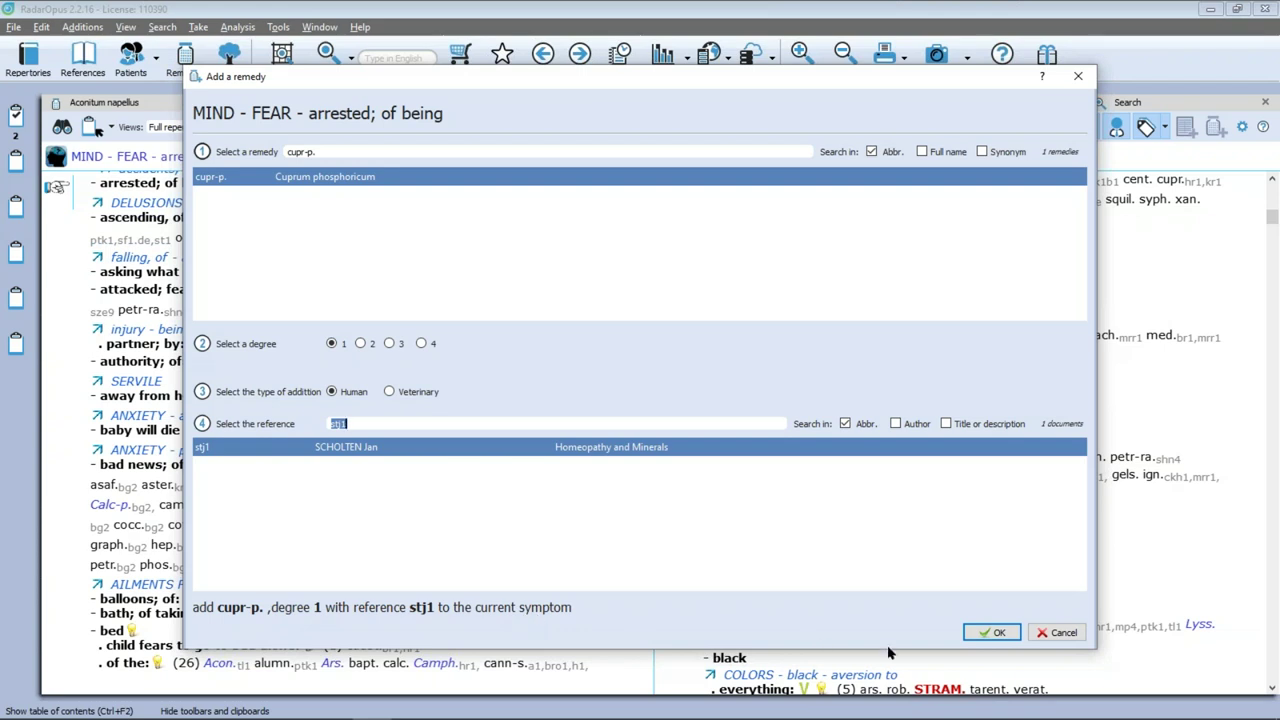
pyautogui.click(988, 634)
pyautogui.click(988, 634)
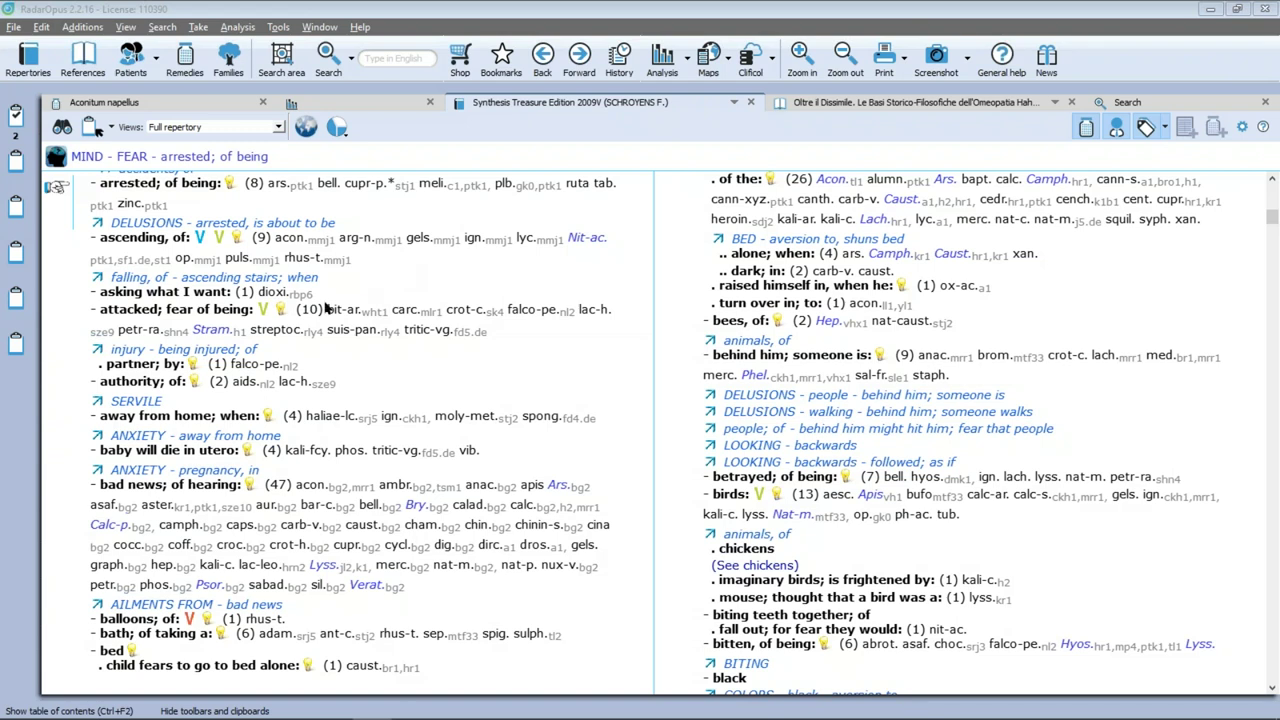
# Add the remedy cupr-p. in degree 1 with reference stj1 to the rubric MIND - FEAR - away from home; when
pyautogui.click(238, 421)
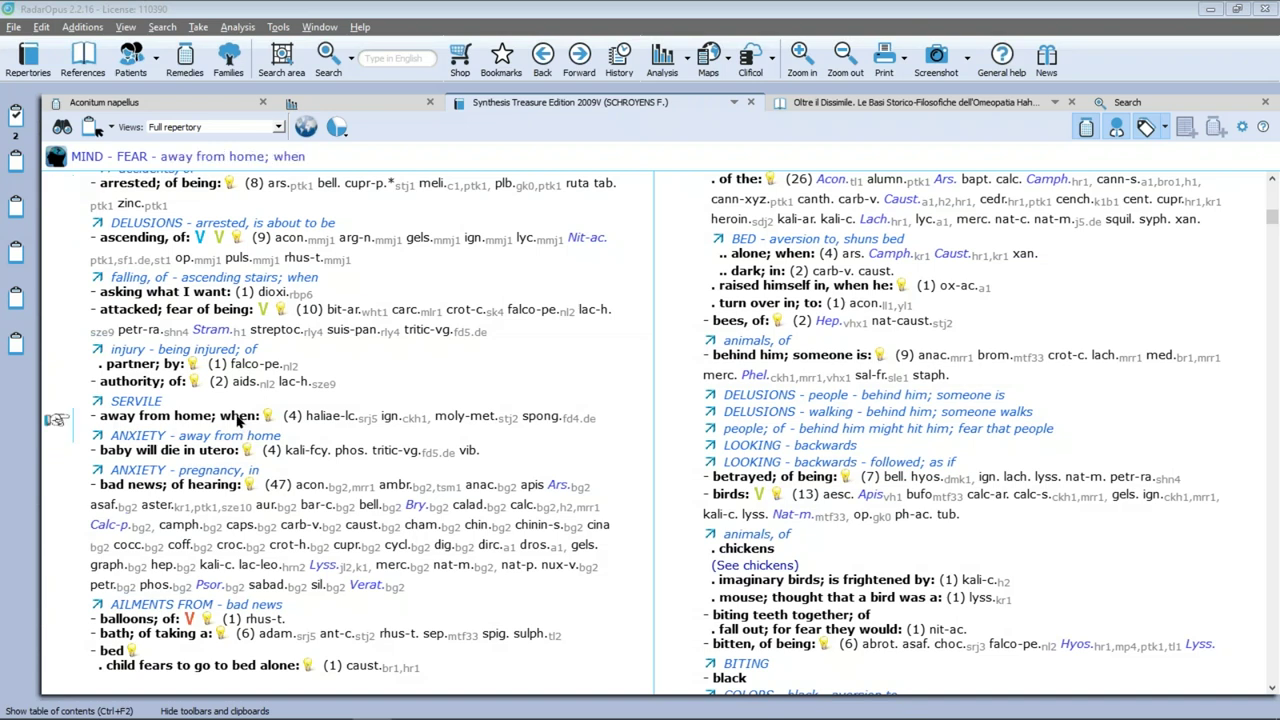
pyautogui.rightClick(238, 421)
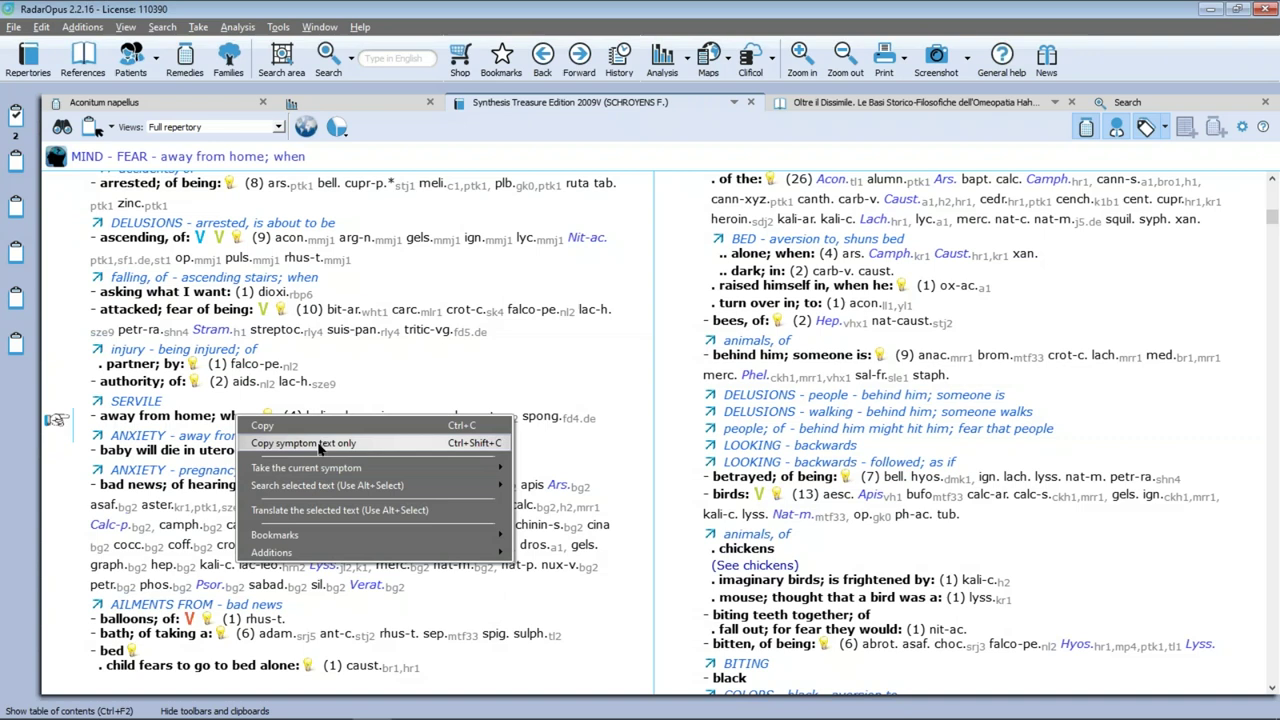
pyautogui.moveTo(498, 556)
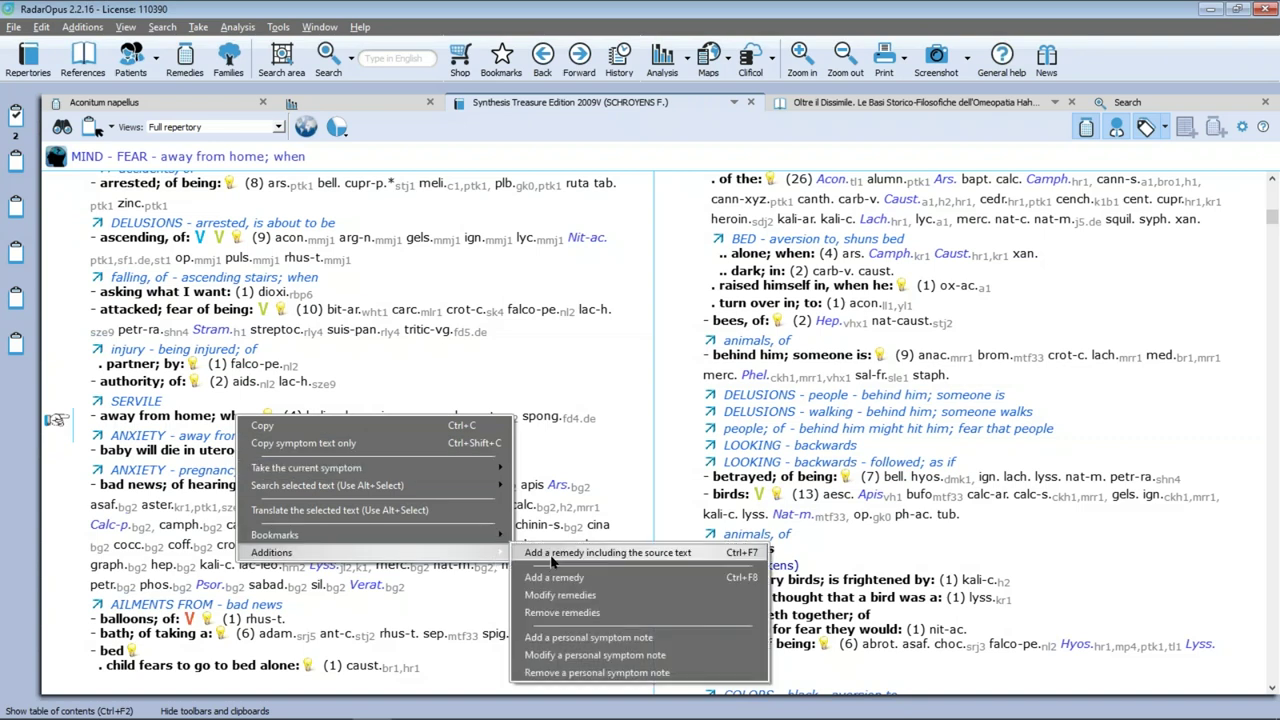
pyautogui.click(554, 579)
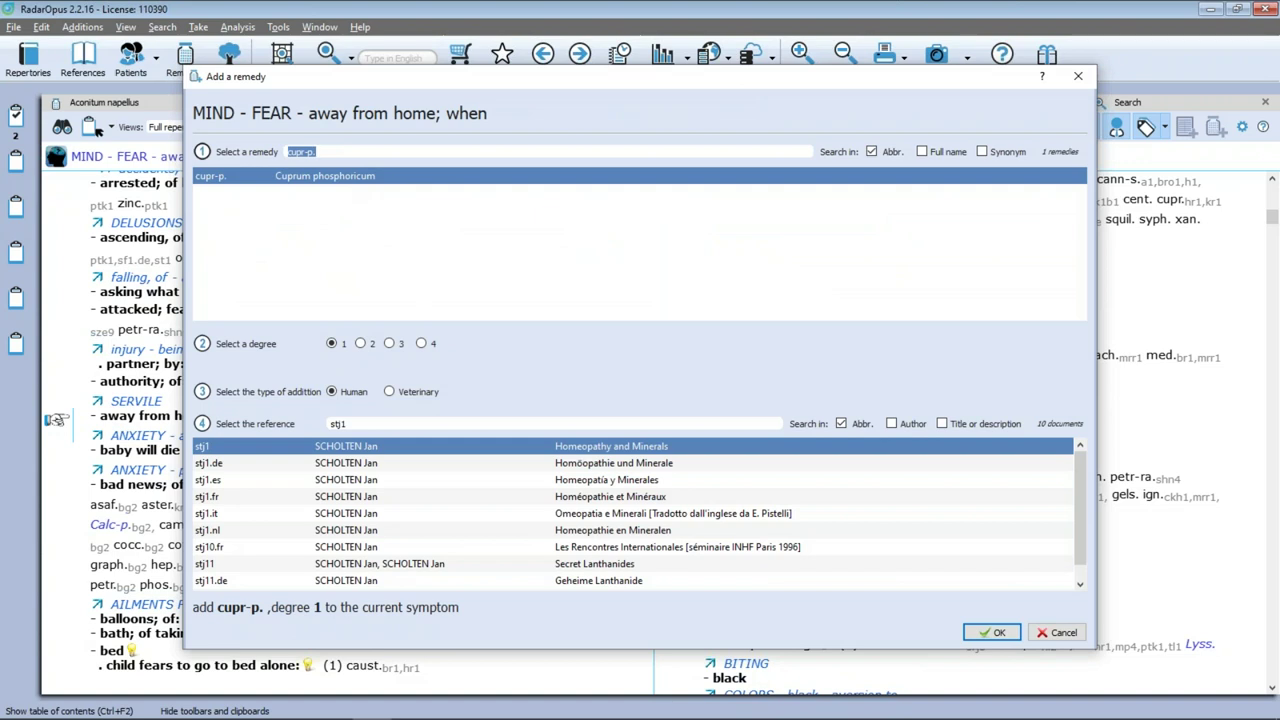
pyautogui.click(472, 427)
pyautogui.press('Return')
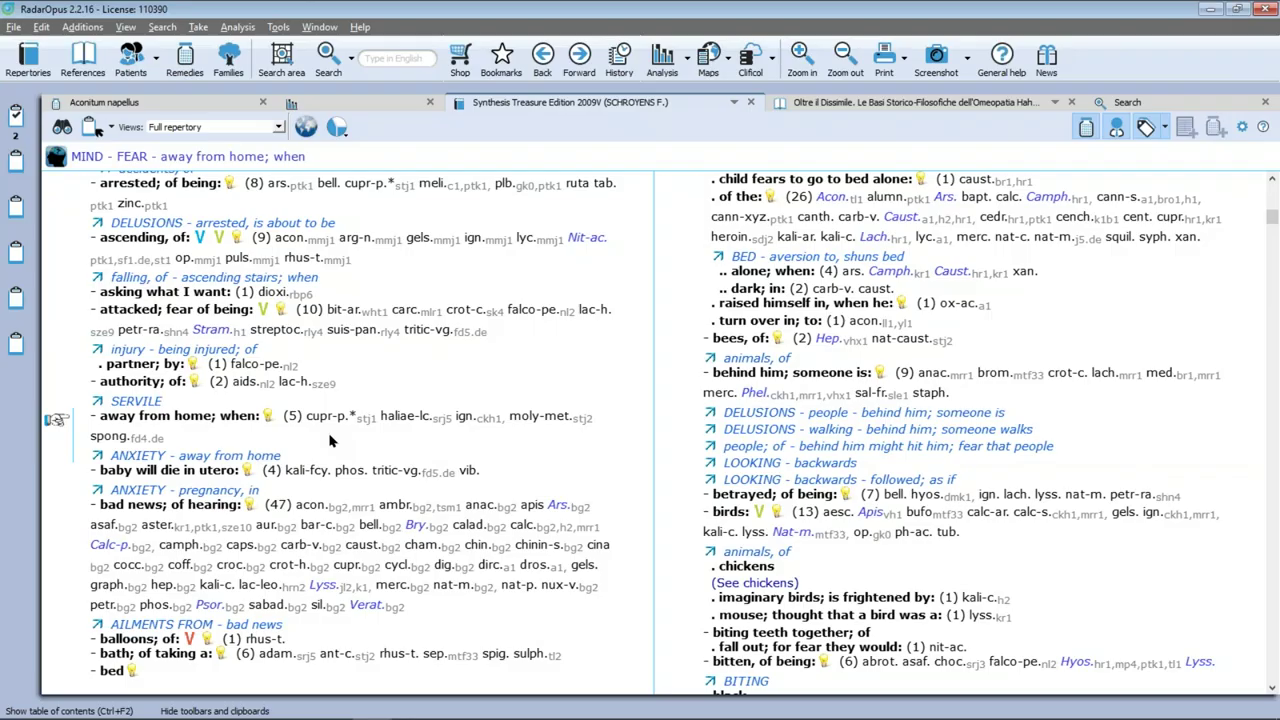
# Check the slide, open the information page of the ptk1 source in FEAR - arrested; of being, and return to the Synthesis repertory
pyautogui.hotkey('alt', 'Tab')
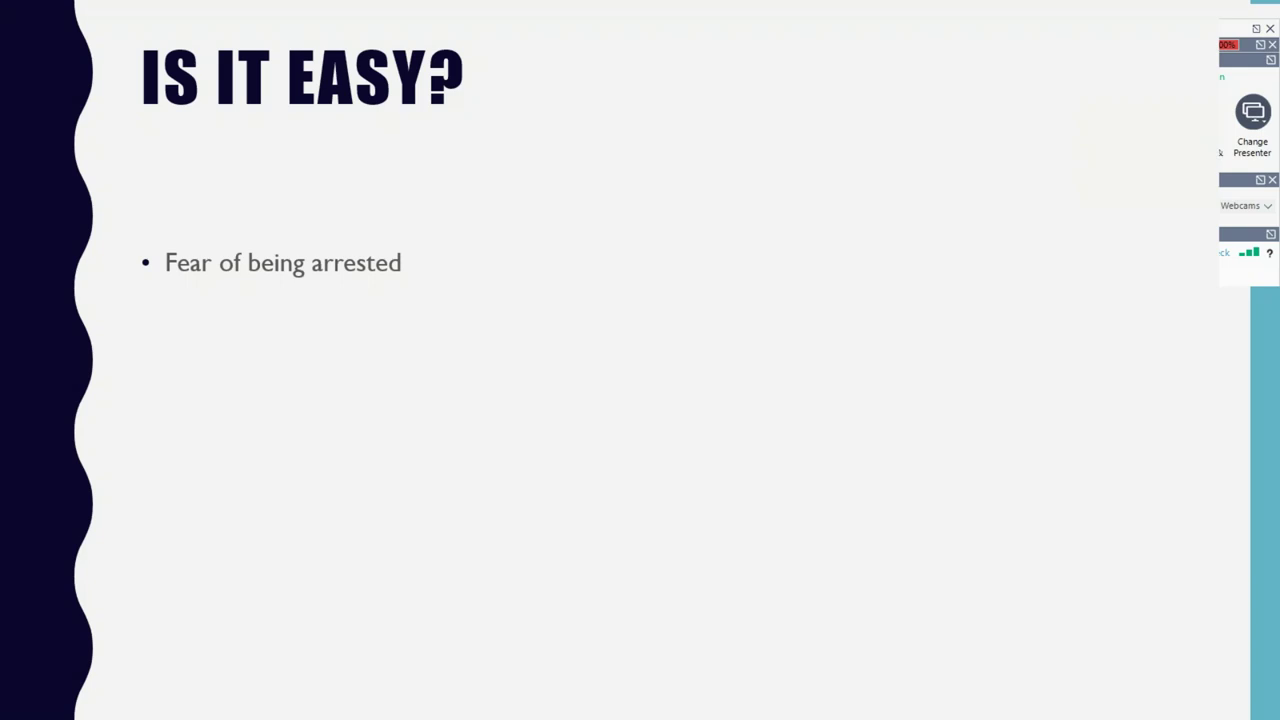
pyautogui.hotkey('alt', 'Tab')
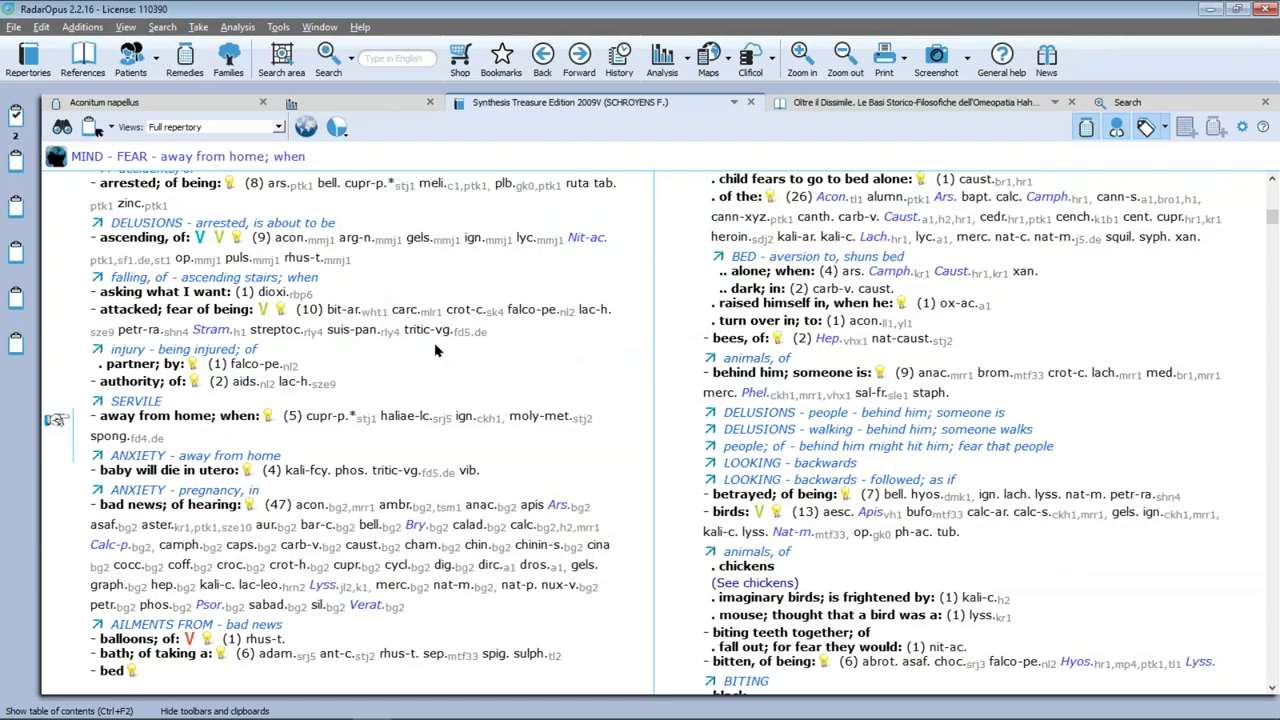
pyautogui.click(470, 190)
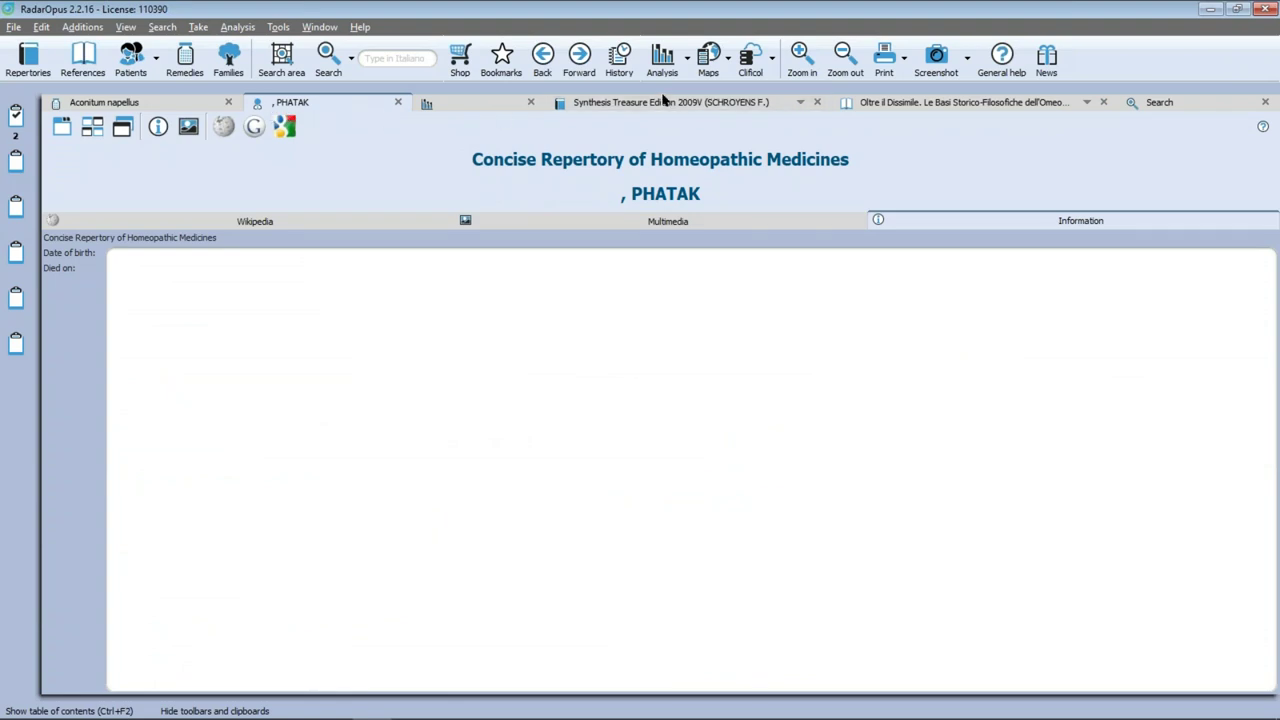
pyautogui.click(661, 104)
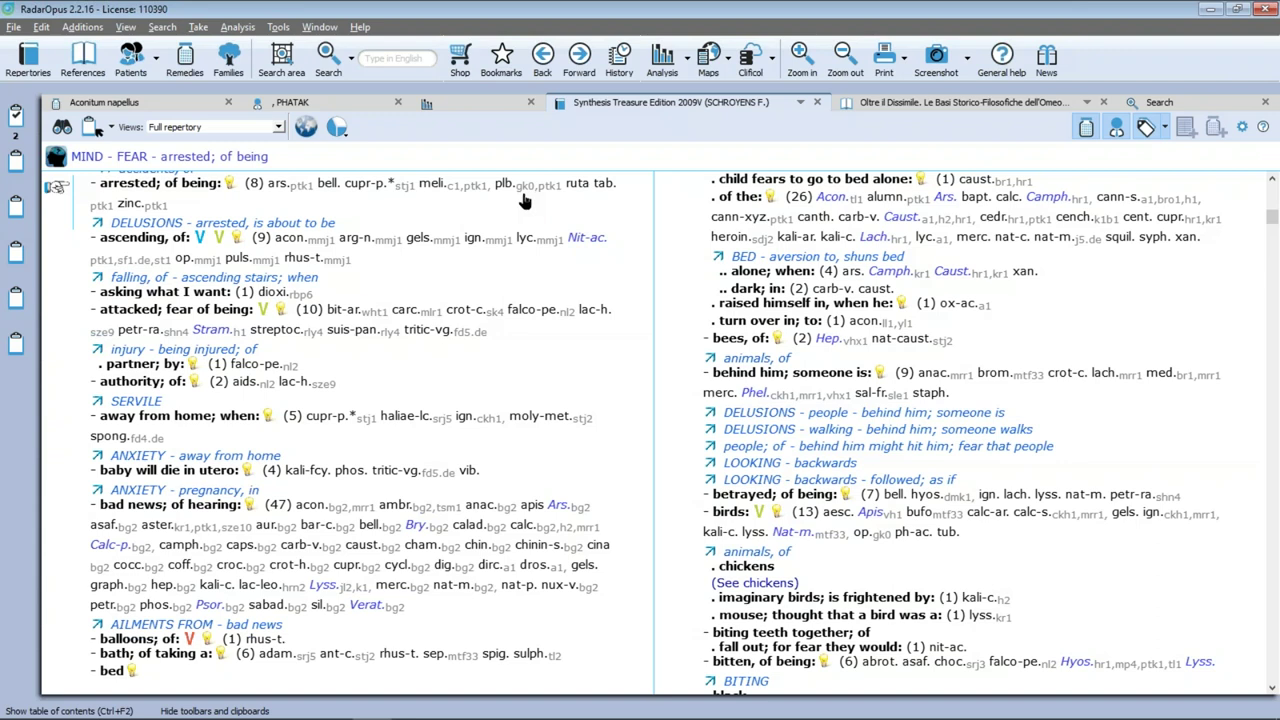
# Navigate in the Mind chapter to the rubric MIND - FEAR - high places, of
pyautogui.write('ver')
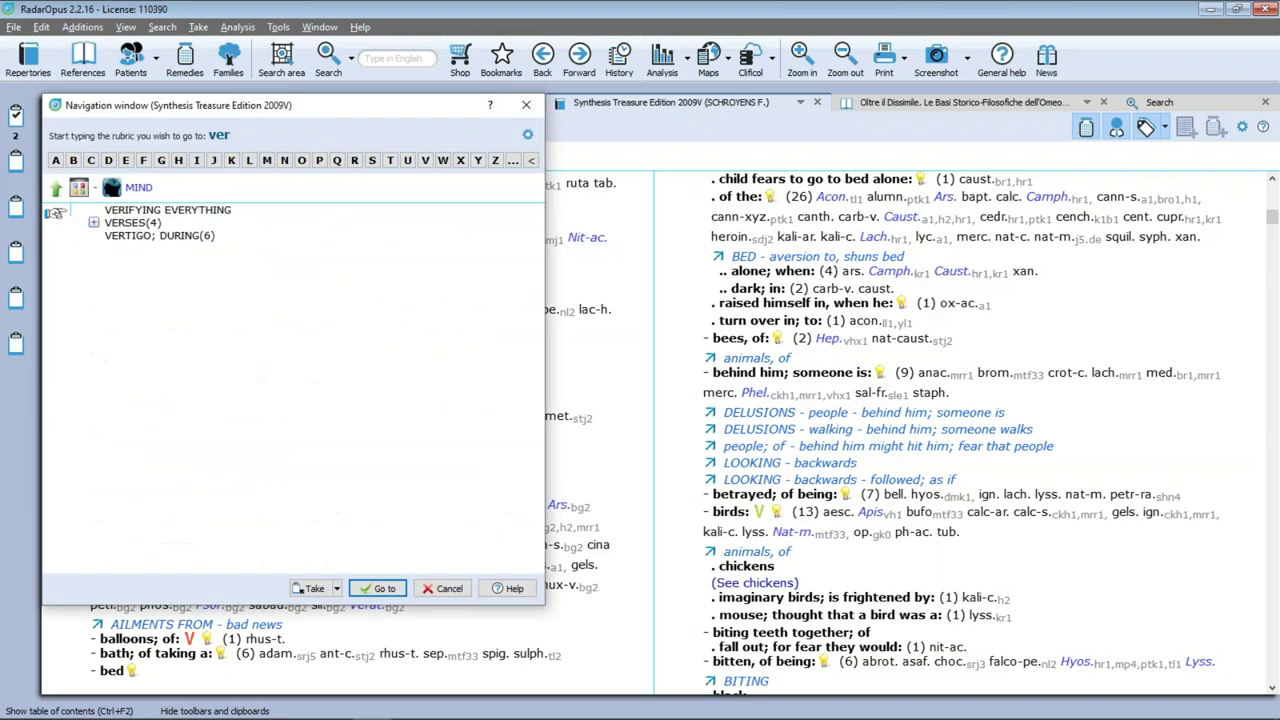
pyautogui.press('BackSpace')
pyautogui.press('BackSpace')
pyautogui.press('BackSpace')
pyautogui.write('fear')
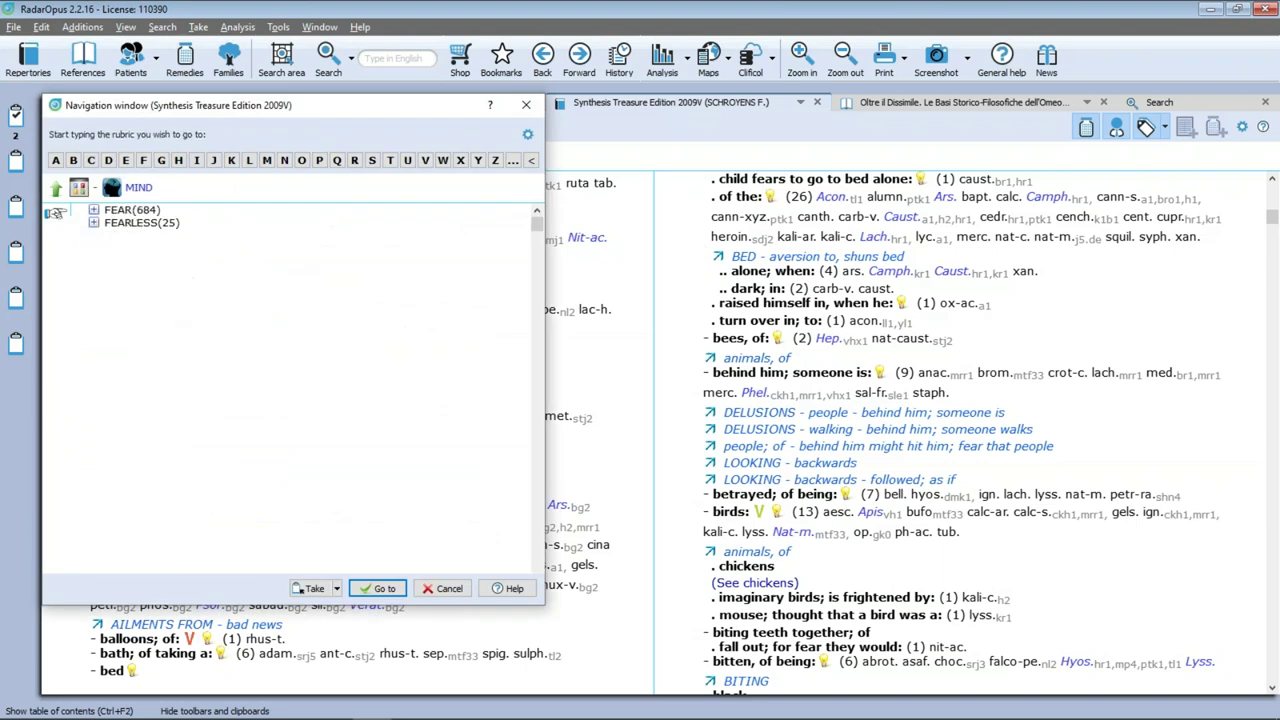
pyautogui.write(' hig')
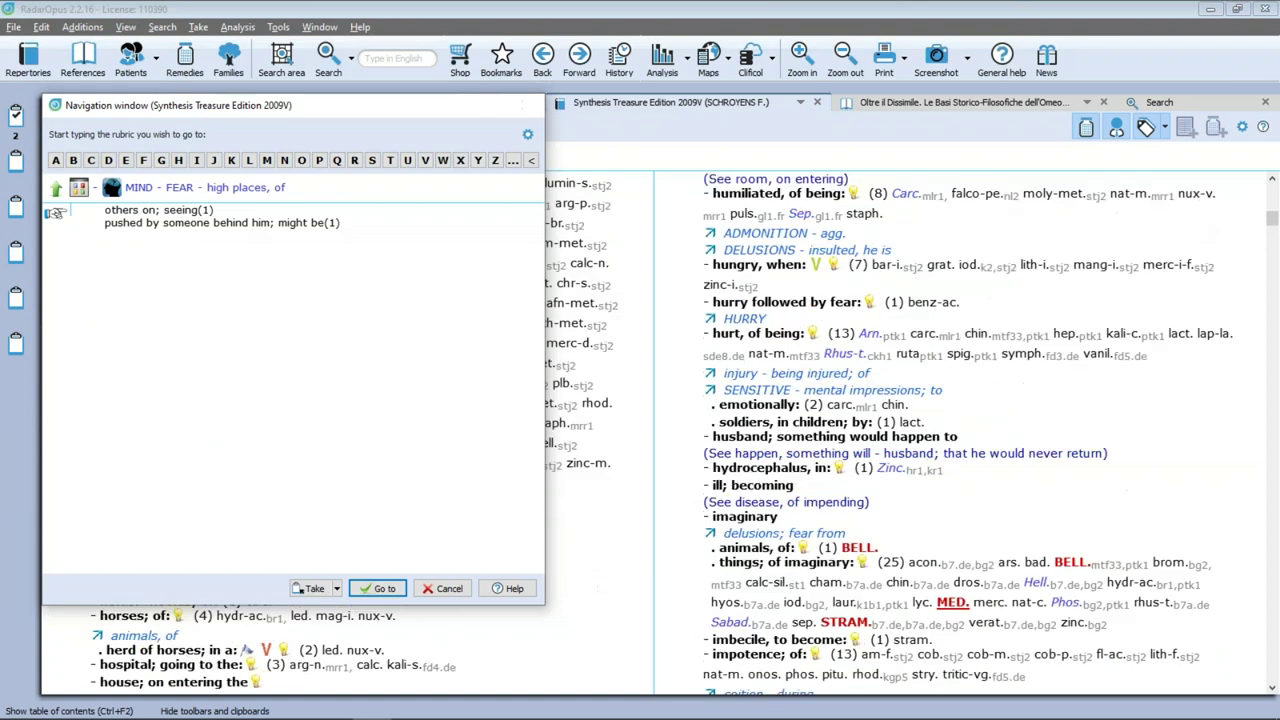
# Go to the rubric MIND - FEAR - high places, of and show it in the Kent Repertory (revised) view
pyautogui.press('Return')
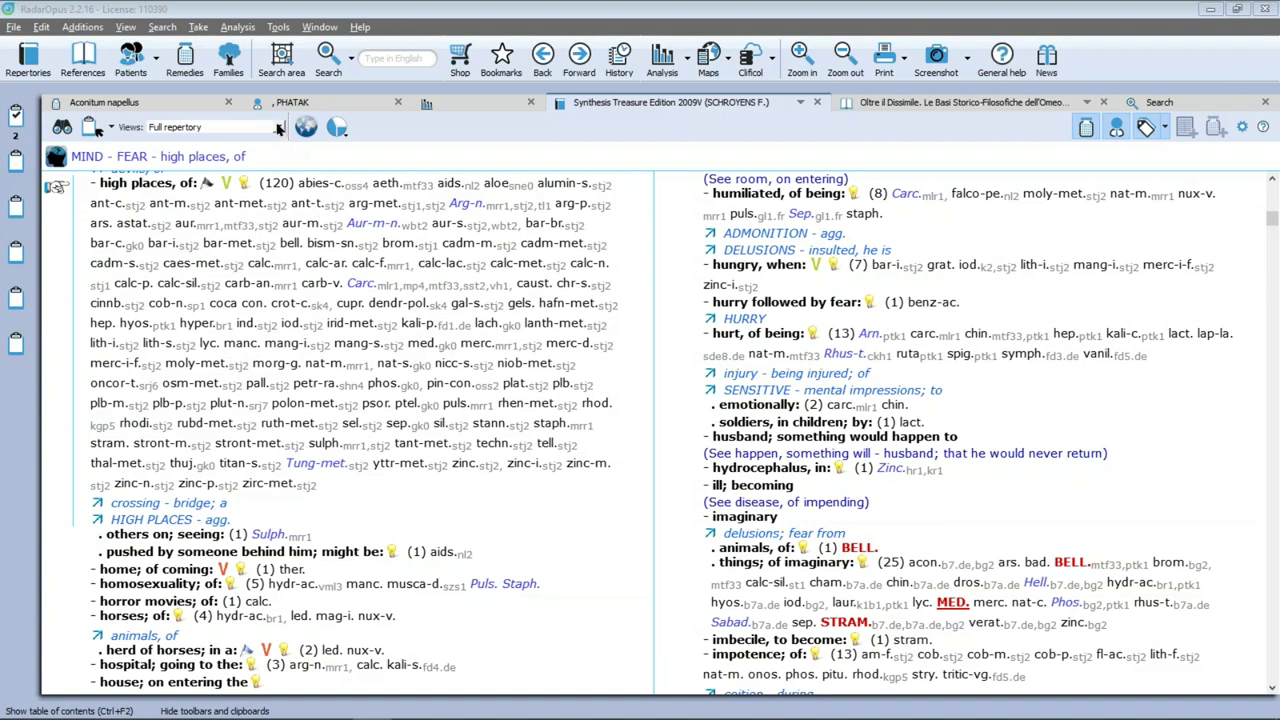
pyautogui.click(279, 129)
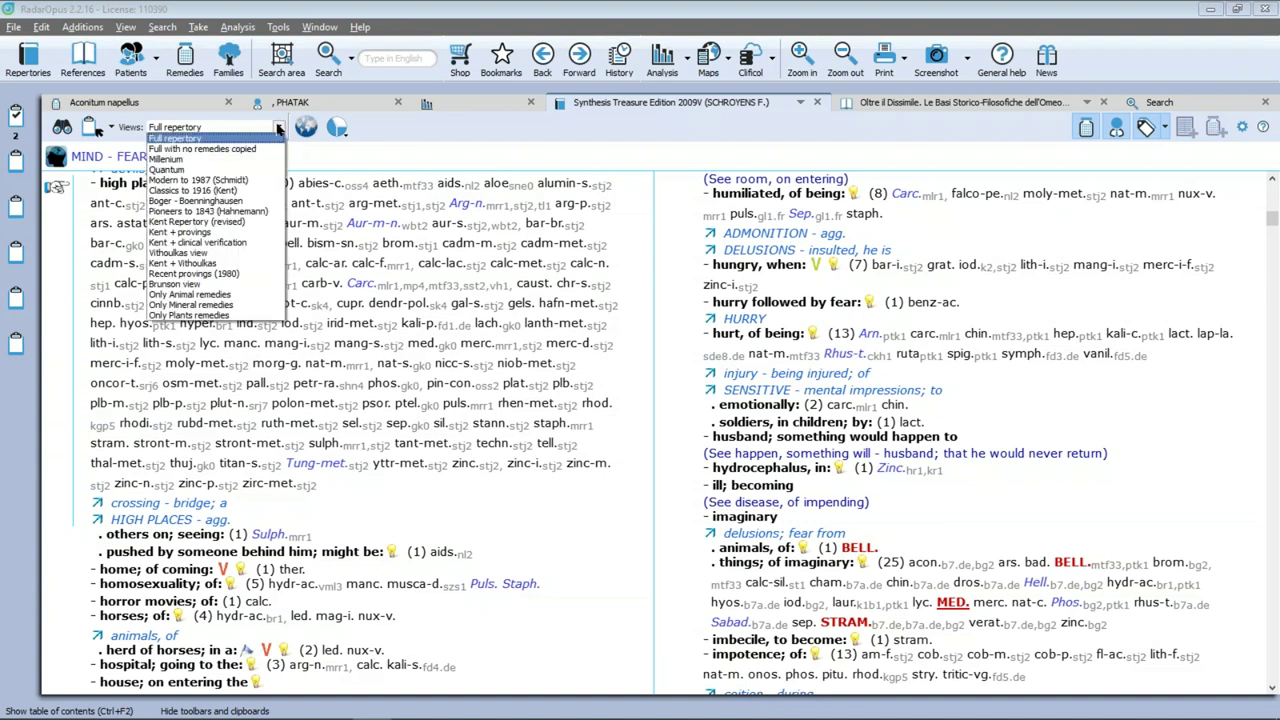
pyautogui.click(265, 225)
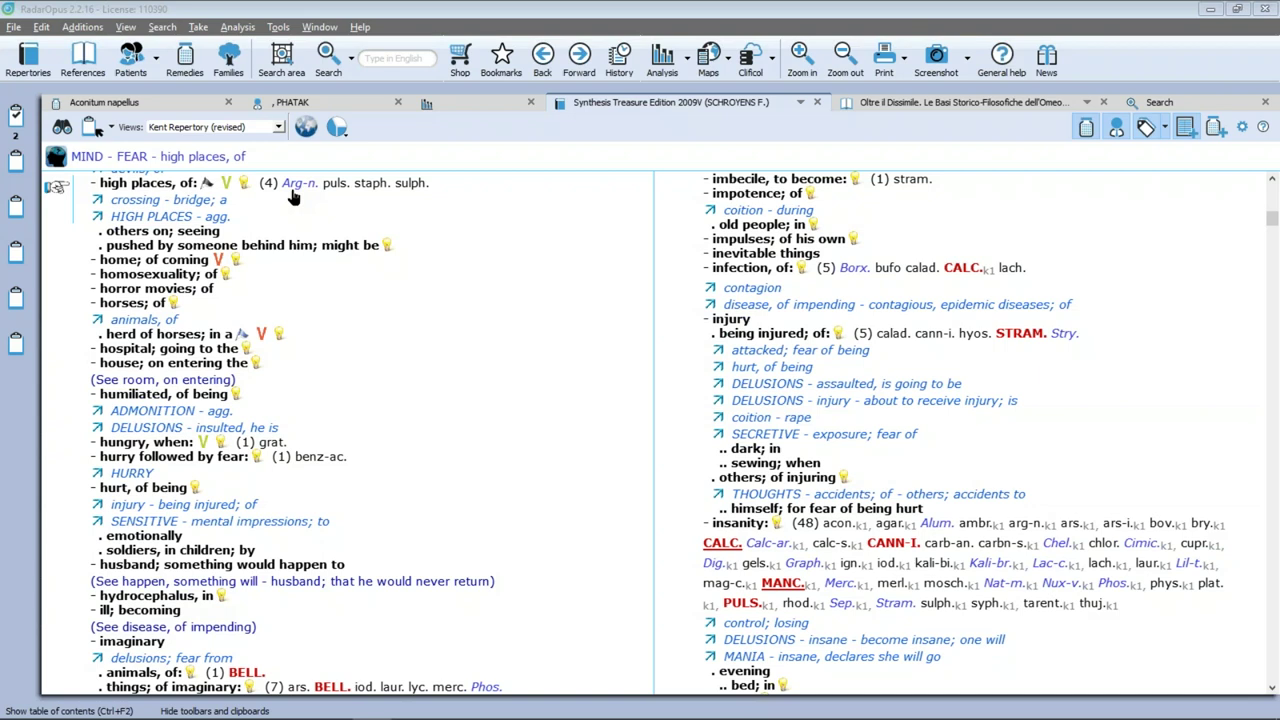
# Compare the high places rubric in the Modern to 1987 (Schmidt) and Quantum views, ending in the Full repertory view
pyautogui.click(279, 128)
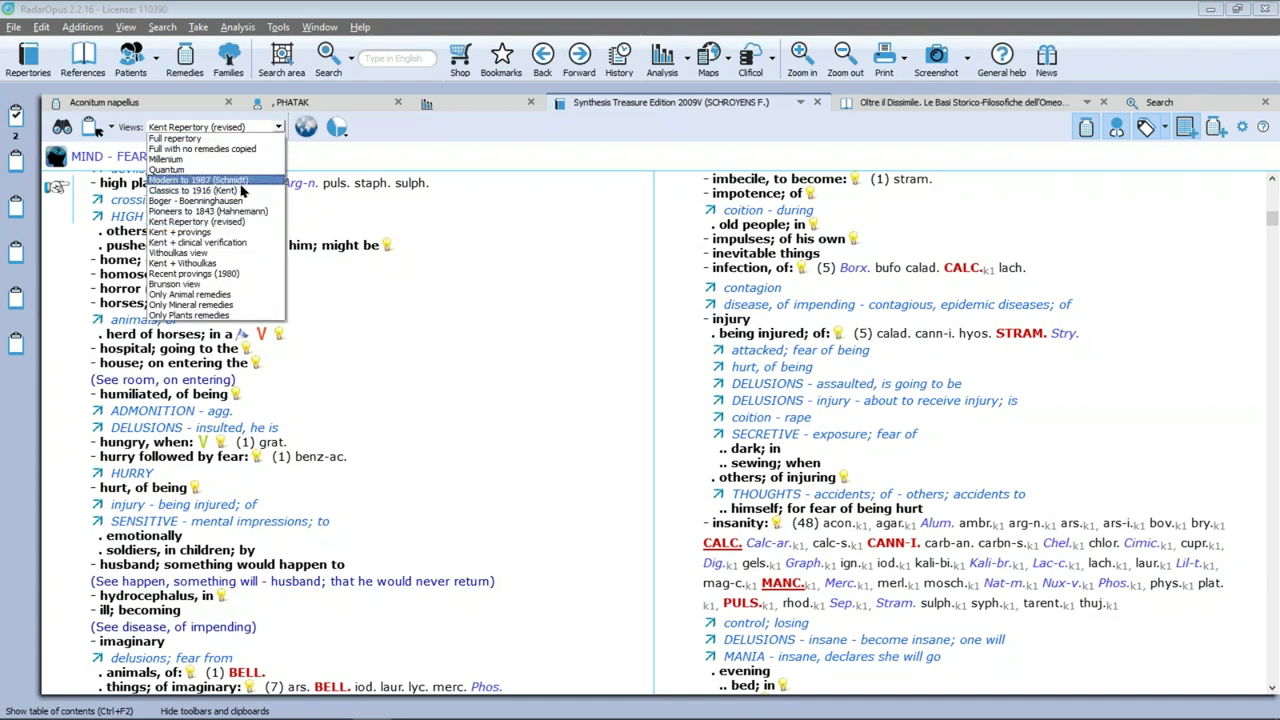
pyautogui.click(241, 182)
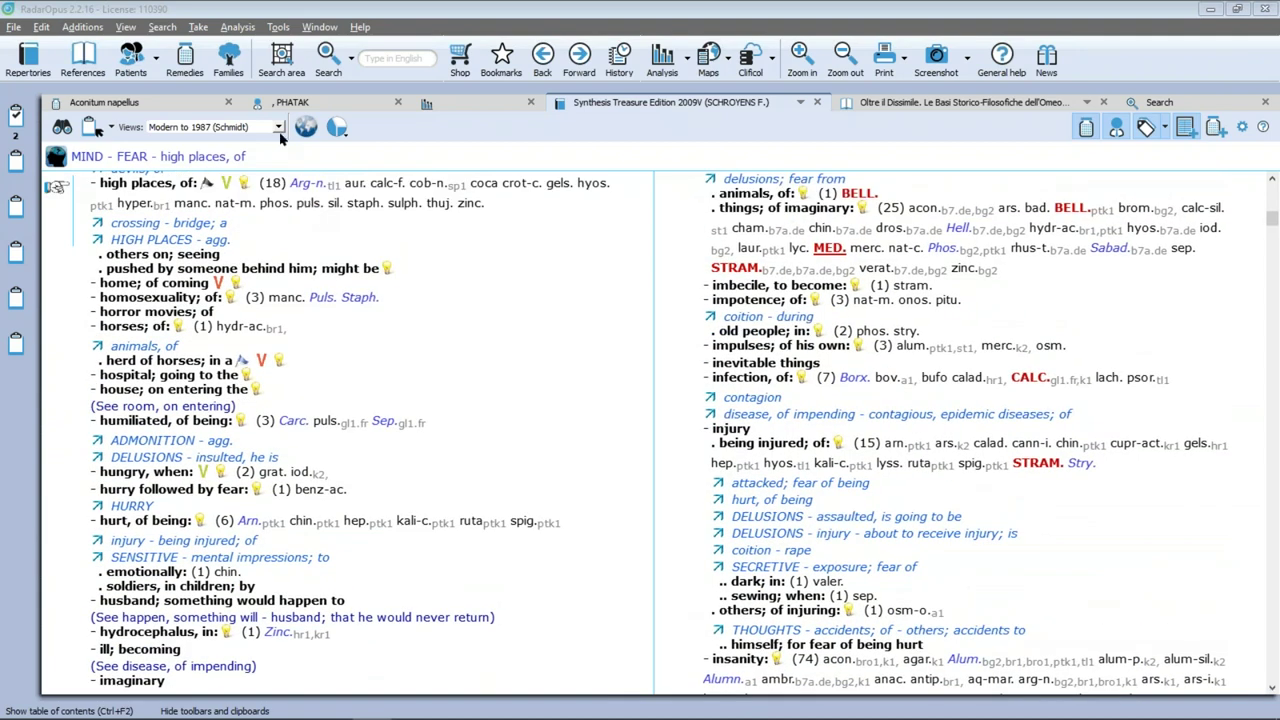
pyautogui.click(278, 128)
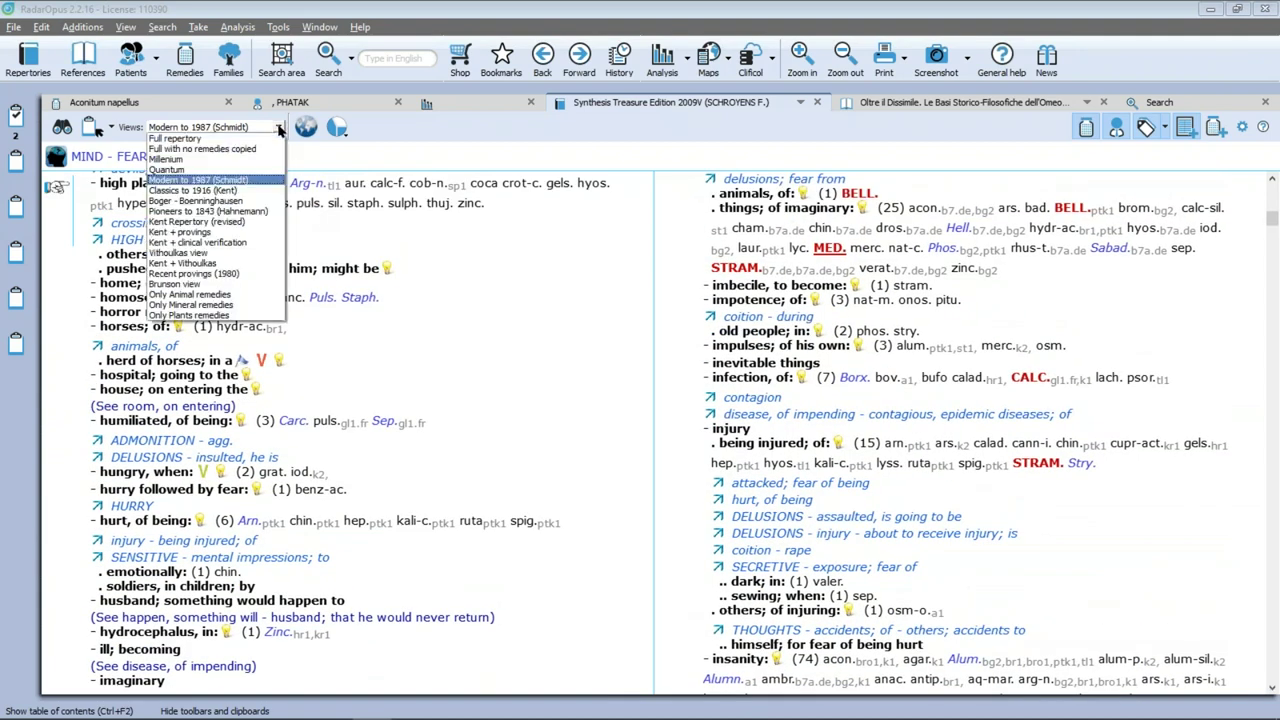
pyautogui.click(212, 170)
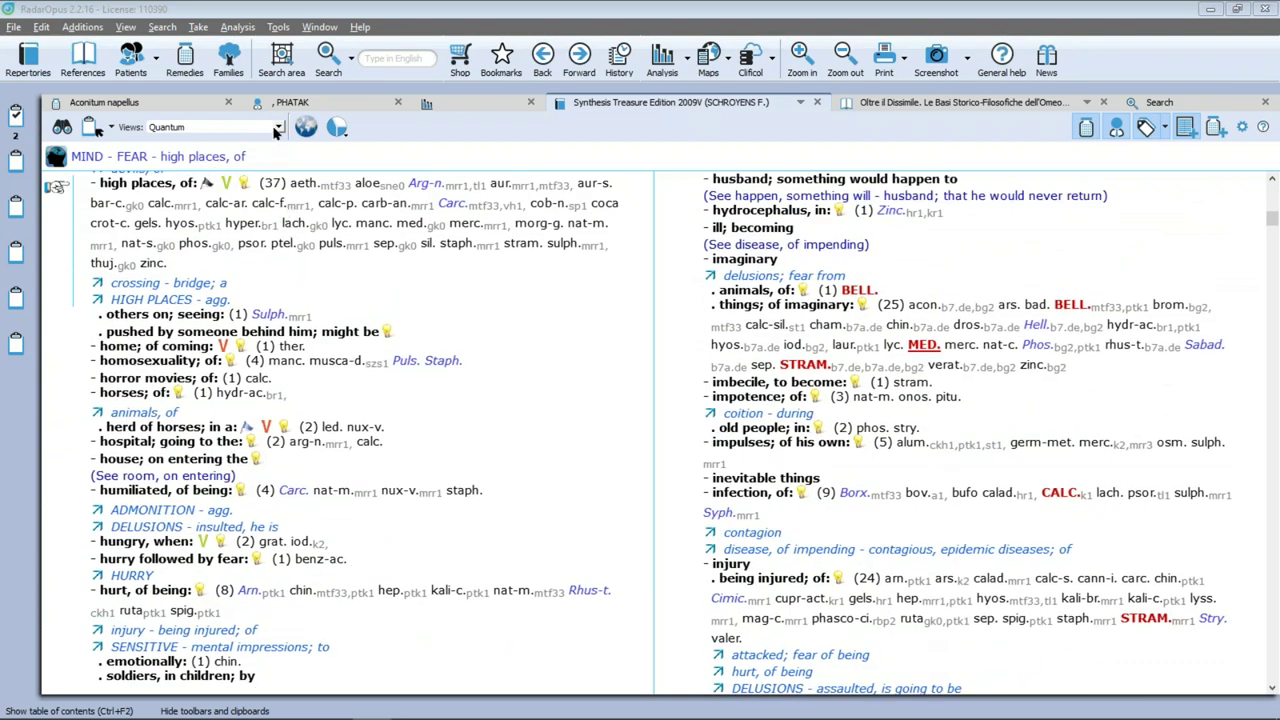
pyautogui.click(278, 128)
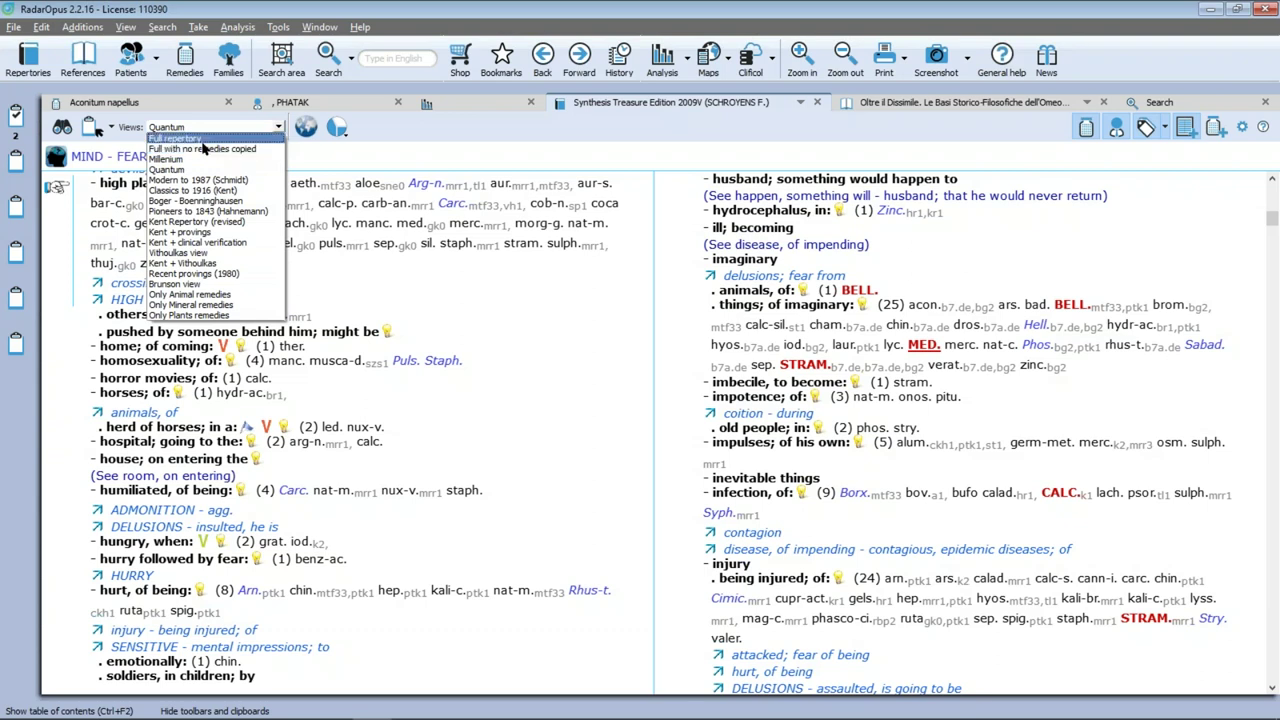
pyautogui.click(202, 139)
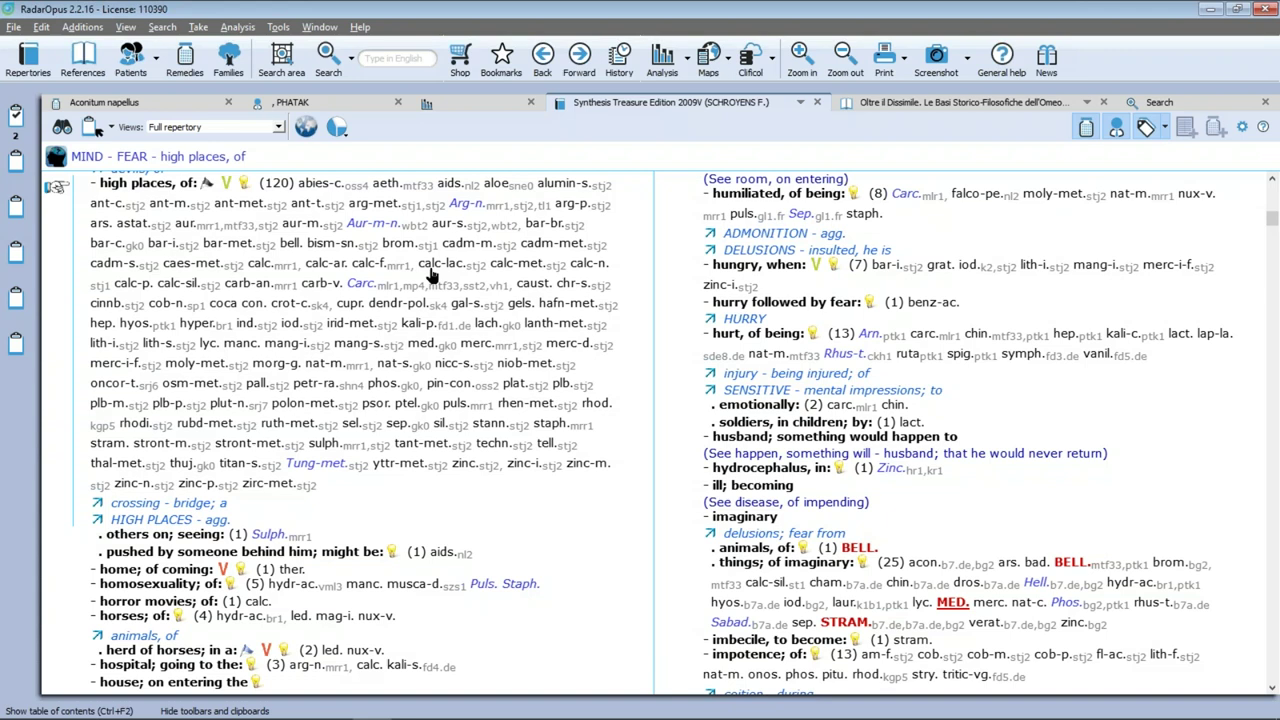
# Check the high places rubric in the Kent + provings view and set the view to Kent Repertory (revised)
pyautogui.click(279, 128)
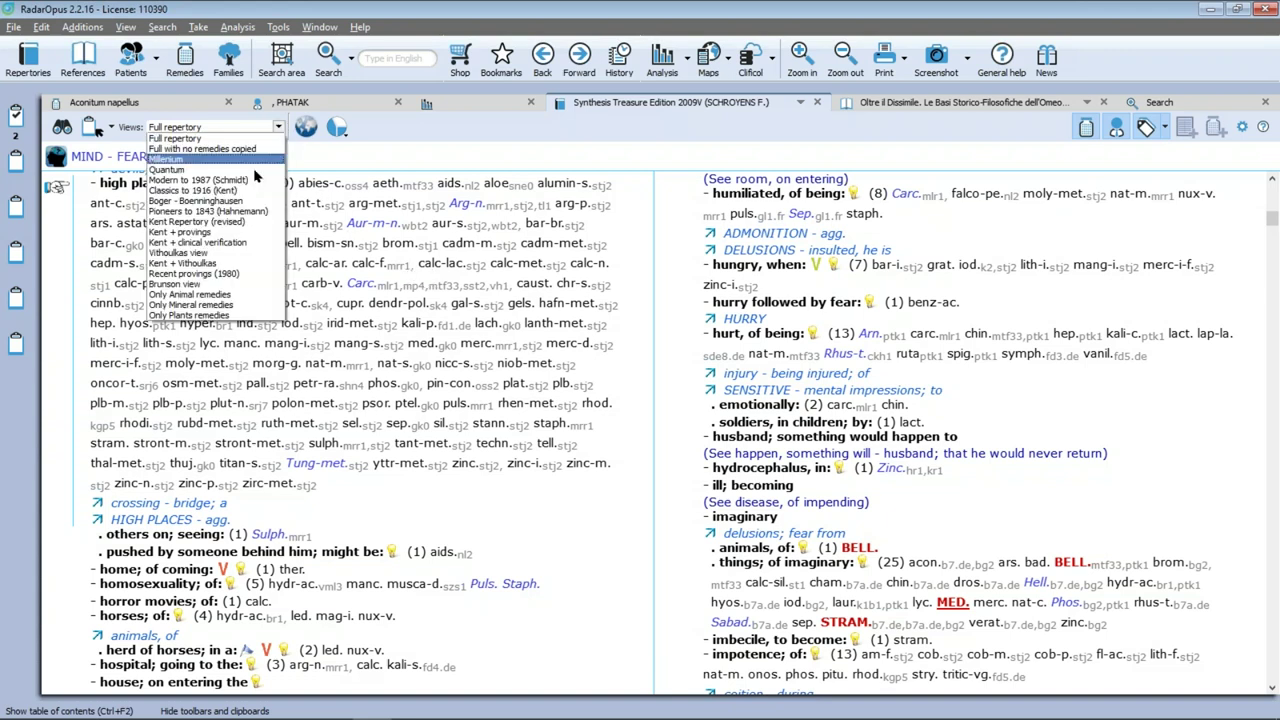
pyautogui.click(232, 235)
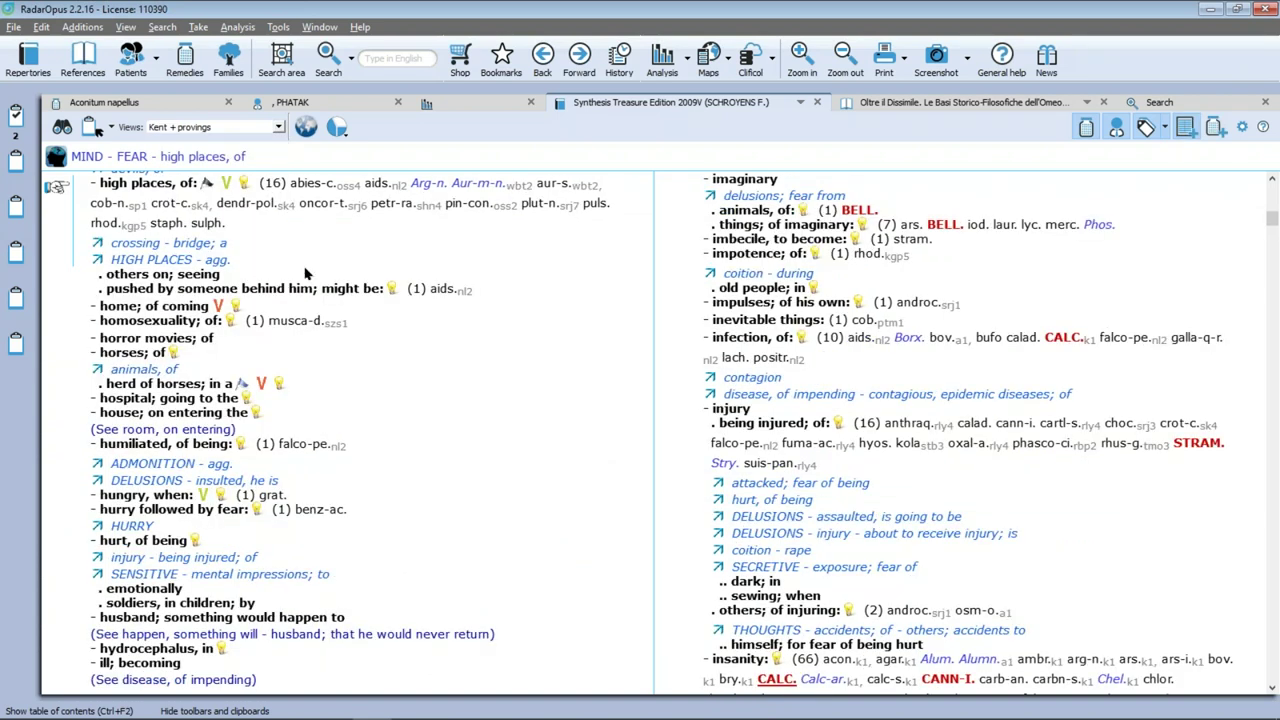
pyautogui.click(279, 127)
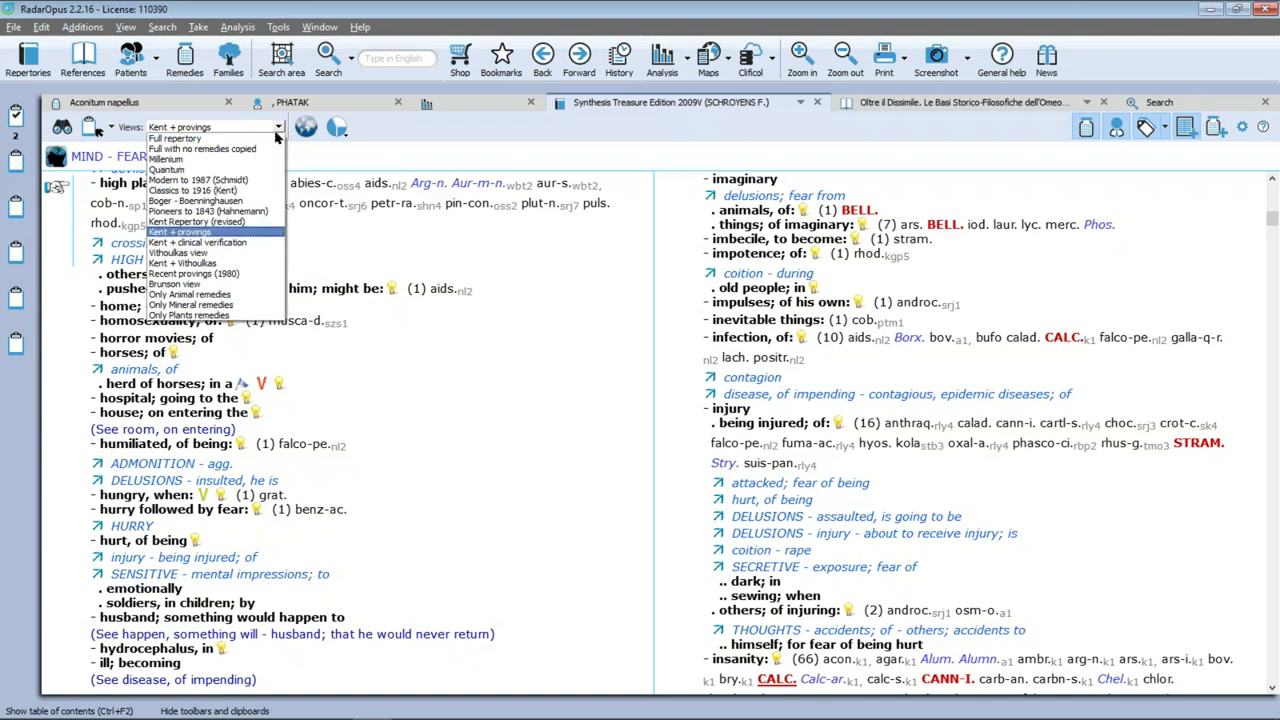
pyautogui.click(221, 222)
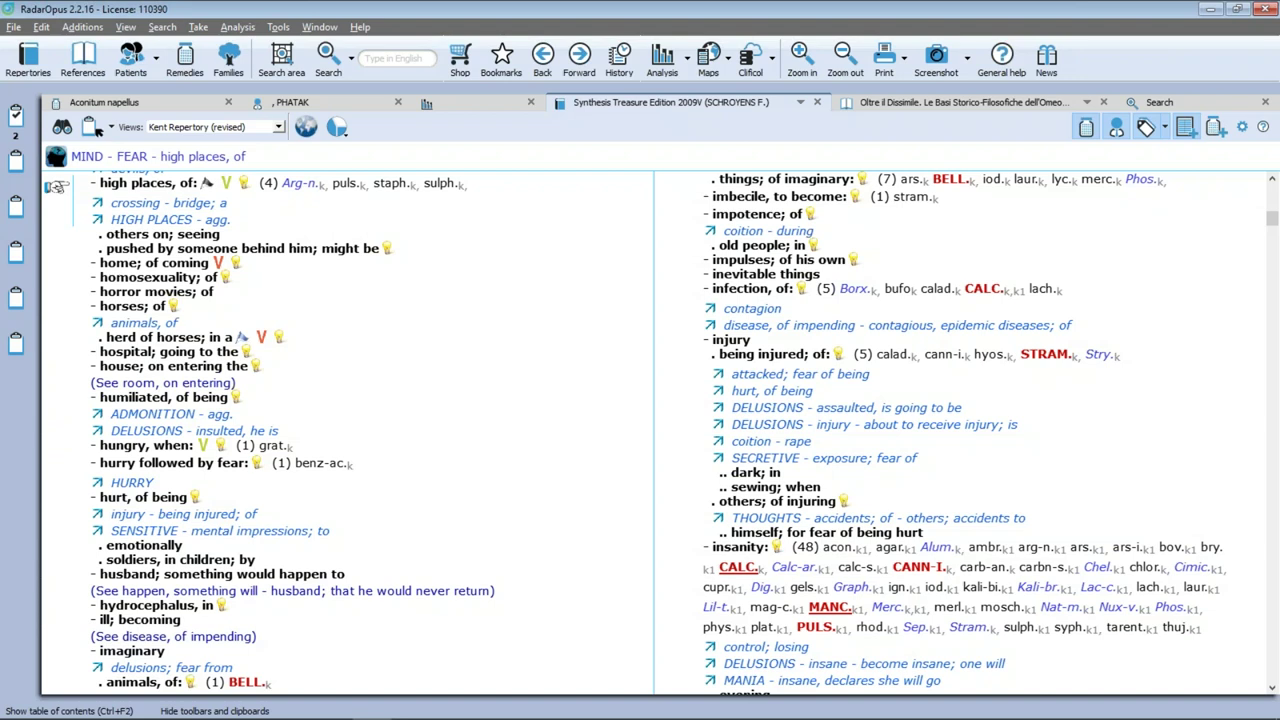
# Switch to the RadarOpus 3.0.3 window showing the rubric GENERALS - WEAKNESS
pyautogui.hotkey('alt', 'Tab')
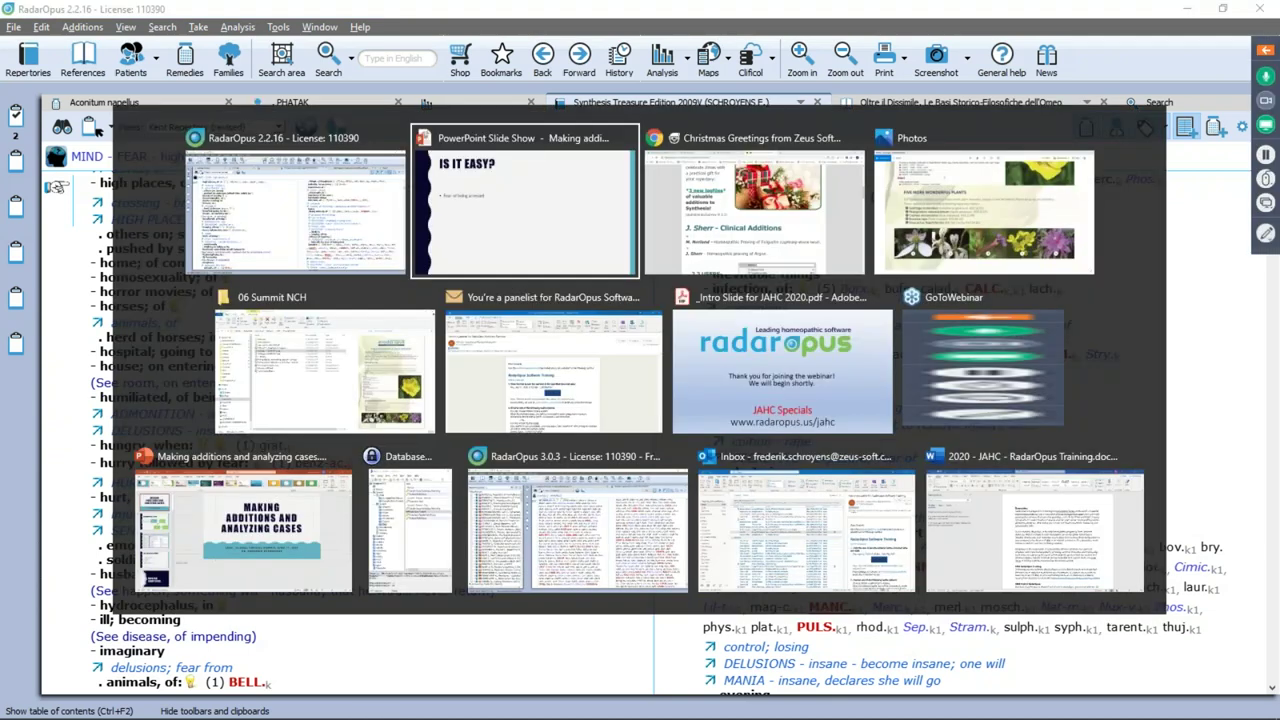
pyautogui.hotkey('alt', 'Tab')
pyautogui.hotkey('alt', 'Tab')
pyautogui.hotkey('alt', 'Tab')
pyautogui.hotkey('alt', 'Tab')
pyautogui.hotkey('alt', 'Tab')
pyautogui.hotkey('alt', 'Tab')
pyautogui.hotkey('alt', 'Tab')
pyautogui.hotkey('alt', 'Tab')
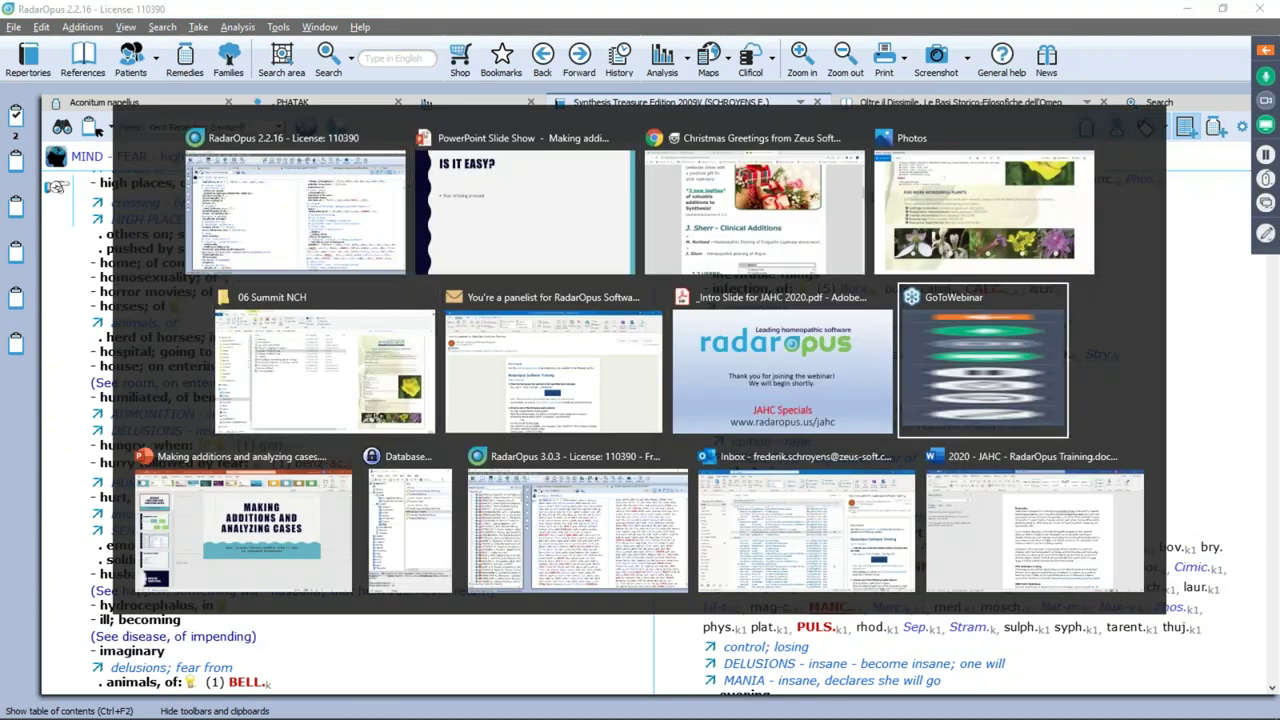
pyautogui.hotkey('alt', 'Tab')
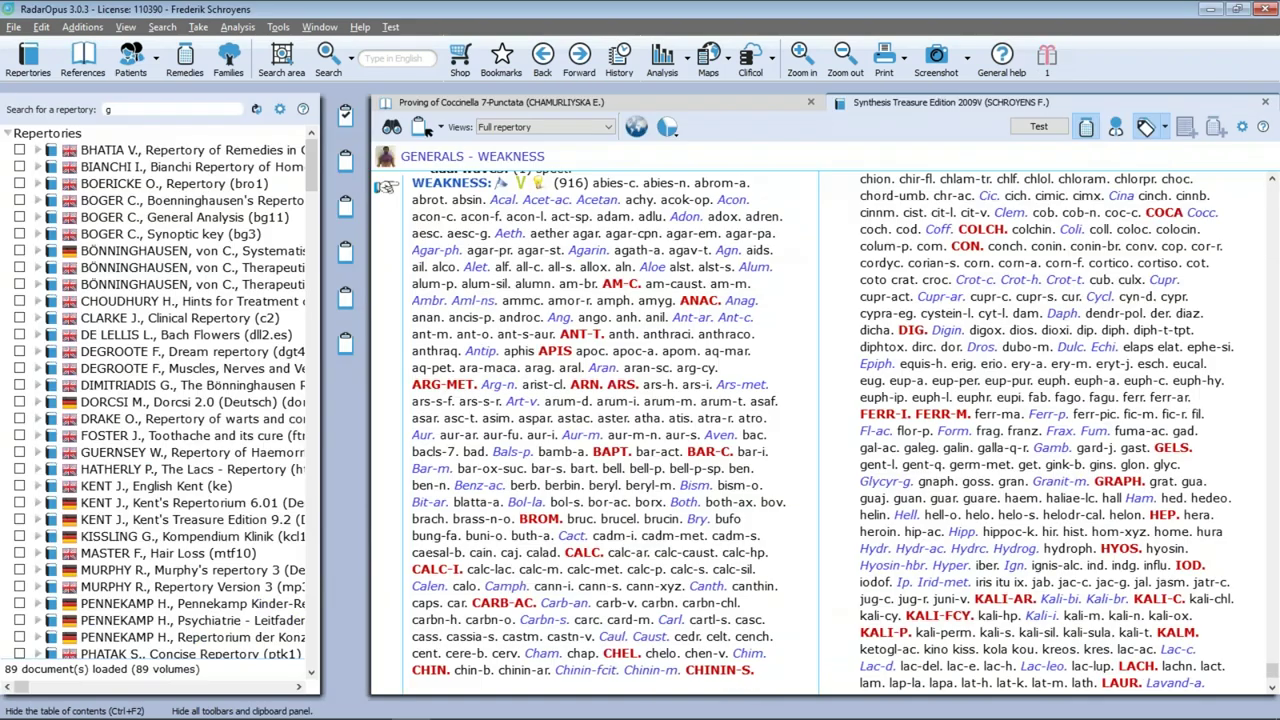
# Look at the options for adding a symptom level below GENERALS - WEAKNESS, cancel, and return to RadarOpus 2.2.16
pyautogui.click(96, 32)
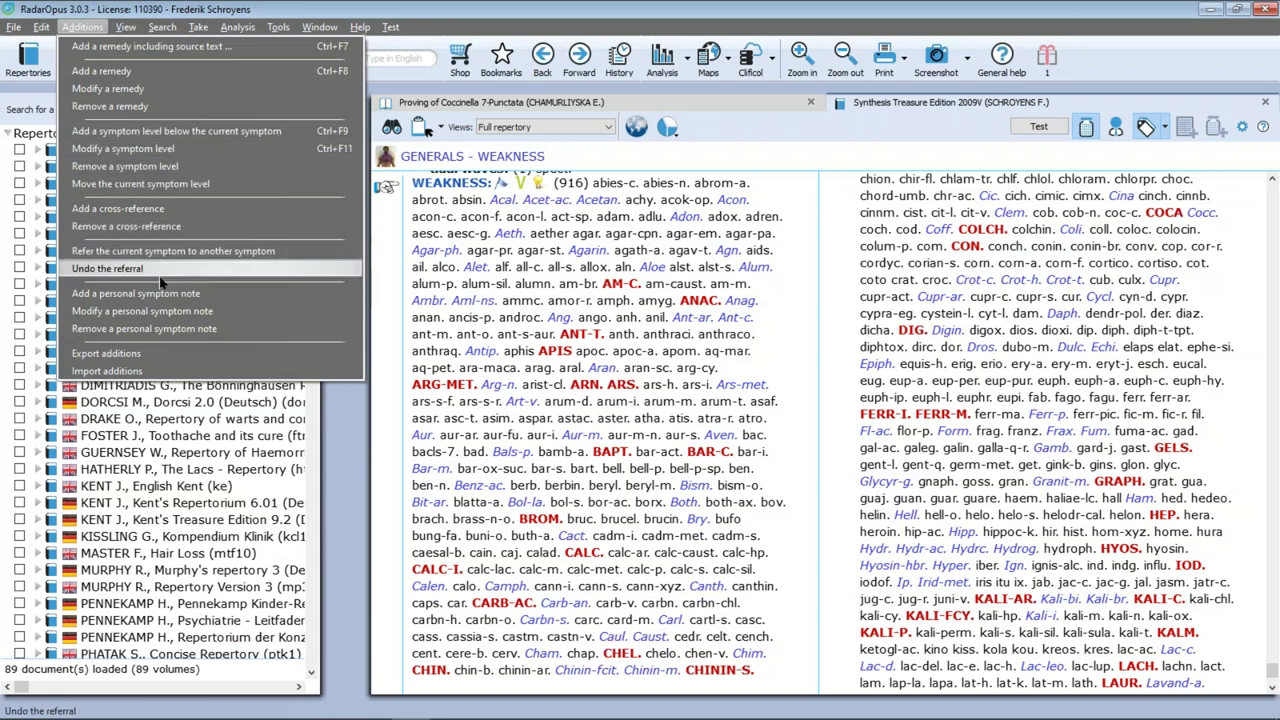
pyautogui.click(150, 131)
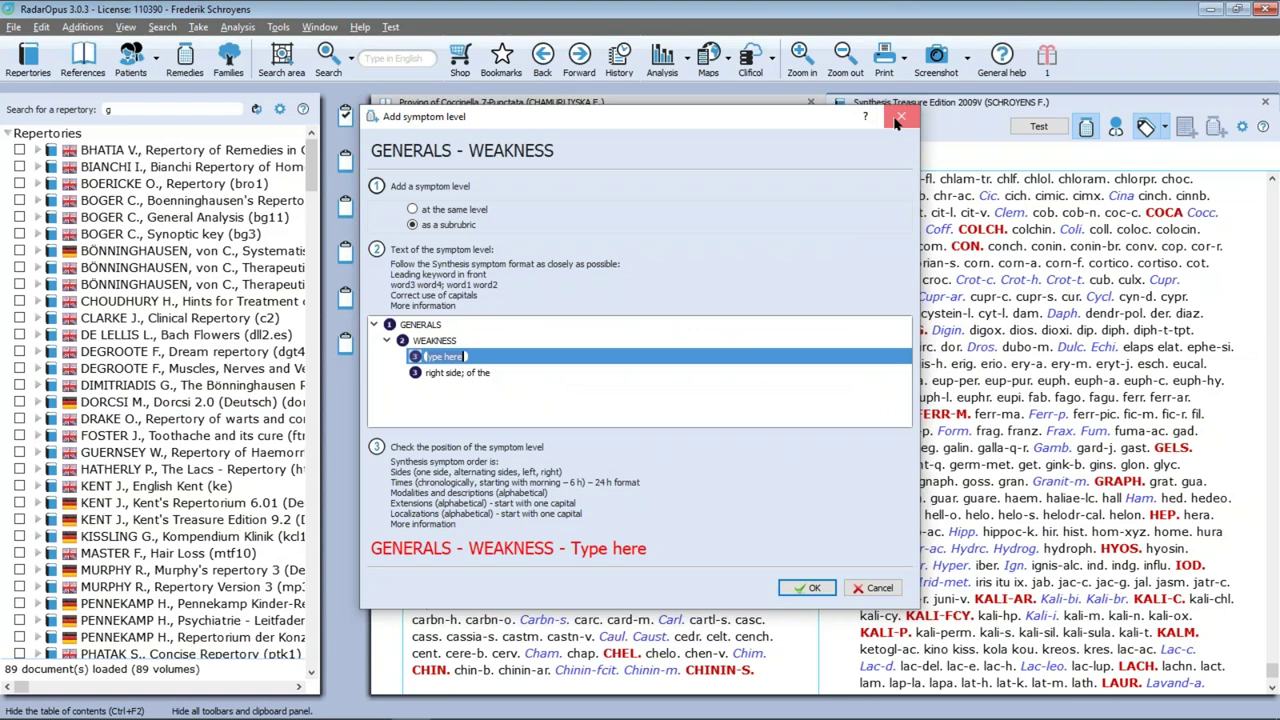
pyautogui.click(899, 119)
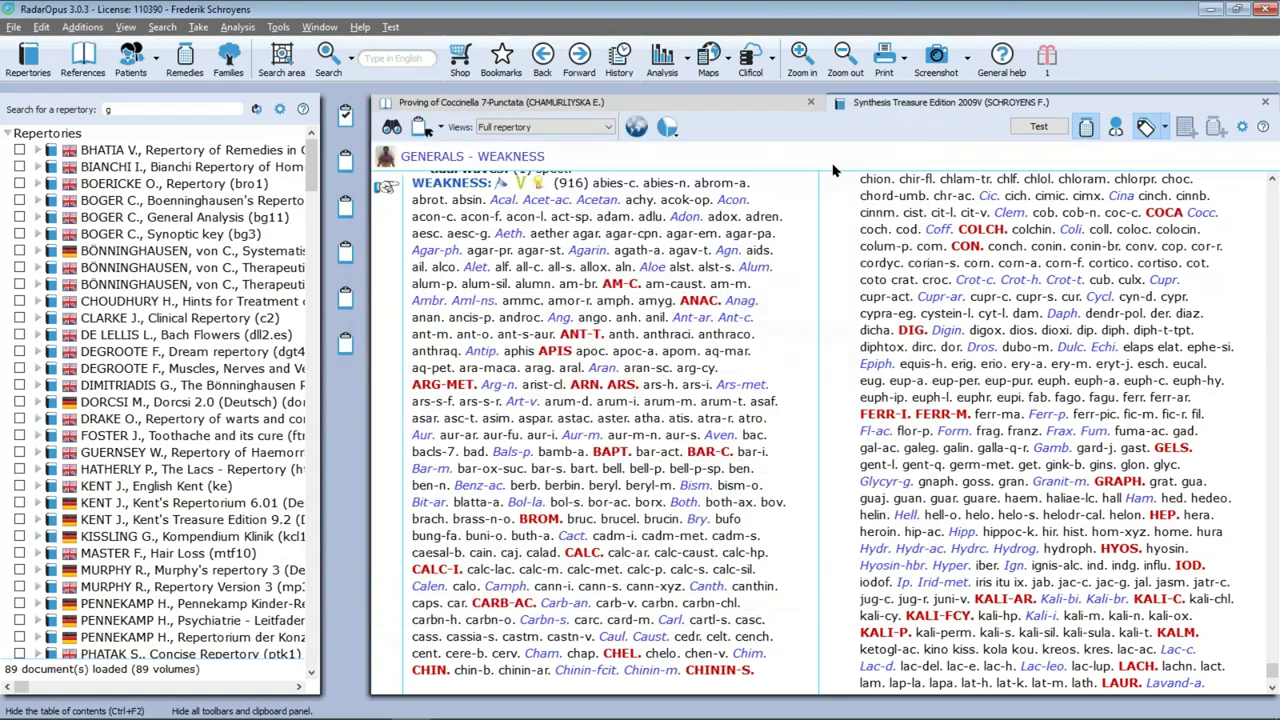
pyautogui.hotkey('alt', 'Tab')
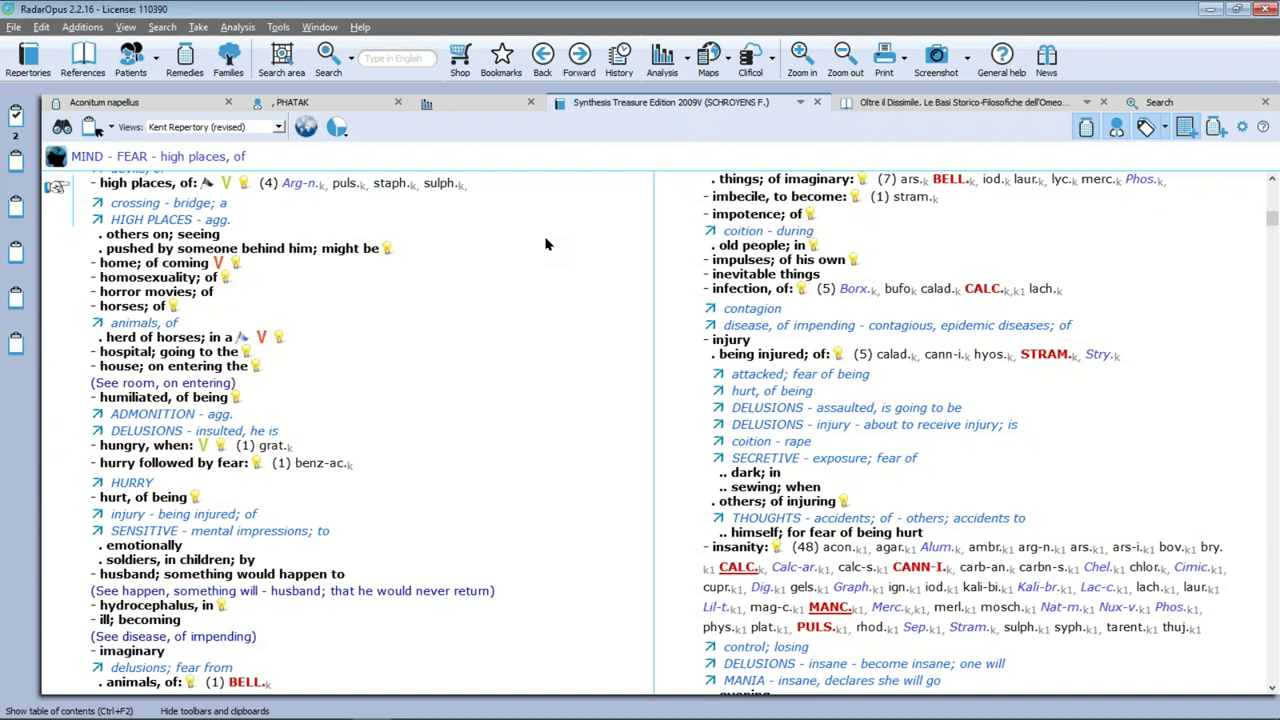
pyautogui.hotkey('alt', 'Tab')
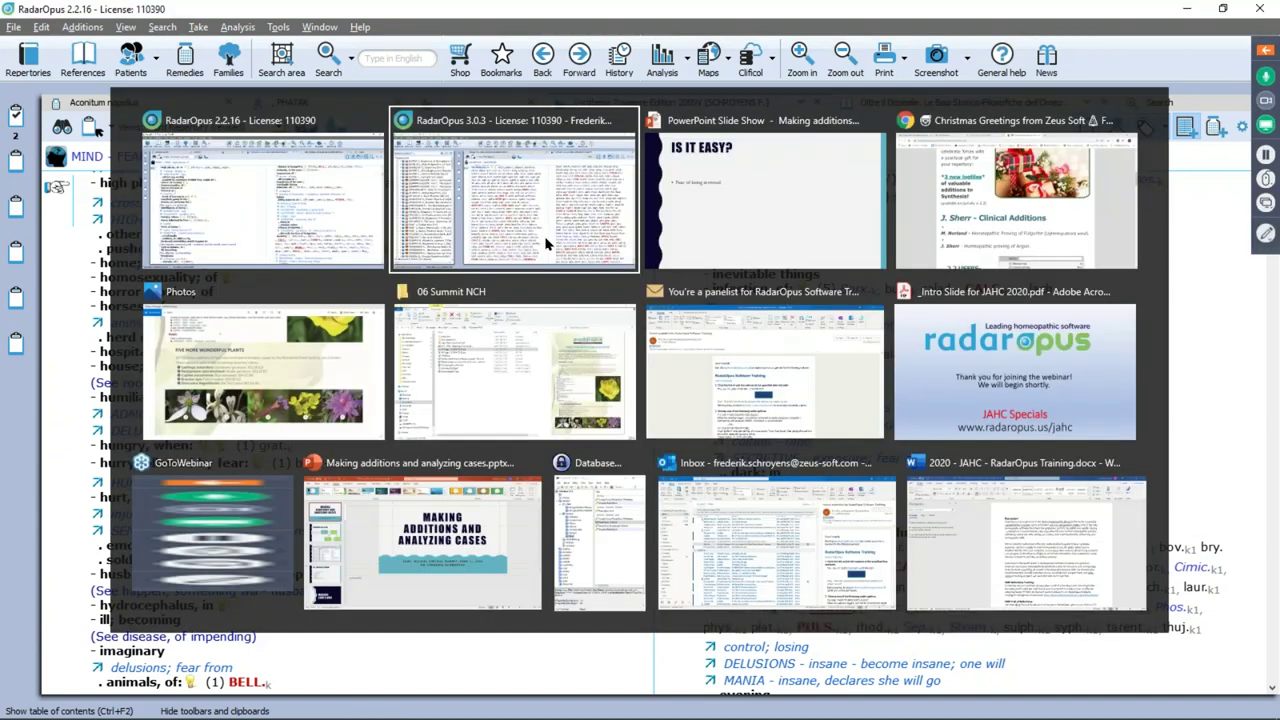
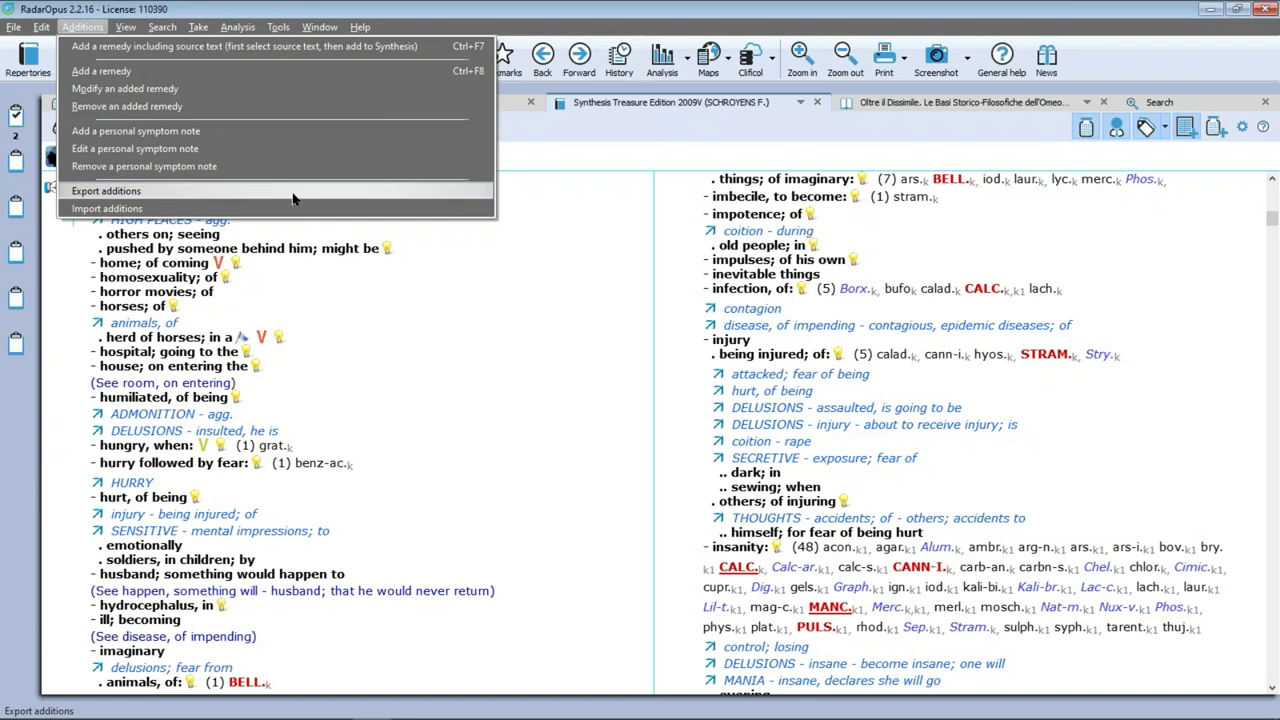
# Export all Synthesis Treasure Edition additions, including those imported from other users, to a log file in C:/RadarOpus//Data/User/Log
pyautogui.click(293, 199)
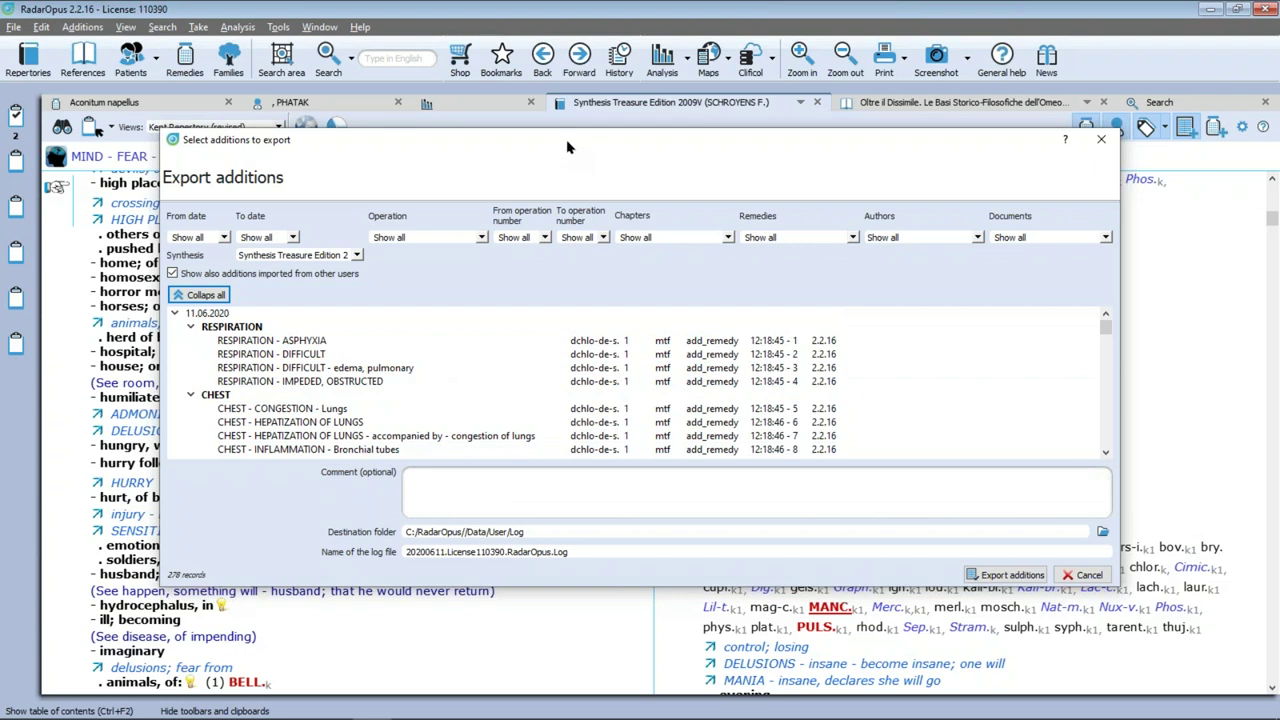
pyautogui.moveTo(567, 142); pyautogui.dragTo(561, 121)
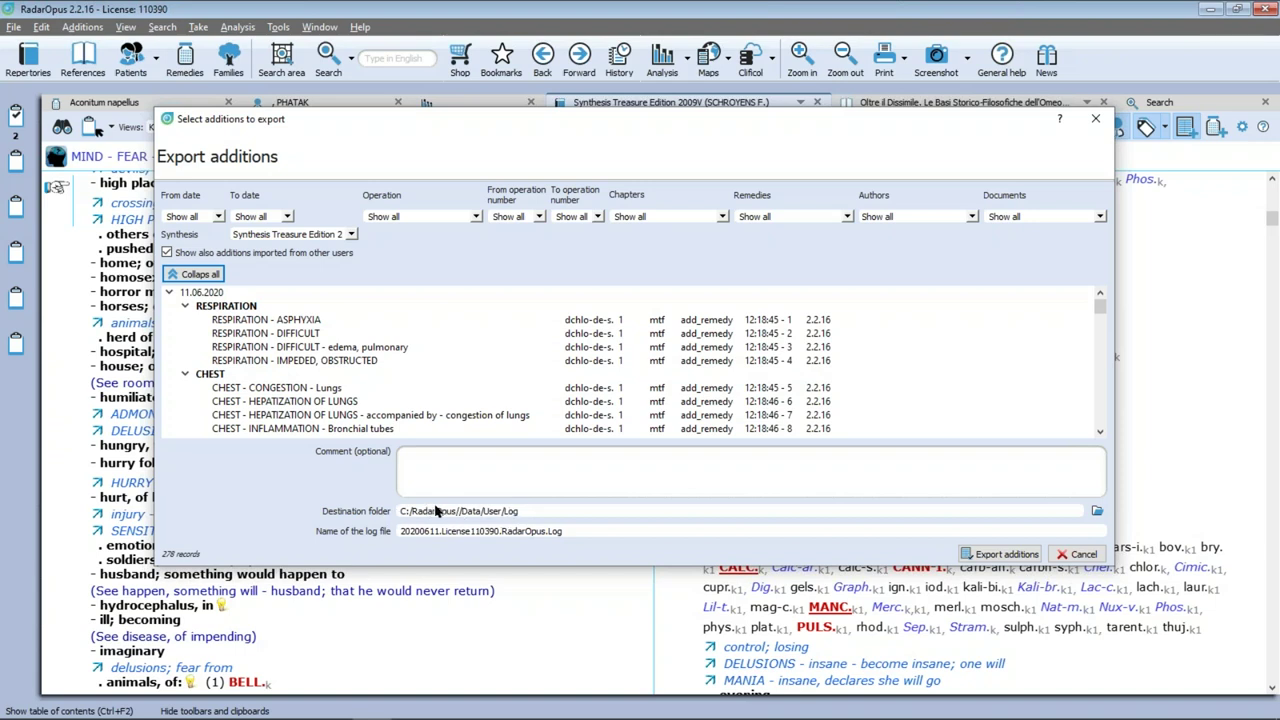
pyautogui.click(1004, 557)
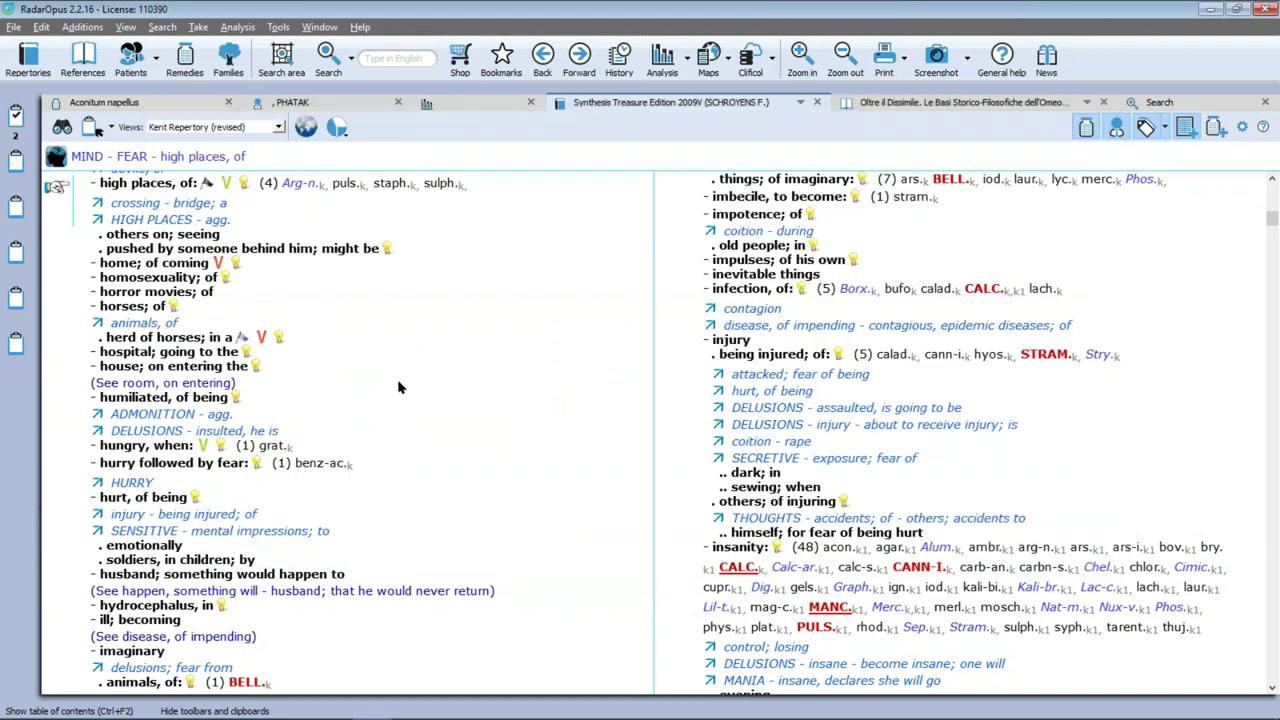
# Switch to File Explorer and open the folder C:\RadarOpus\Data\User\Log
pyautogui.moveTo(380, 712)
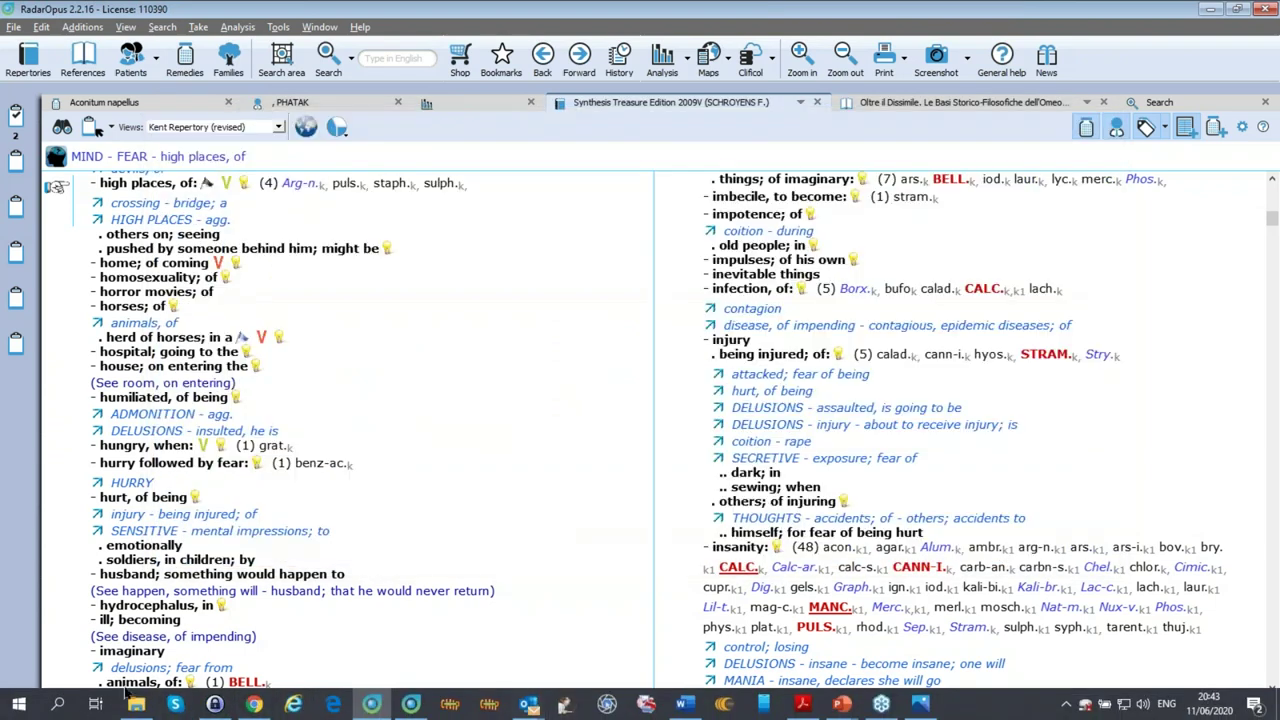
pyautogui.click(136, 706)
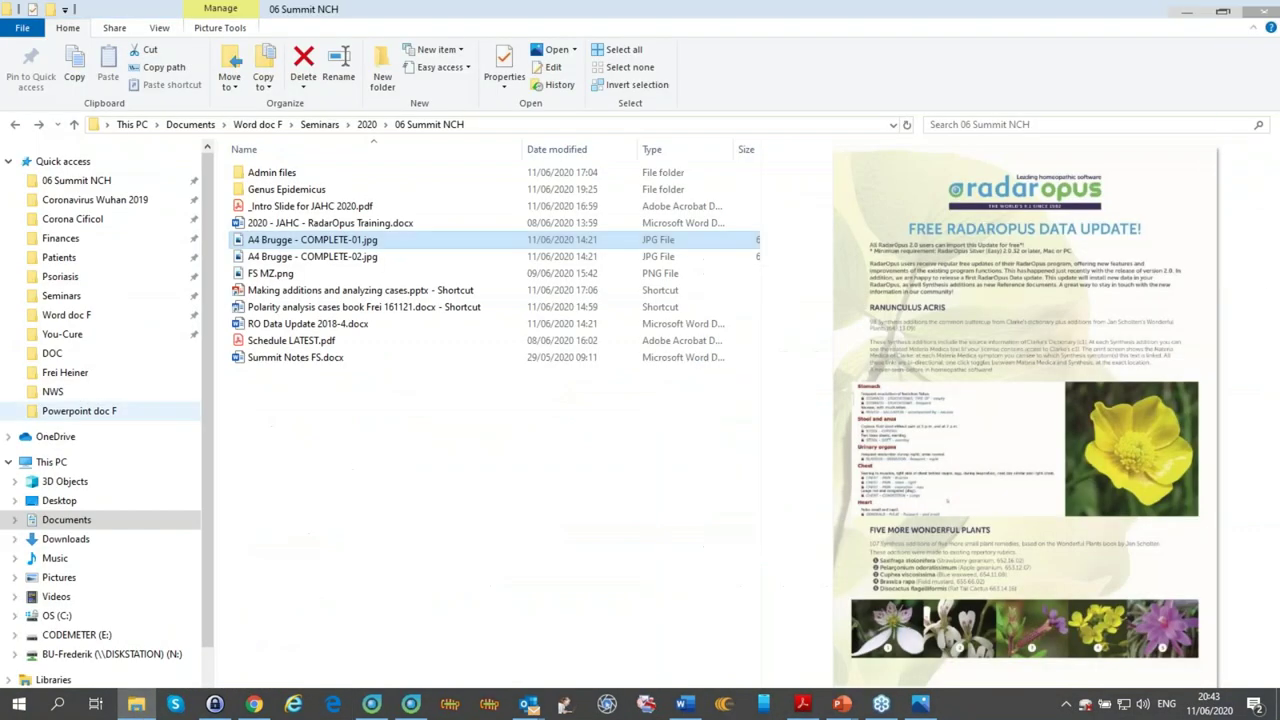
pyautogui.click(60, 615)
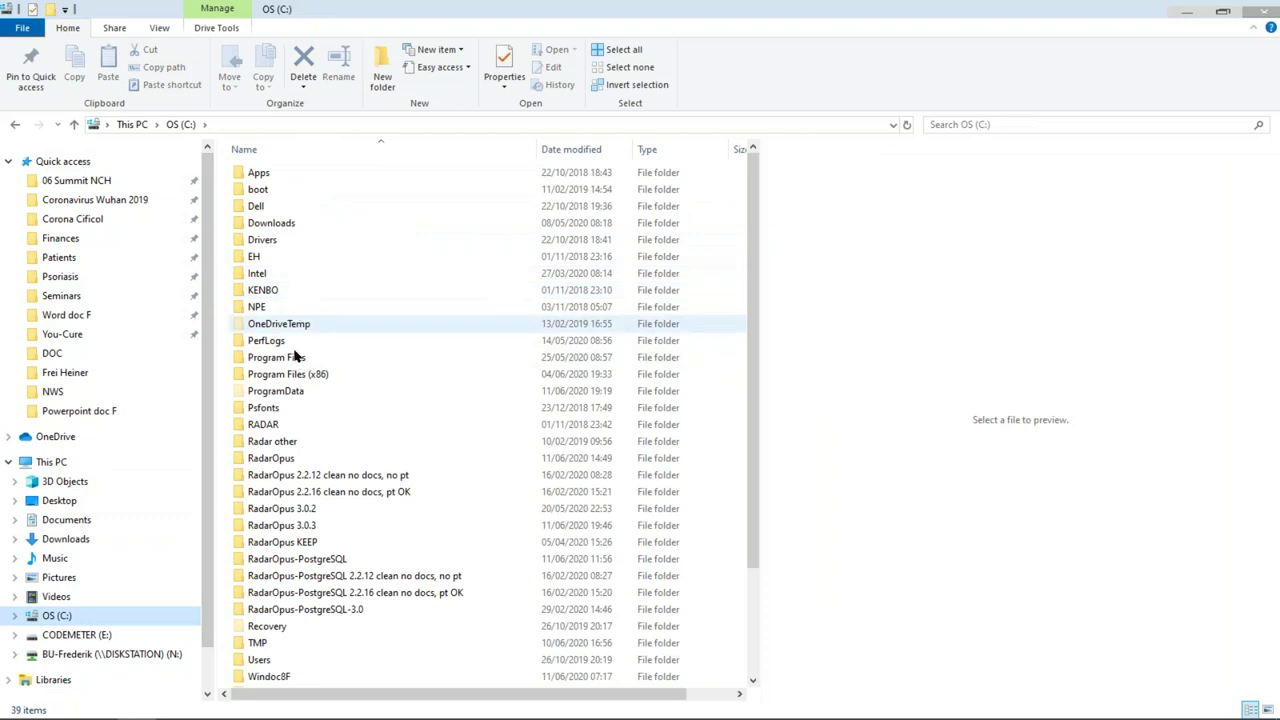
pyautogui.click(257, 459)
pyautogui.doubleClick(257, 459)
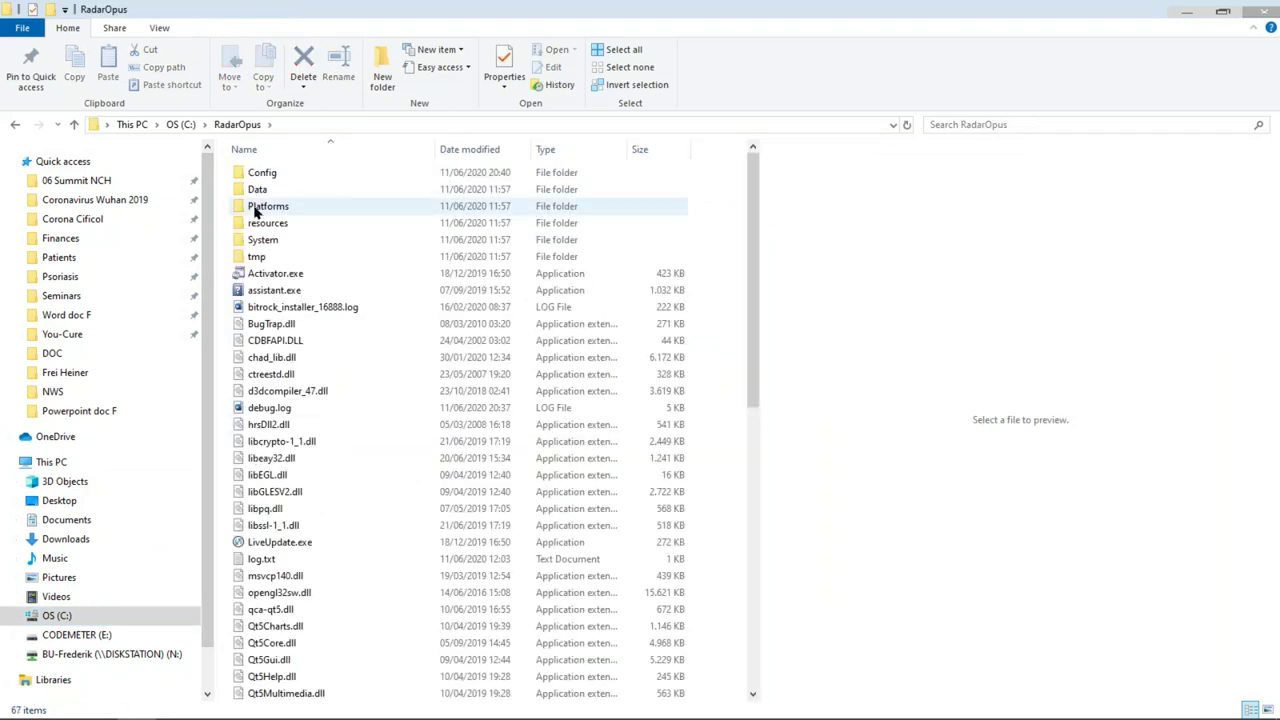
pyautogui.doubleClick(257, 190)
pyautogui.doubleClick(256, 222)
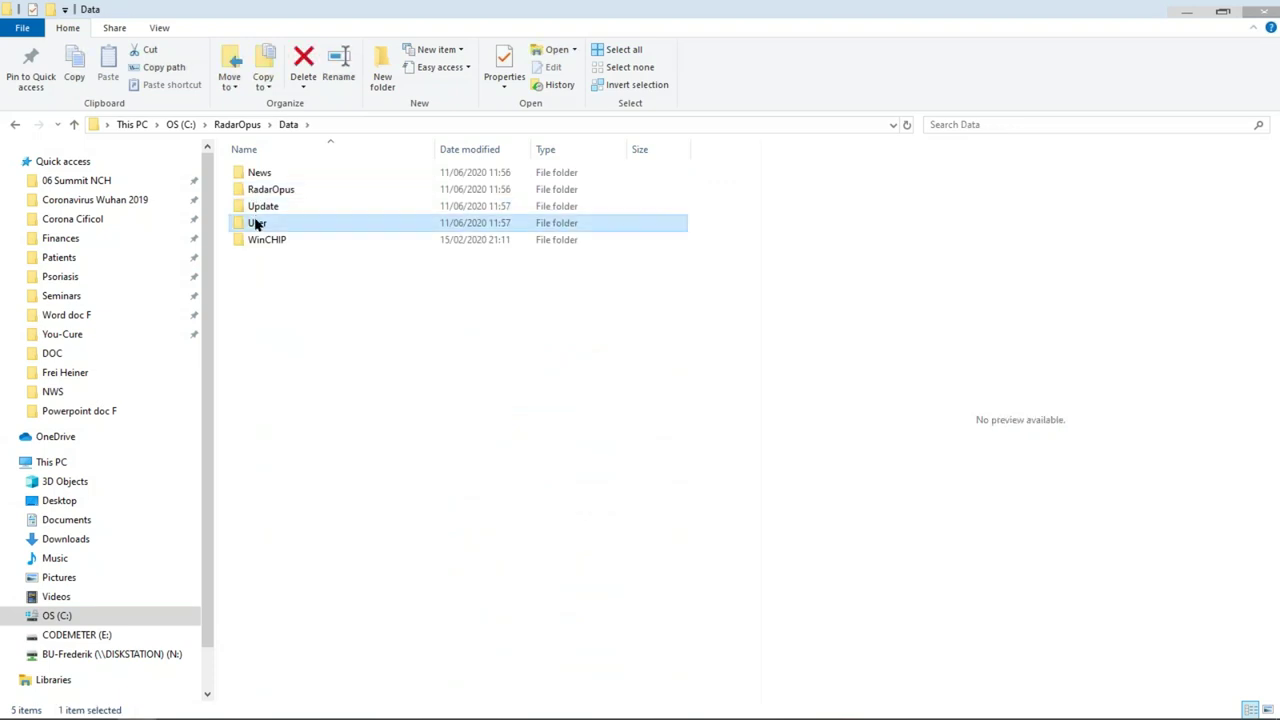
pyautogui.doubleClick(255, 190)
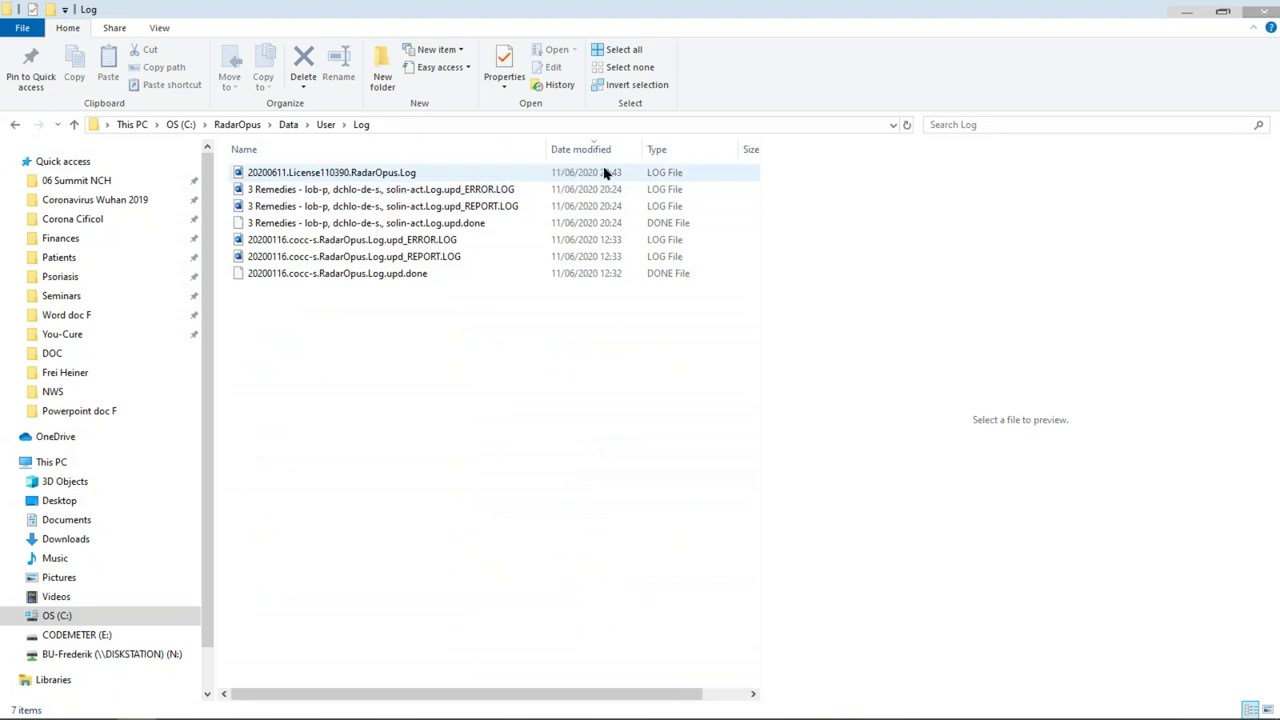
# Send the newly exported RadarOpus additions log file to a mail recipient as an attachment to a new message
pyautogui.click(342, 172)
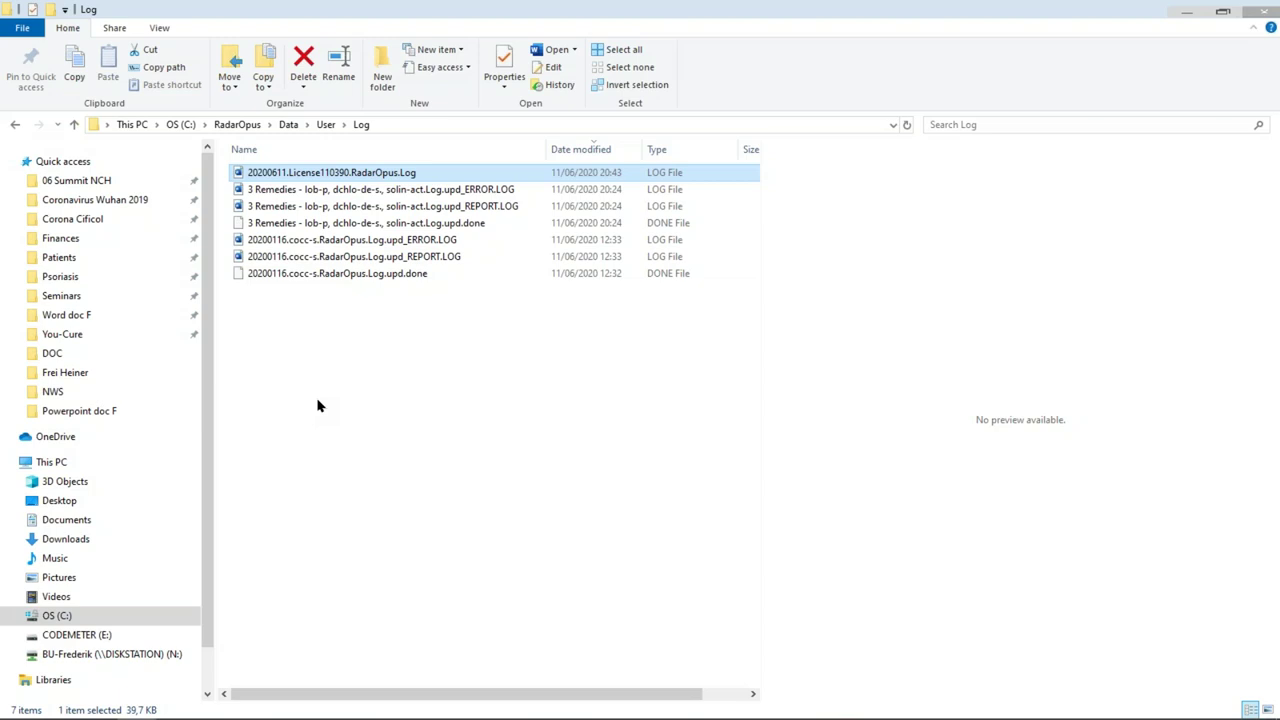
pyautogui.rightClick(322, 173)
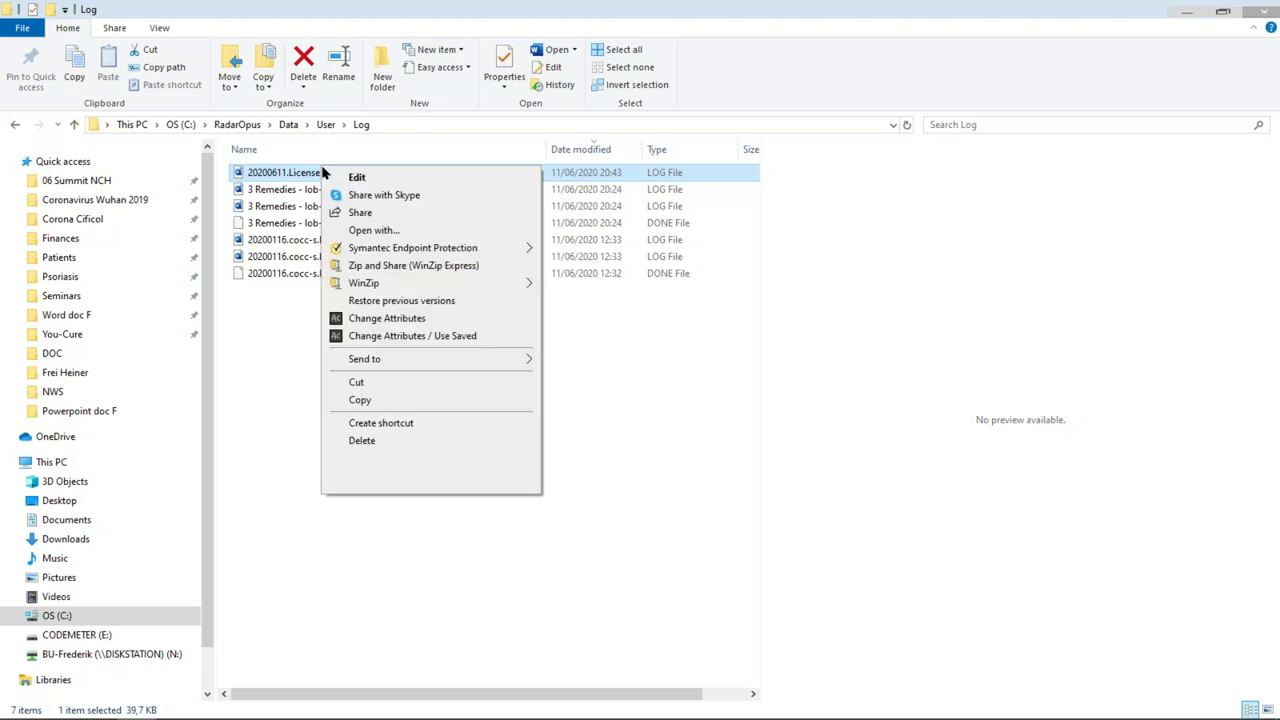
pyautogui.moveTo(472, 362)
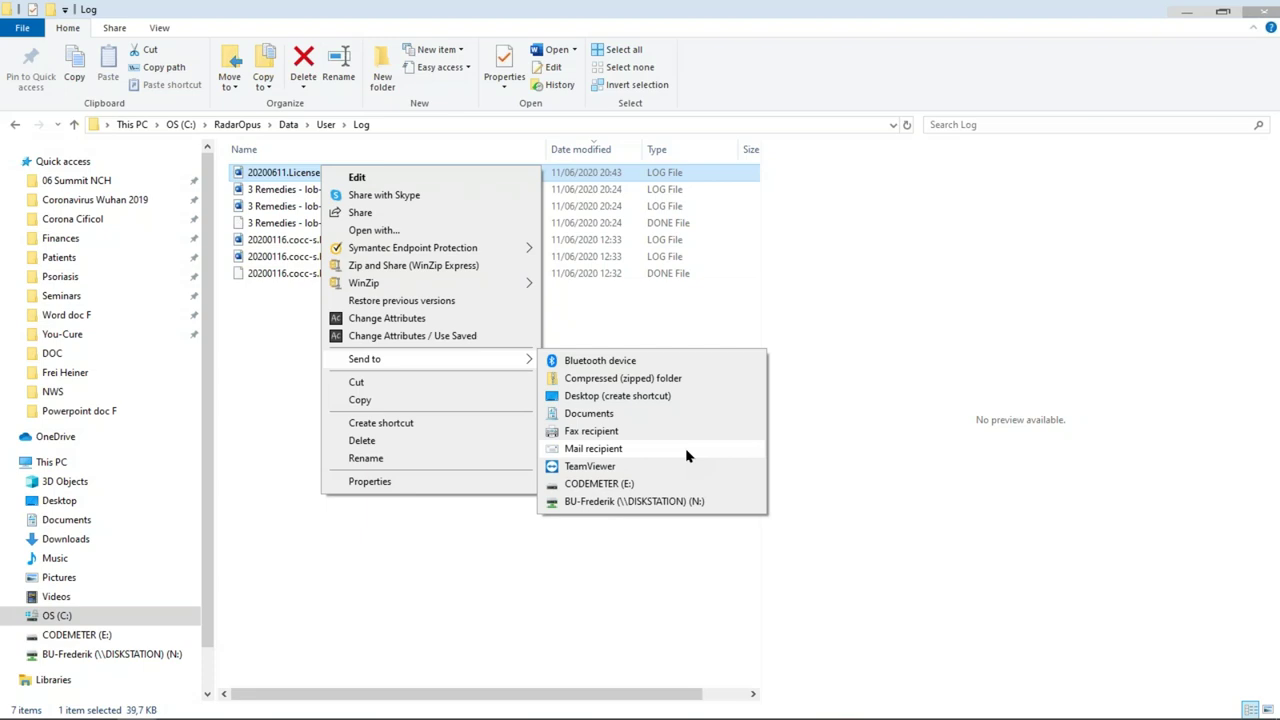
pyautogui.click(694, 451)
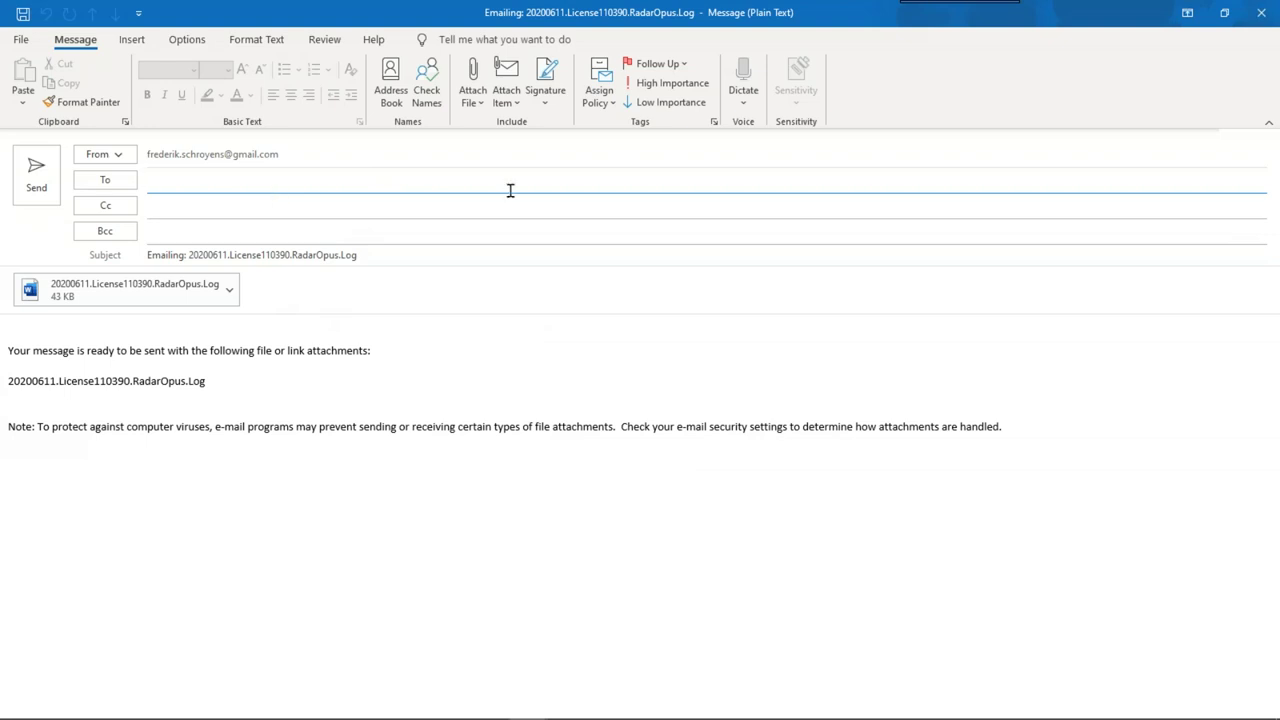
# Switch the message's sender to the zeus-soft.com account and fill in the recipient's e-mail as the main addressee
pyautogui.click(112, 154)
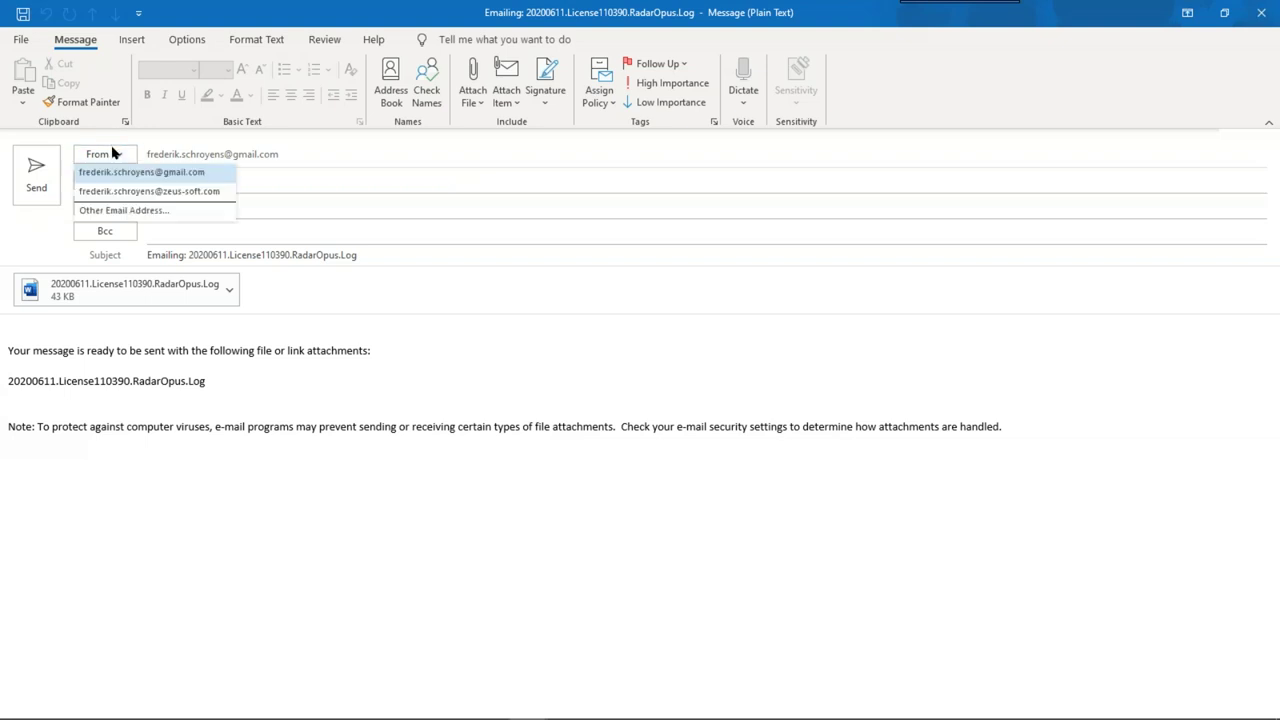
pyautogui.click(129, 194)
pyautogui.click(176, 175)
pyautogui.write('tim')
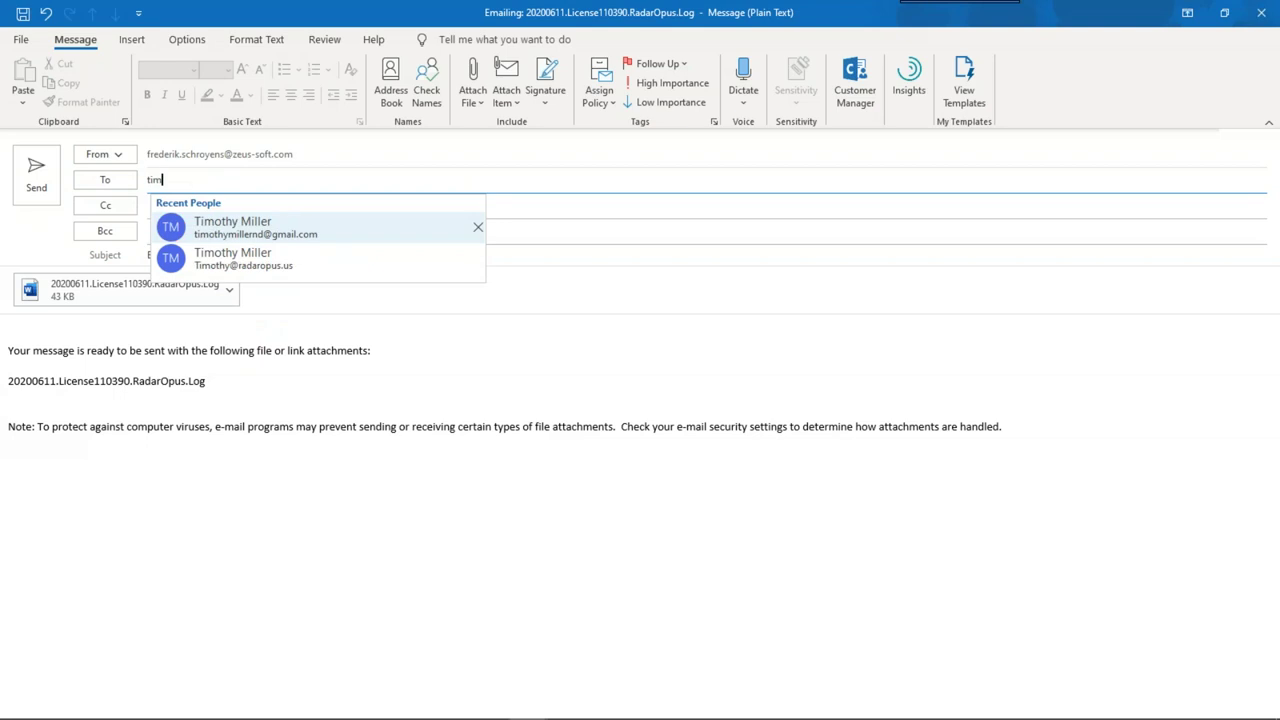
pyautogui.press('Return')
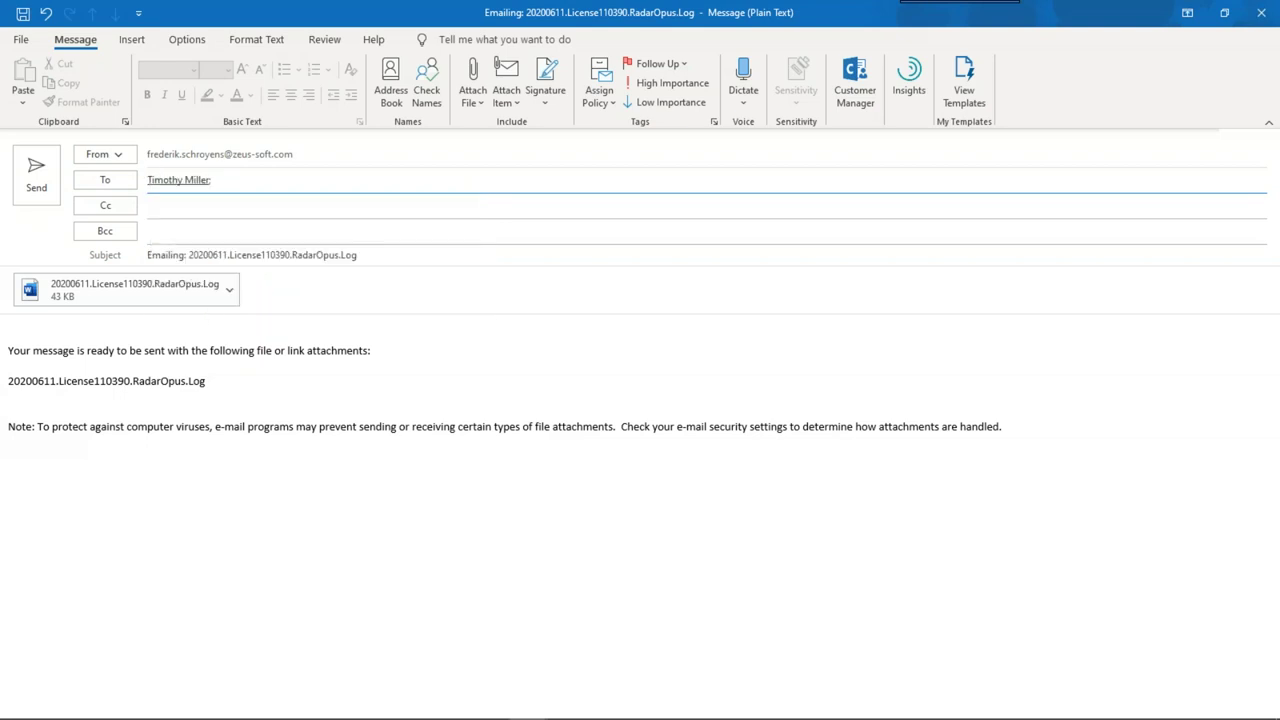
# Add the second contact as a Cc recipient and send the message with the additions log file
pyautogui.click(240, 208)
pyautogui.write('marco')
pyautogui.press('Return')
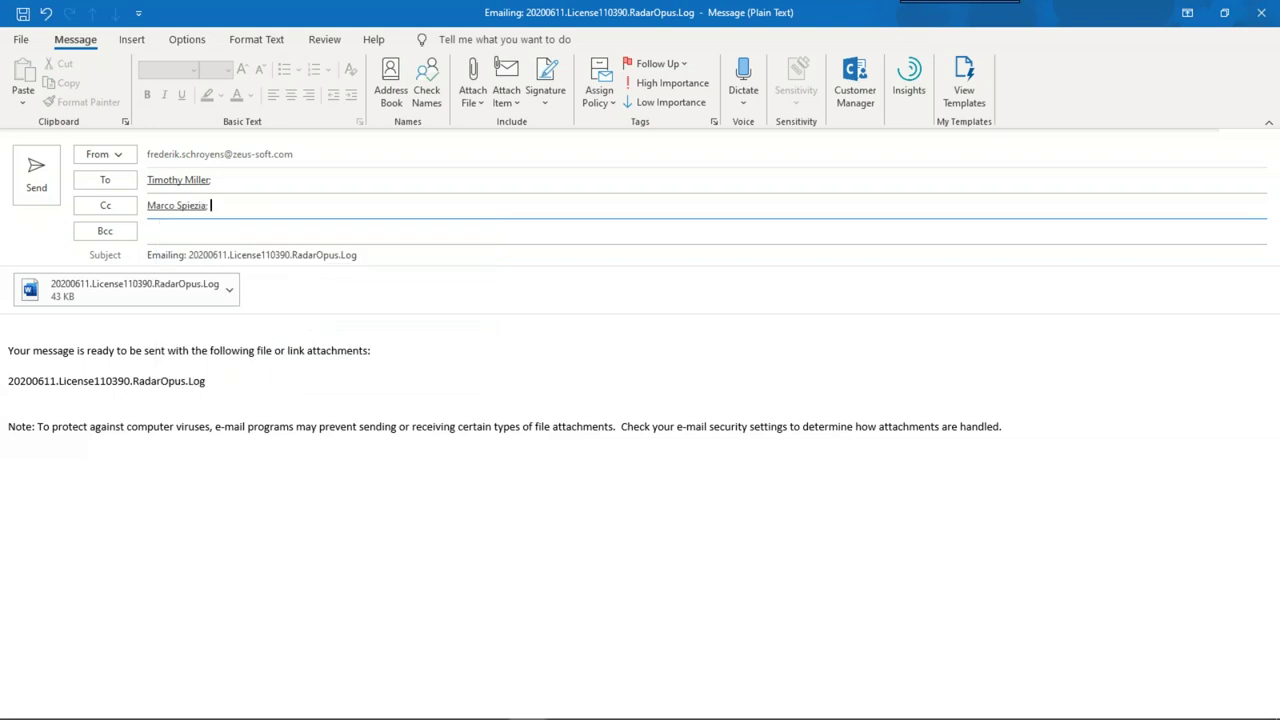
pyautogui.click(36, 170)
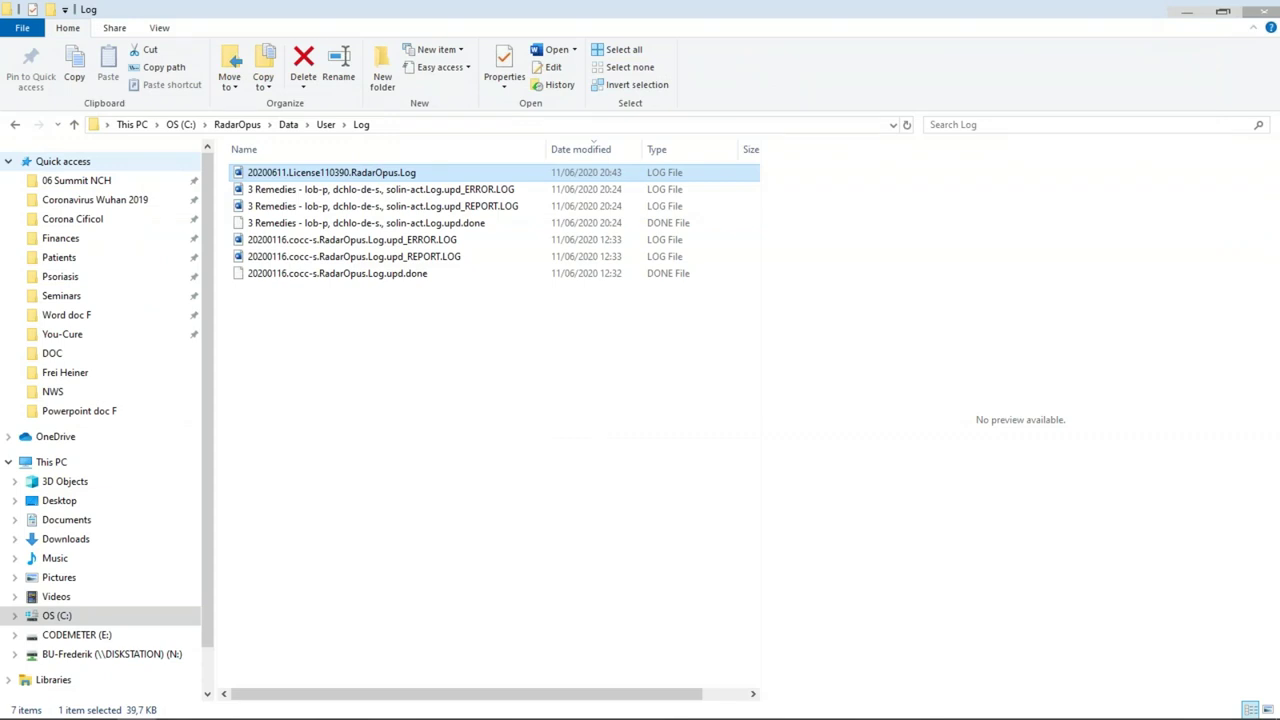
# Return to RadarOpus 2.2.16, look at the log file choice for importing additions, close it without importing, and switch to the Sharing Additions slide
pyautogui.hotkey('alt', 'Tab')
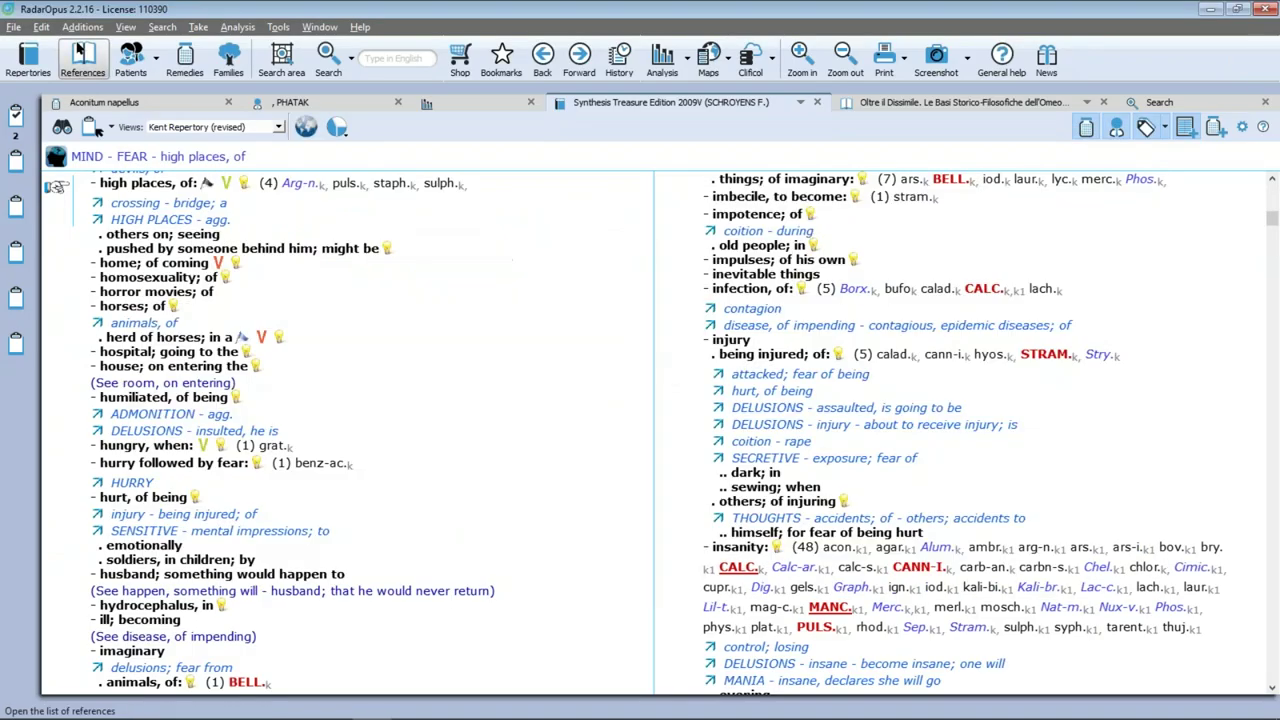
pyautogui.click(82, 27)
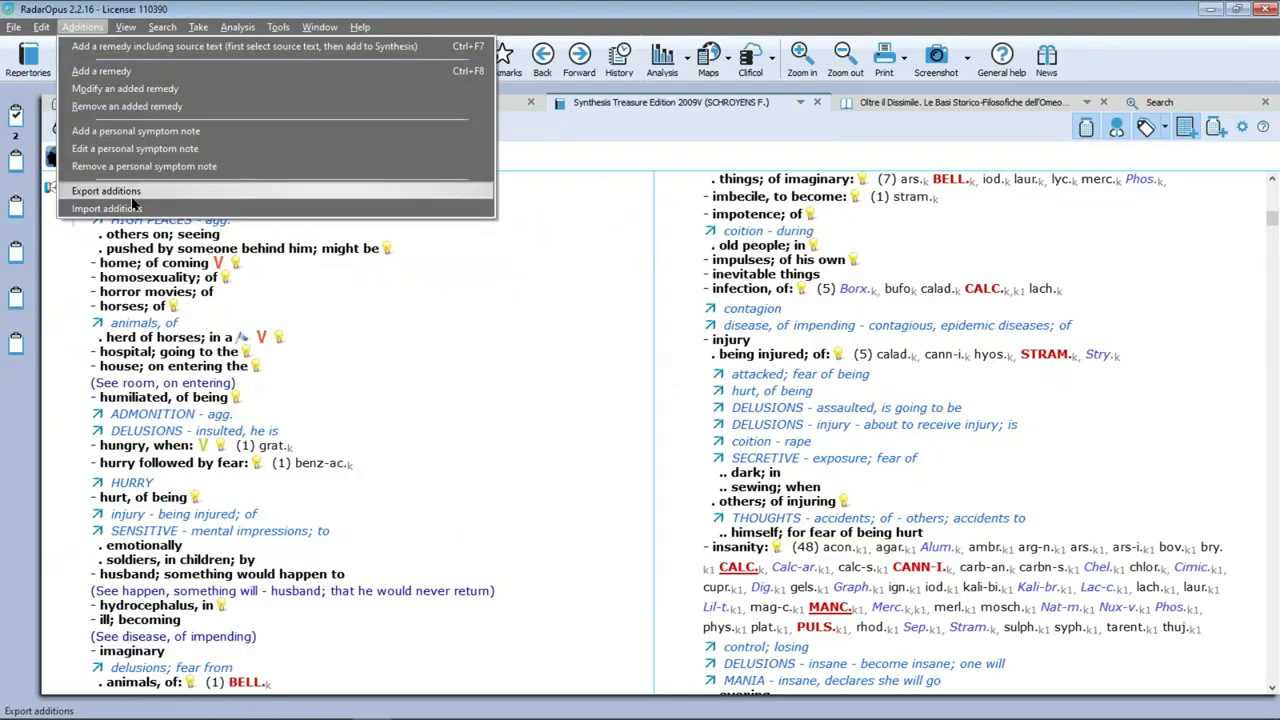
pyautogui.click(106, 208)
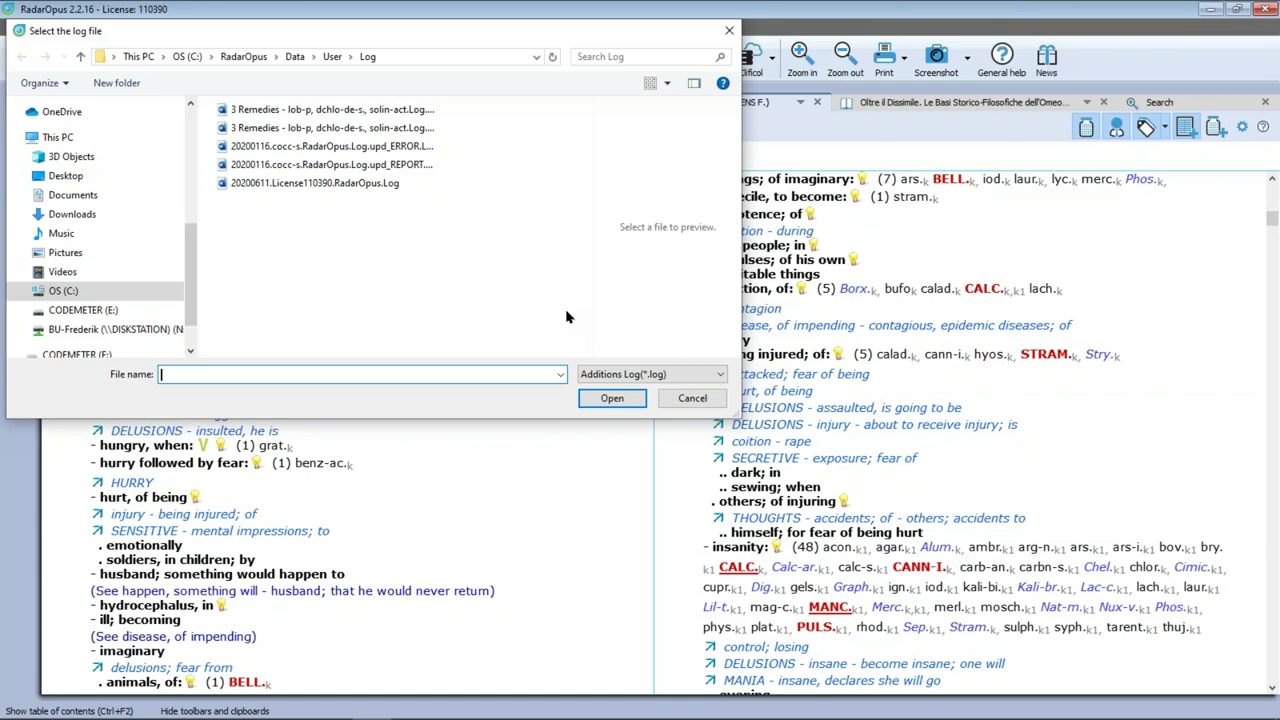
pyautogui.click(676, 402)
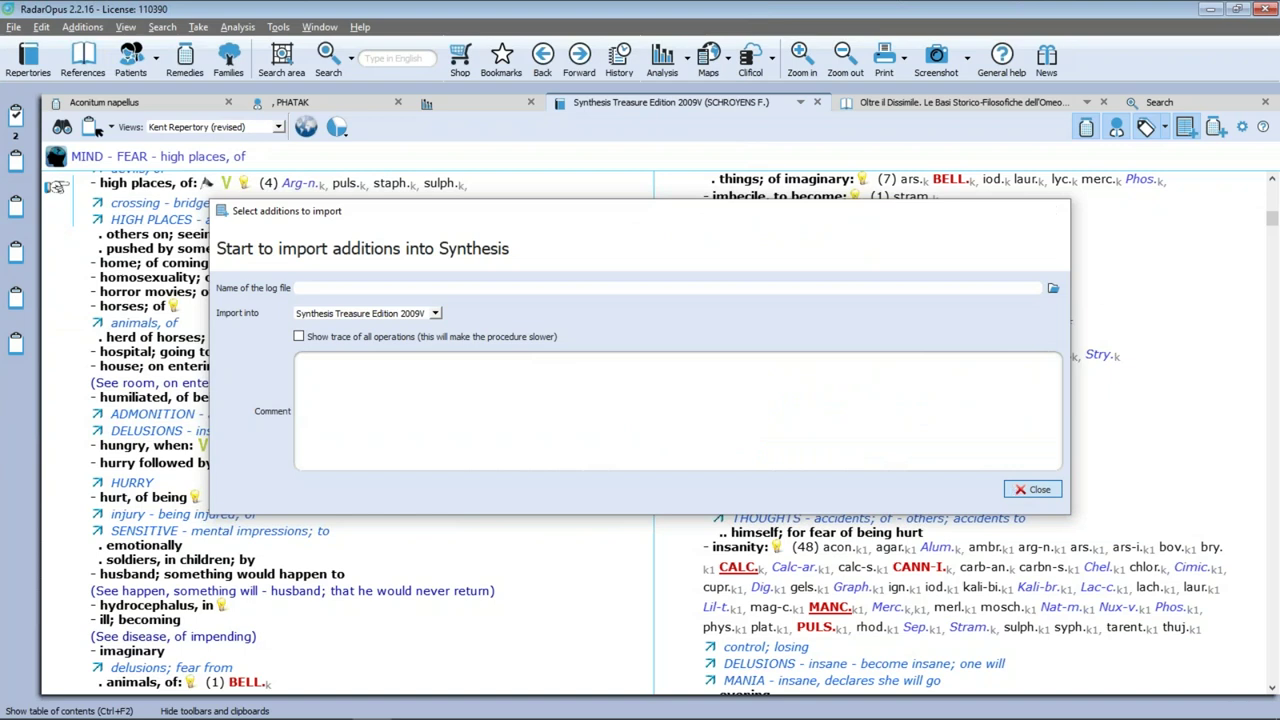
pyautogui.click(1015, 490)
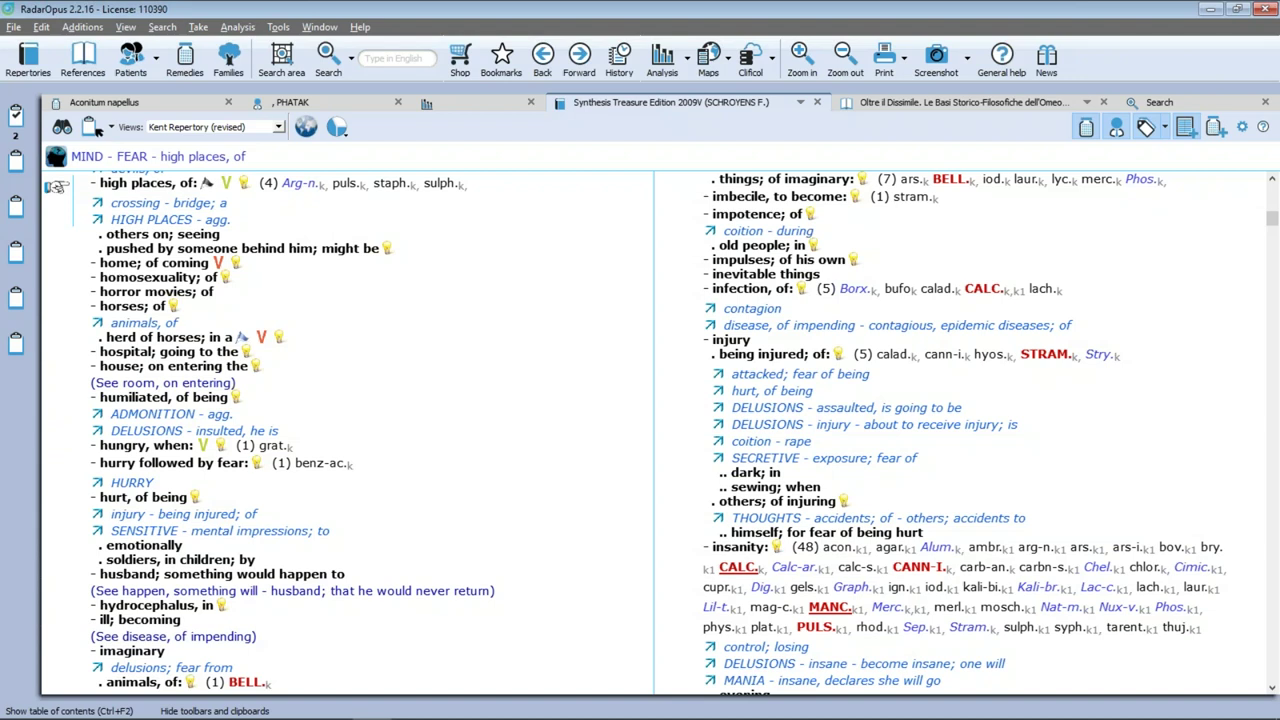
pyautogui.hotkey('alt', 'Tab')
pyautogui.press('Tab')
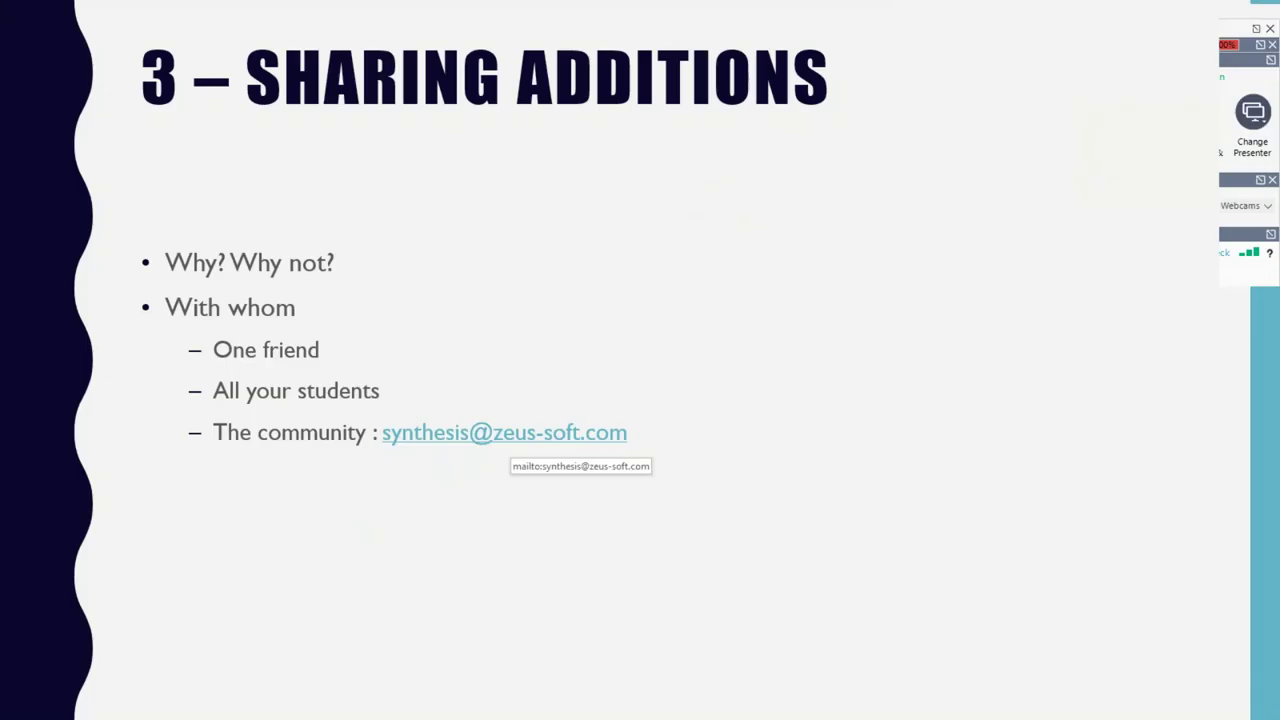
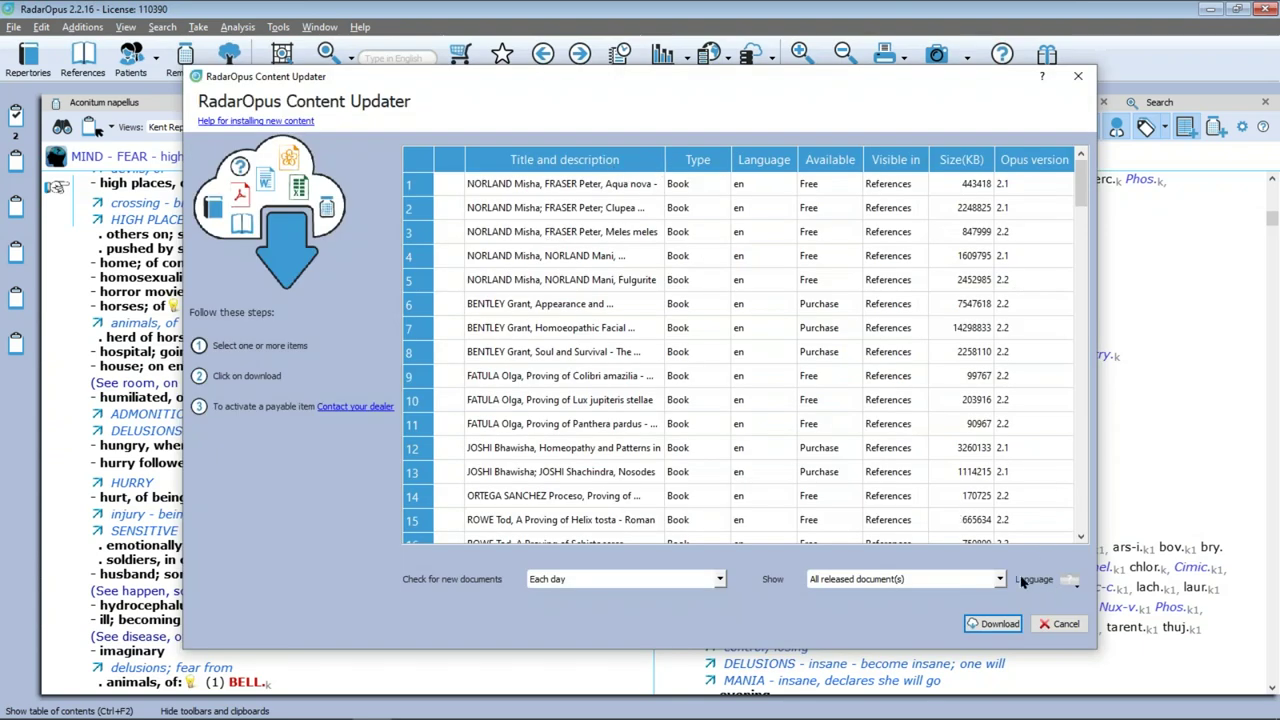
# Sort the RadarOpus Content Updater documents by type, examine the available additions, and close the updater without downloading
pyautogui.click(686, 163)
pyautogui.click(585, 188)
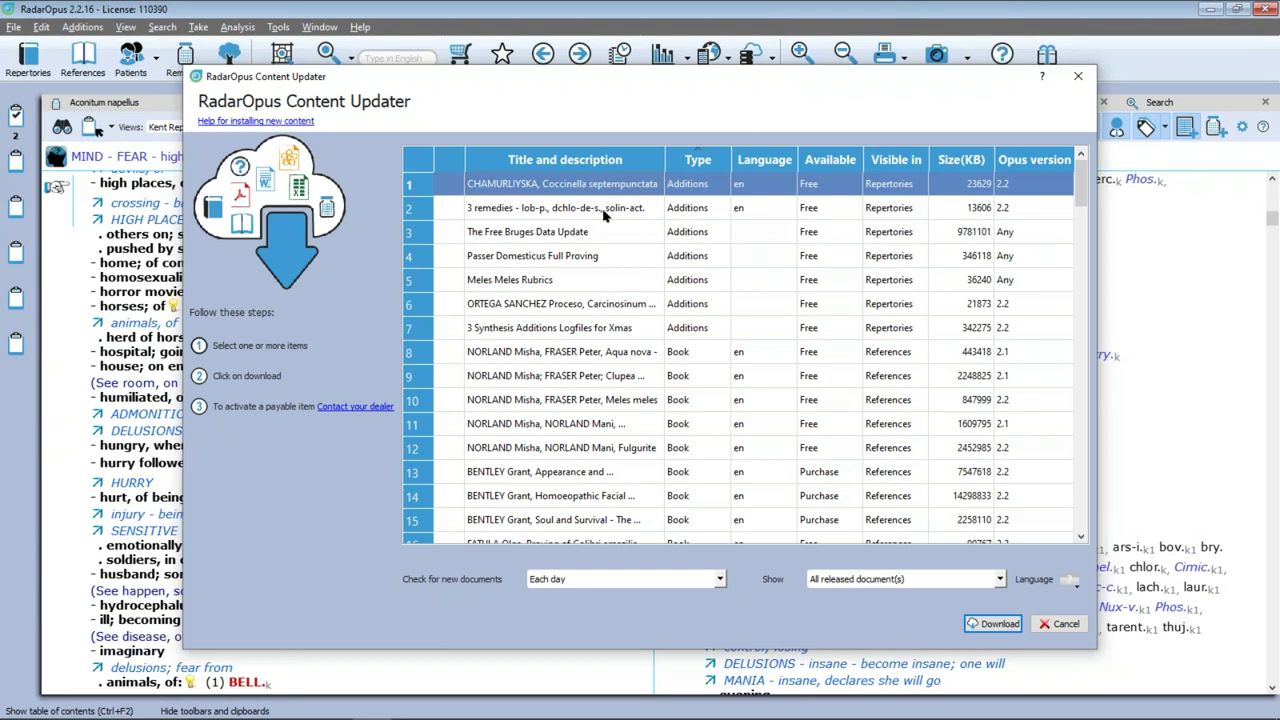
pyautogui.click(1050, 624)
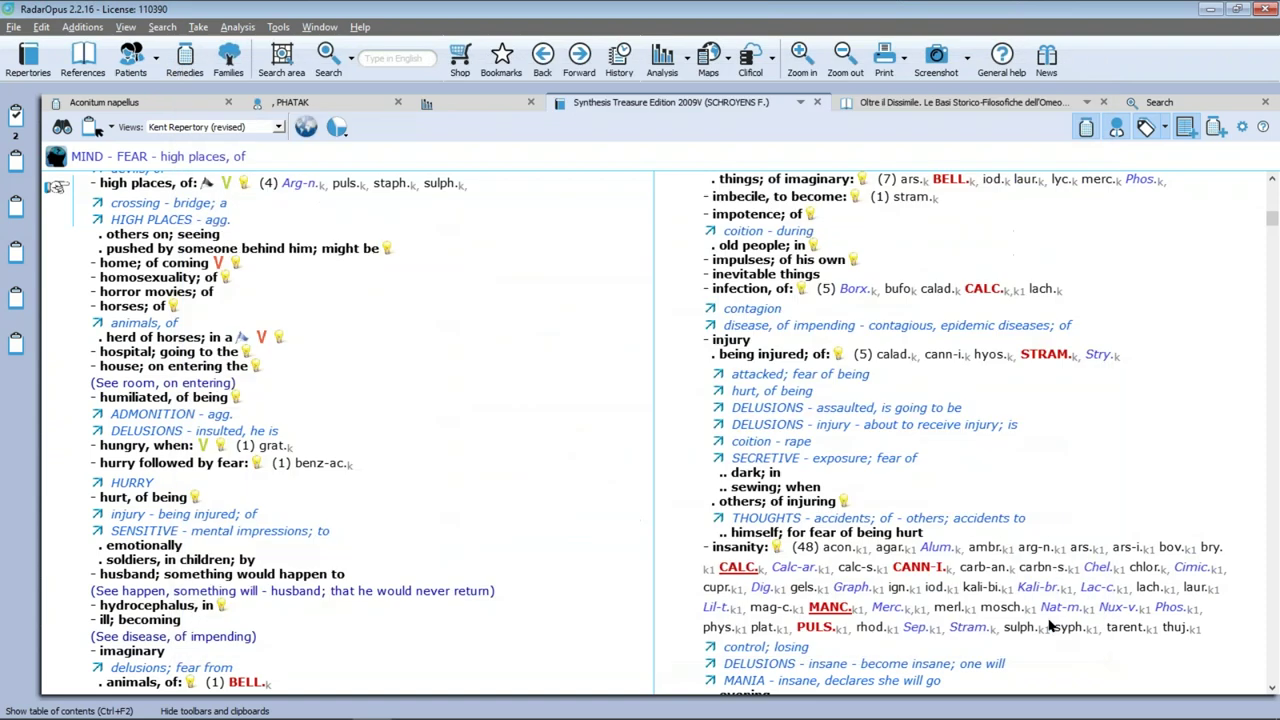
# Replace Solaninum aceticum in the remedy search with Coccinella septempunctata and search the open repertories
pyautogui.click(1088, 131)
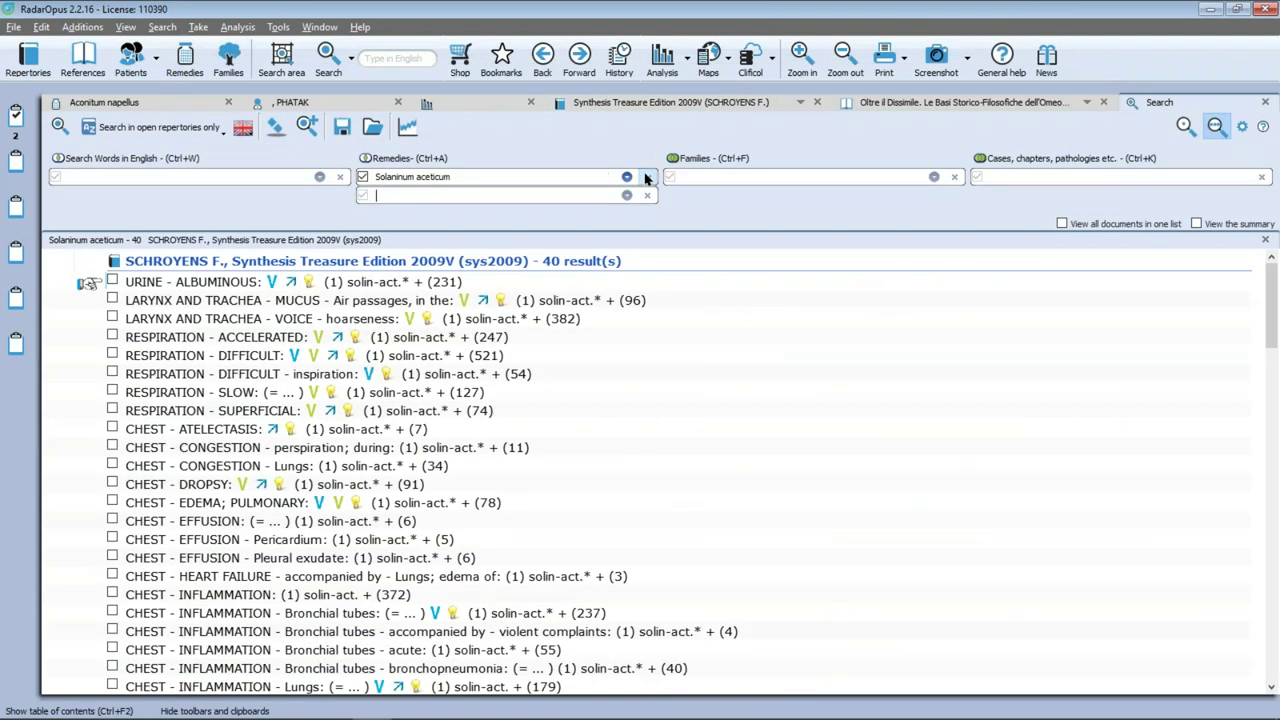
pyautogui.click(646, 177)
pyautogui.write('cocc')
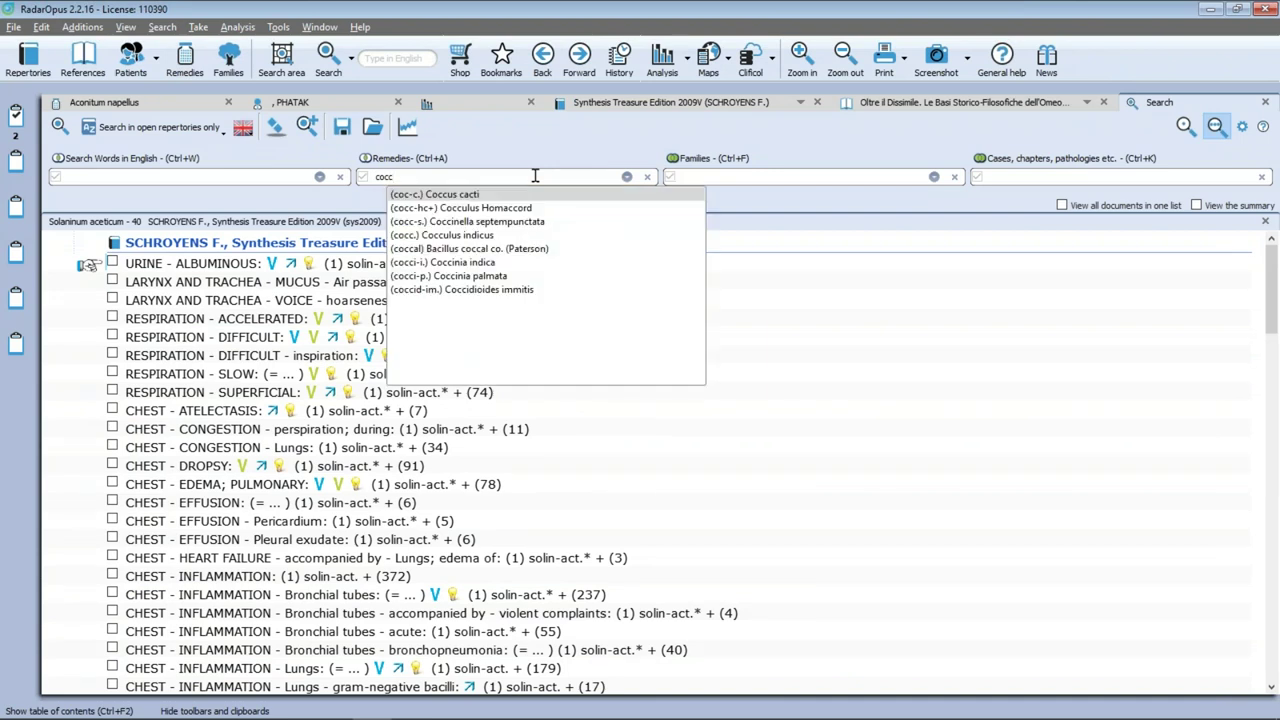
pyautogui.click(514, 221)
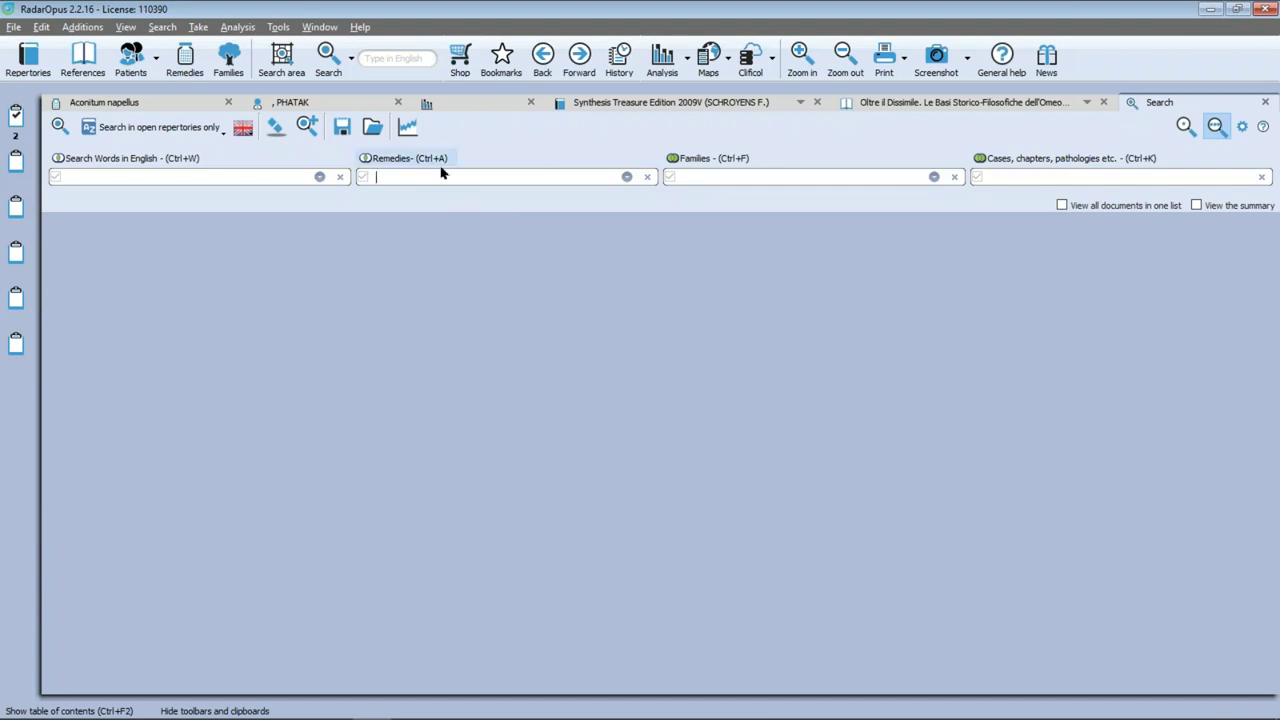
pyautogui.write('co')
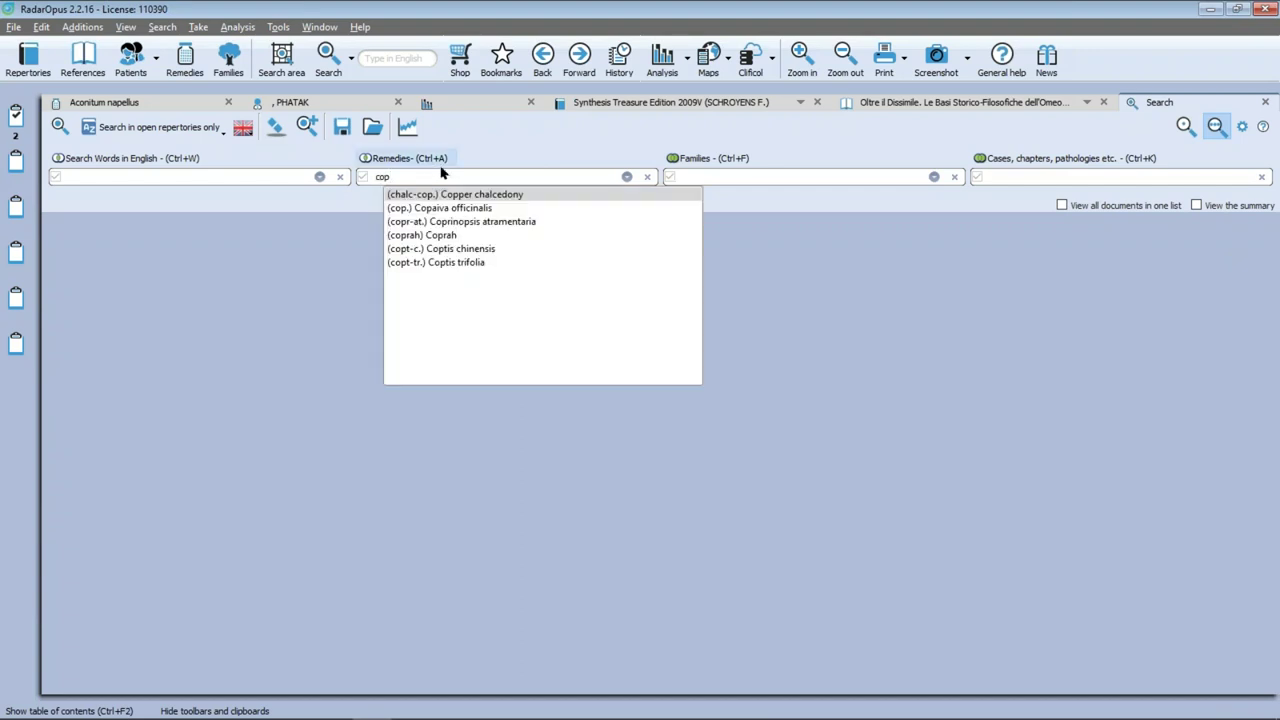
pyautogui.write('cc')
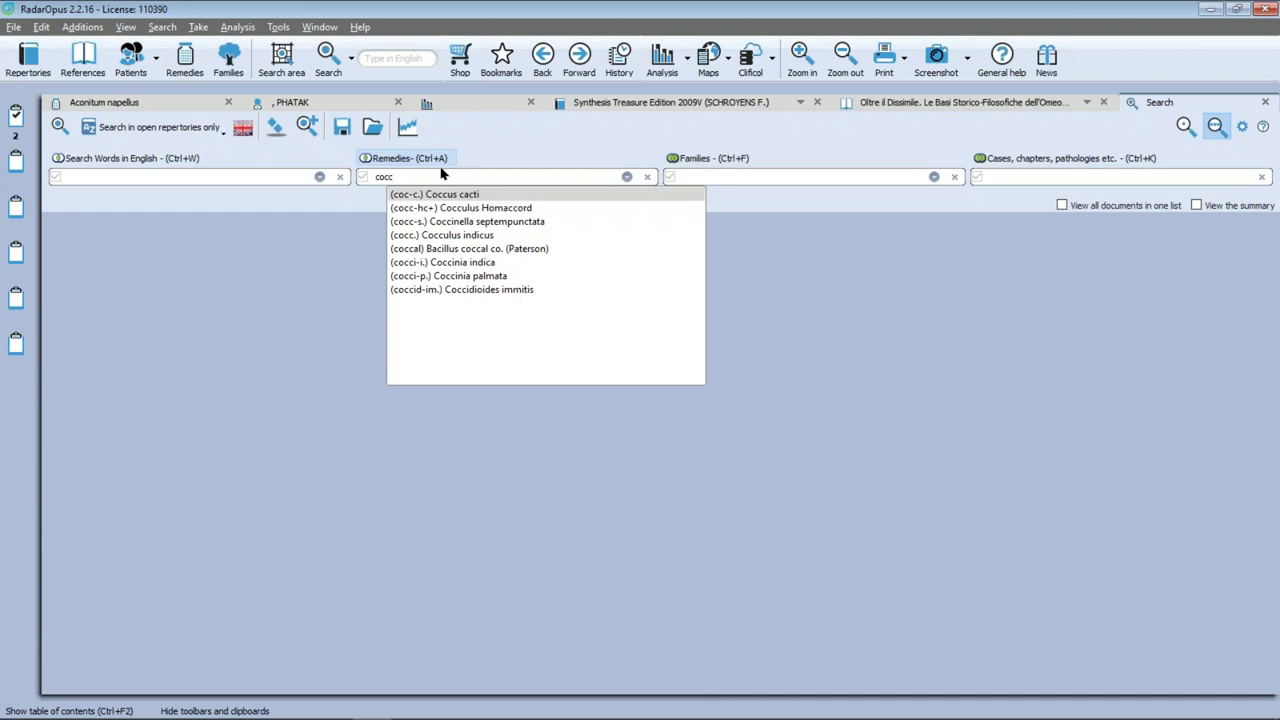
pyautogui.click(443, 222)
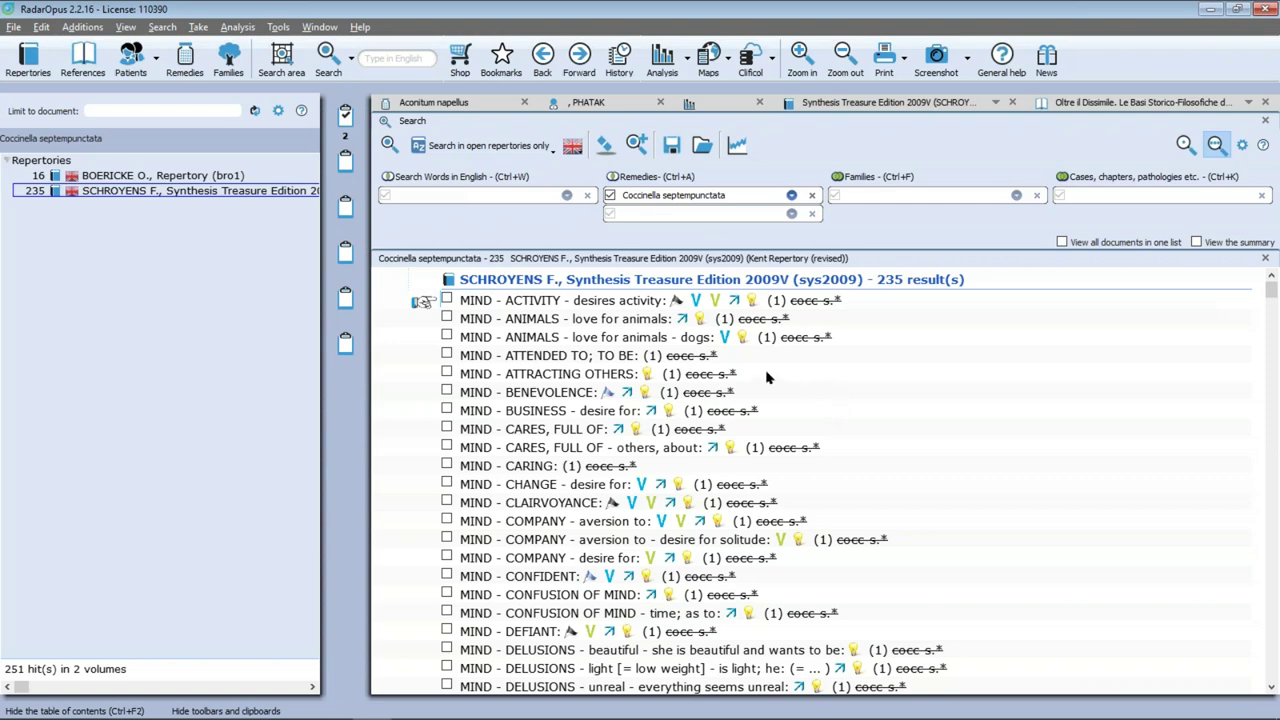
# Open the search result MIND - ANIMALS - love for animals in Synthesis Treasure Edition and set the view to Full repertory
pyautogui.doubleClick(593, 320)
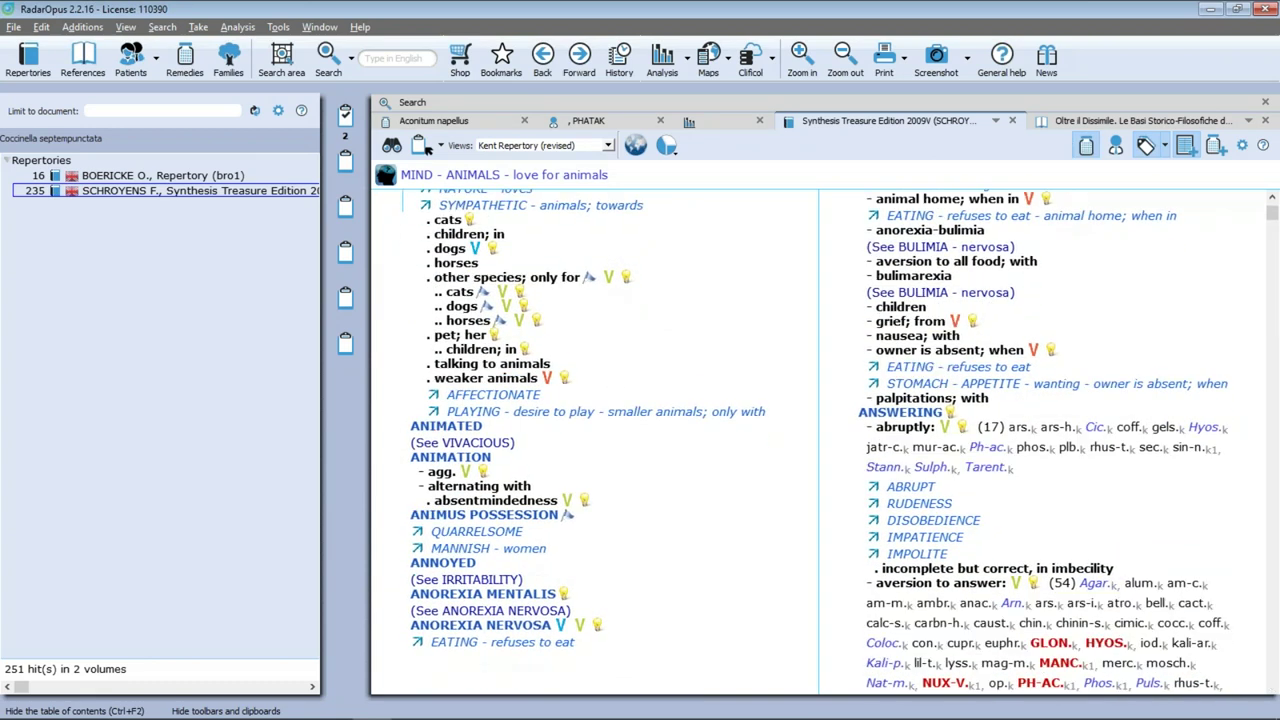
pyautogui.click(608, 146)
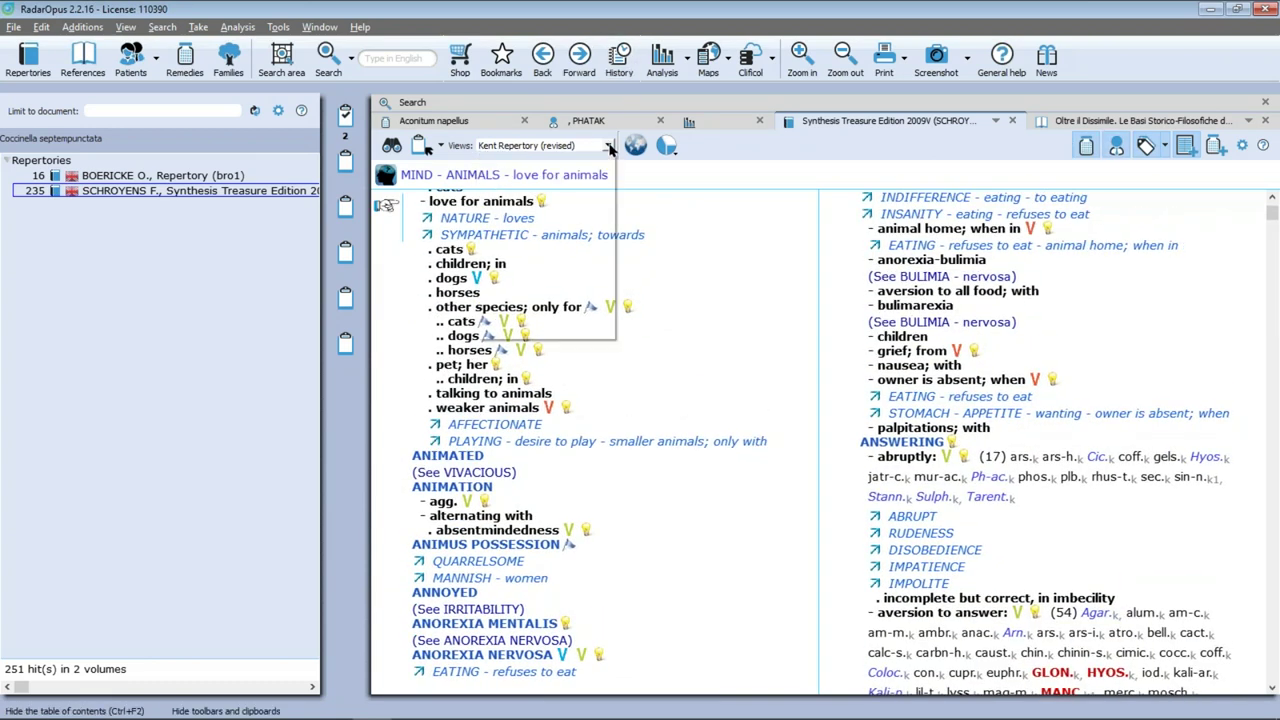
pyautogui.click(590, 163)
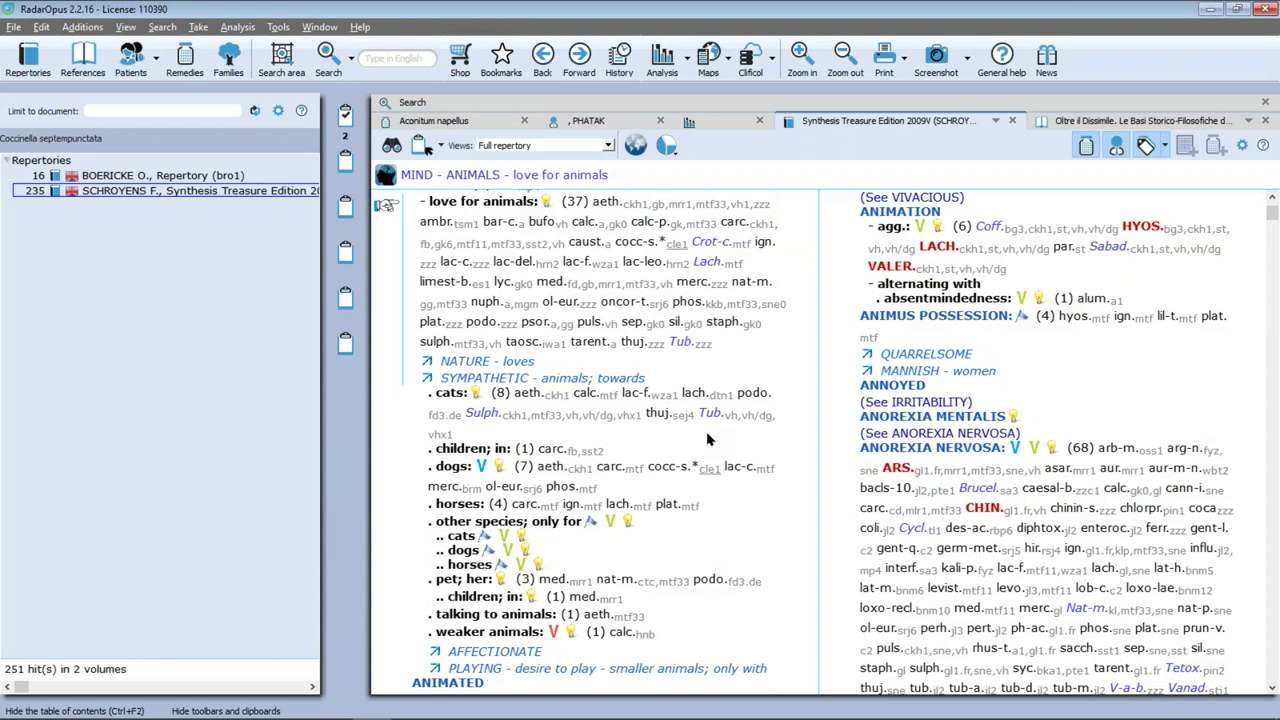
pyautogui.hotkey('alt', 'Tab')
pyautogui.hotkey('alt', 'Tab')
pyautogui.hotkey('alt', 'Tab')
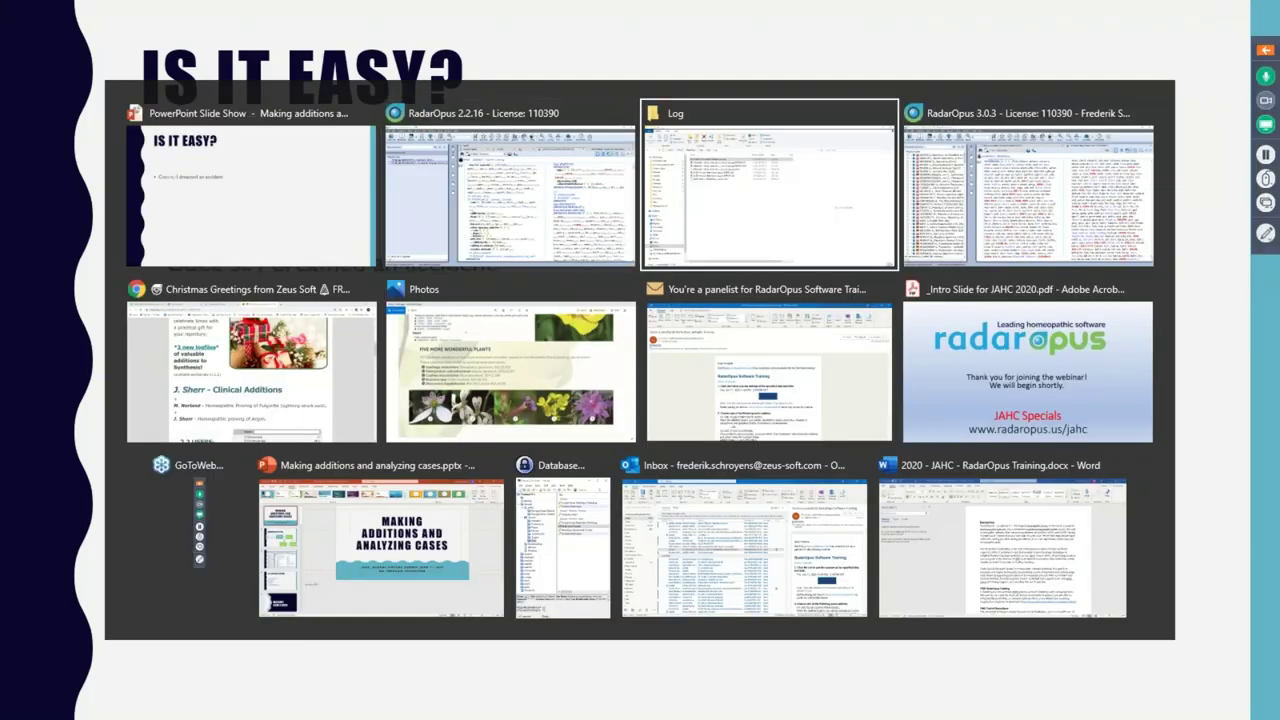
pyautogui.hotkey('alt', 'Tab')
pyautogui.hotkey('alt', 'Tab')
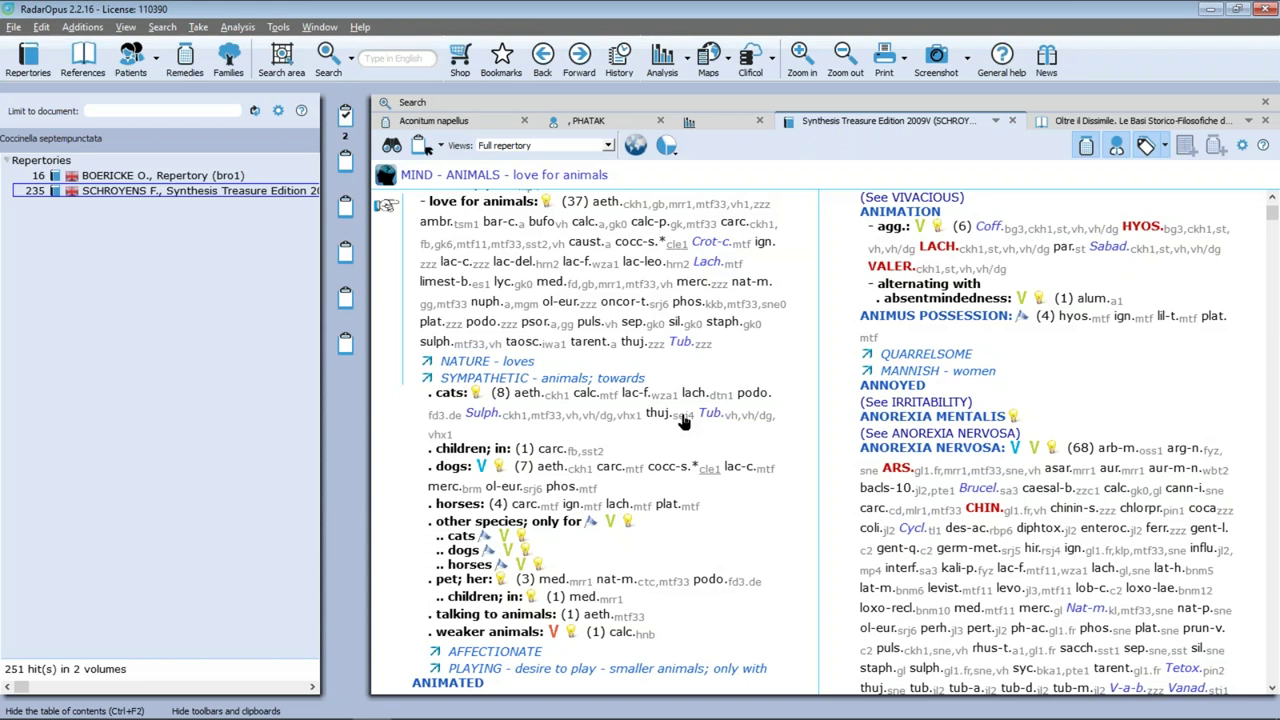
# View the source information of the cocc-s. addition in love for animals and read its original text in Proving of Coccinella 7-Punctata
pyautogui.click(673, 247)
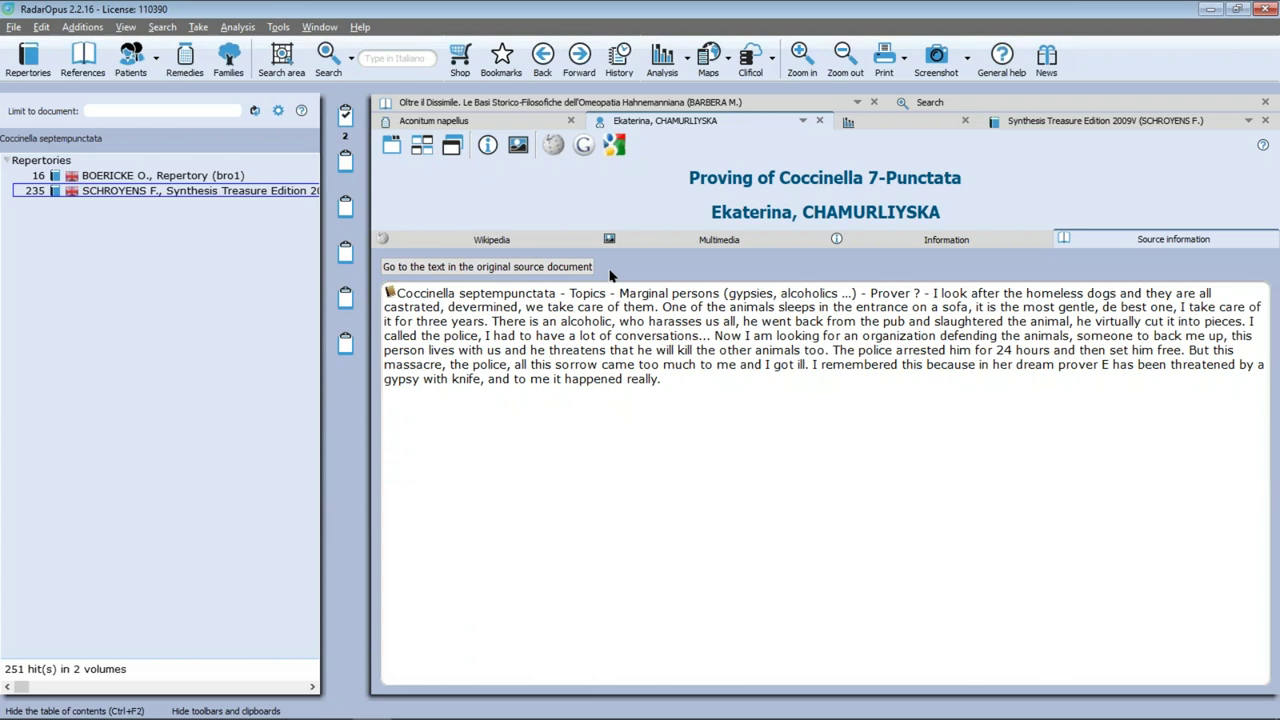
pyautogui.click(558, 267)
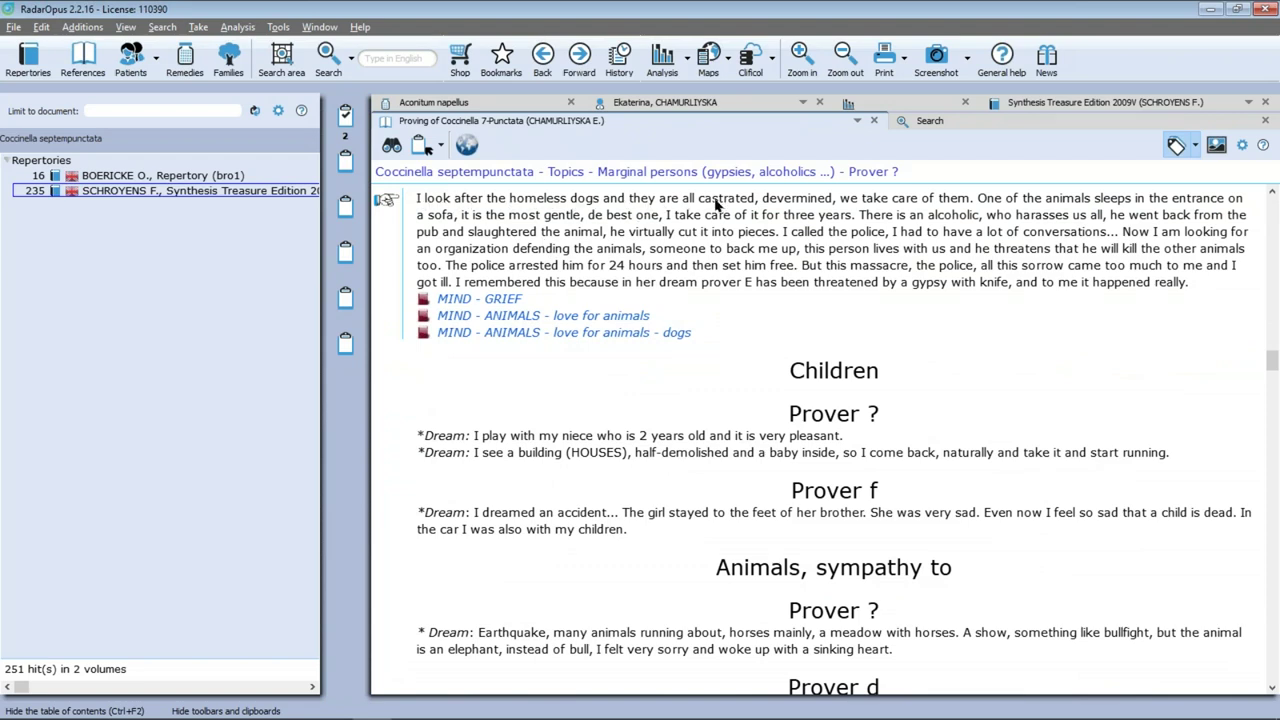
pyautogui.scroll(1, 738, 257)
pyautogui.scroll(1, 732, 258)
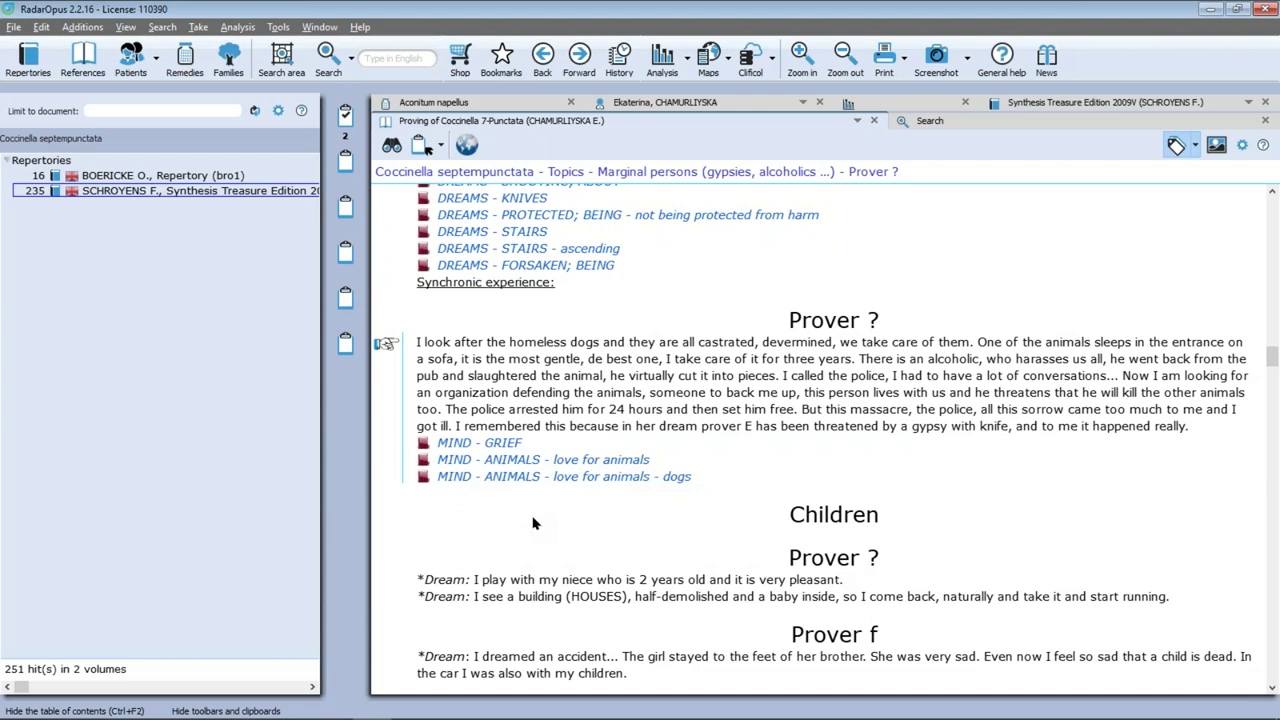
# Follow the proving text's links to MIND - ANIMALS - love for animals and, through its cocc-s. source text again, to MIND - GRIEF
pyautogui.click(497, 462)
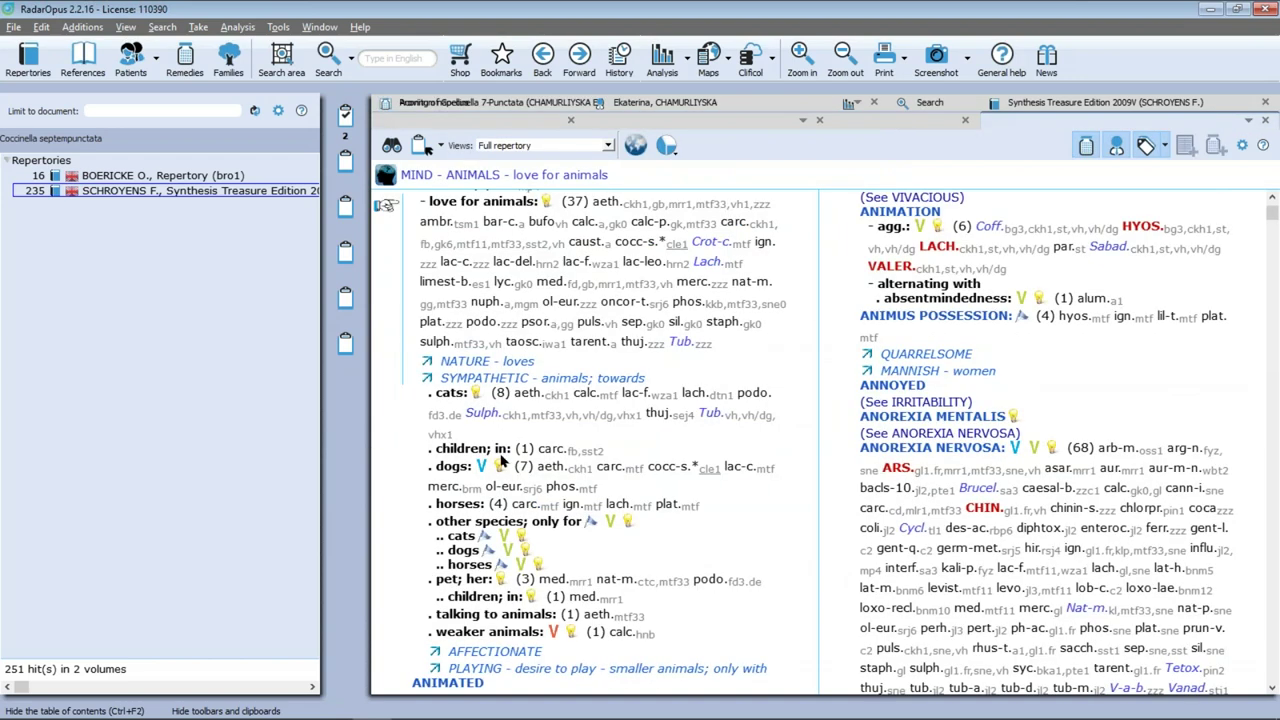
pyautogui.click(676, 246)
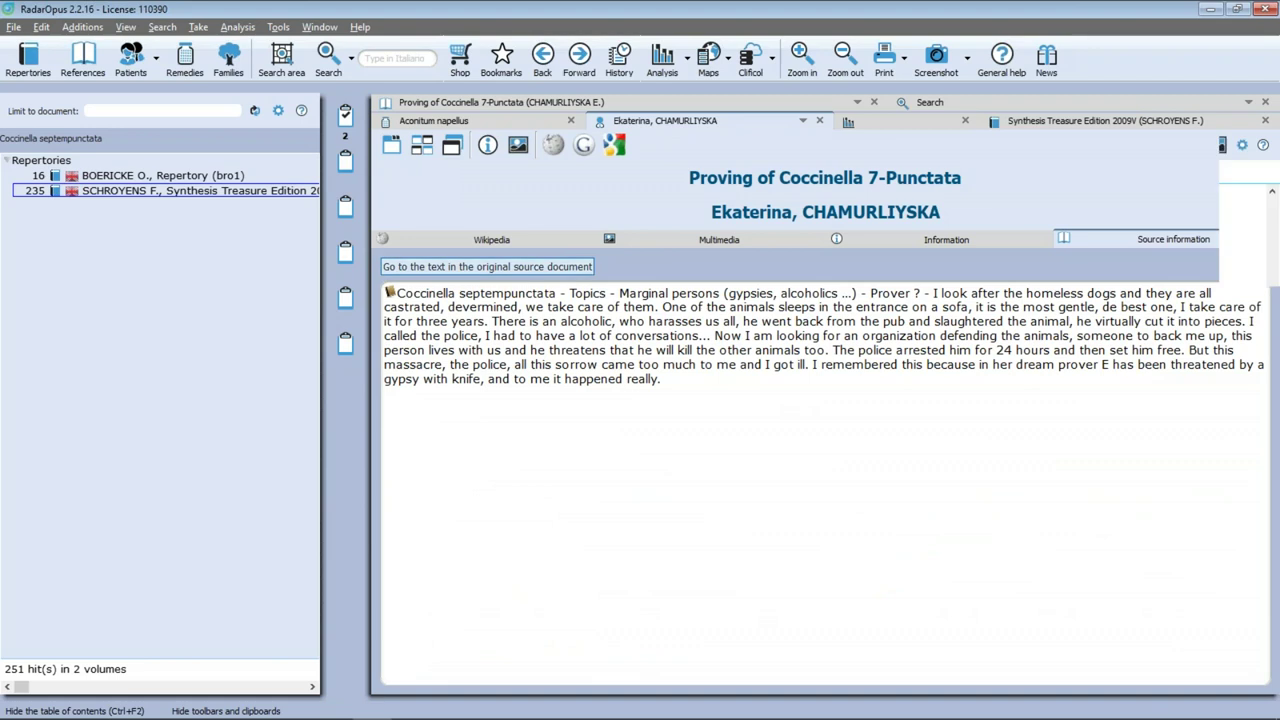
pyautogui.click(490, 266)
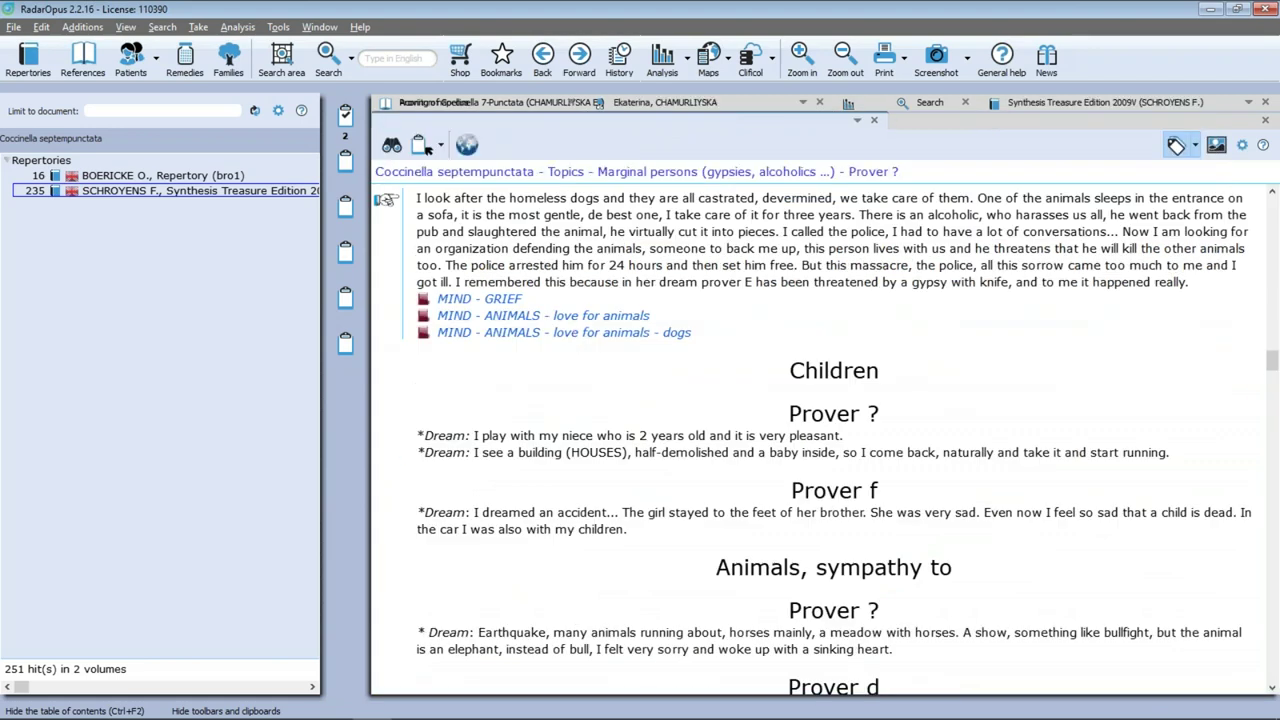
pyautogui.click(508, 300)
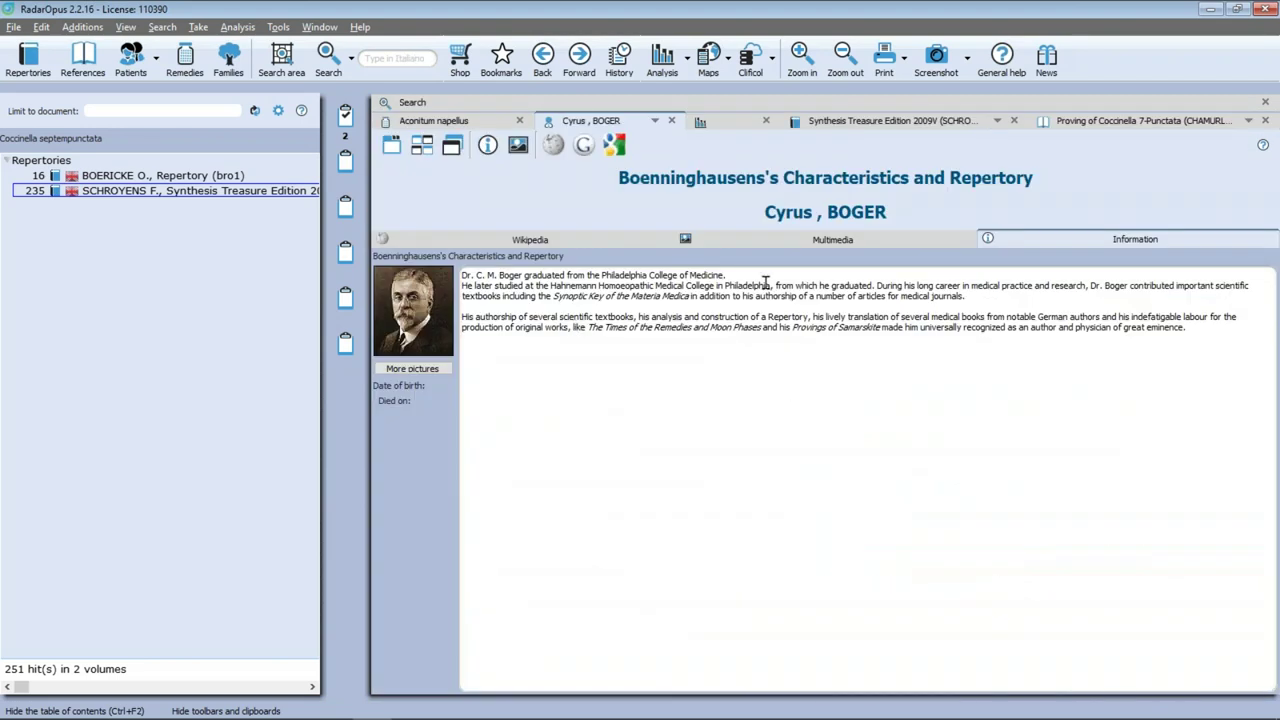
pyautogui.click(671, 121)
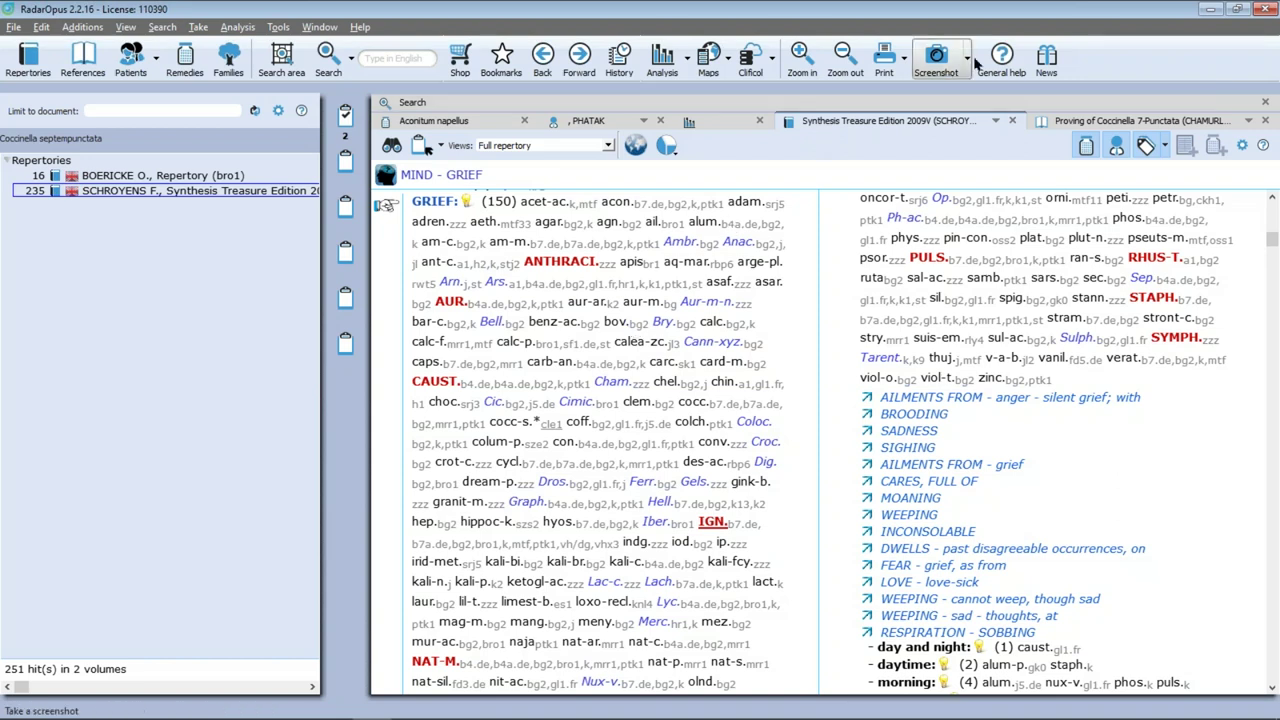
# Return to Proving of Coccinella 7-Punctata and locate Prover f's dream of an accident in the Children topic
pyautogui.click(1108, 114)
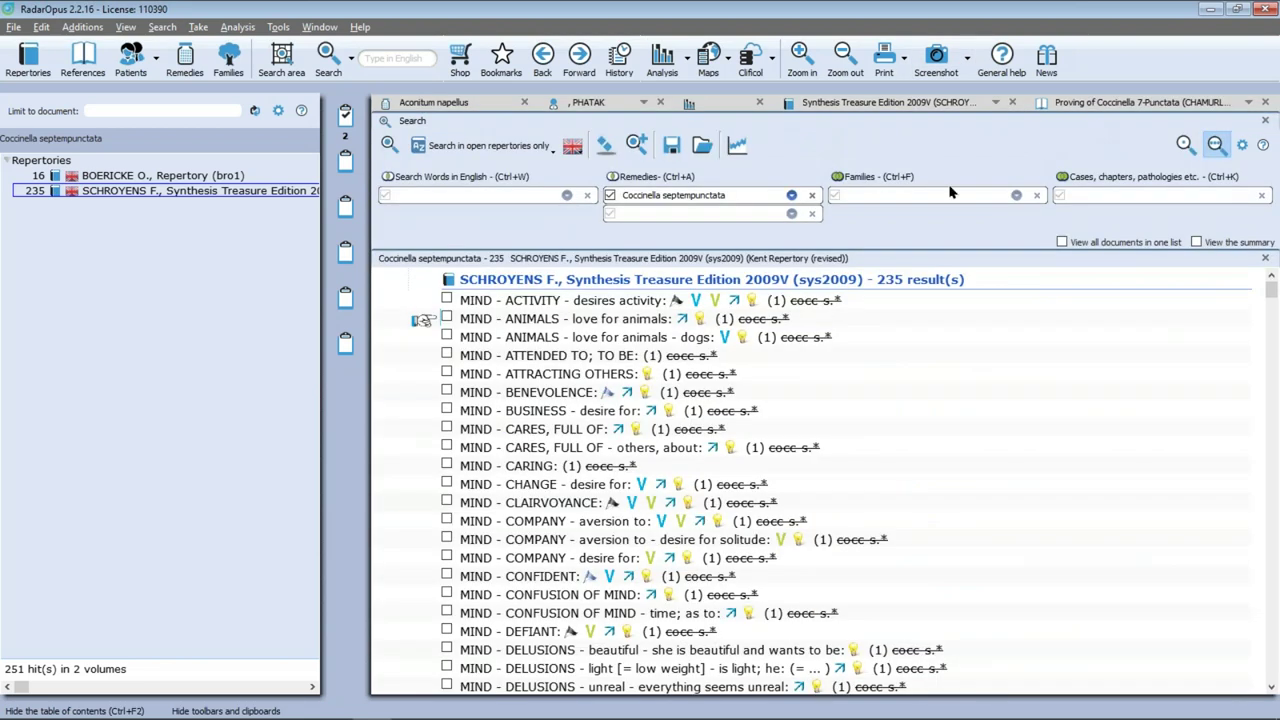
pyautogui.click(491, 106)
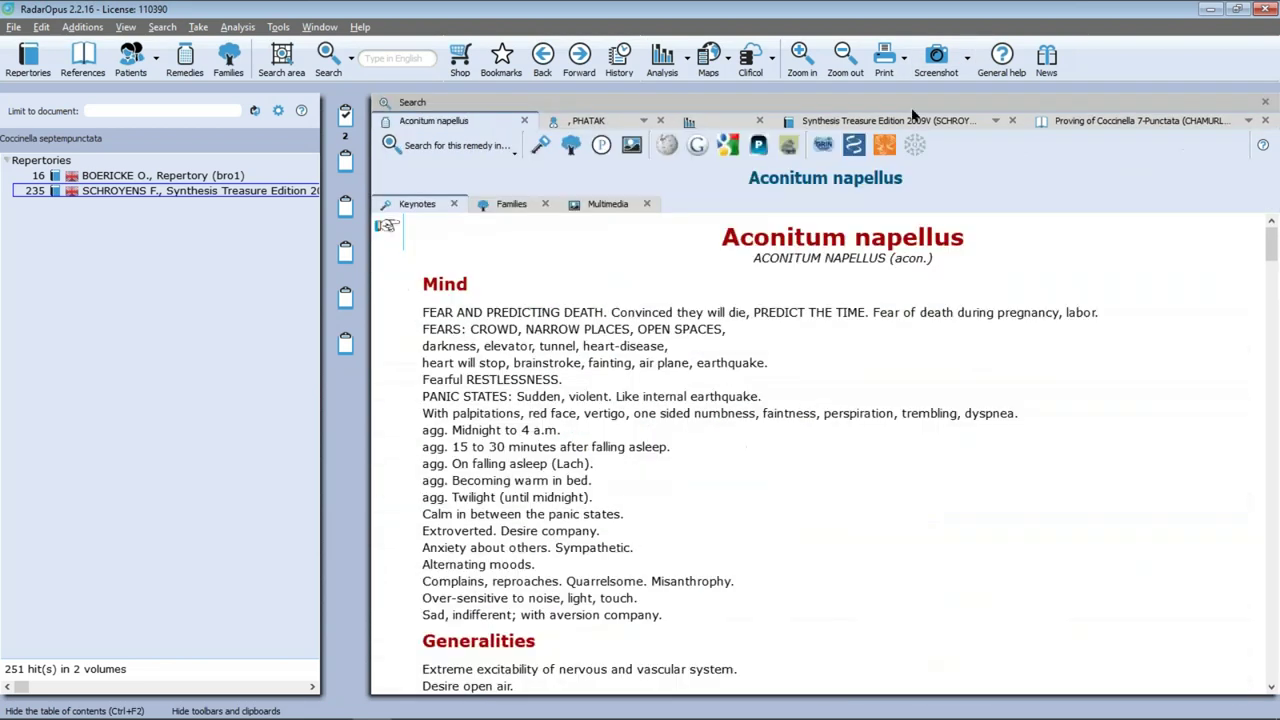
pyautogui.click(1125, 121)
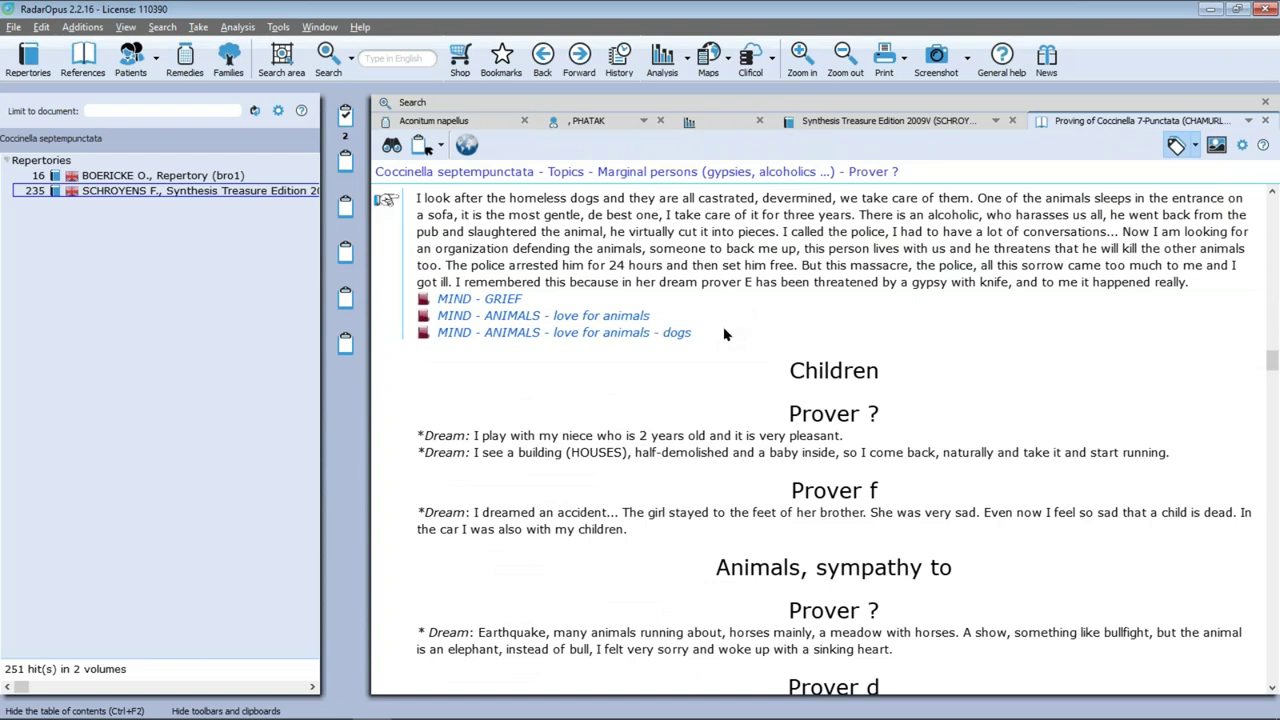
pyautogui.scroll(-2, 726, 335)
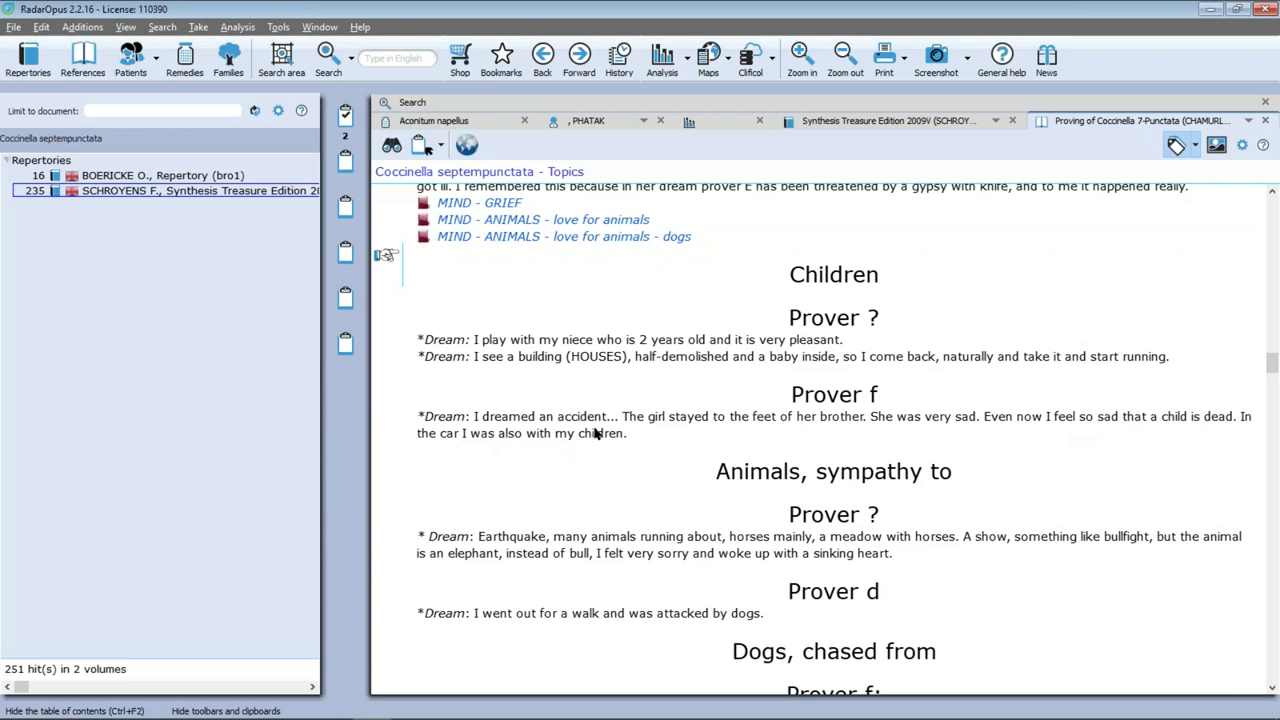
# Go to the rubric DREAMS - ACCIDENTS - car; with a in Synthesis Treasure Edition and review its remedies and subrubrics
pyautogui.click(853, 120)
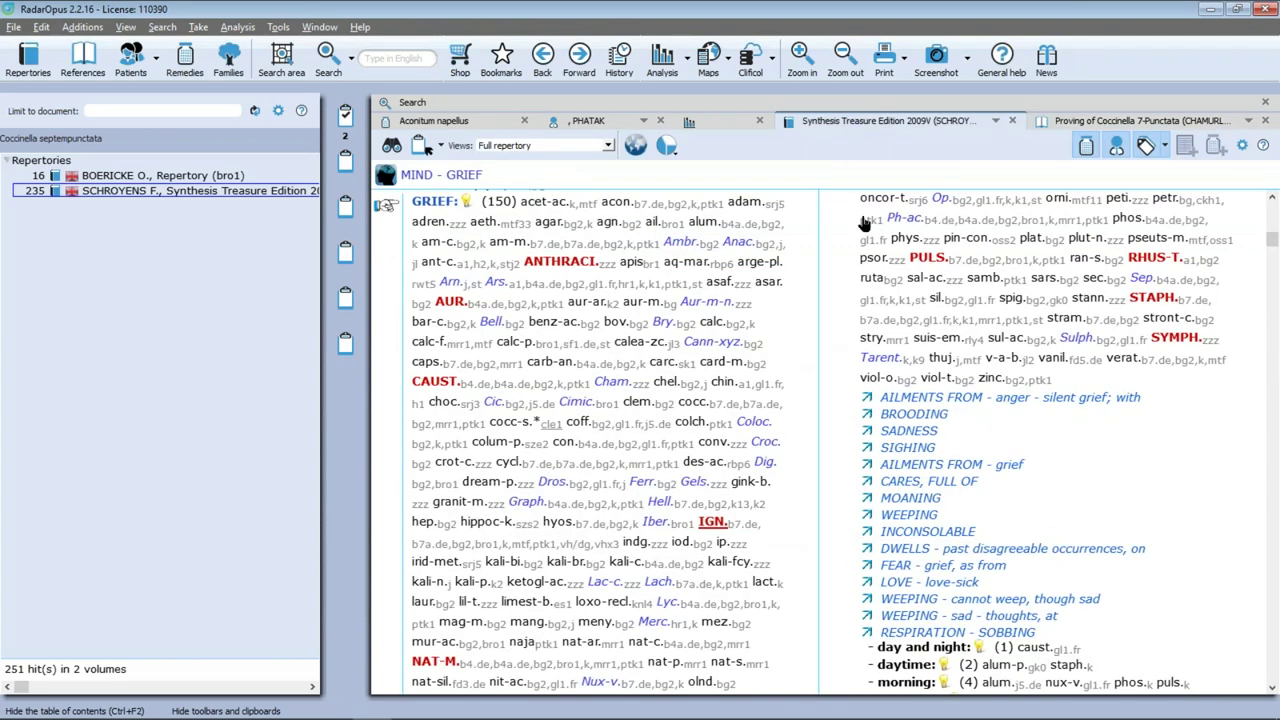
pyautogui.write('acciden')
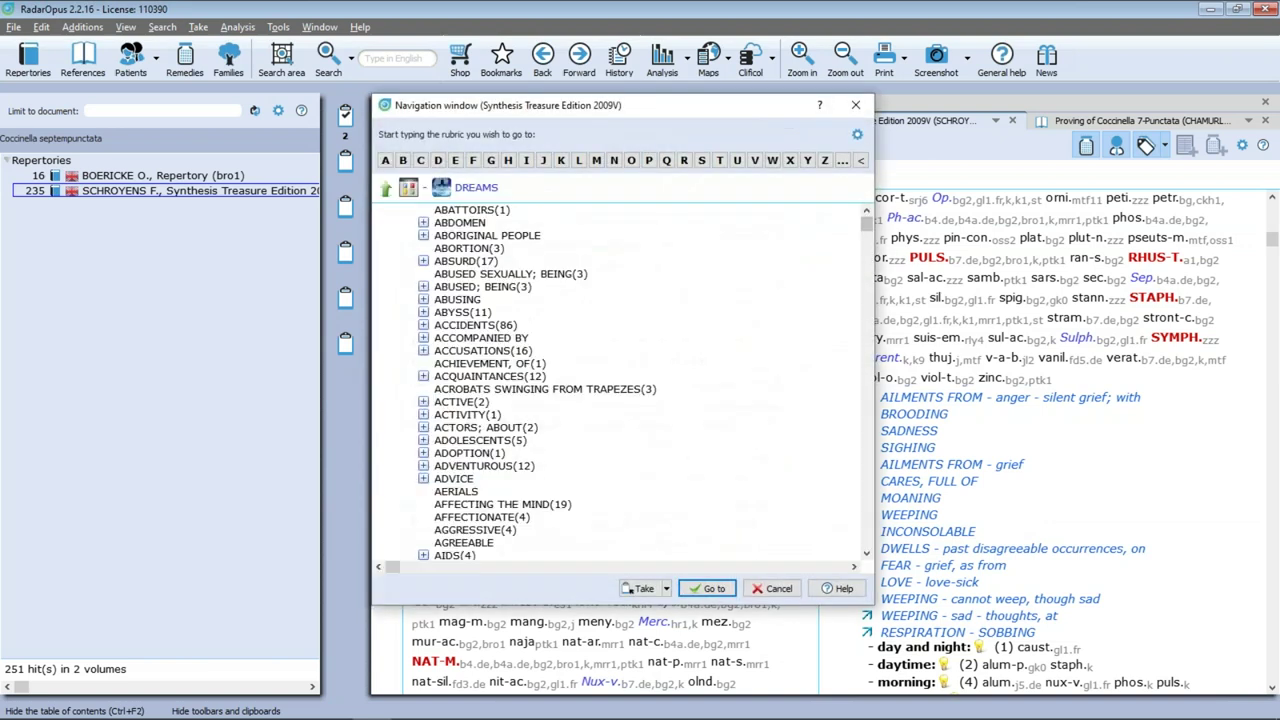
pyautogui.press('Return')
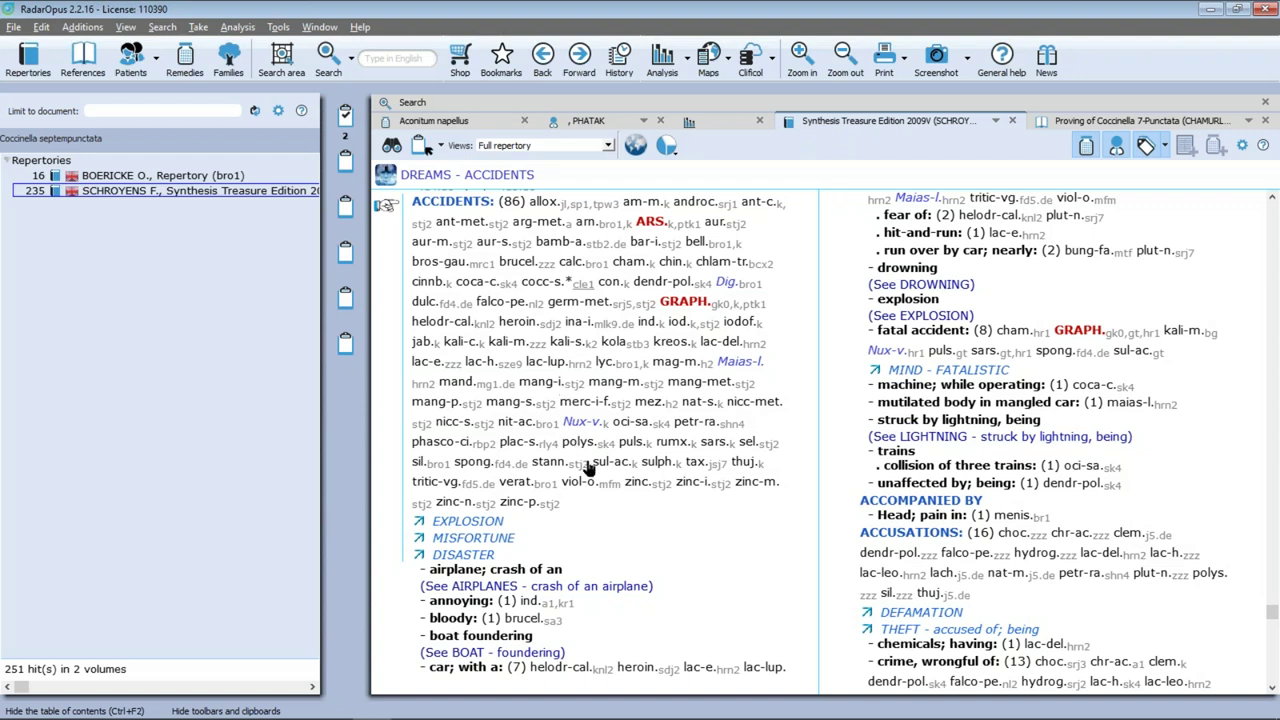
pyautogui.click(470, 668)
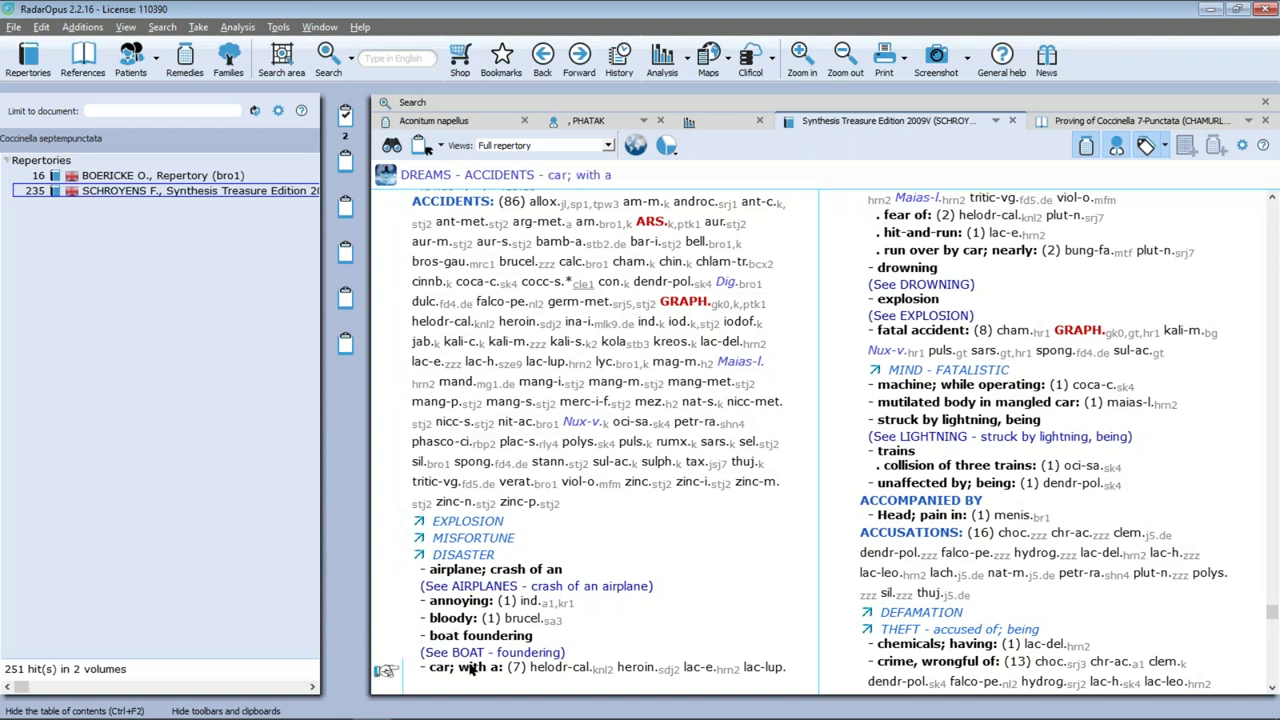
pyautogui.scroll(-5, 470, 670)
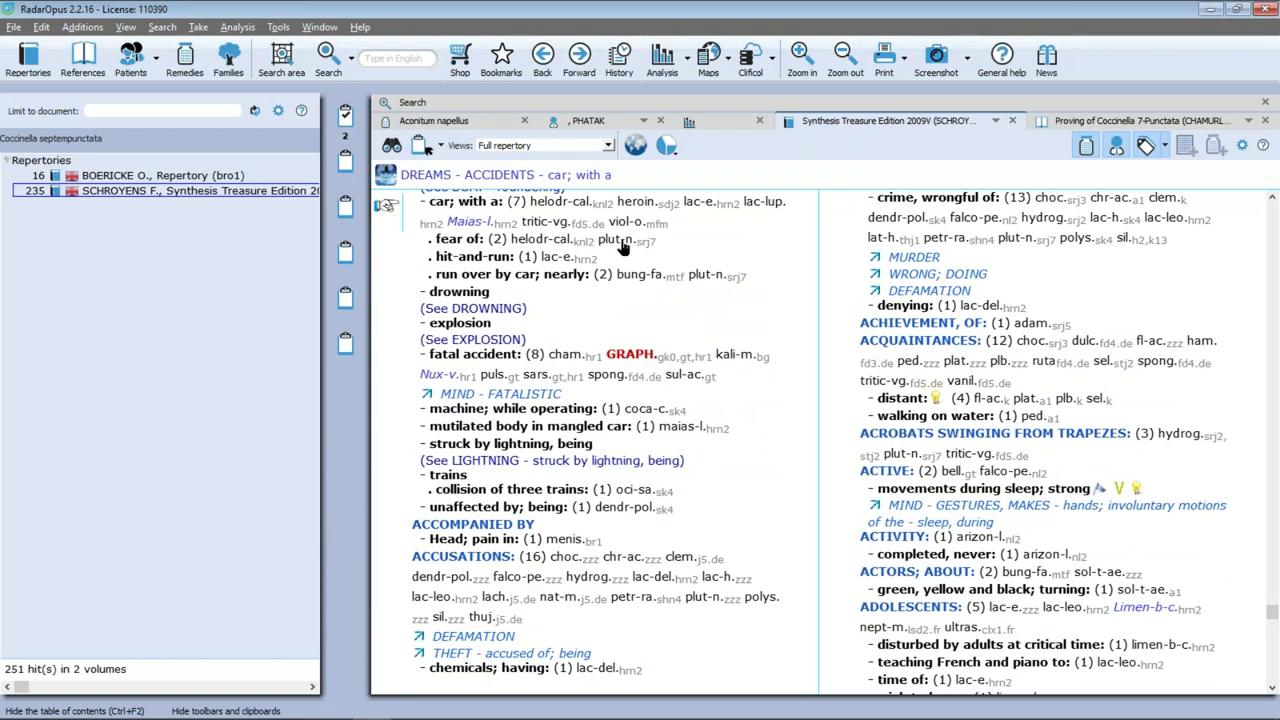
# Start a Synthesis addition including the source text from Prover f's accident dream in the Coccinella proving
pyautogui.click(1088, 122)
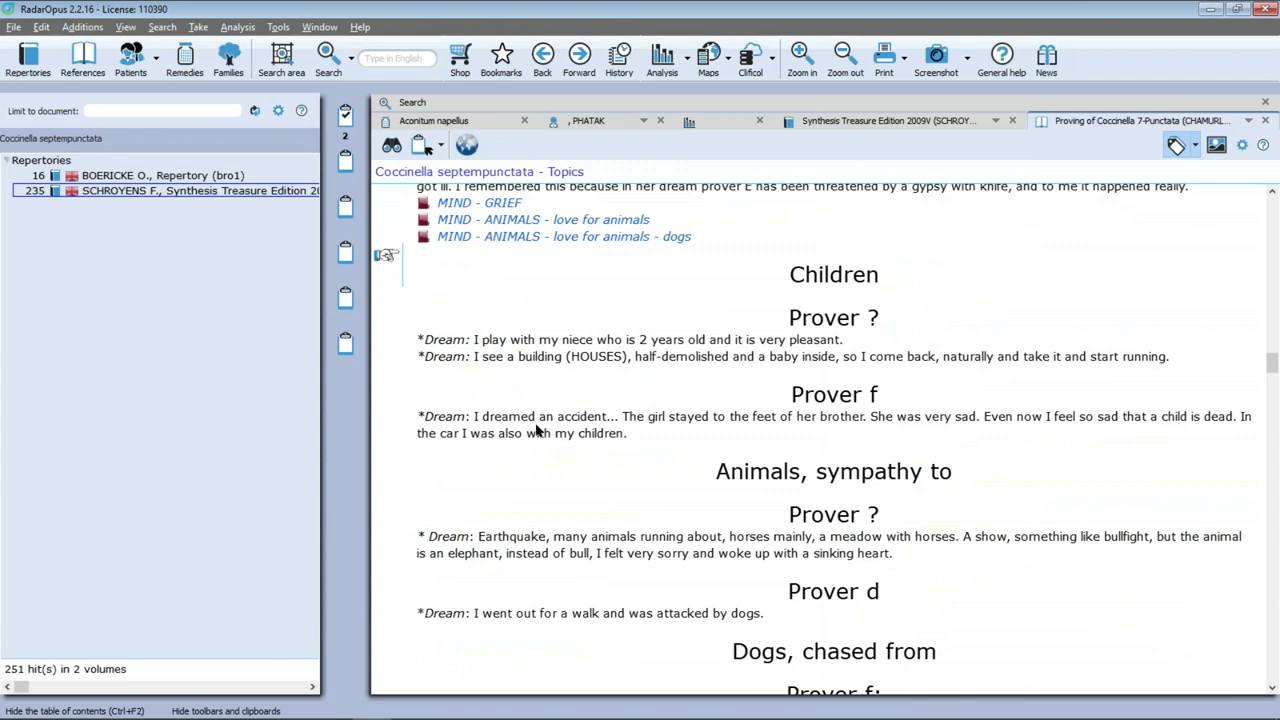
pyautogui.rightClick(503, 418)
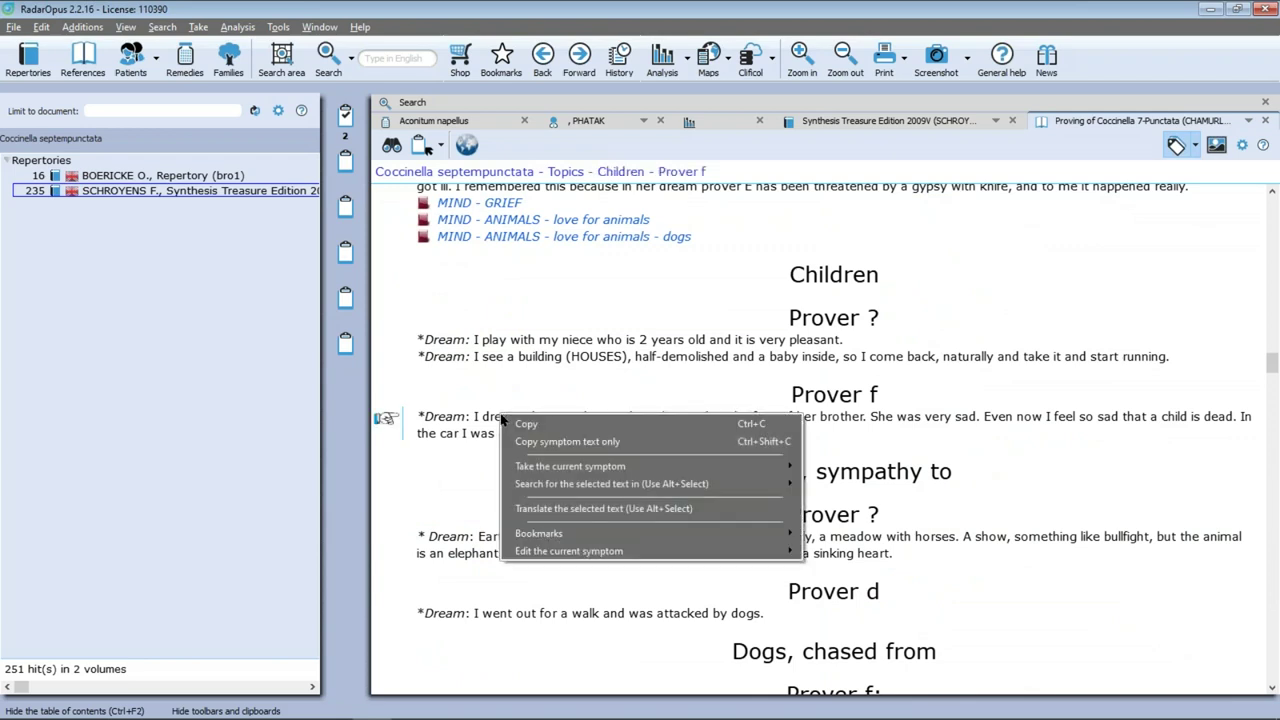
pyautogui.moveTo(582, 552)
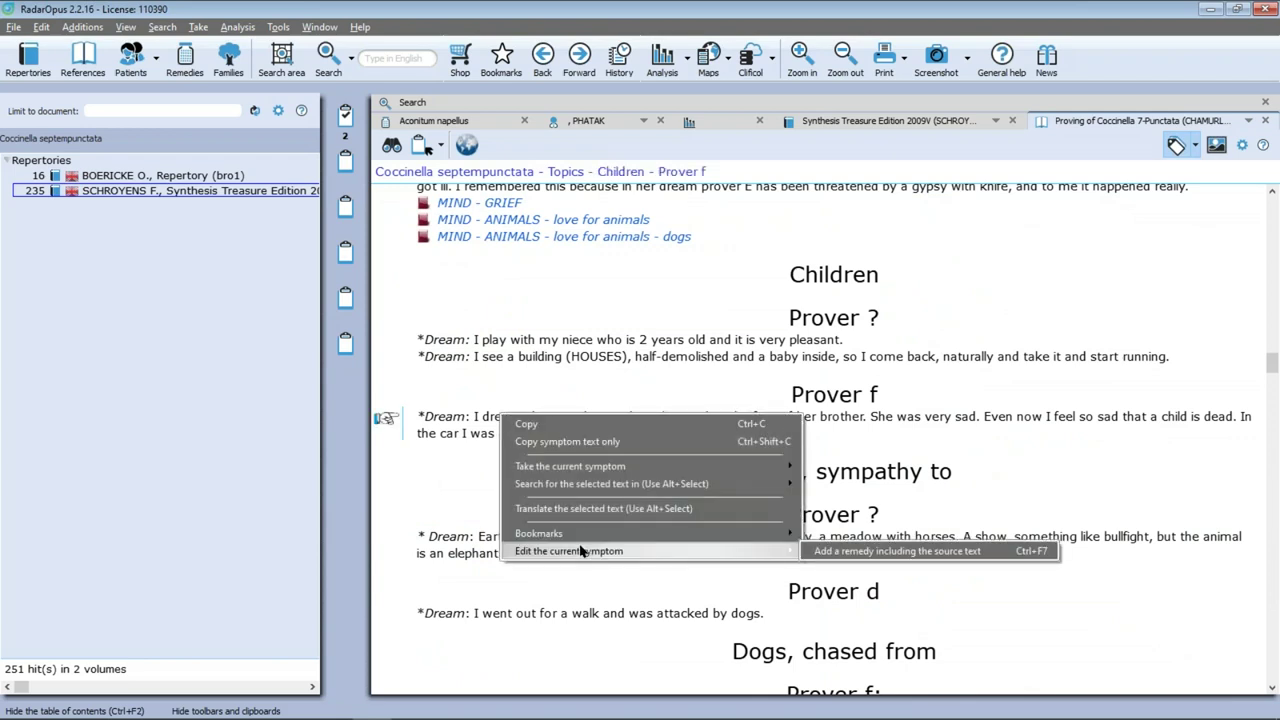
pyautogui.click(1006, 554)
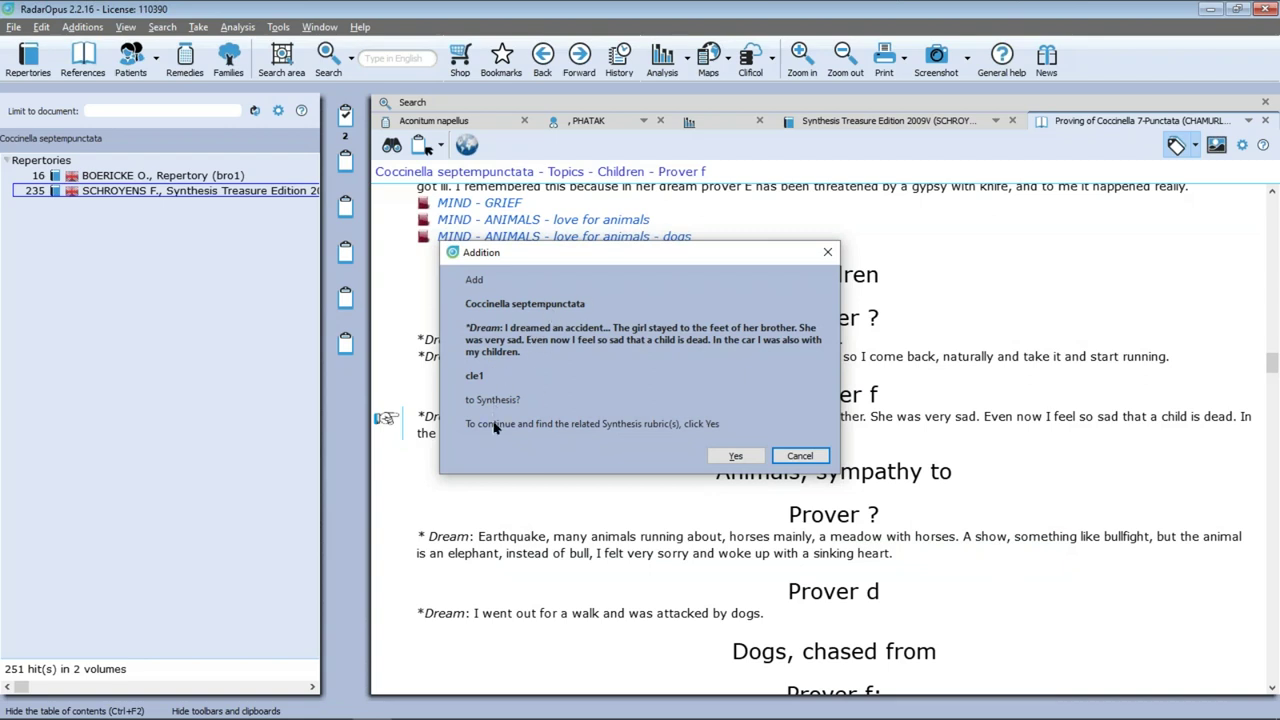
pyautogui.click(733, 456)
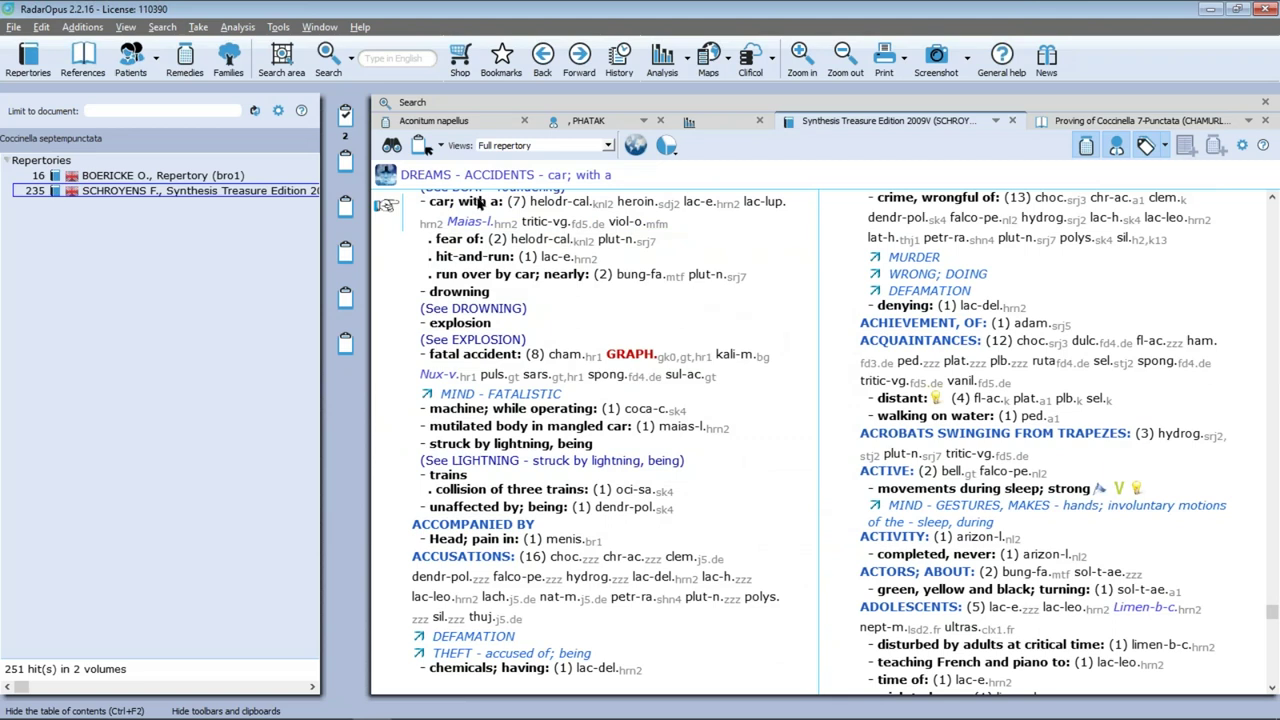
# Add Coccinella septempunctata with the accident dream as source text to DREAMS - ACCIDENTS - car; with a
pyautogui.rightClick(478, 201)
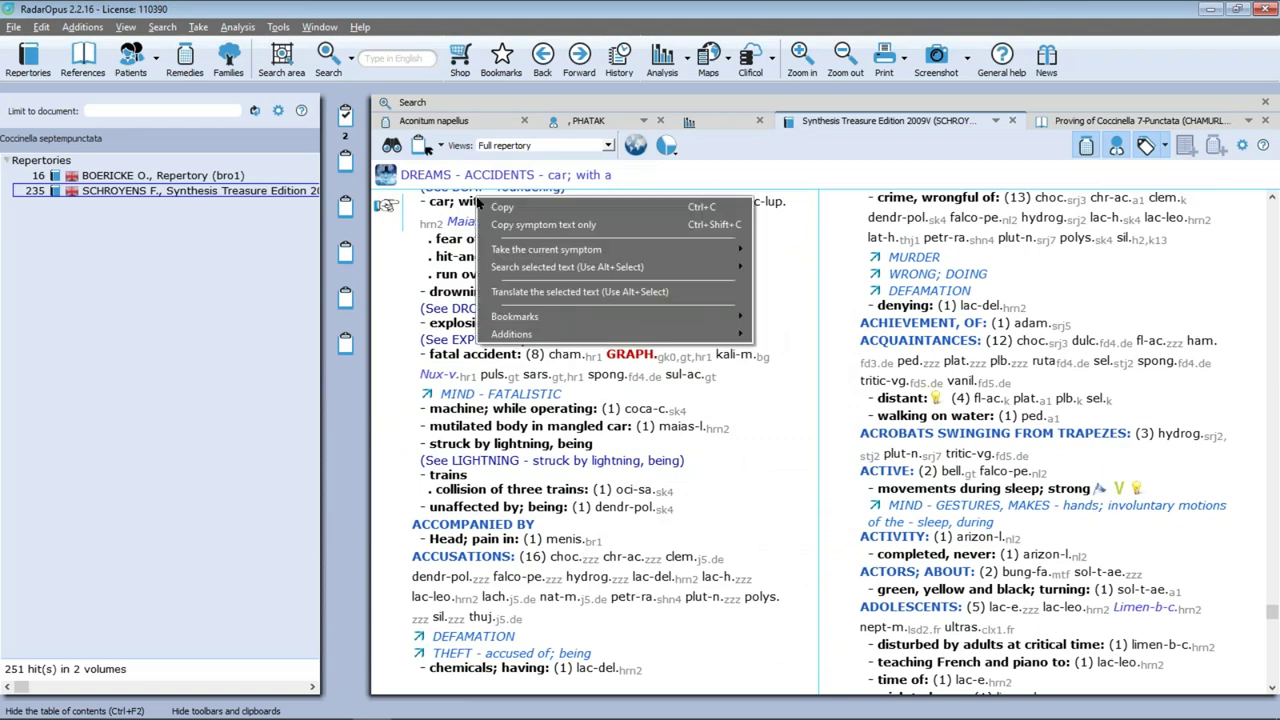
pyautogui.moveTo(548, 340)
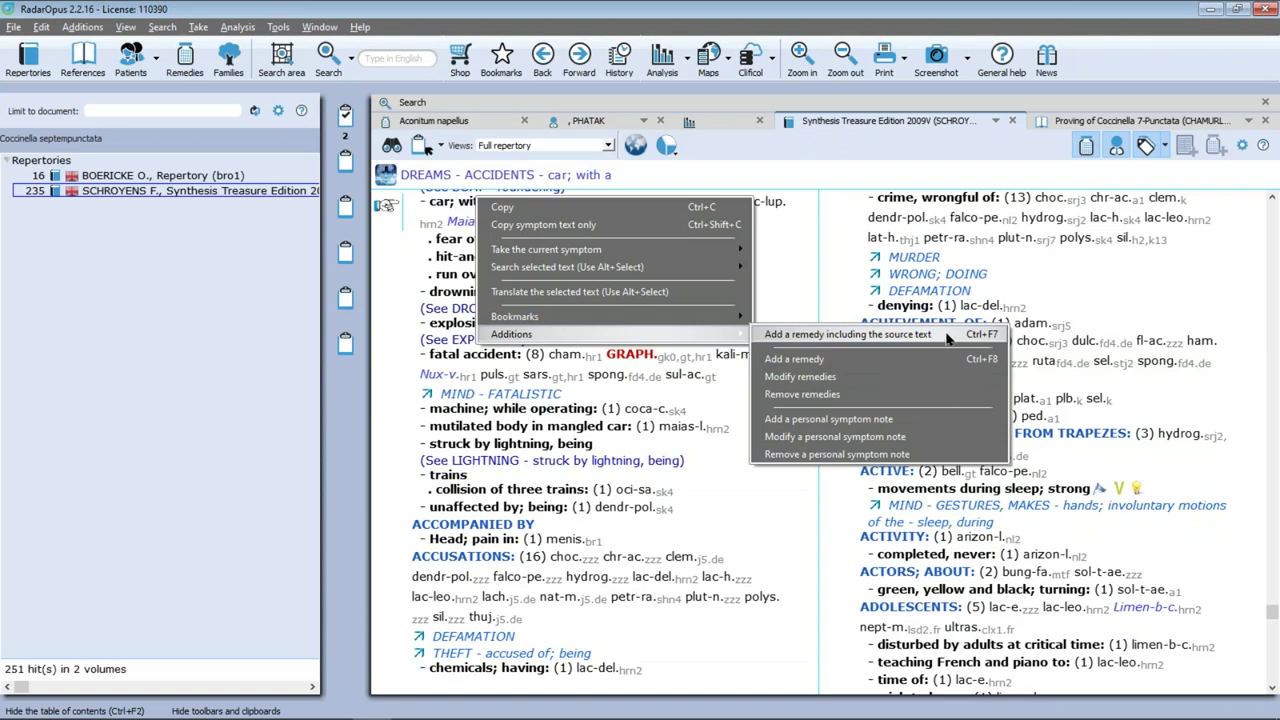
pyautogui.click(946, 340)
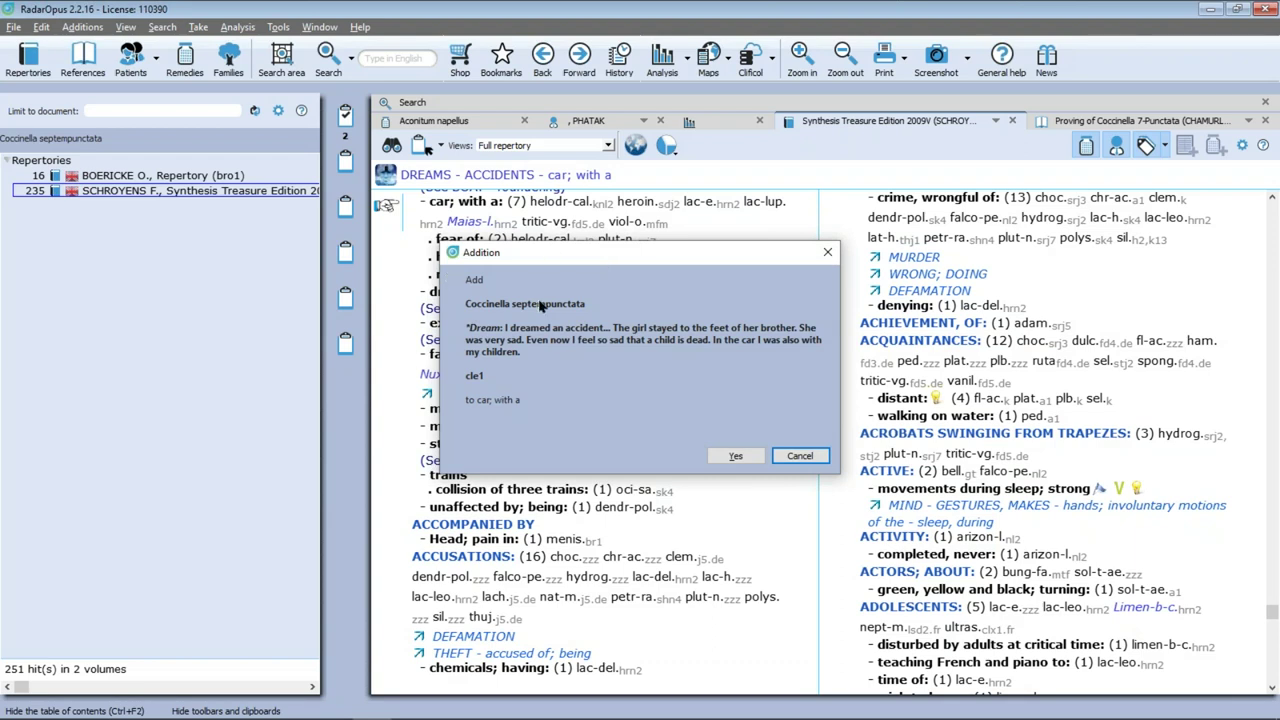
pyautogui.click(745, 456)
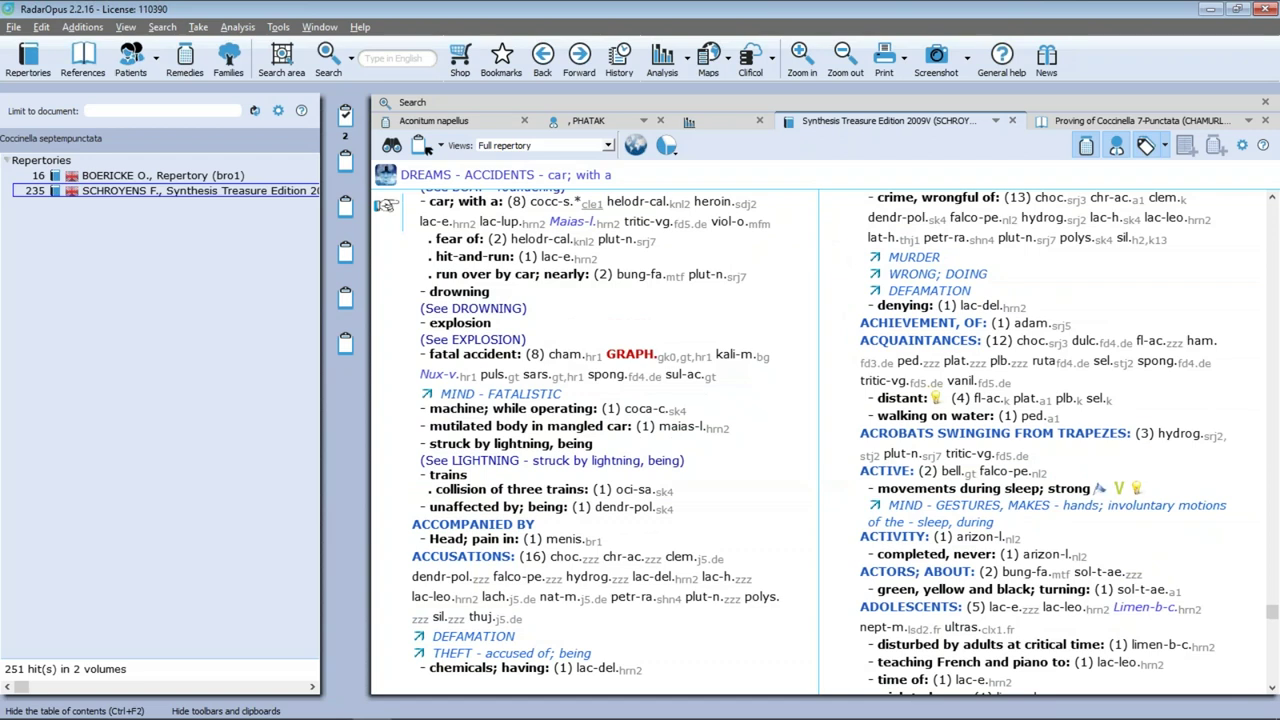
# Trace the cocc-s. addition in car; with a to its original proving text and follow the rubric link back to Synthesis
pyautogui.click(593, 212)
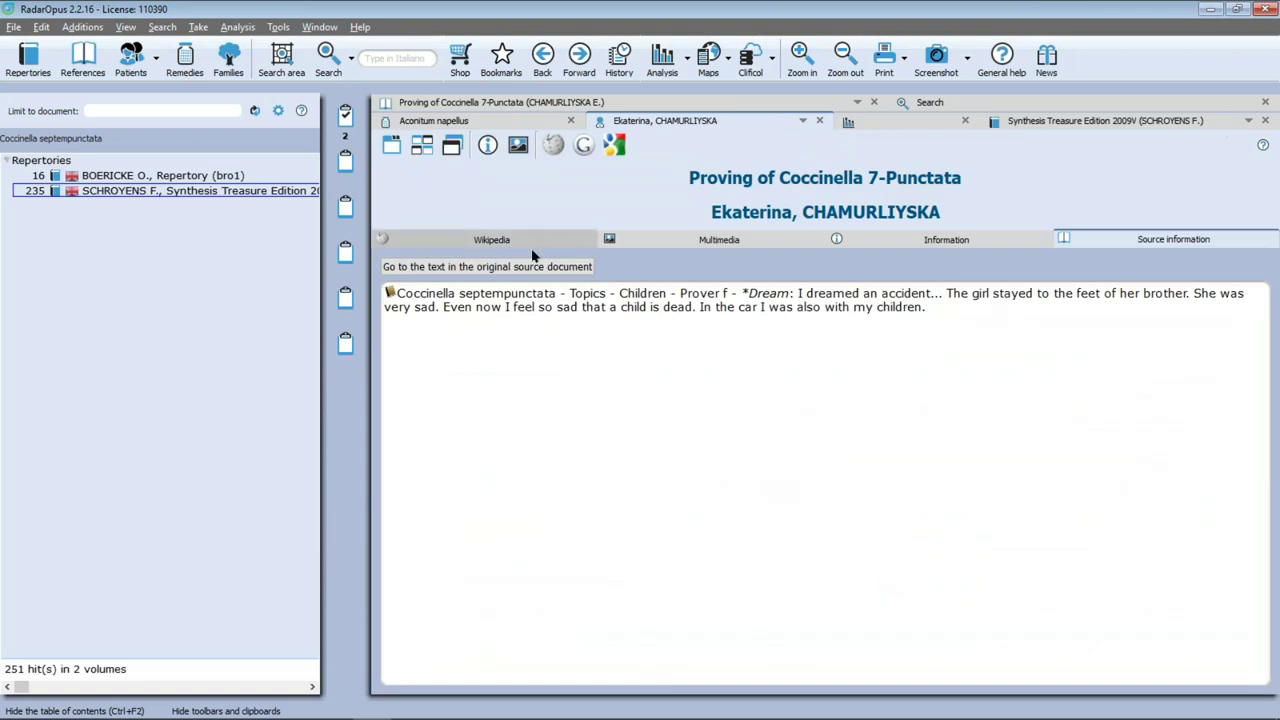
pyautogui.click(487, 266)
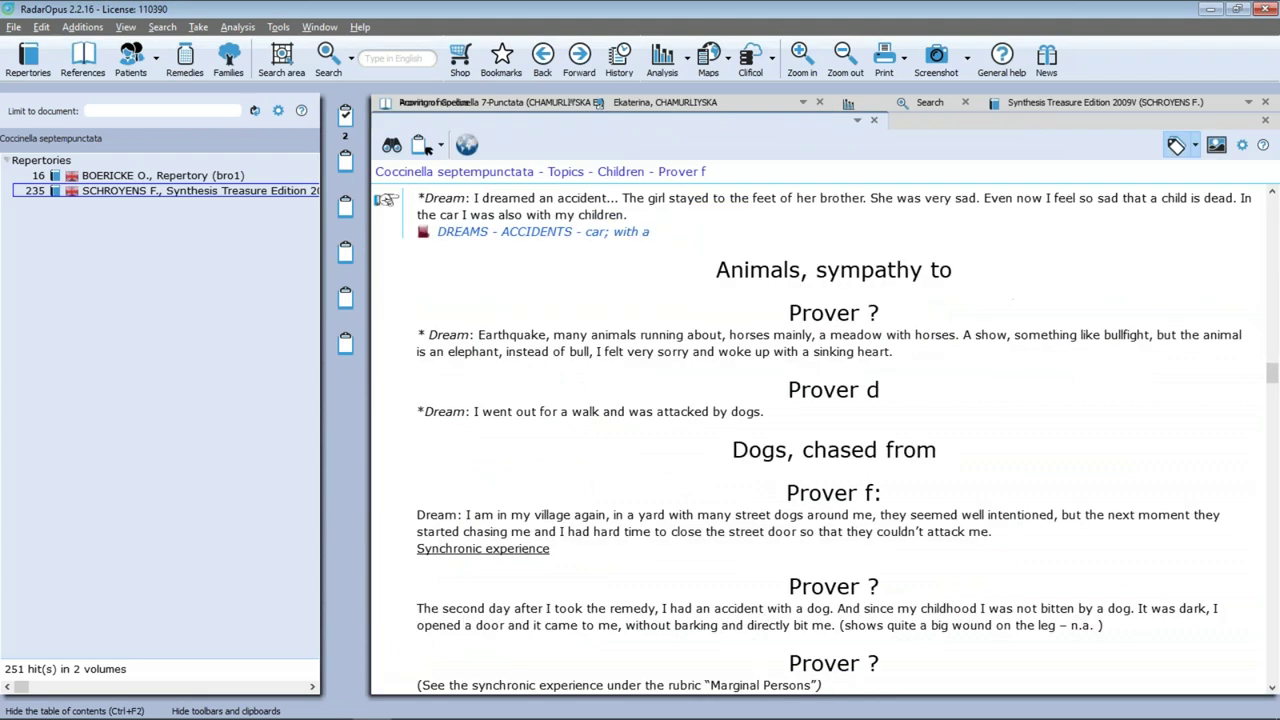
pyautogui.scroll(1, 510, 287)
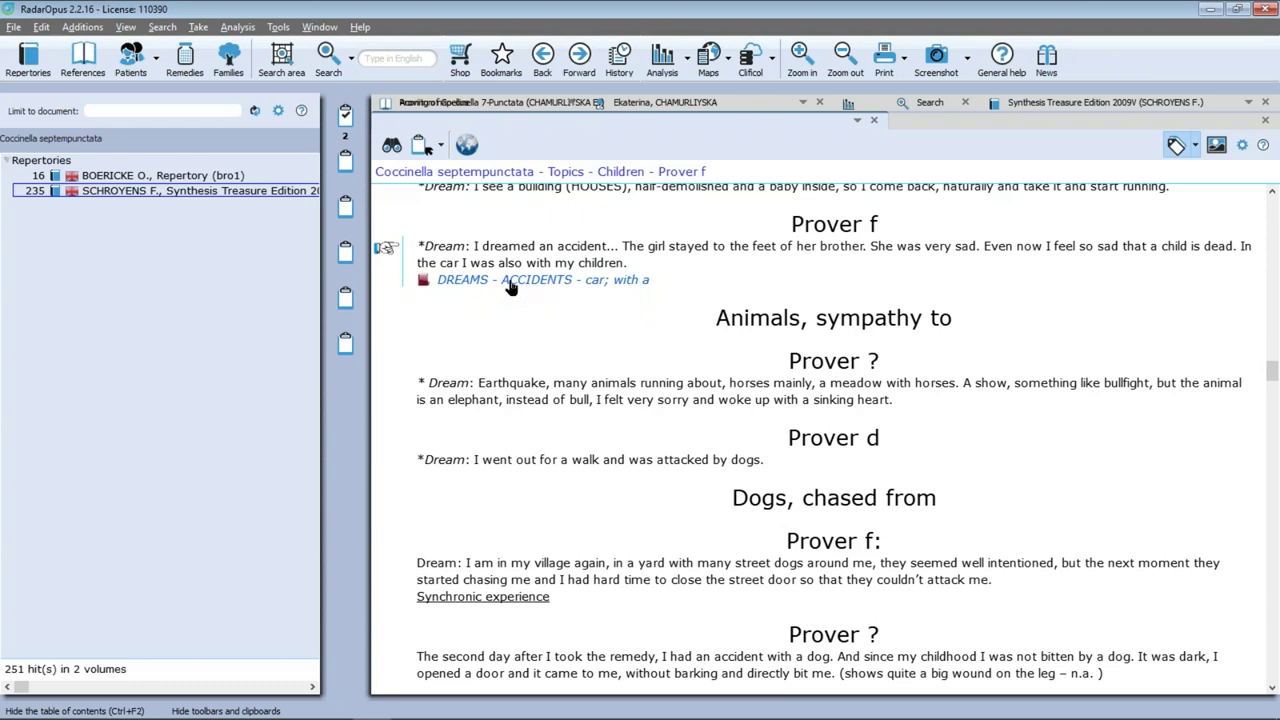
pyautogui.click(510, 281)
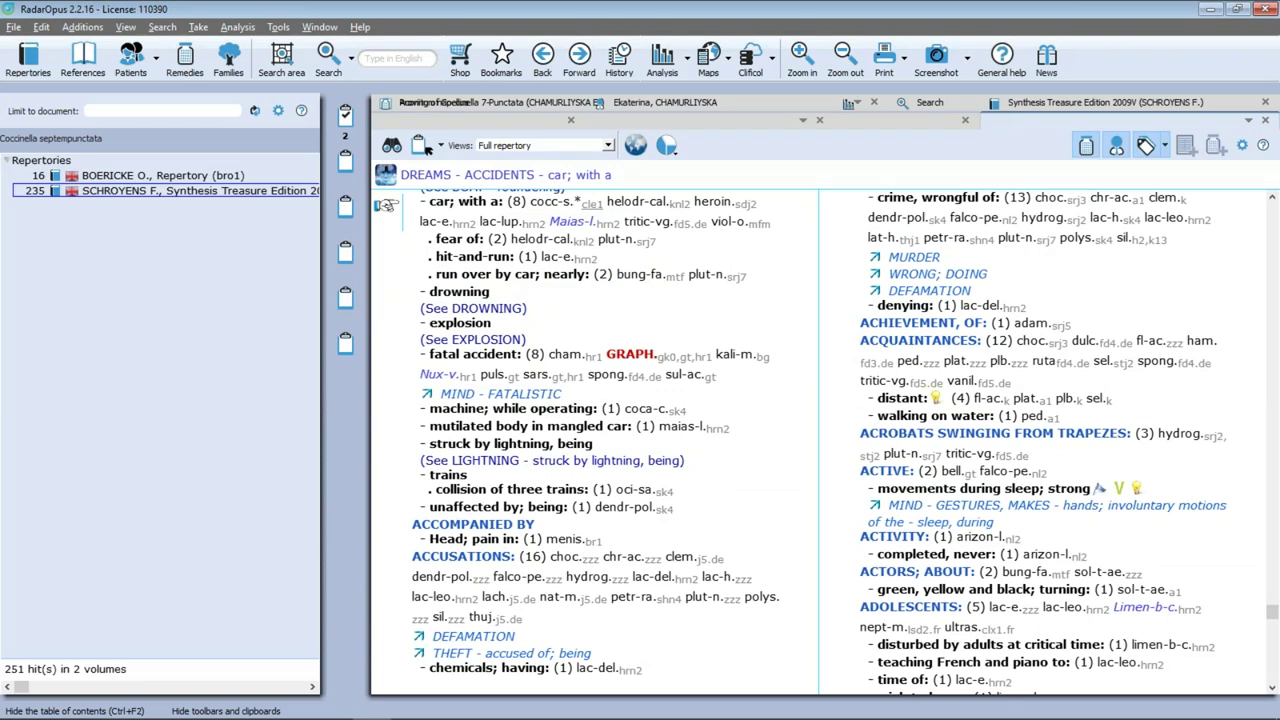
pyautogui.hotkey('alt', 'Tab')
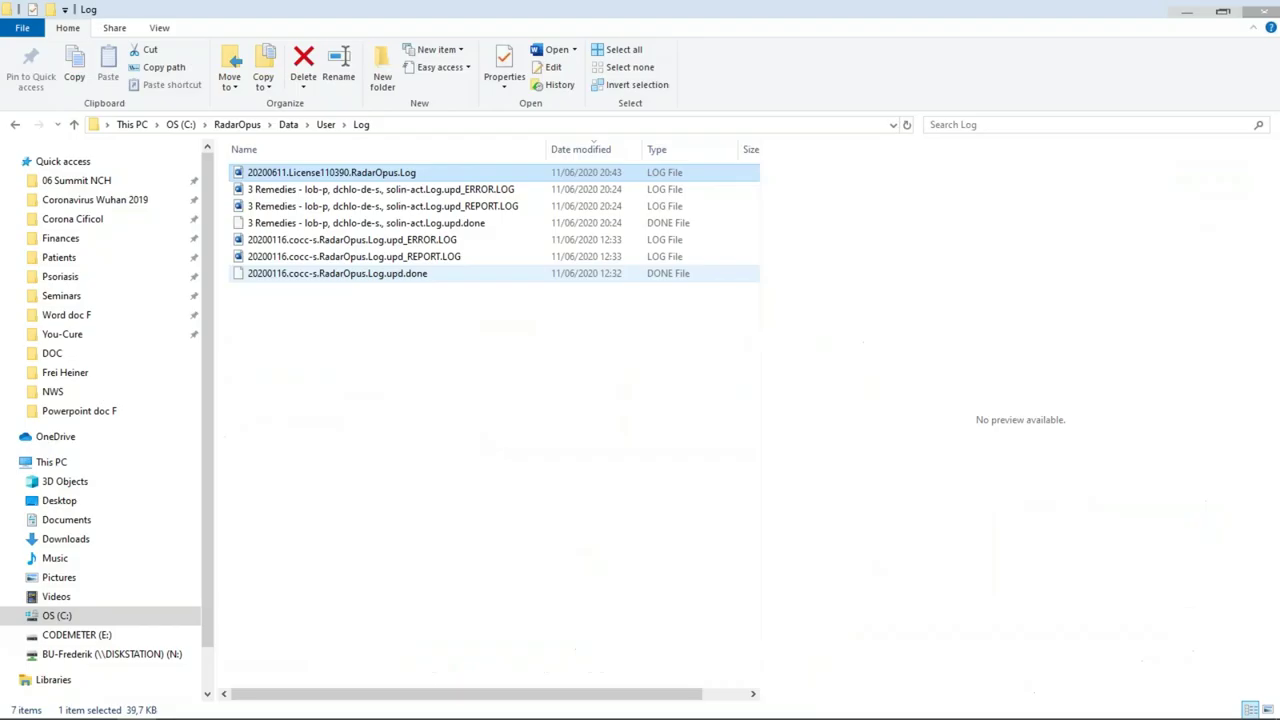
pyautogui.hotkey('alt', 'Tab')
pyautogui.press('Tab')
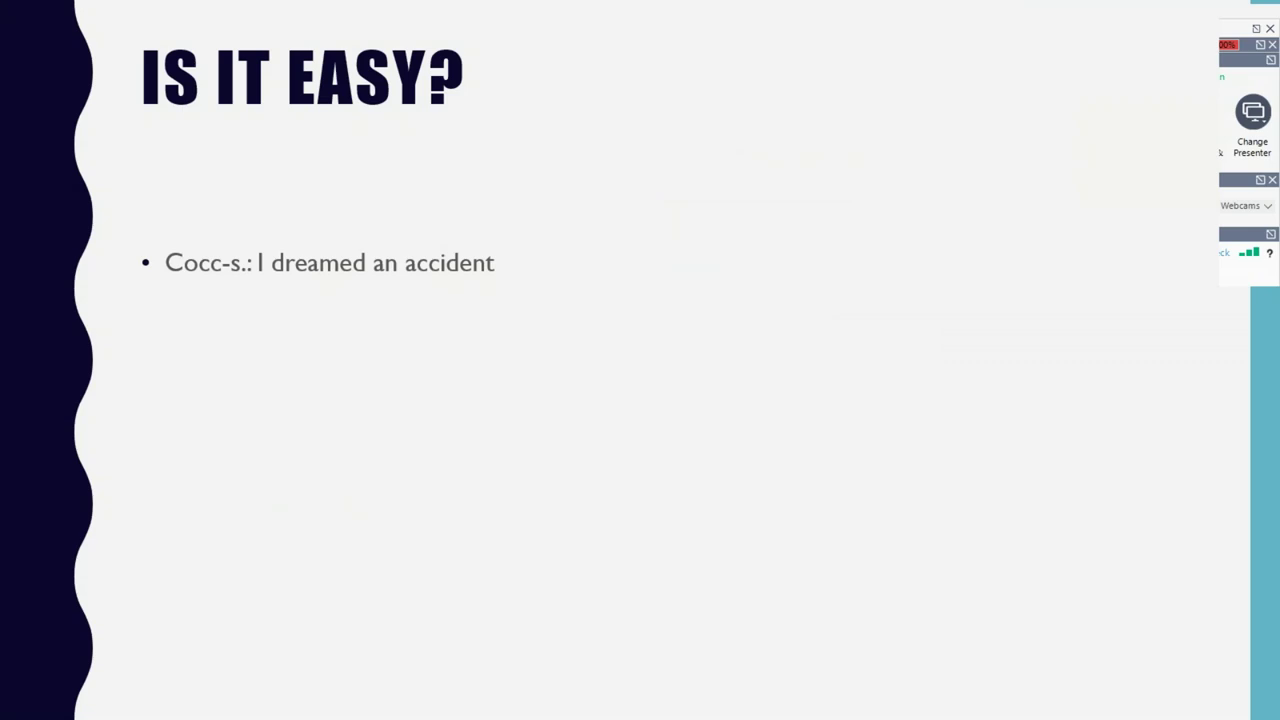
pyautogui.press('Right')
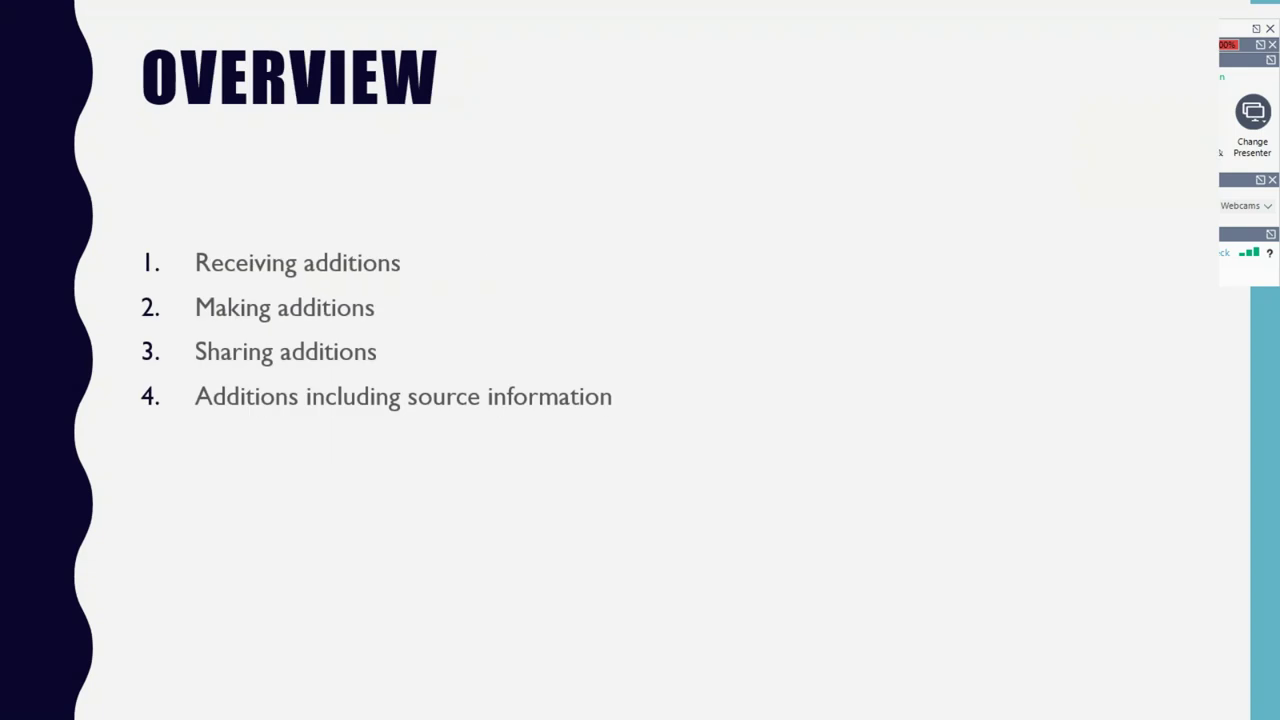
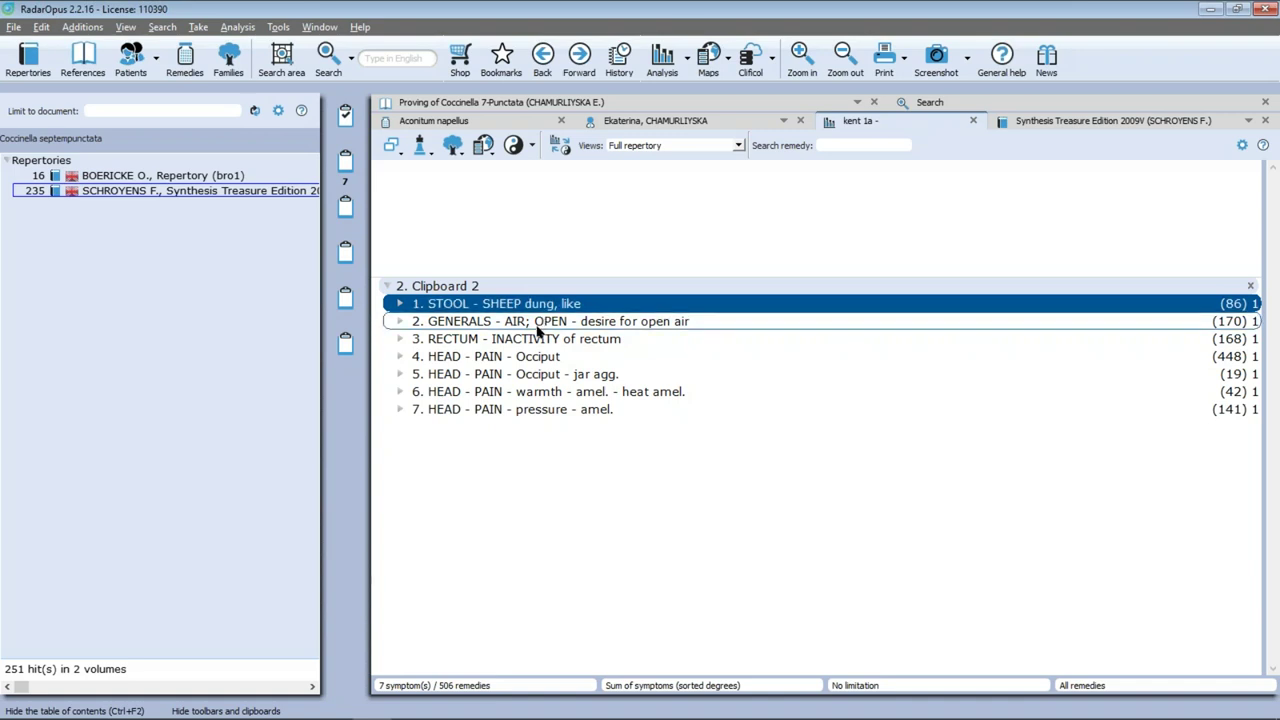
# Group all seven rubrics of Clipboard 2 in the kent 1a analysis as group A with common remedies (crossing)
pyautogui.click(526, 413)
pyautogui.click(527, 303)
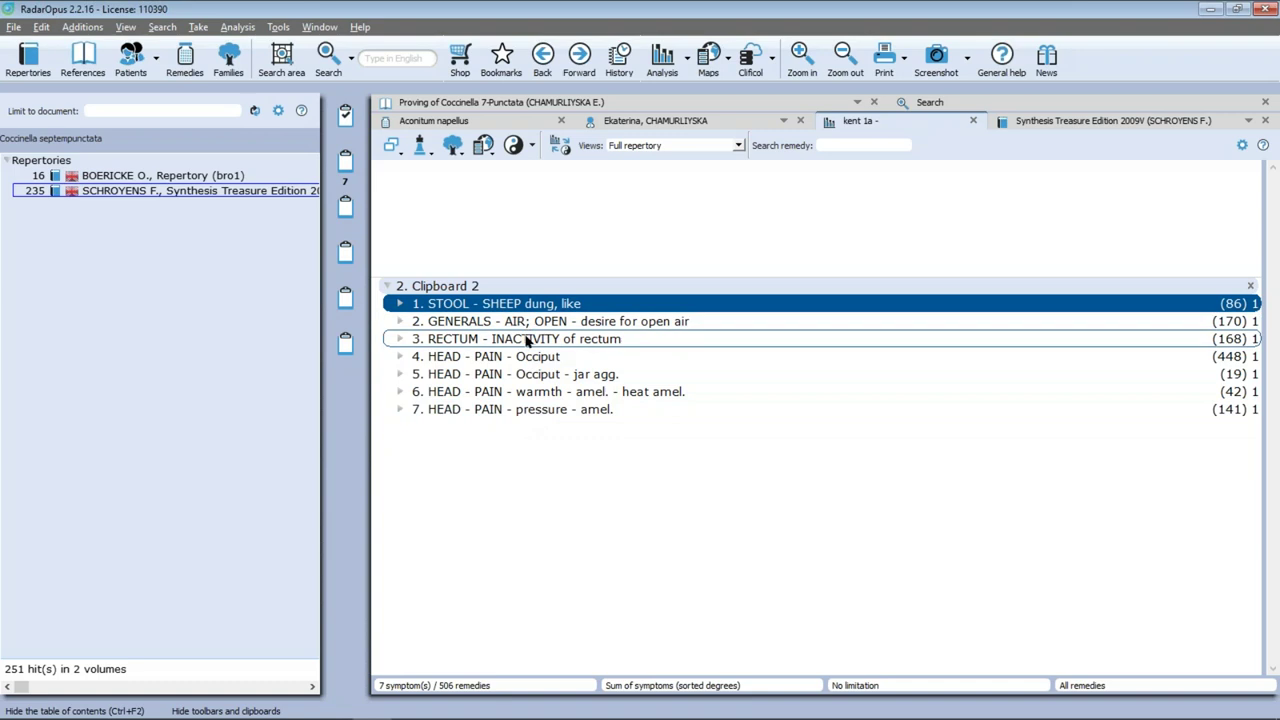
pyautogui.keyDown('shift'); pyautogui.click(533, 407); pyautogui.keyUp('shift')
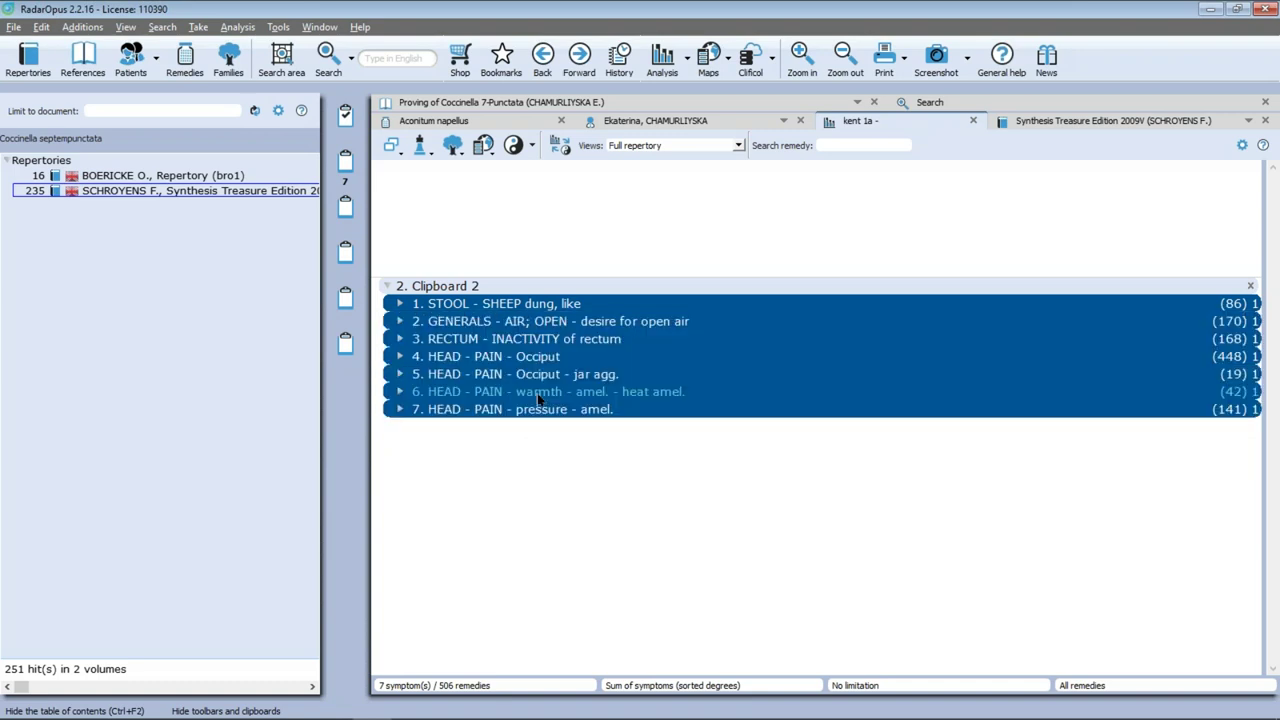
pyautogui.rightClick(507, 358)
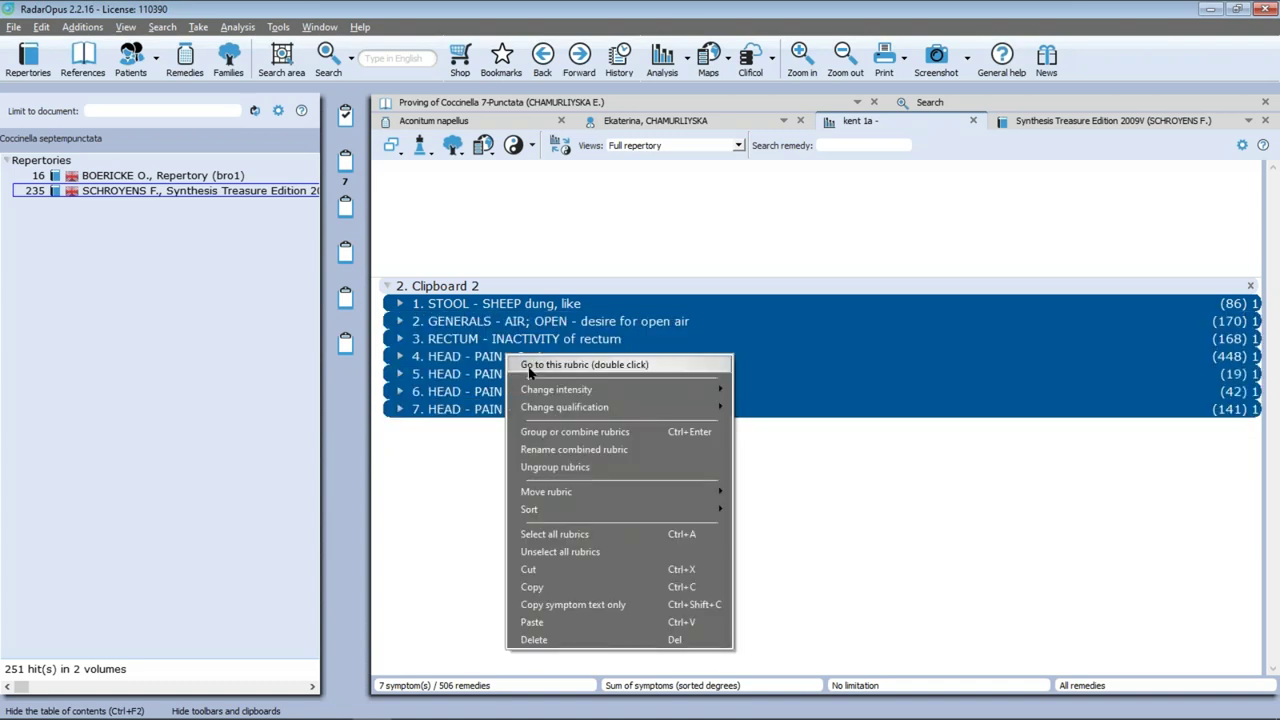
pyautogui.moveTo(560, 390)
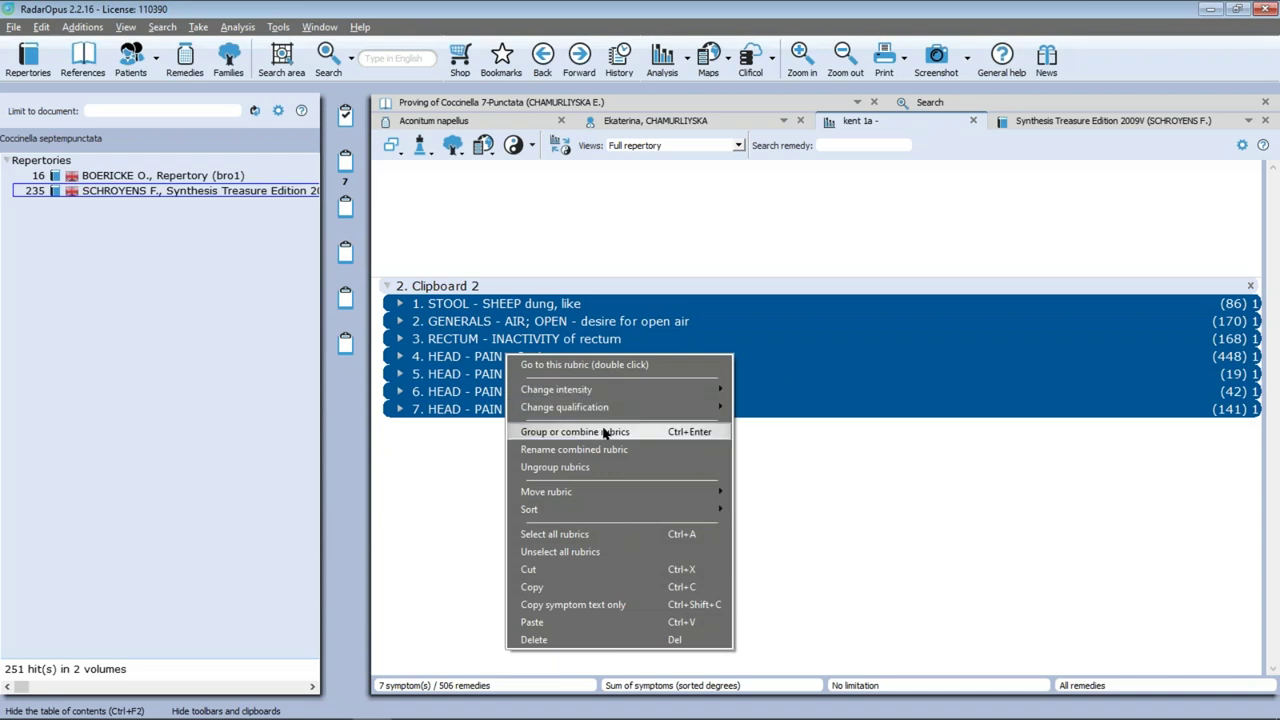
pyautogui.click(604, 432)
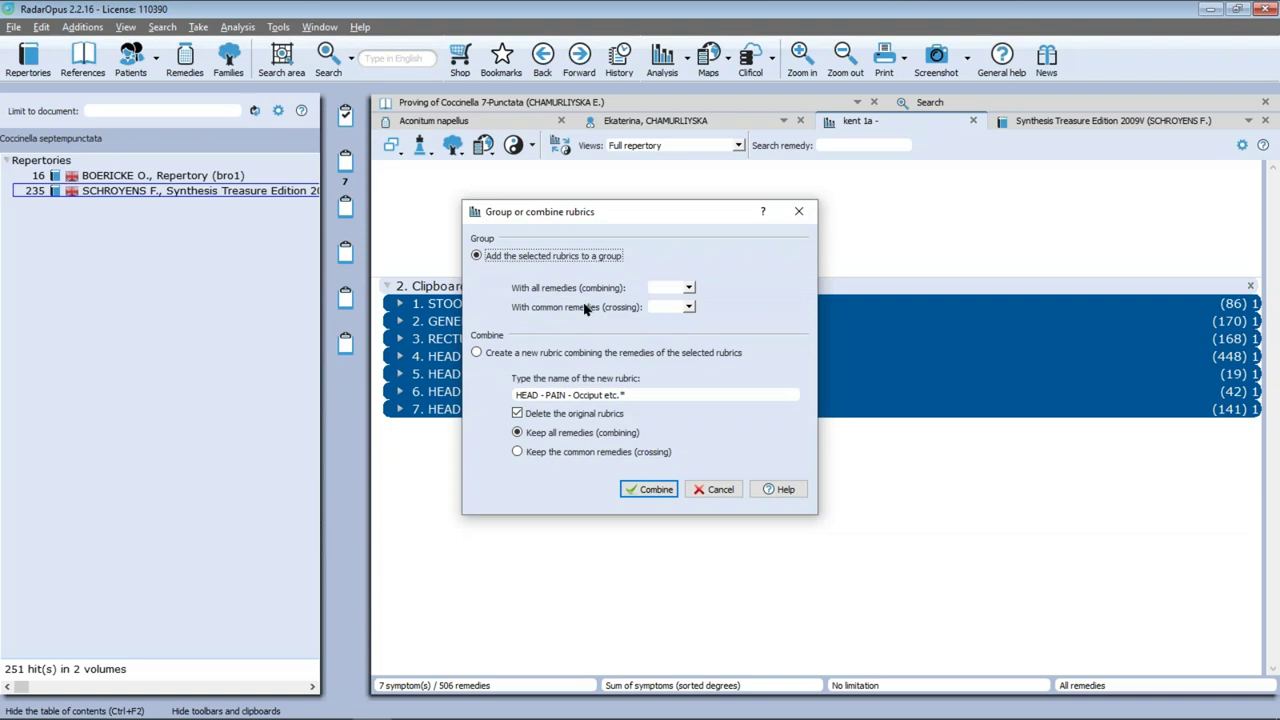
pyautogui.click(688, 308)
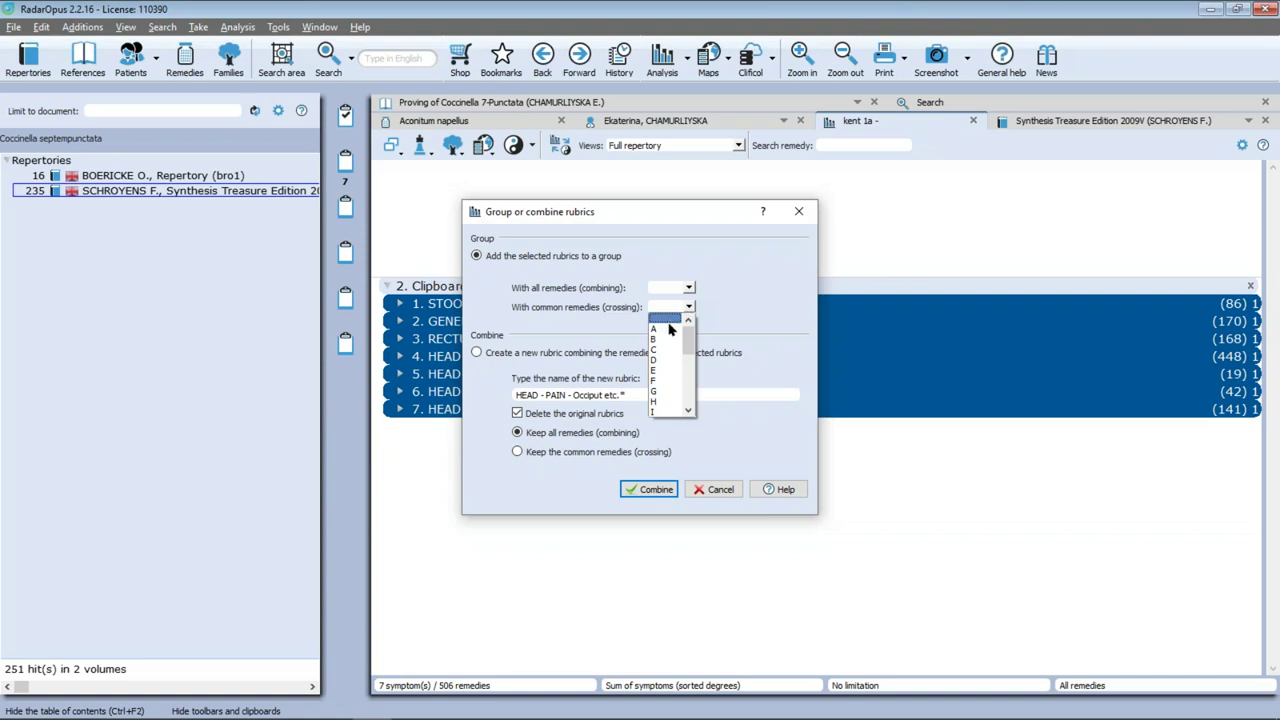
pyautogui.click(668, 329)
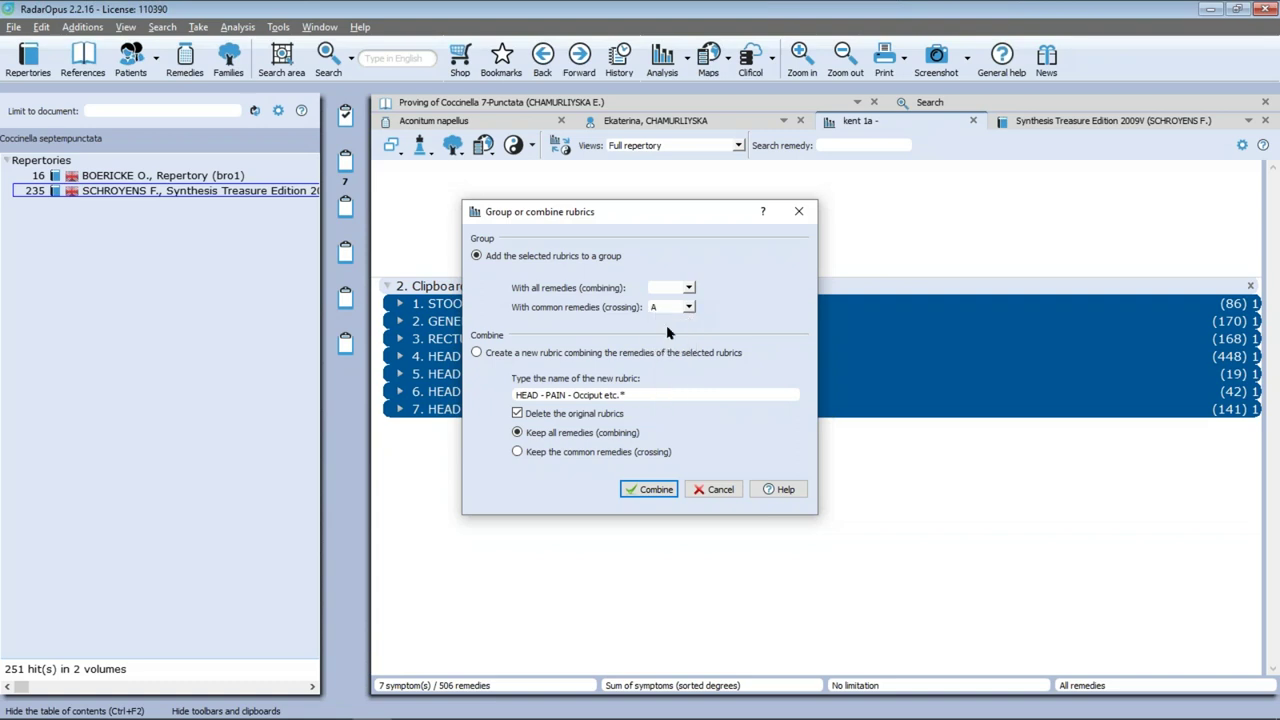
pyautogui.click(655, 490)
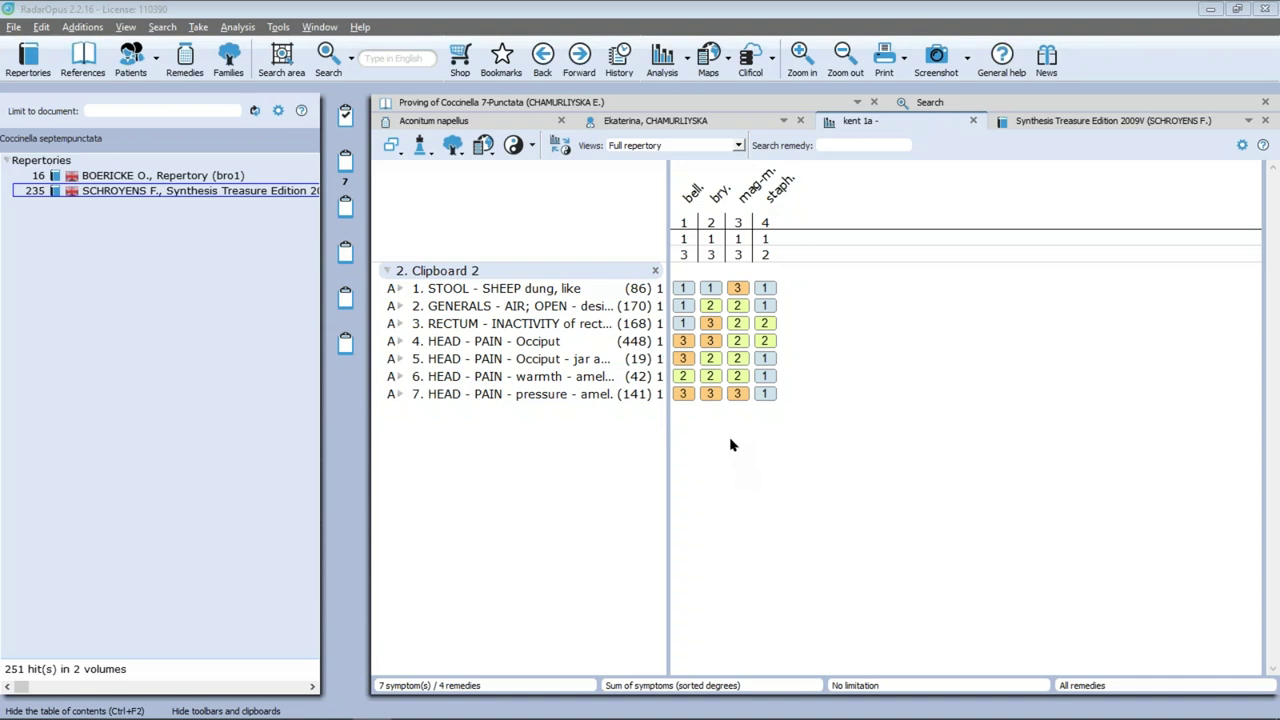
# Switch the kent 1a analysis to the Kent Repertory (revised) view and ungroup all rubrics of Clipboard 2
pyautogui.click(741, 146)
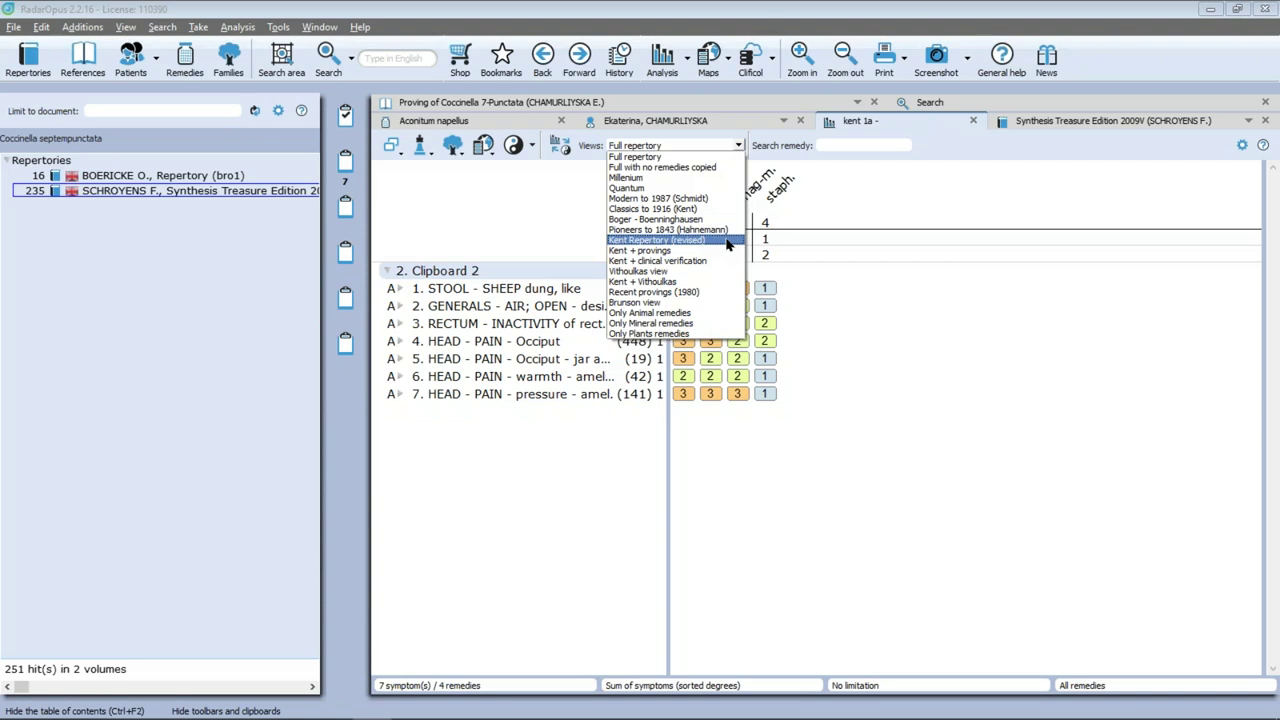
pyautogui.click(668, 240)
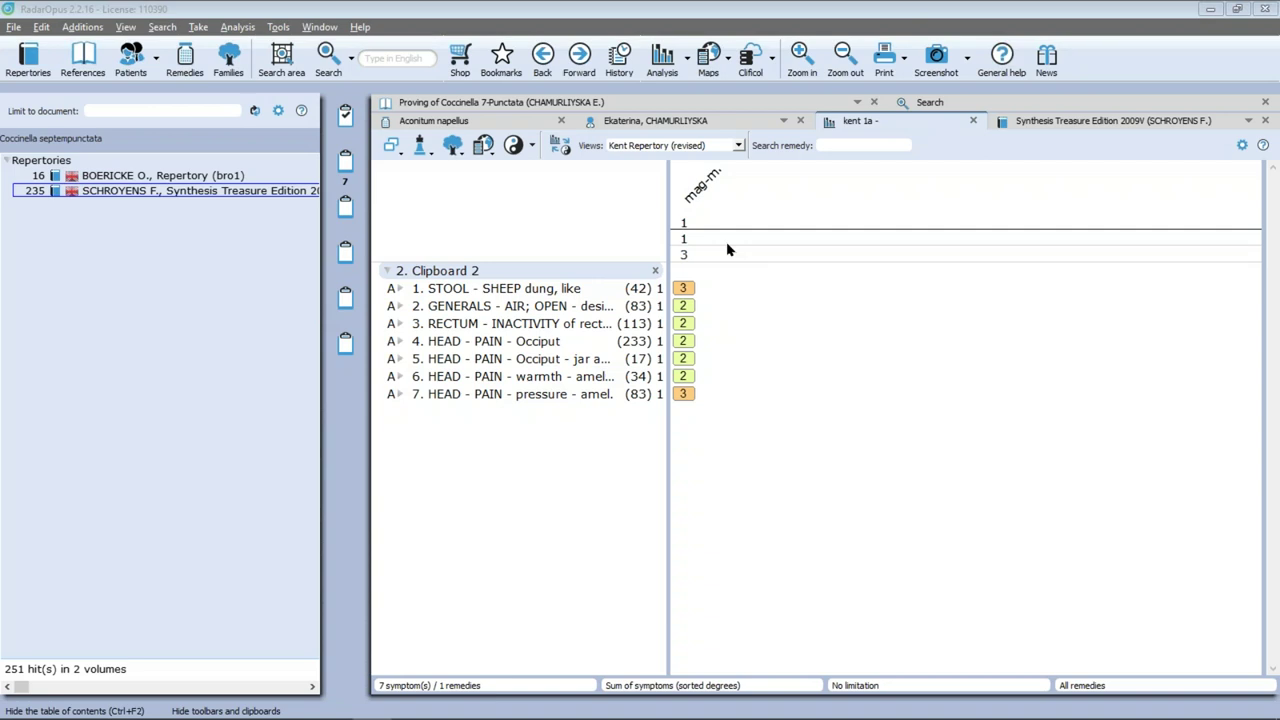
pyautogui.click(632, 344)
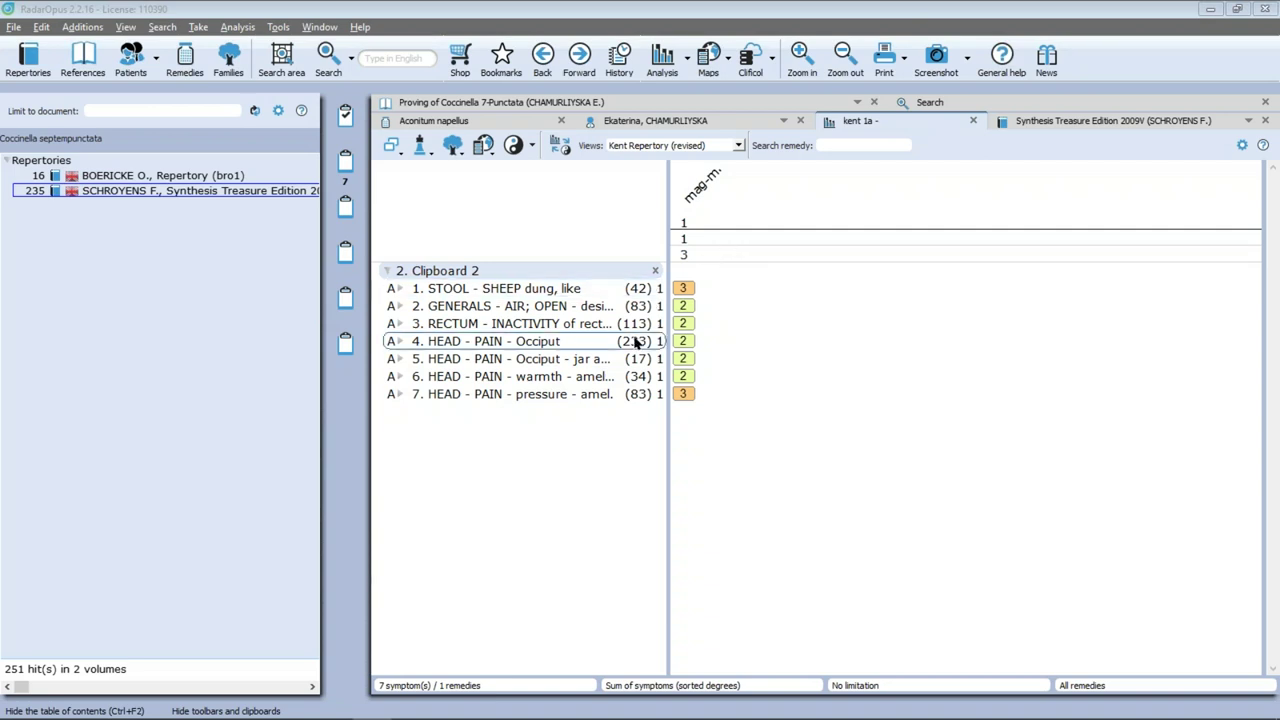
pyautogui.hotkey('ctrl', 'a')
pyautogui.rightClick(538, 346)
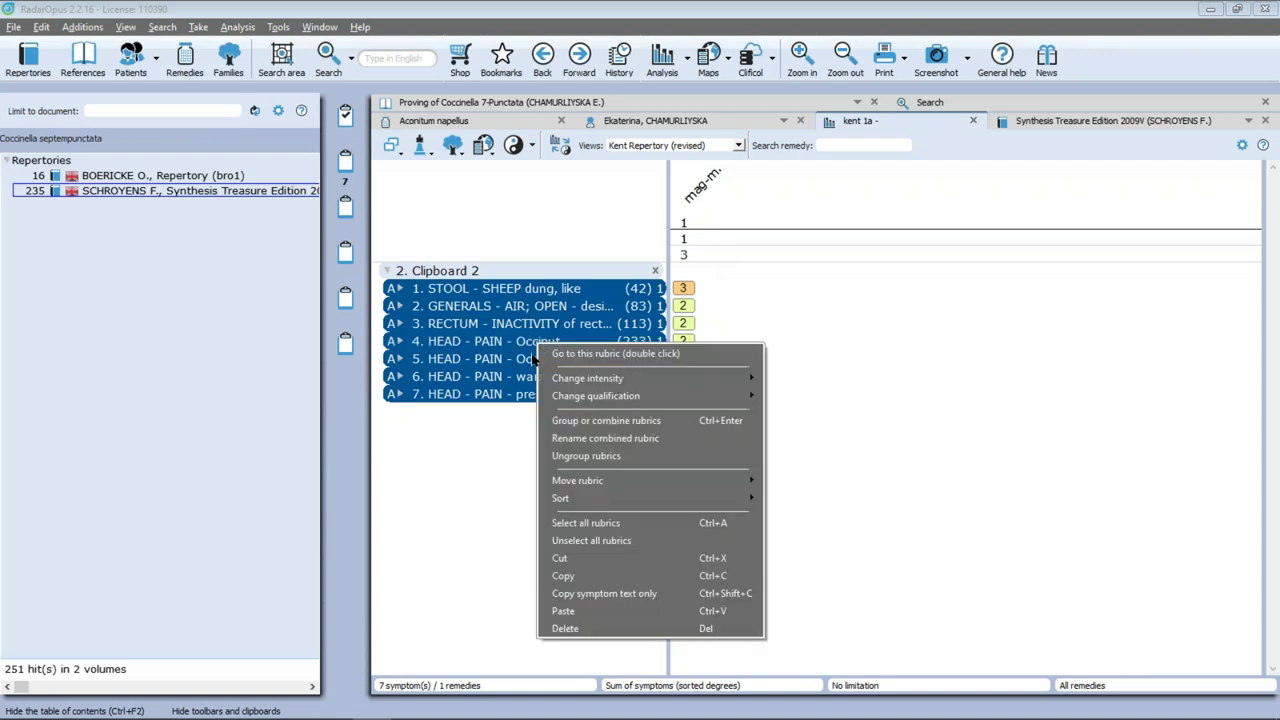
pyautogui.moveTo(655, 381)
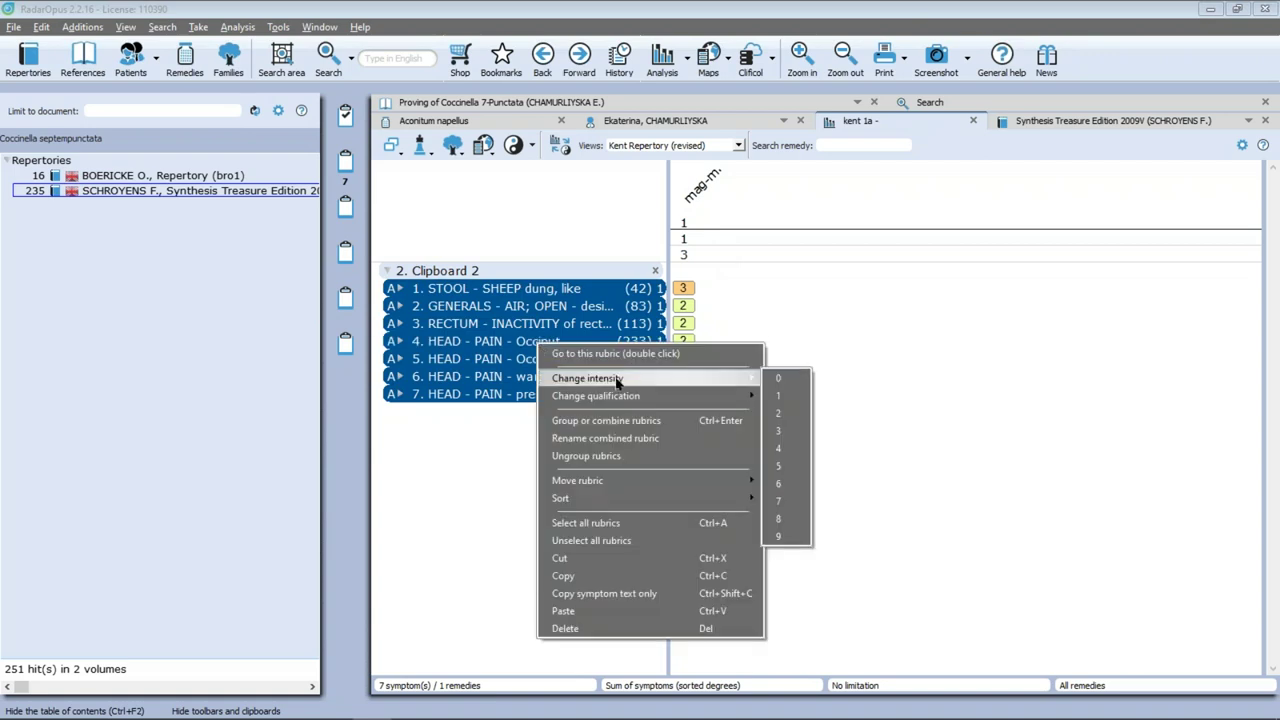
pyautogui.click(640, 456)
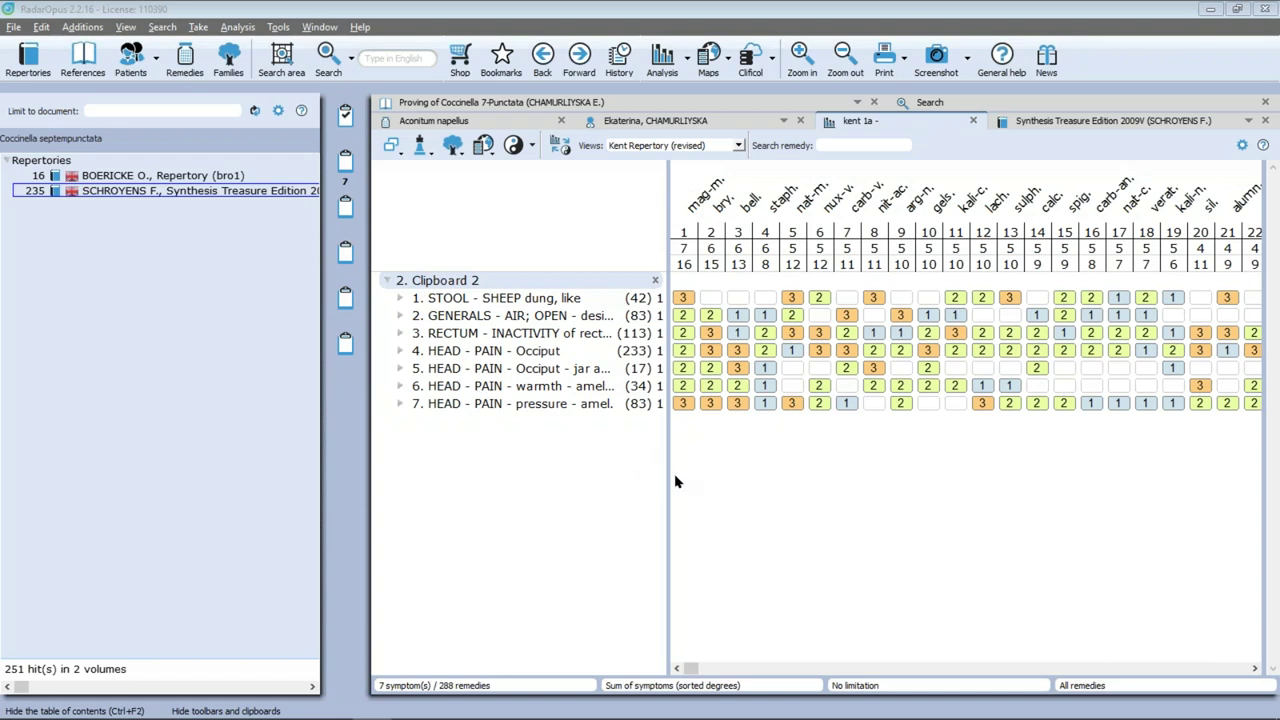
# Enlarge the kent 1a analysis to the full workspace and rank its remedies by Sum of symptoms
pyautogui.doubleClick(898, 123)
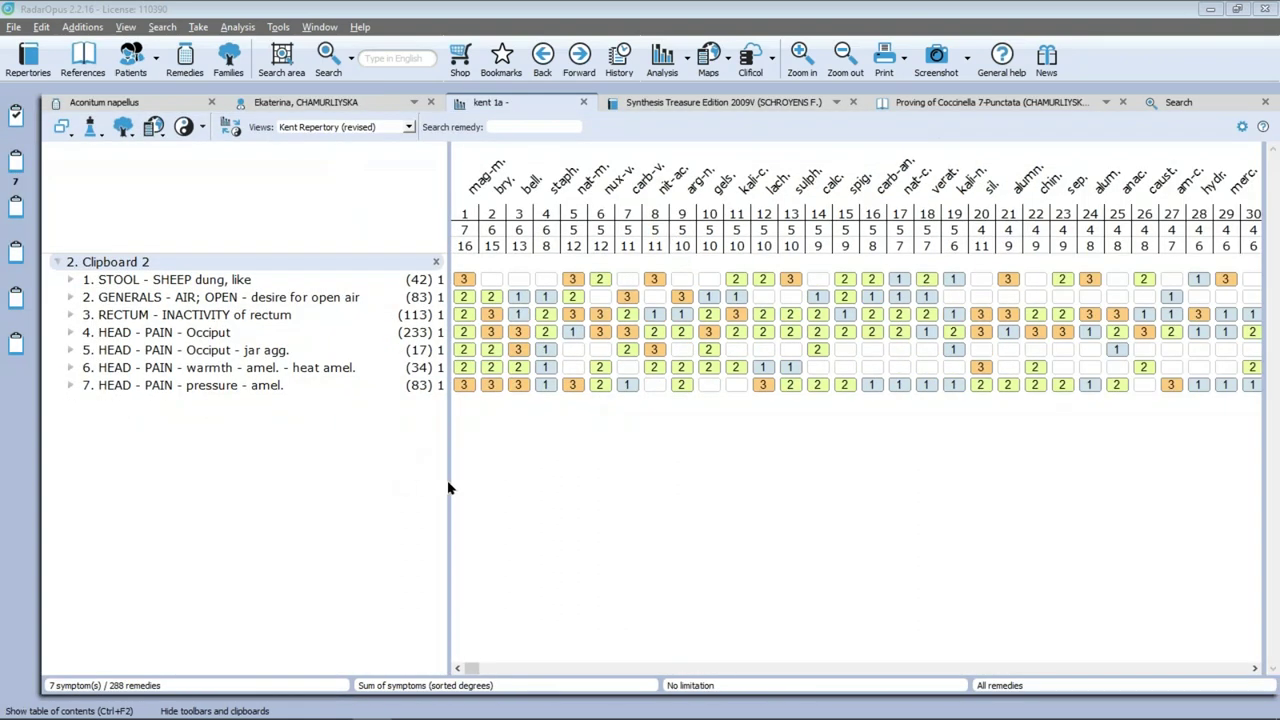
pyautogui.click(92, 127)
pyautogui.click(140, 274)
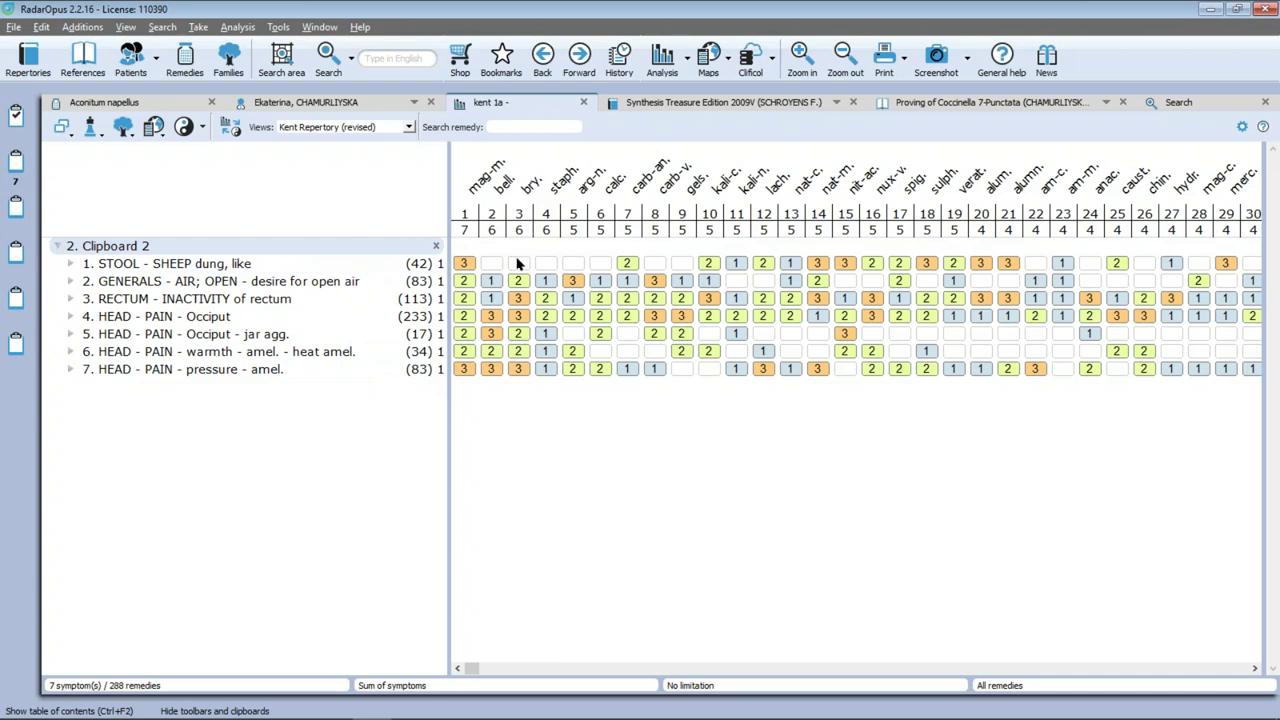
# Switch to the presentation, advance to the Flat Repertorization slide and return to the RadarOpus analysis
pyautogui.hotkey('alt', 'Tab')
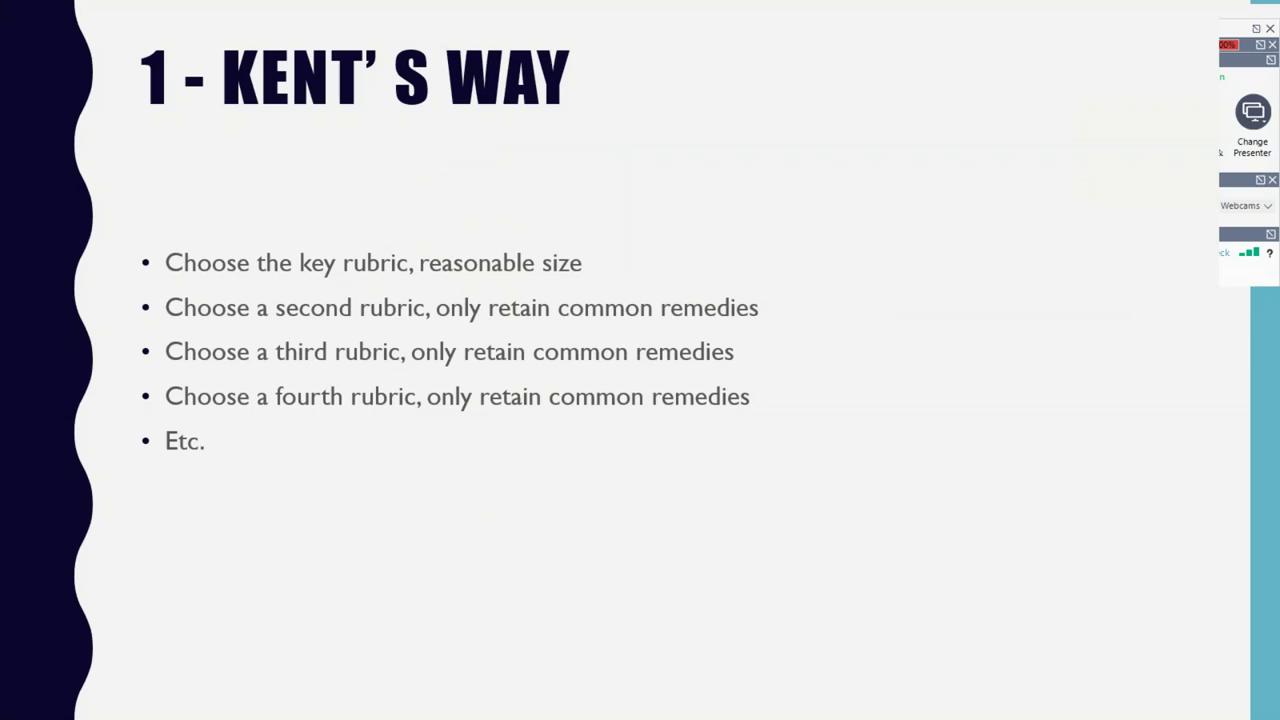
pyautogui.press('Right')
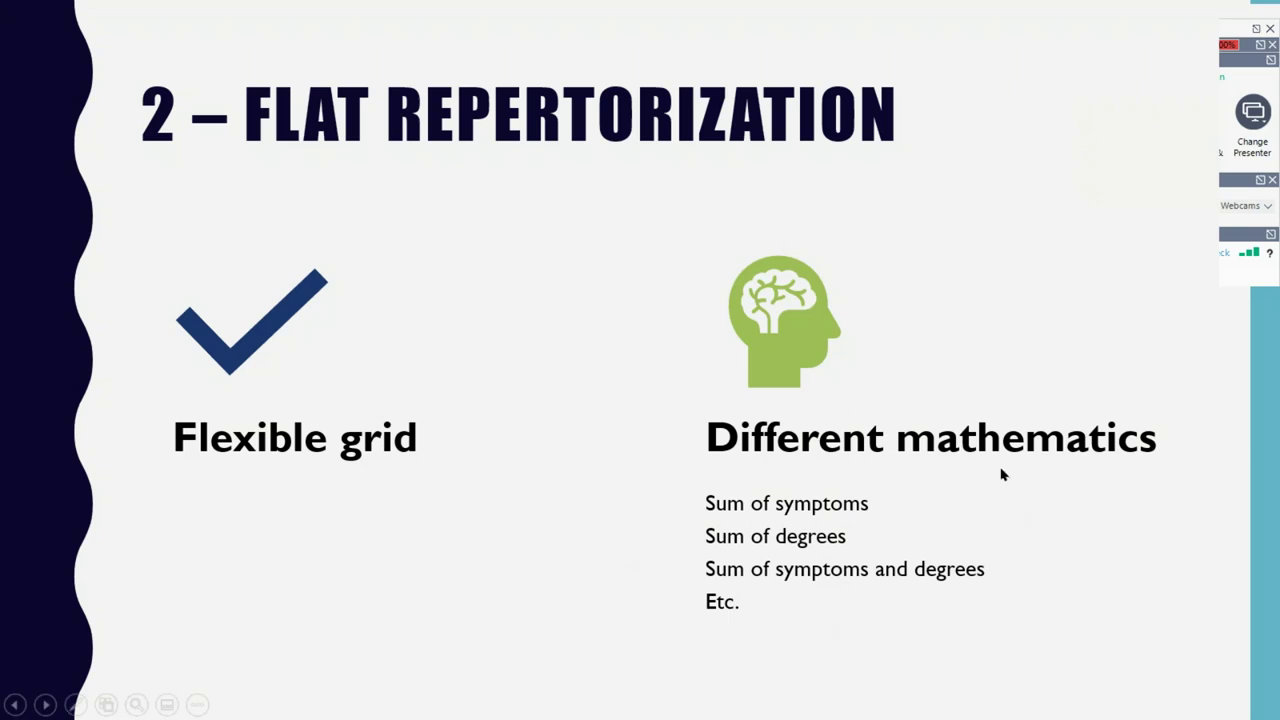
pyautogui.hotkey('alt', 'Tab')
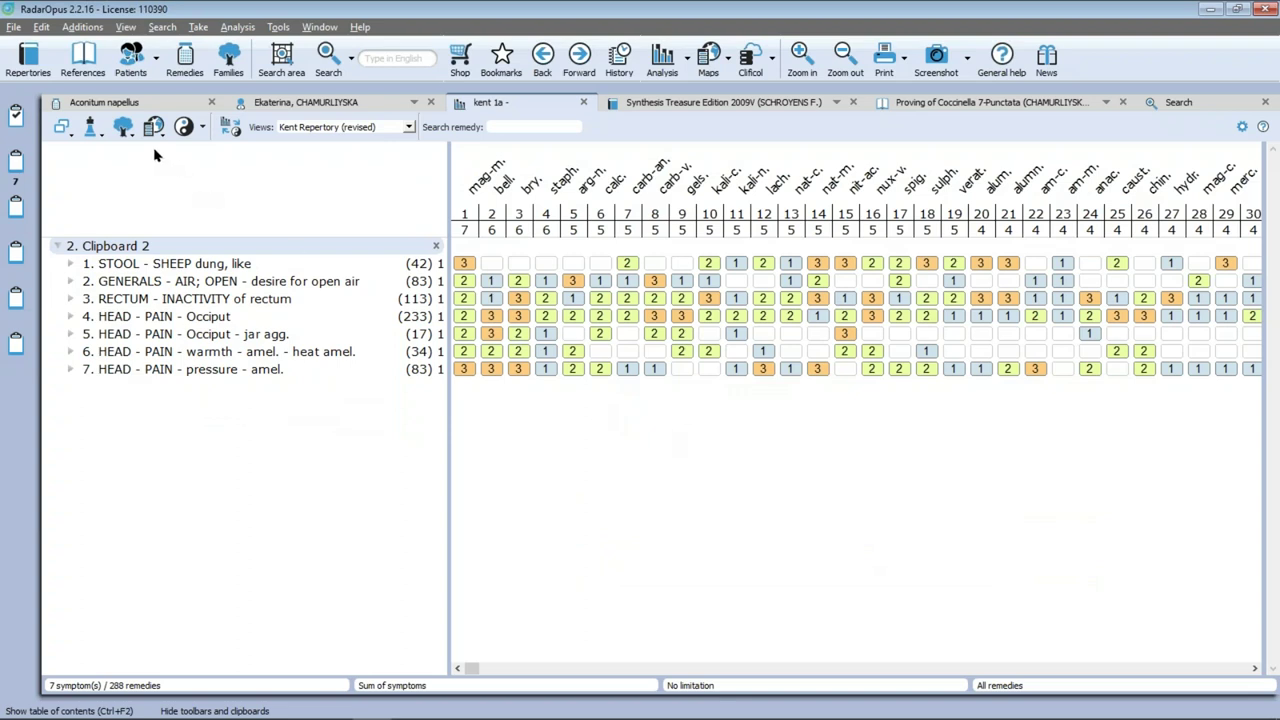
# Rank the kent 1a remedies by Sum of degrees and subsequently by Small remedies
pyautogui.click(92, 128)
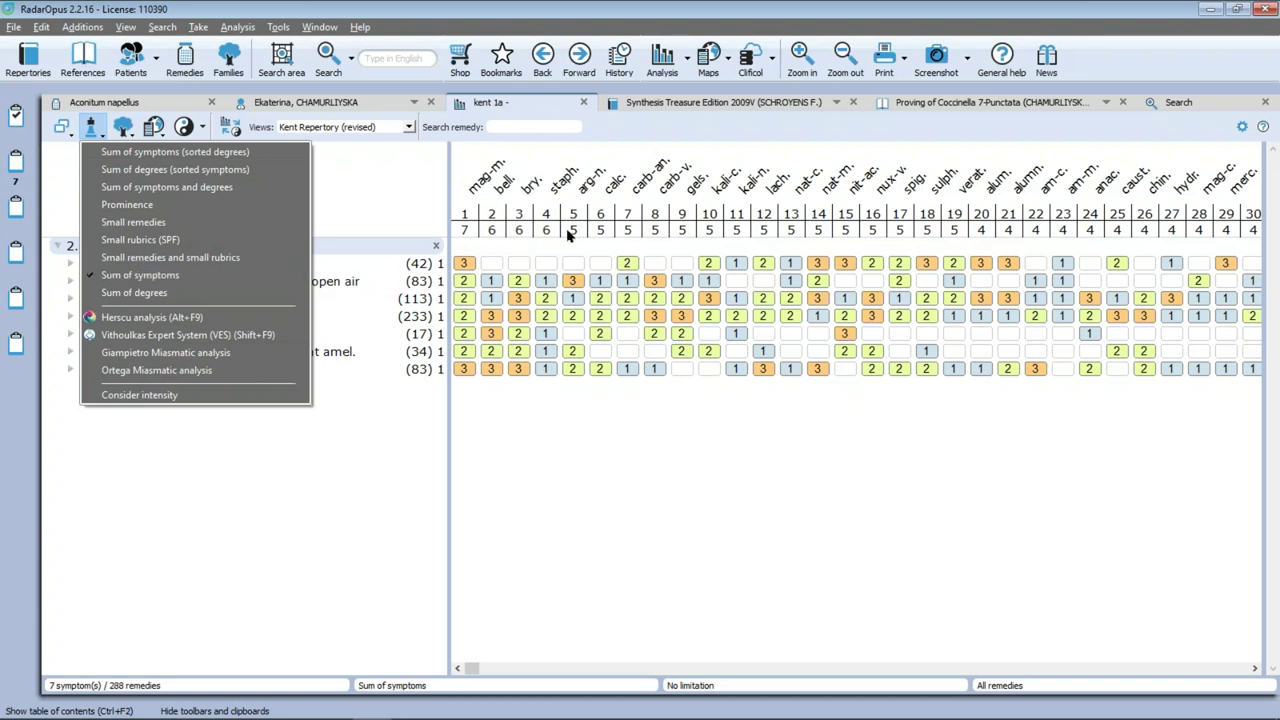
pyautogui.click(148, 292)
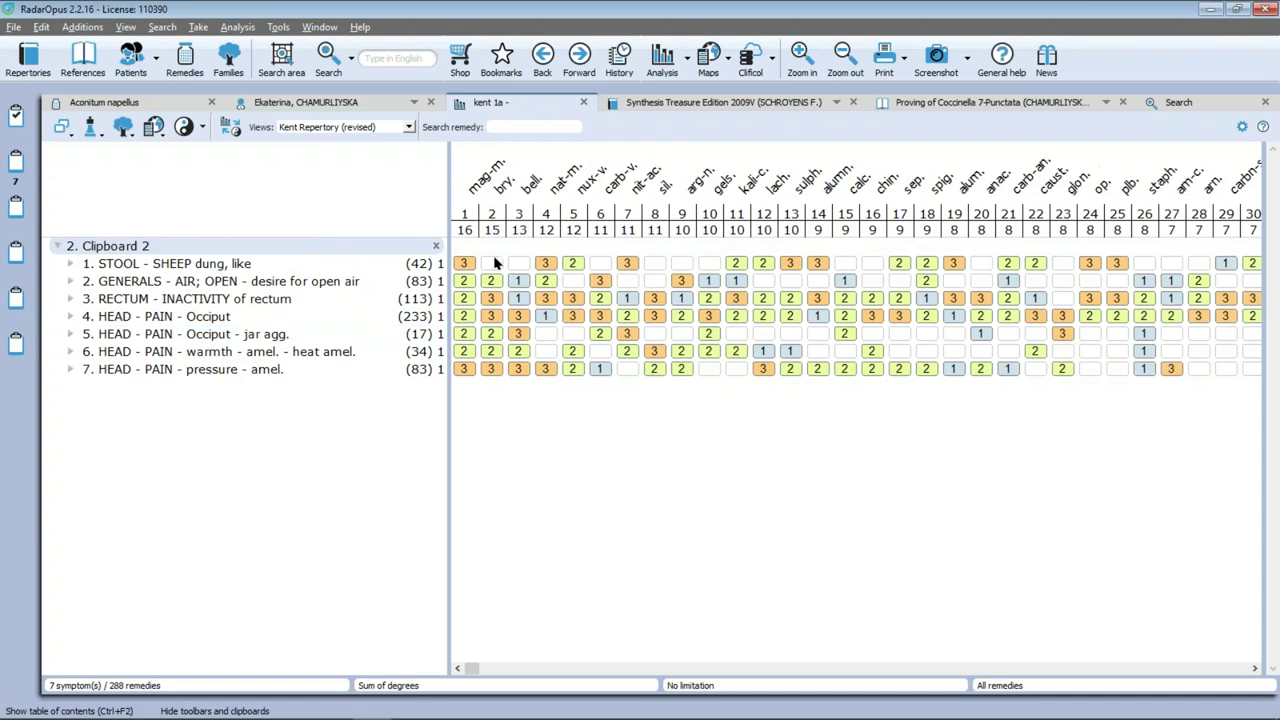
pyautogui.click(92, 128)
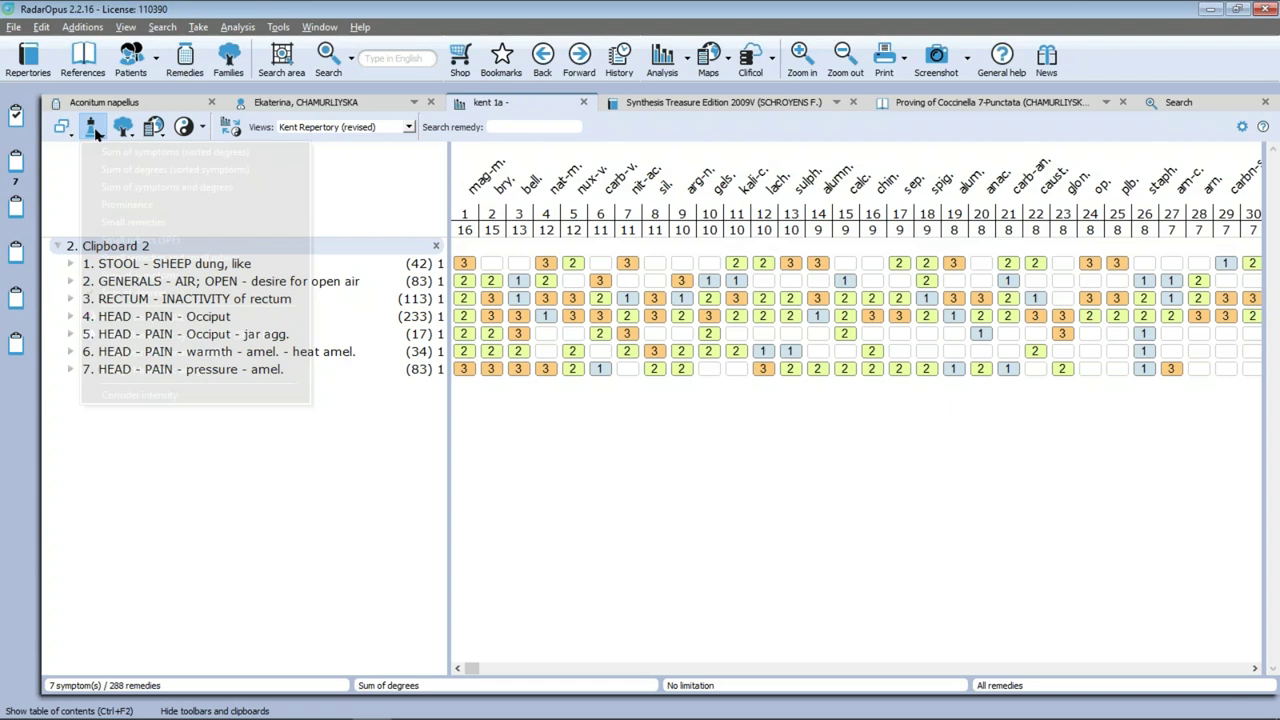
pyautogui.click(116, 222)
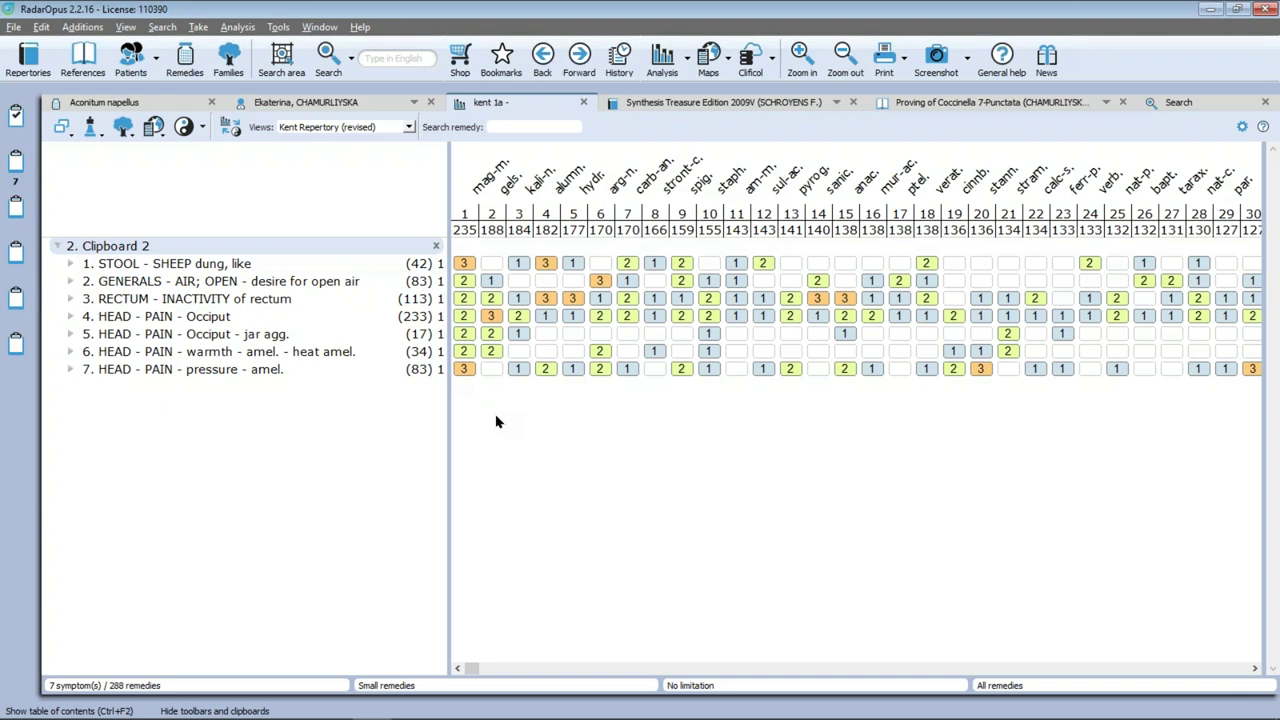
# Switch to the presentation and advance to the Vithoulkas' VES slide
pyautogui.hotkey('alt', 'Tab')
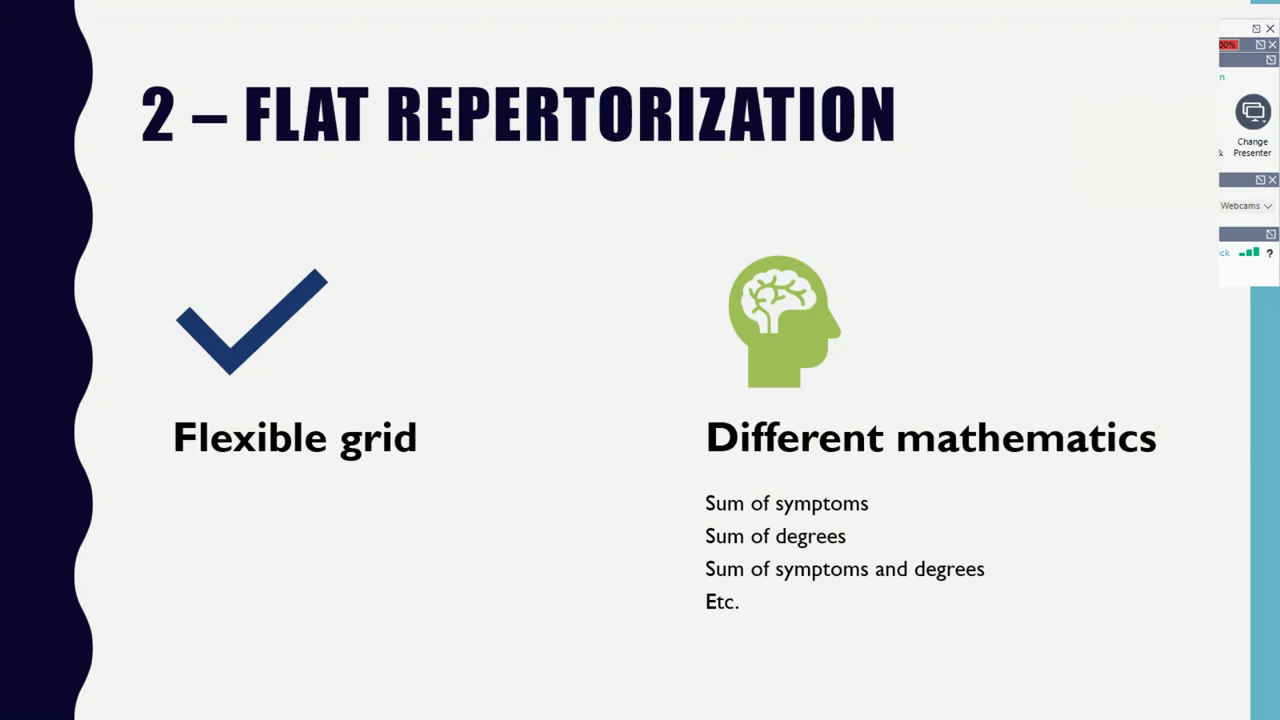
pyautogui.press('Right')
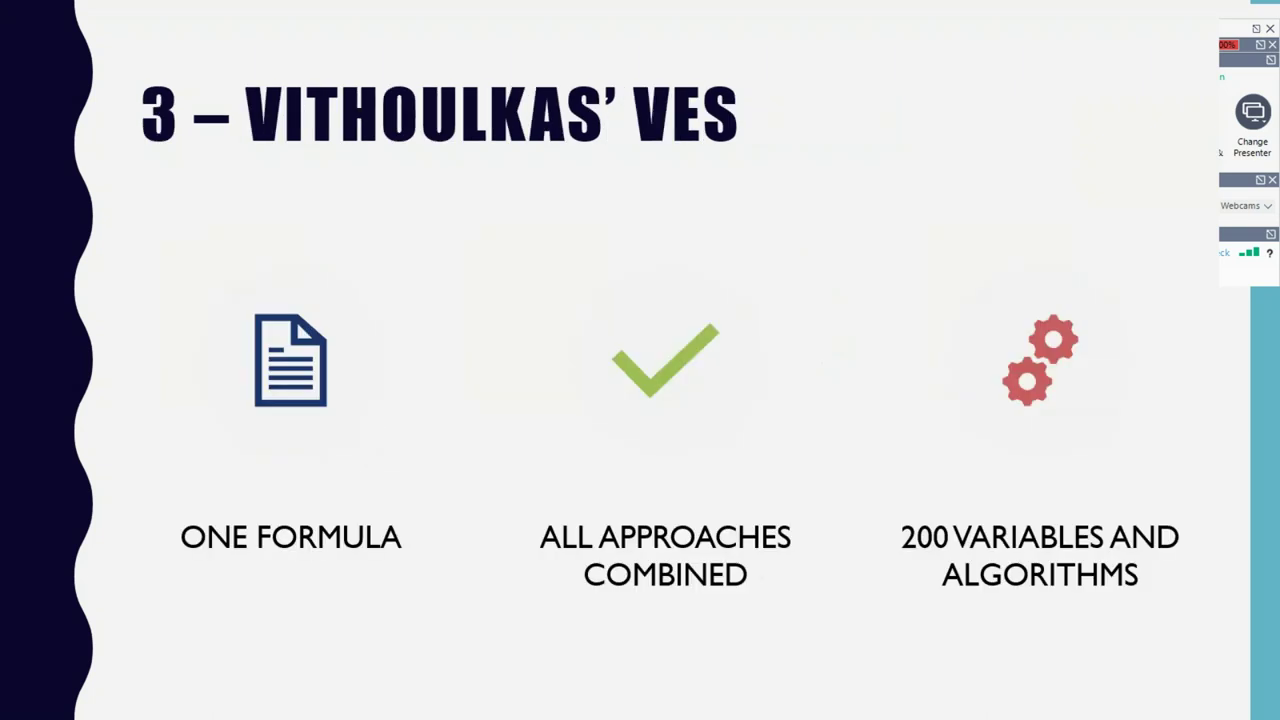
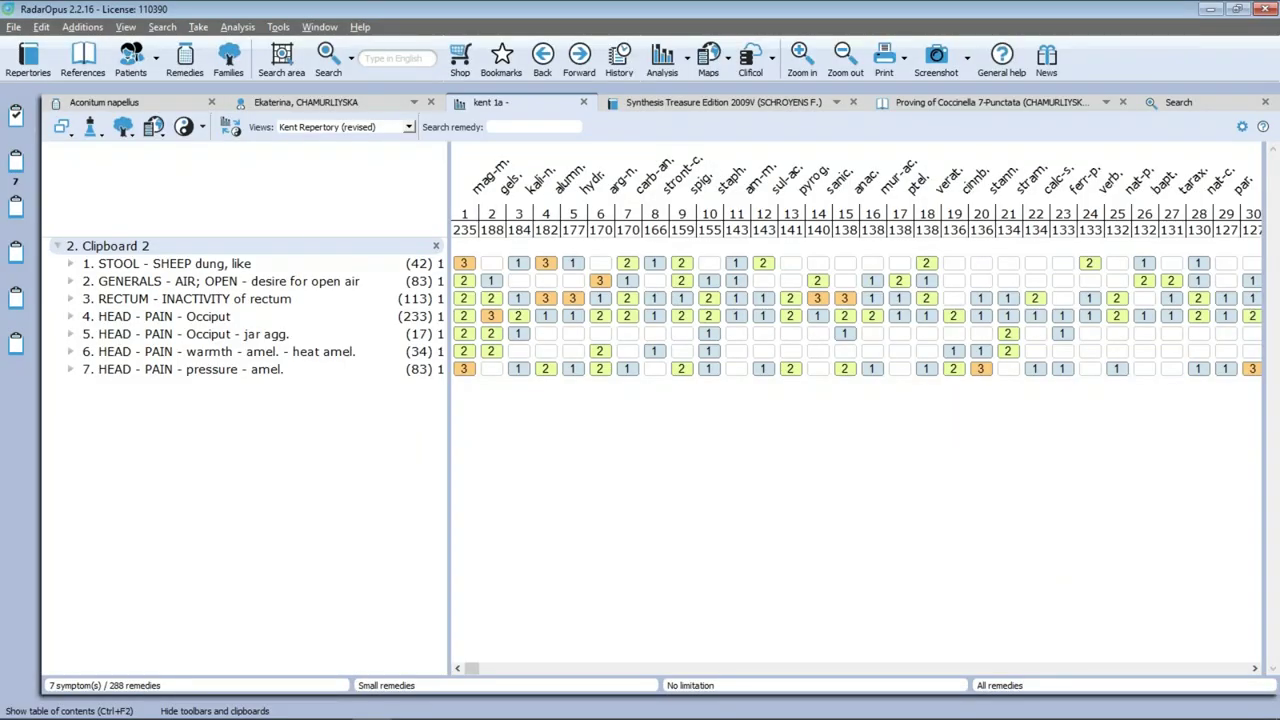
pyautogui.hotkey('ctrl', 'o')
pyautogui.write('833')
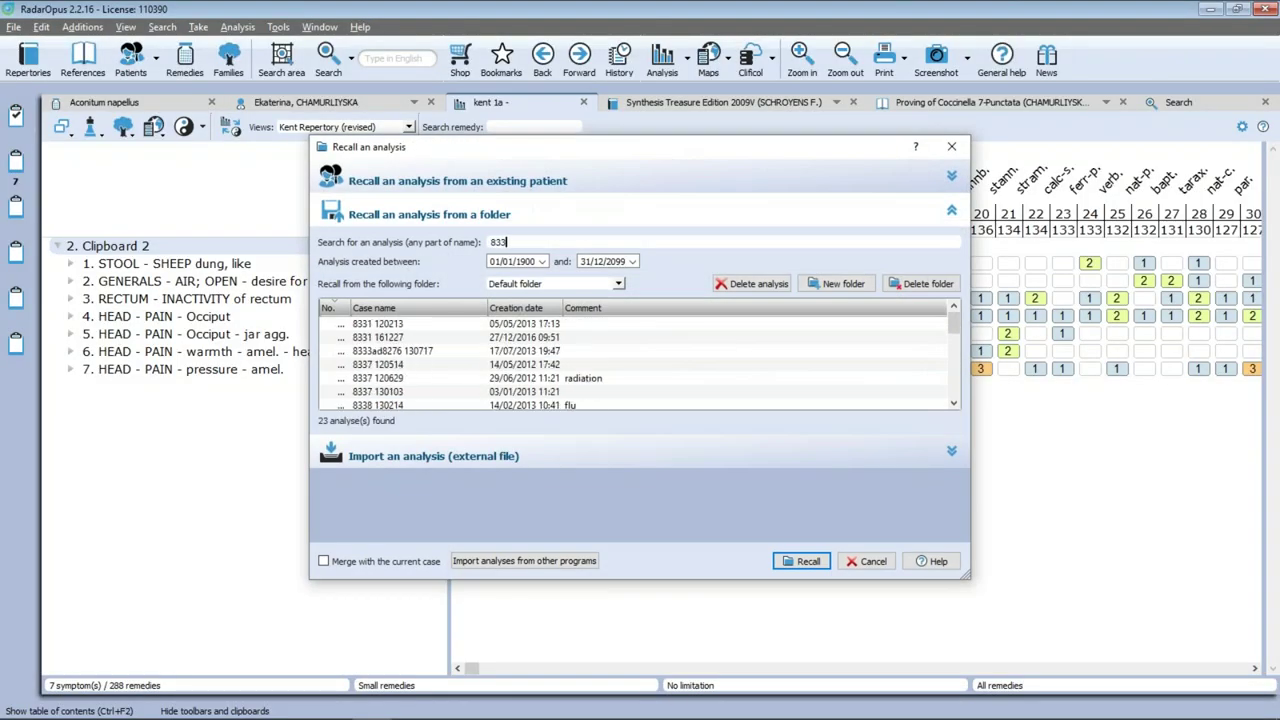
pyautogui.write('1')
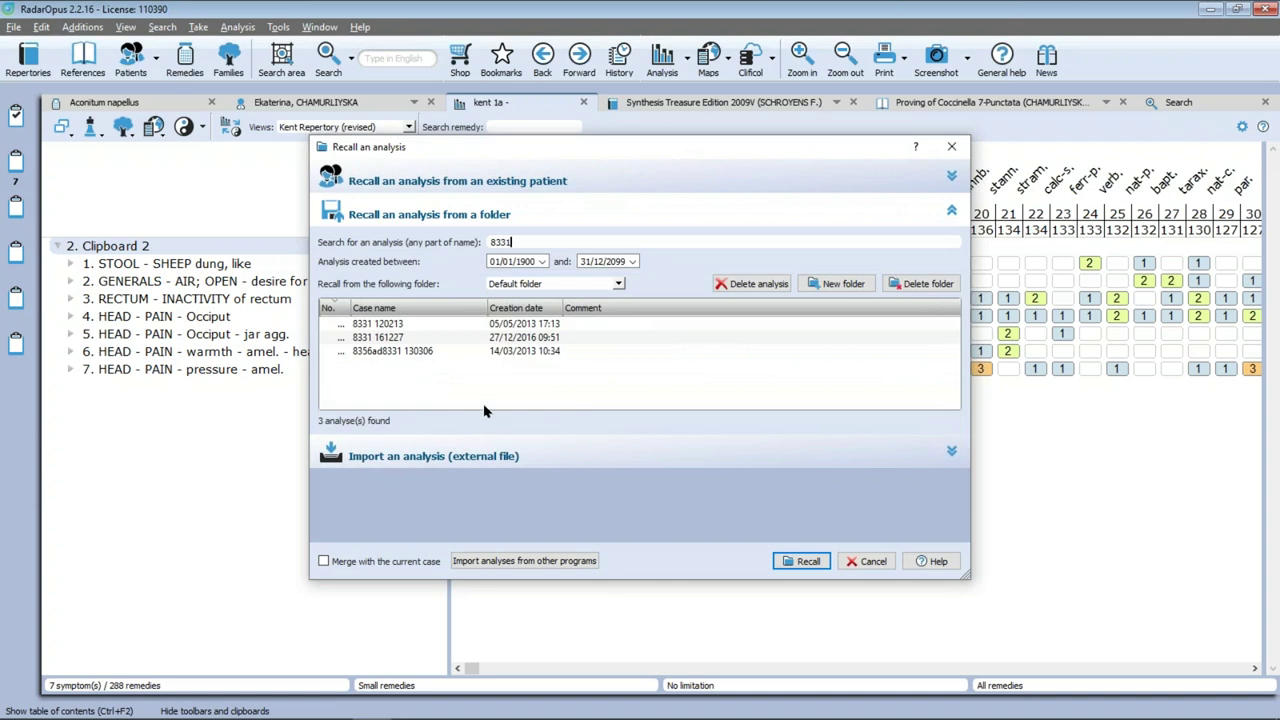
pyautogui.click(384, 326)
pyautogui.doubleClick(384, 326)
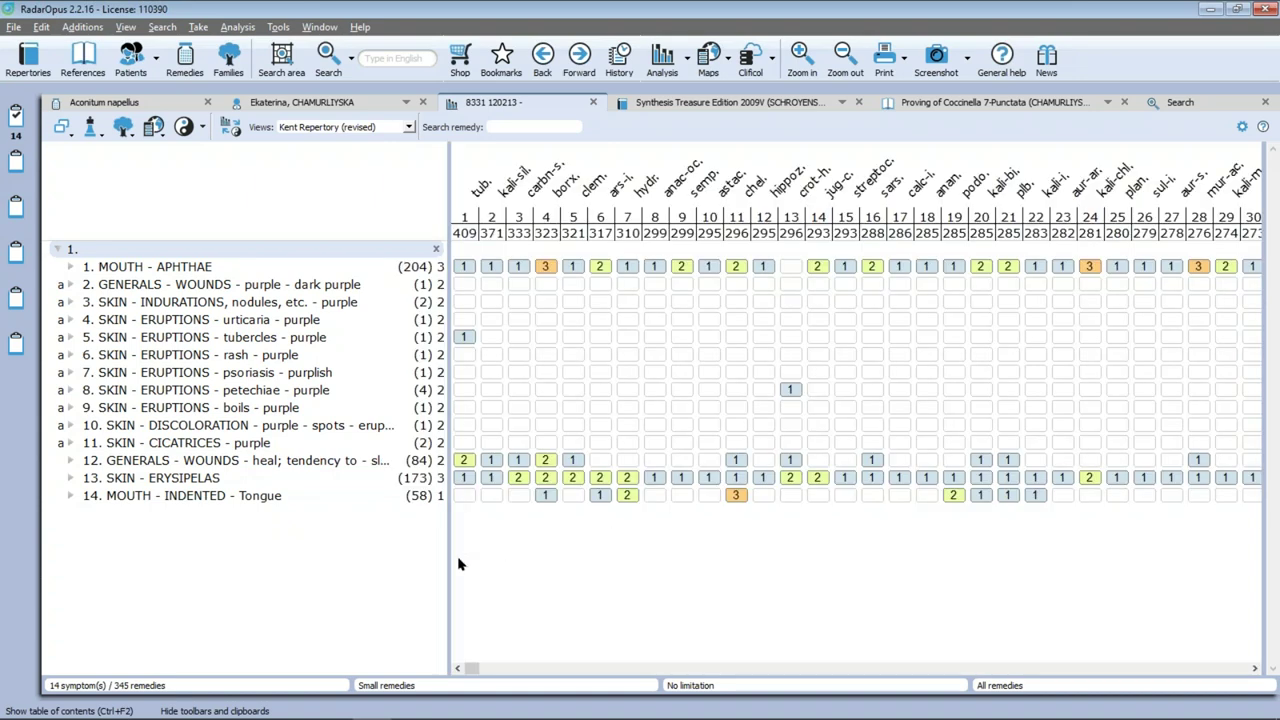
pyautogui.click(92, 128)
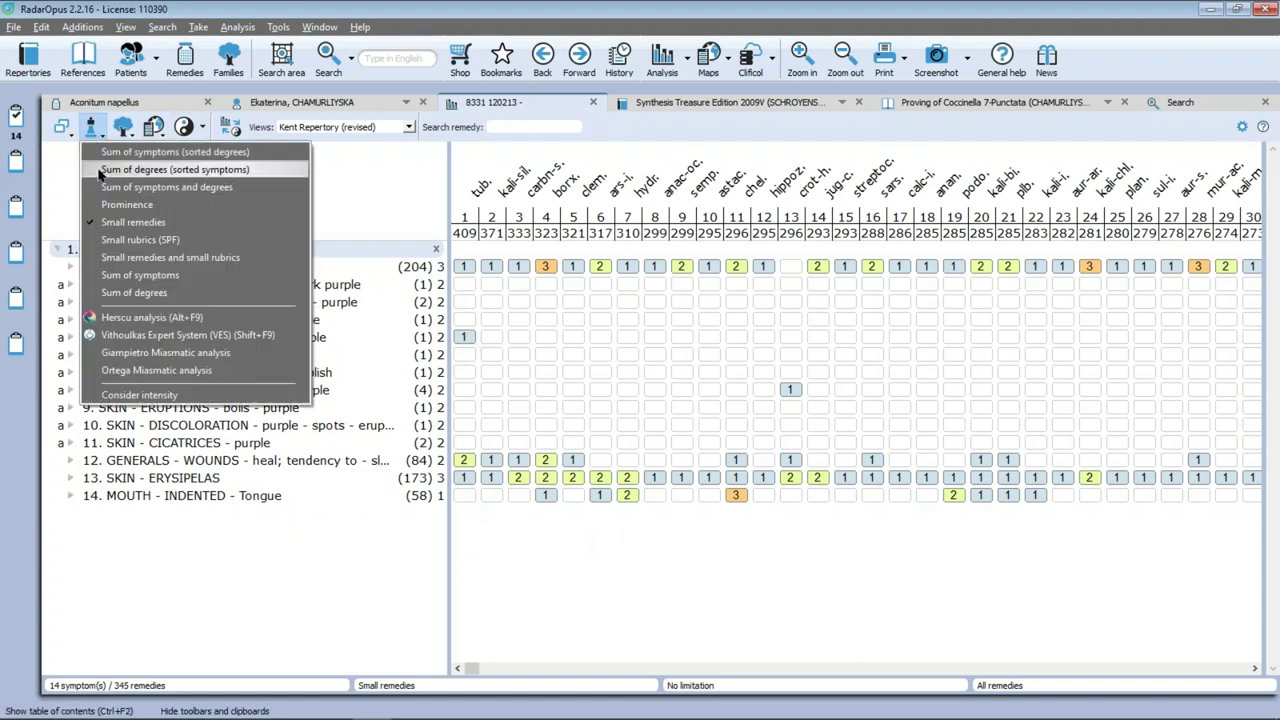
pyautogui.click(122, 275)
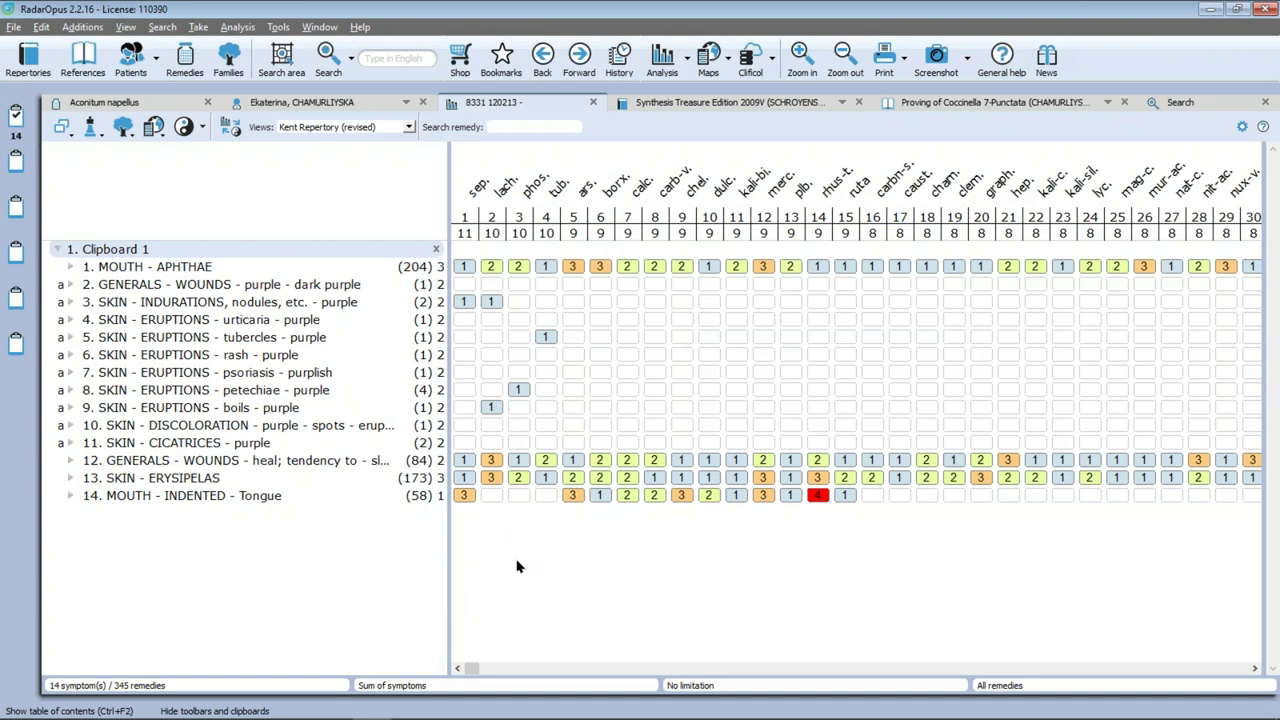
# Combine rubrics 2 to 11 into a new rubric named SKIN - ERUPTIONS - purple etc.*, keeping all remedies and deleting the original rubrics
pyautogui.click(98, 288)
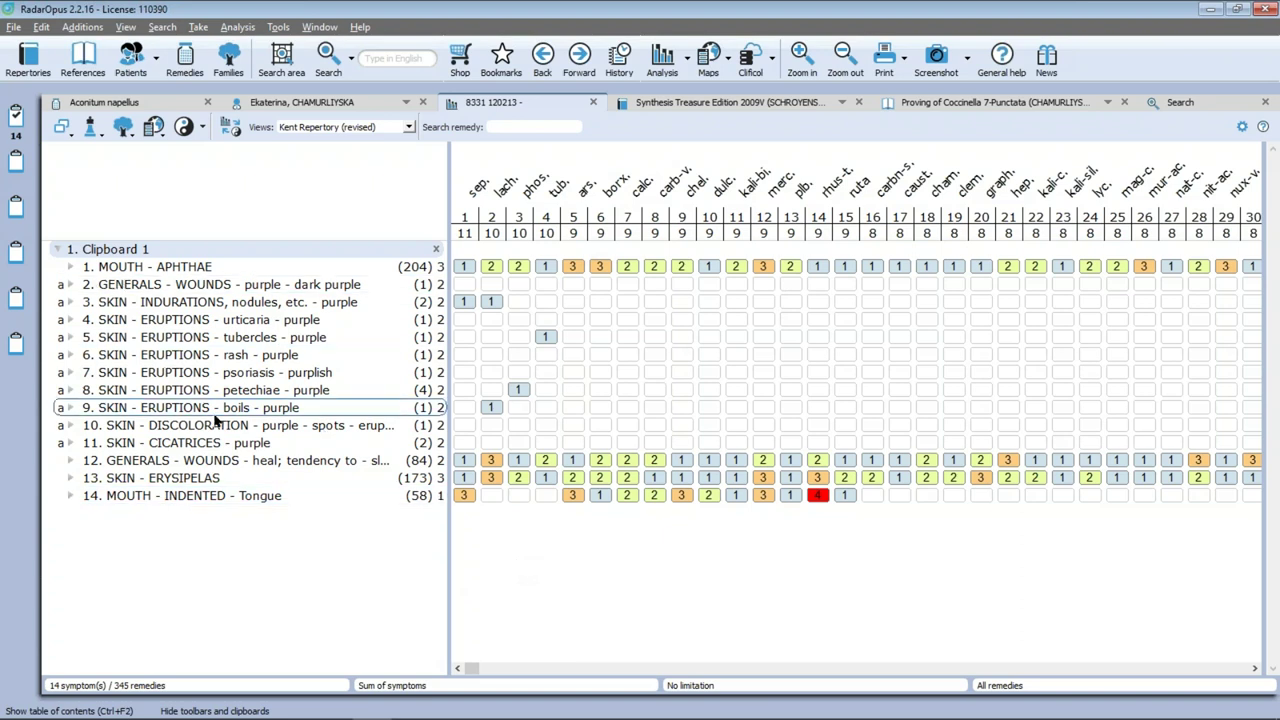
pyautogui.hotkey('ctrl', 'a')
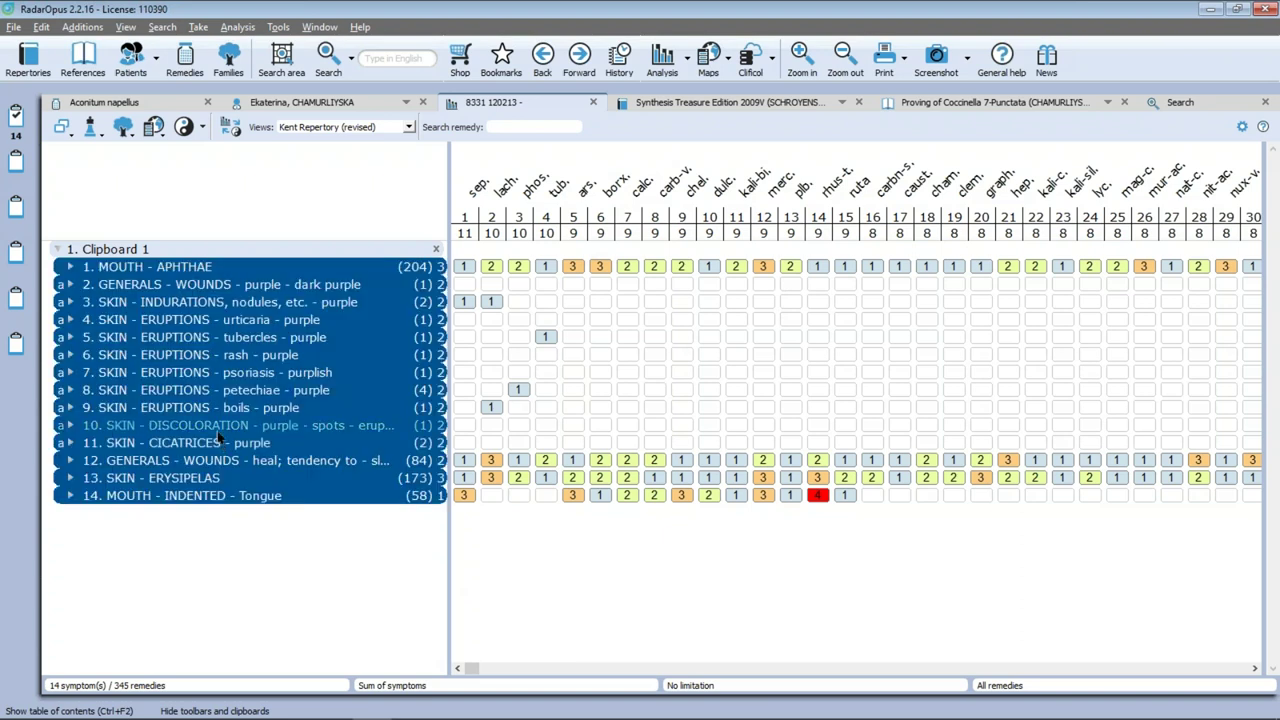
pyautogui.keyDown('ctrl'); pyautogui.click(155, 268); pyautogui.keyUp('ctrl')
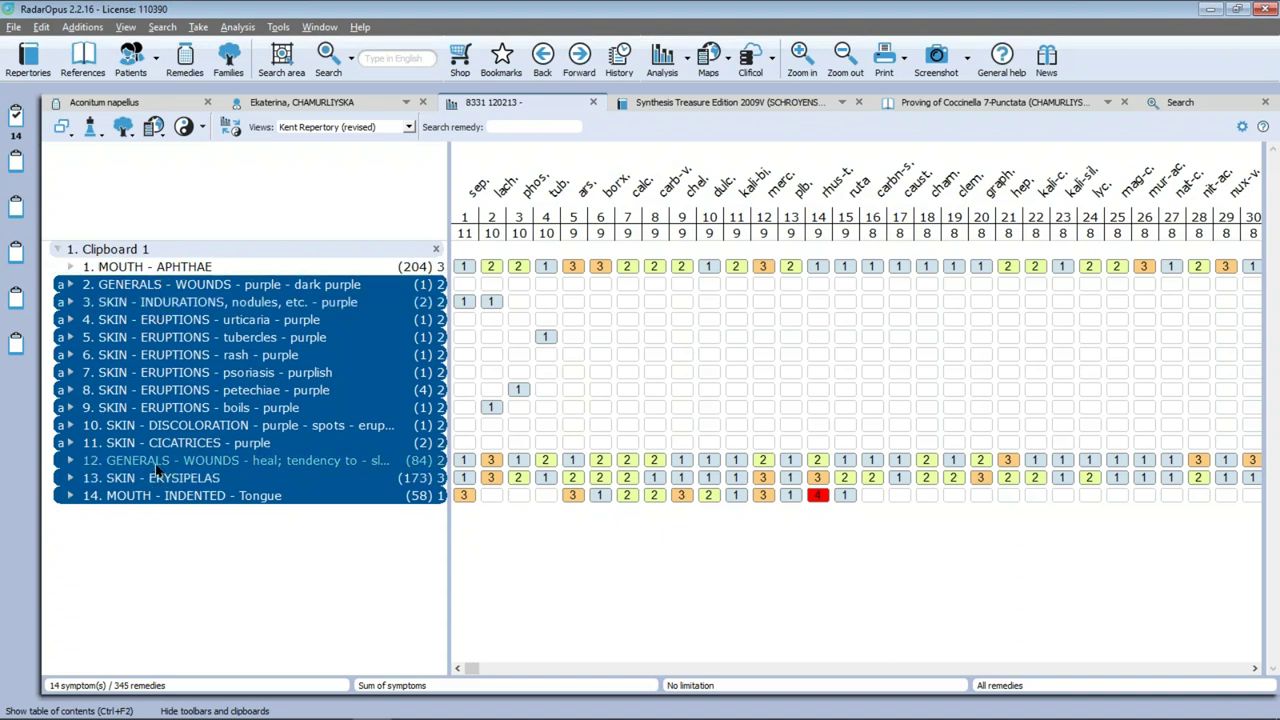
pyautogui.keyDown('ctrl'); pyautogui.click(160, 461); pyautogui.keyUp('ctrl')
pyautogui.keyDown('ctrl'); pyautogui.click(160, 478); pyautogui.keyUp('ctrl')
pyautogui.keyDown('ctrl'); pyautogui.click(162, 496); pyautogui.keyUp('ctrl')
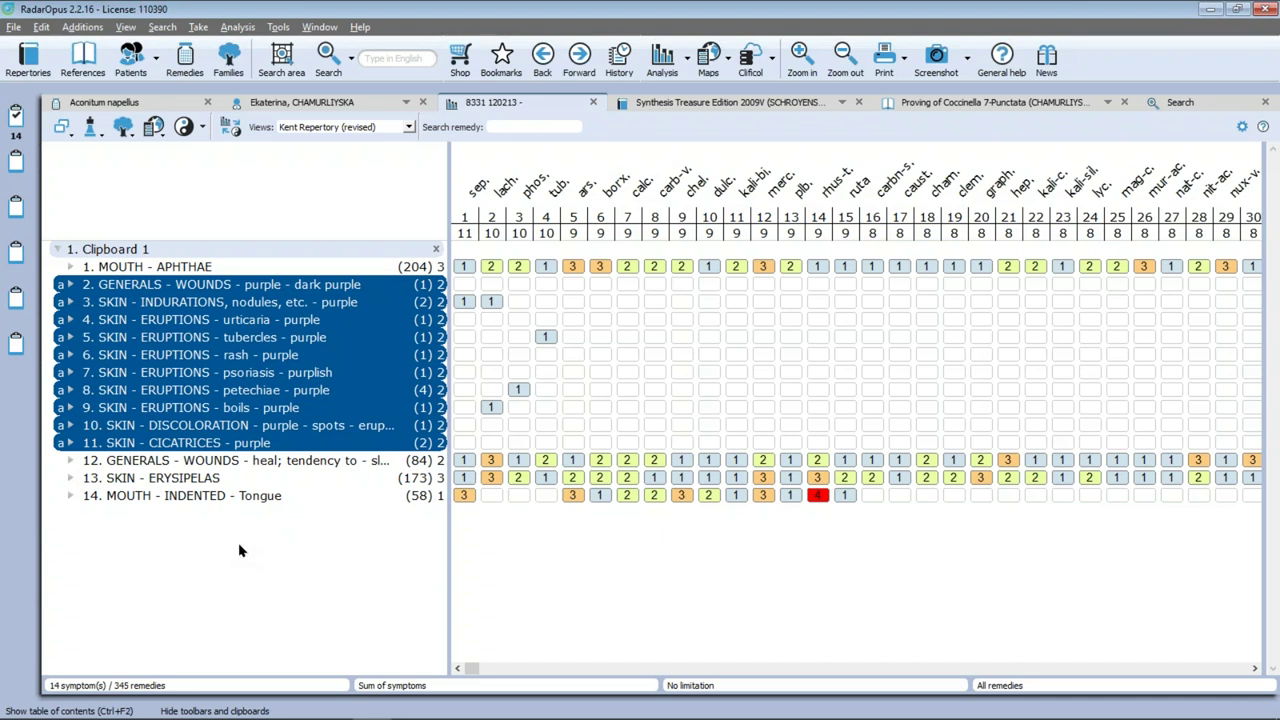
pyautogui.rightClick(232, 357)
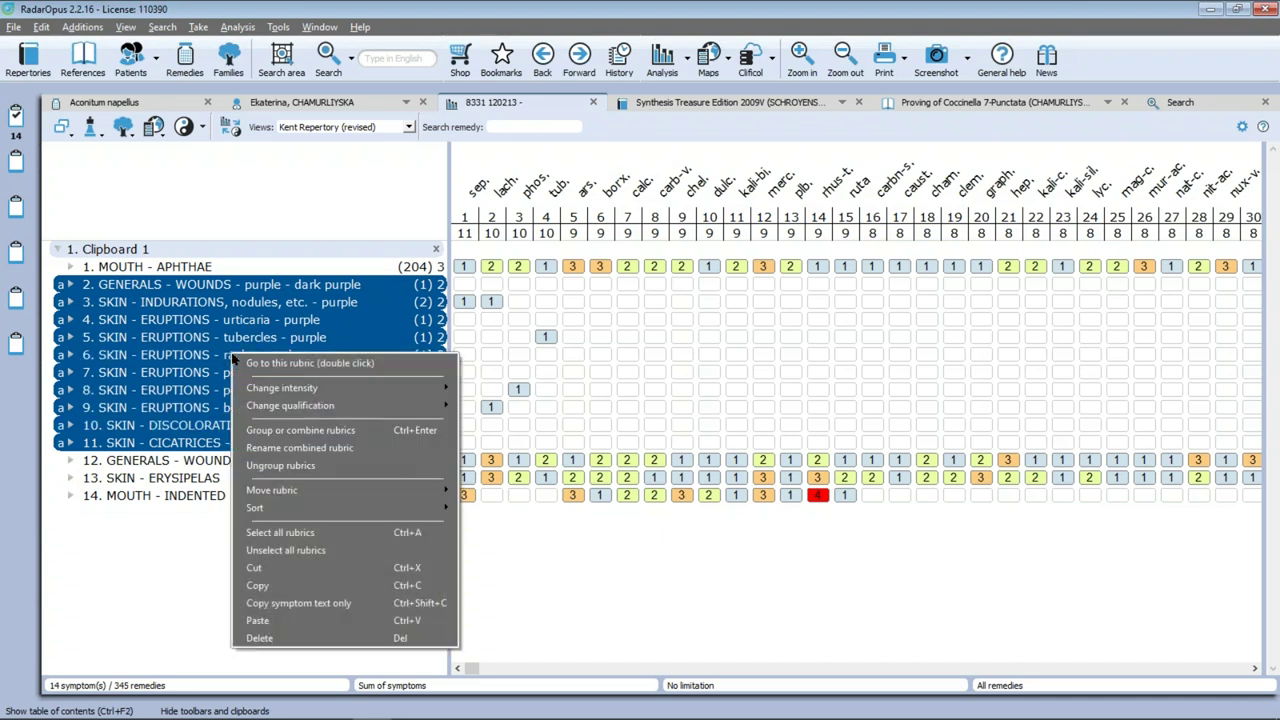
pyautogui.click(341, 431)
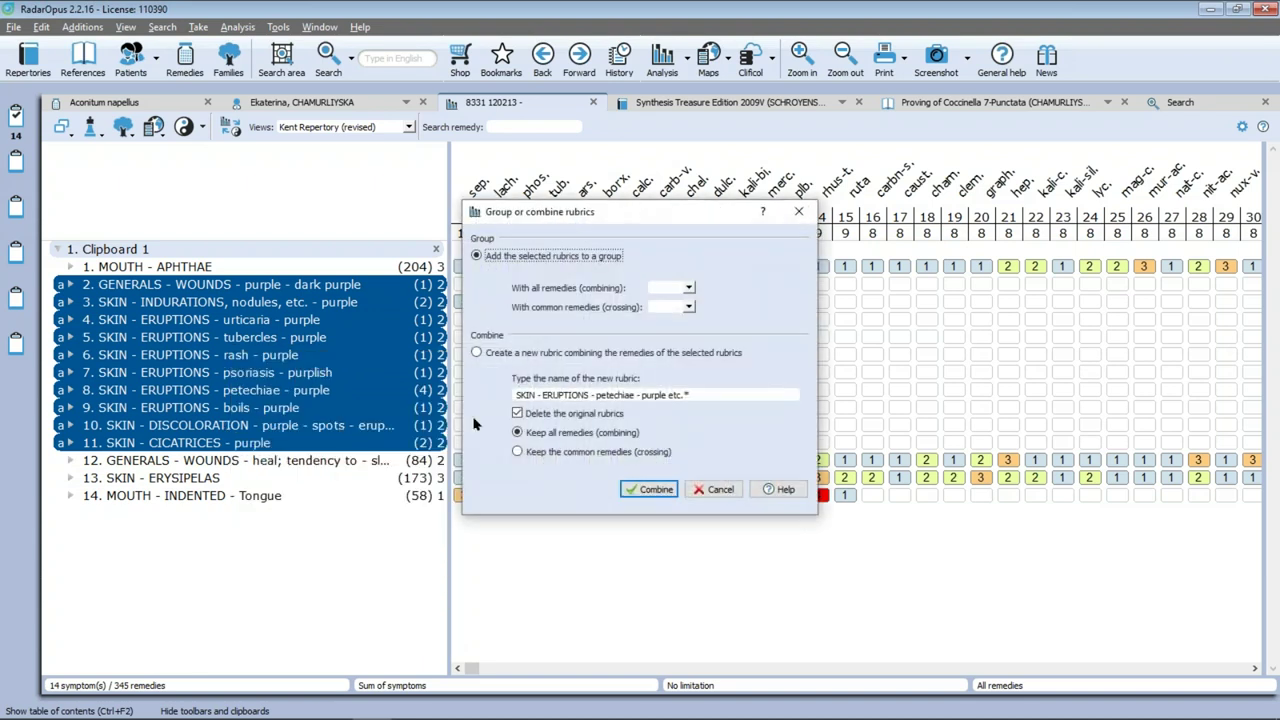
pyautogui.click(479, 354)
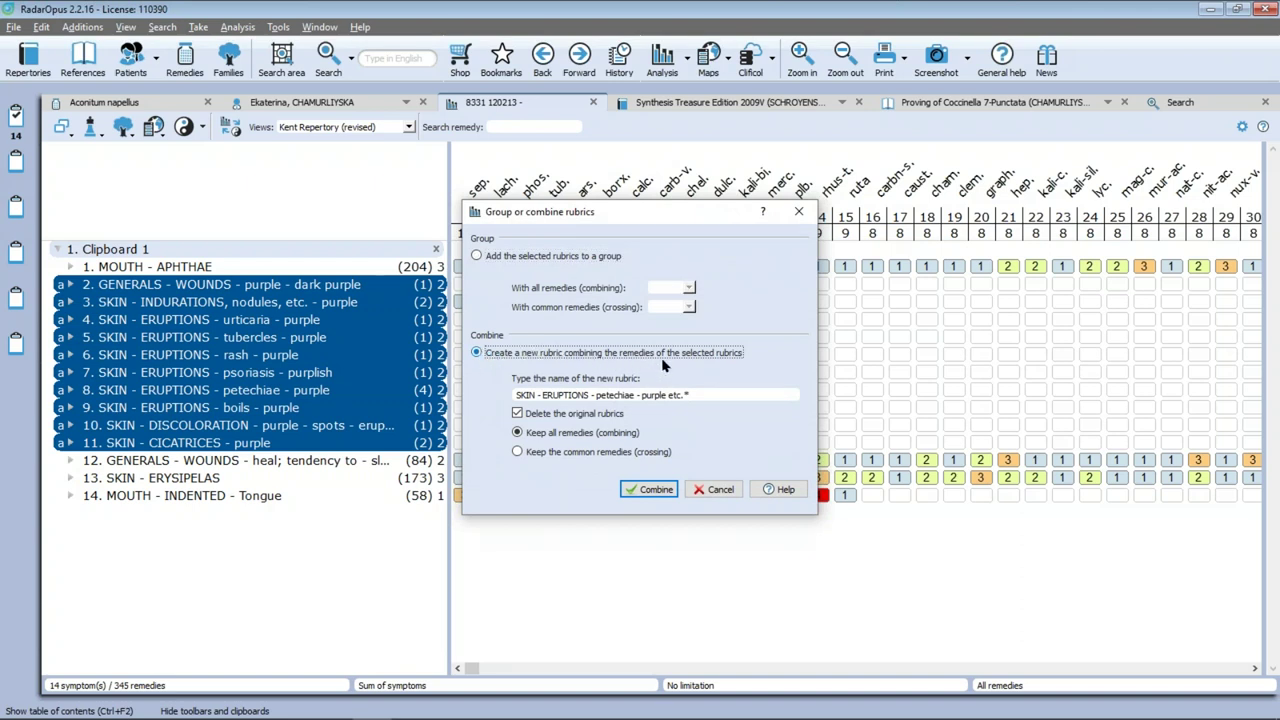
pyautogui.doubleClick(615, 395)
pyautogui.press('BackSpace')
pyautogui.press('BackSpace')
pyautogui.press('BackSpace')
pyautogui.press('BackSpace')
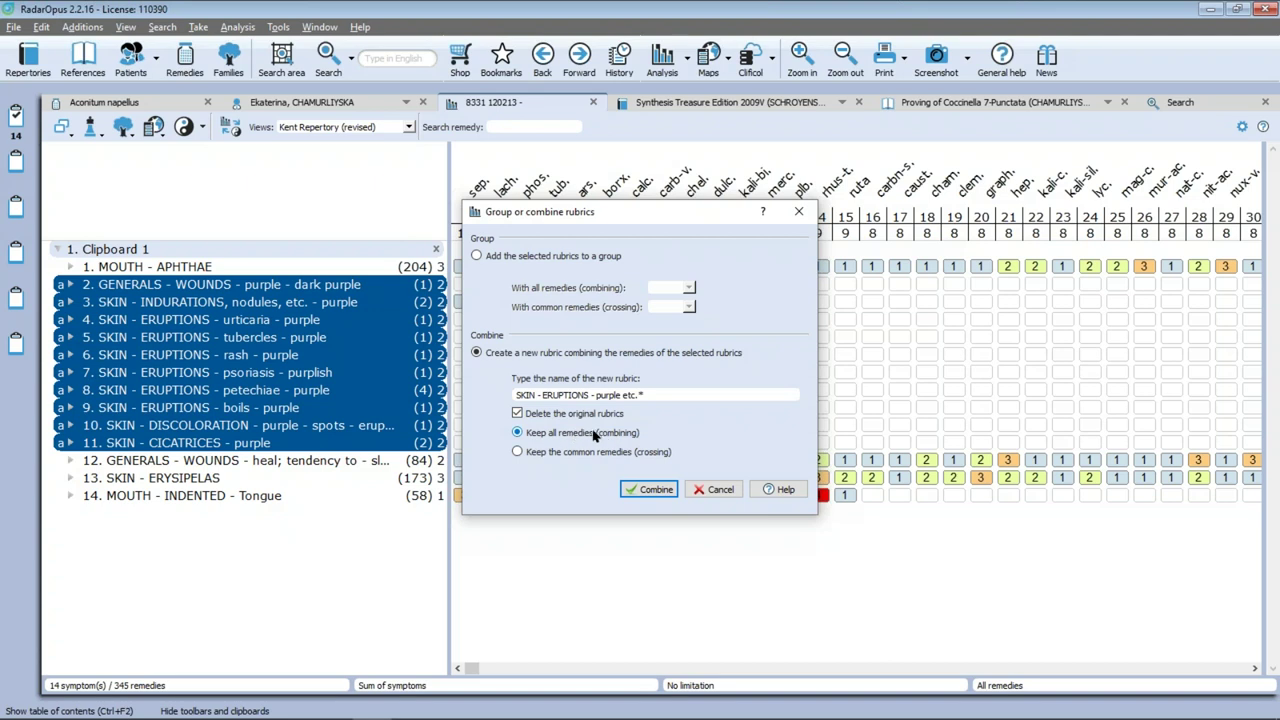
pyautogui.click(650, 489)
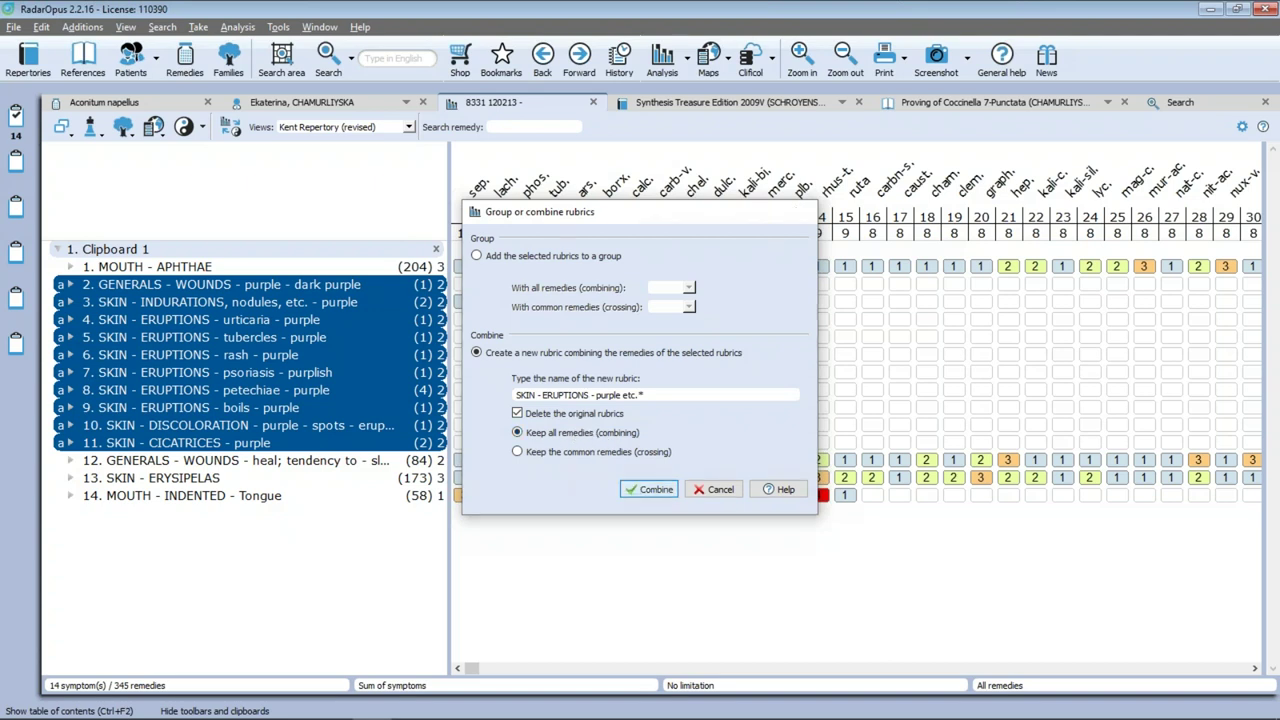
pyautogui.click(252, 341)
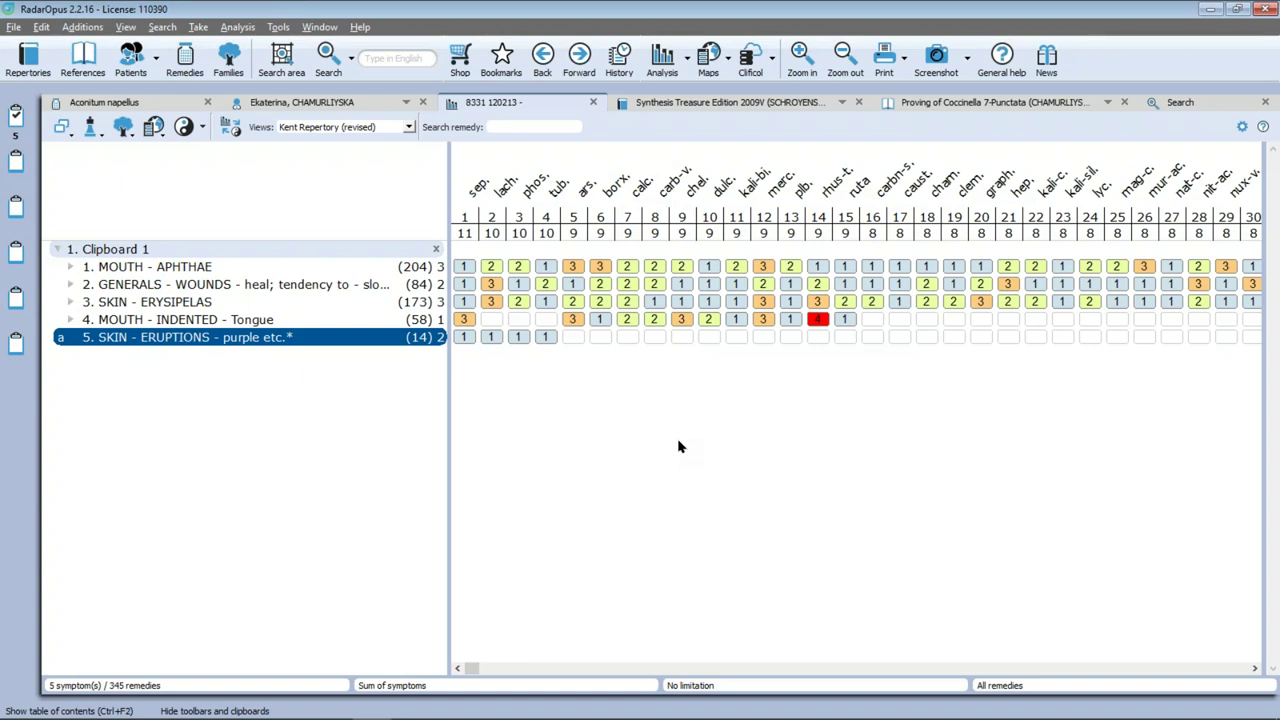
pyautogui.click(249, 27)
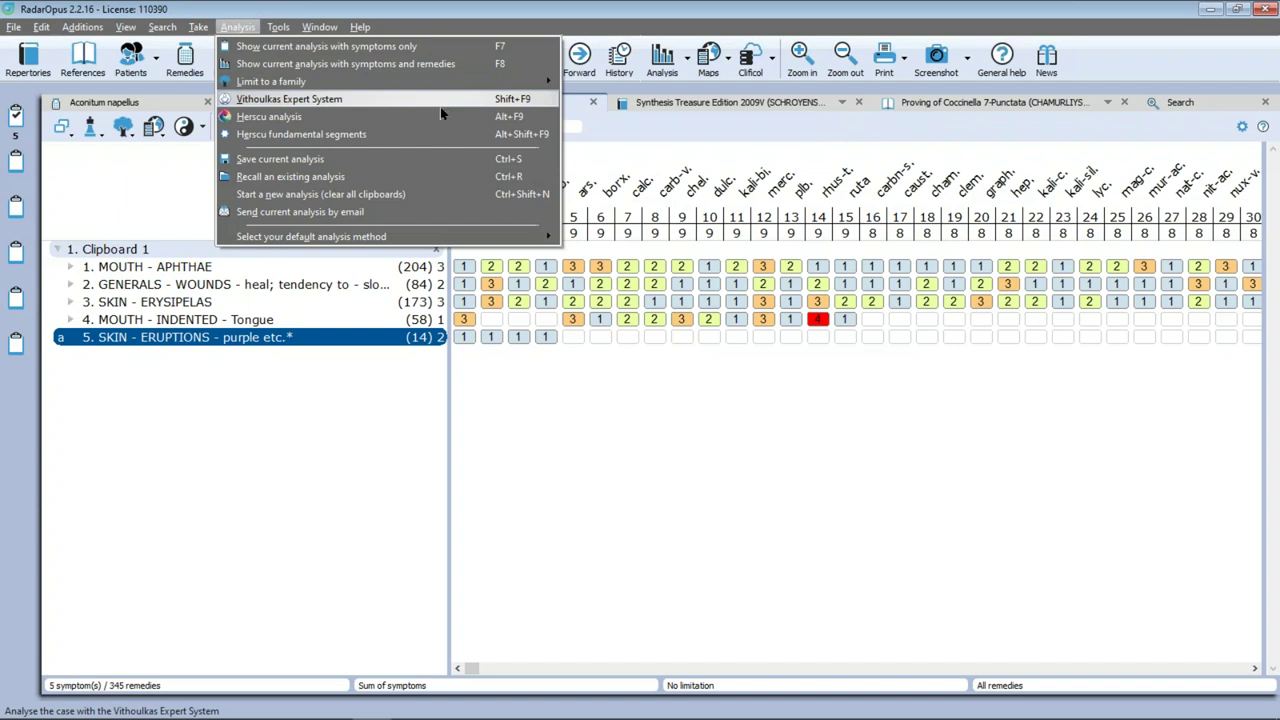
pyautogui.click(528, 463)
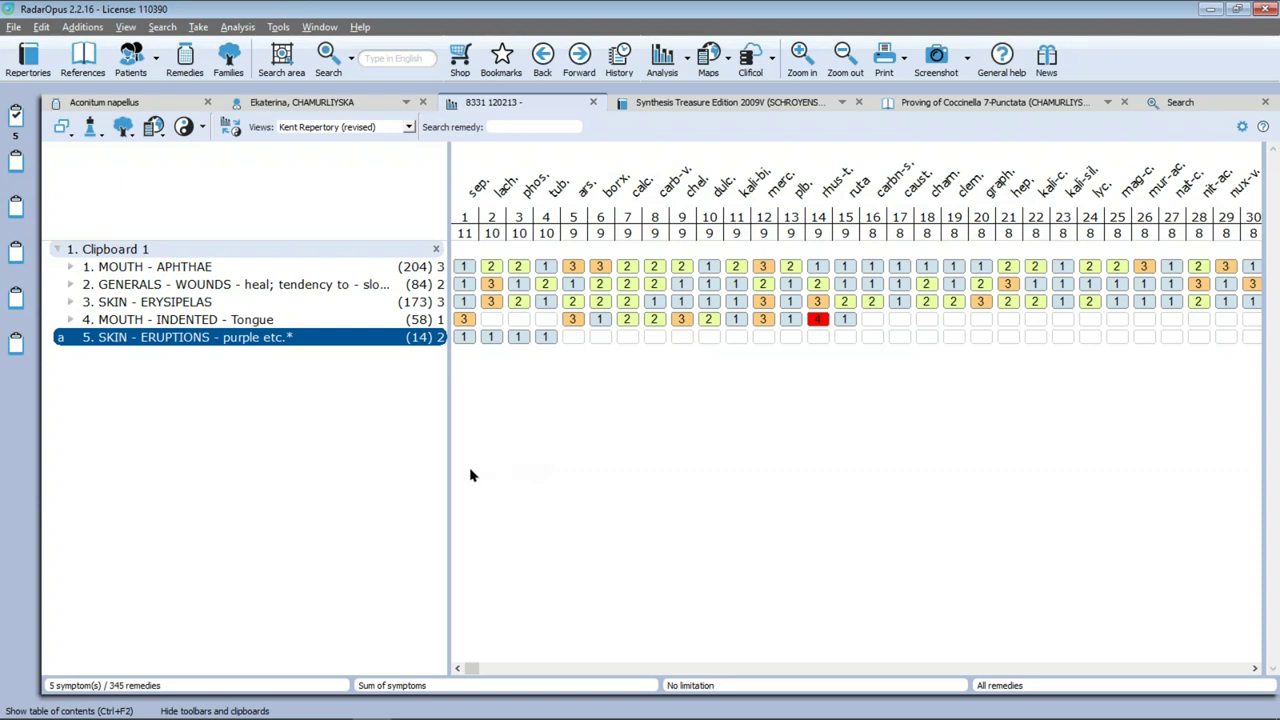
# Widen the rubric list, show the presentation's Underlining slide, and return to the RadarOpus analysis
pyautogui.moveTo(449, 466); pyautogui.dragTo(535, 470)
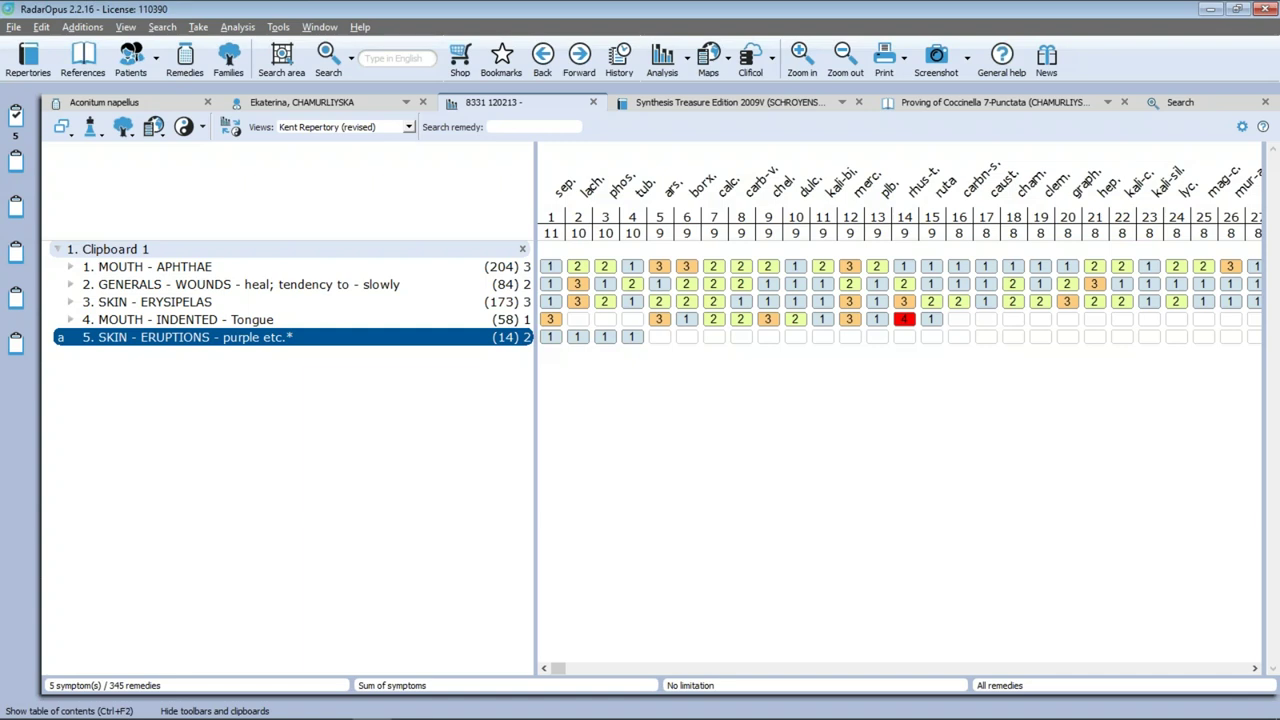
pyautogui.hotkey('alt', 'Tab')
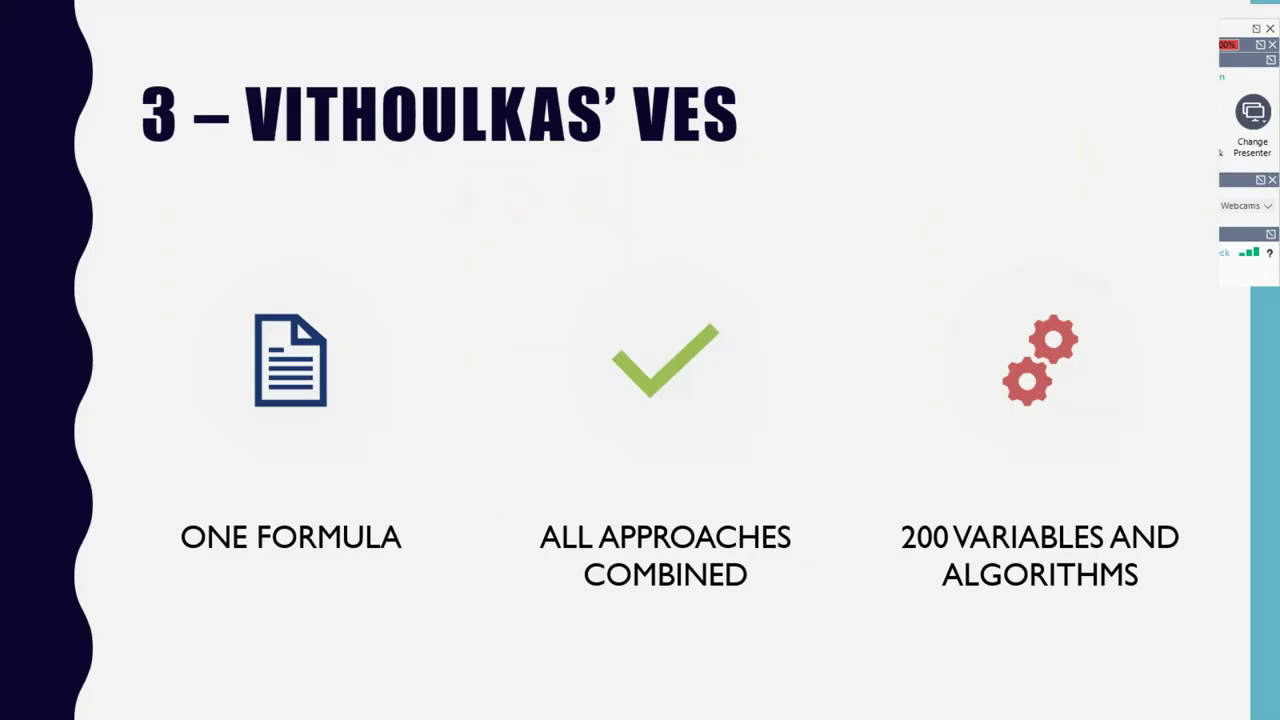
pyautogui.press('Right')
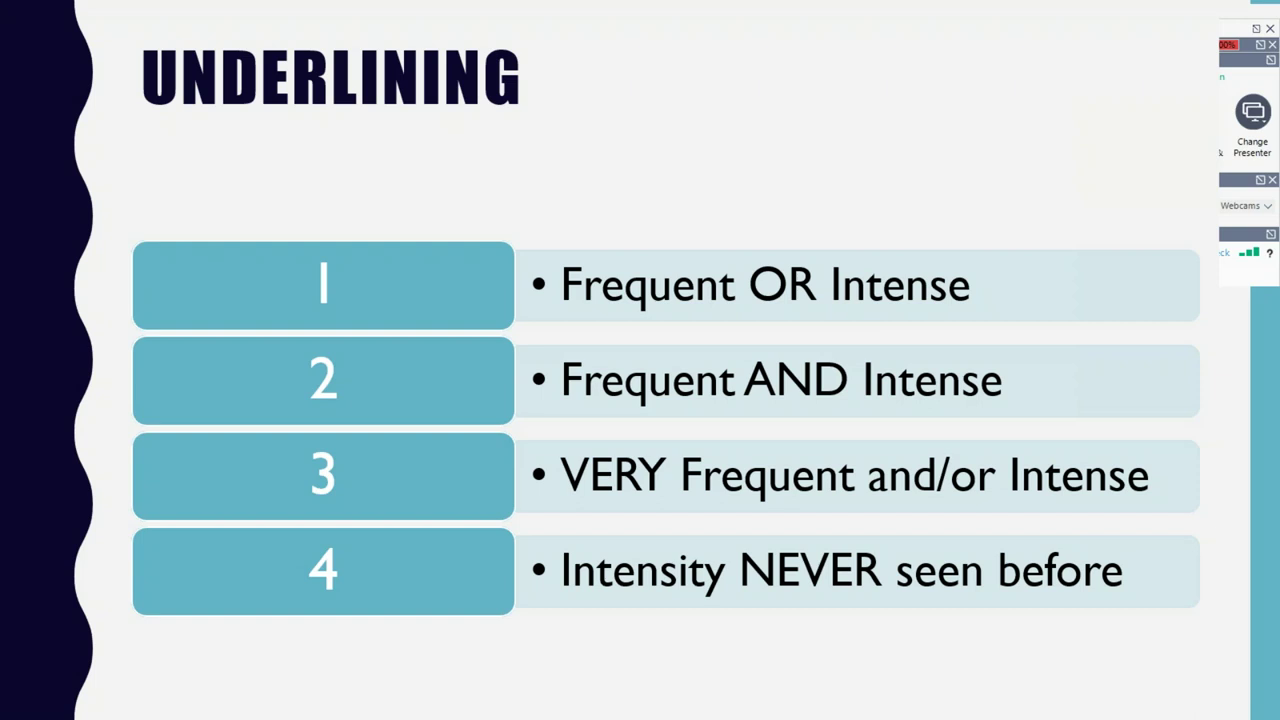
pyautogui.hotkey('alt', 'Tab')
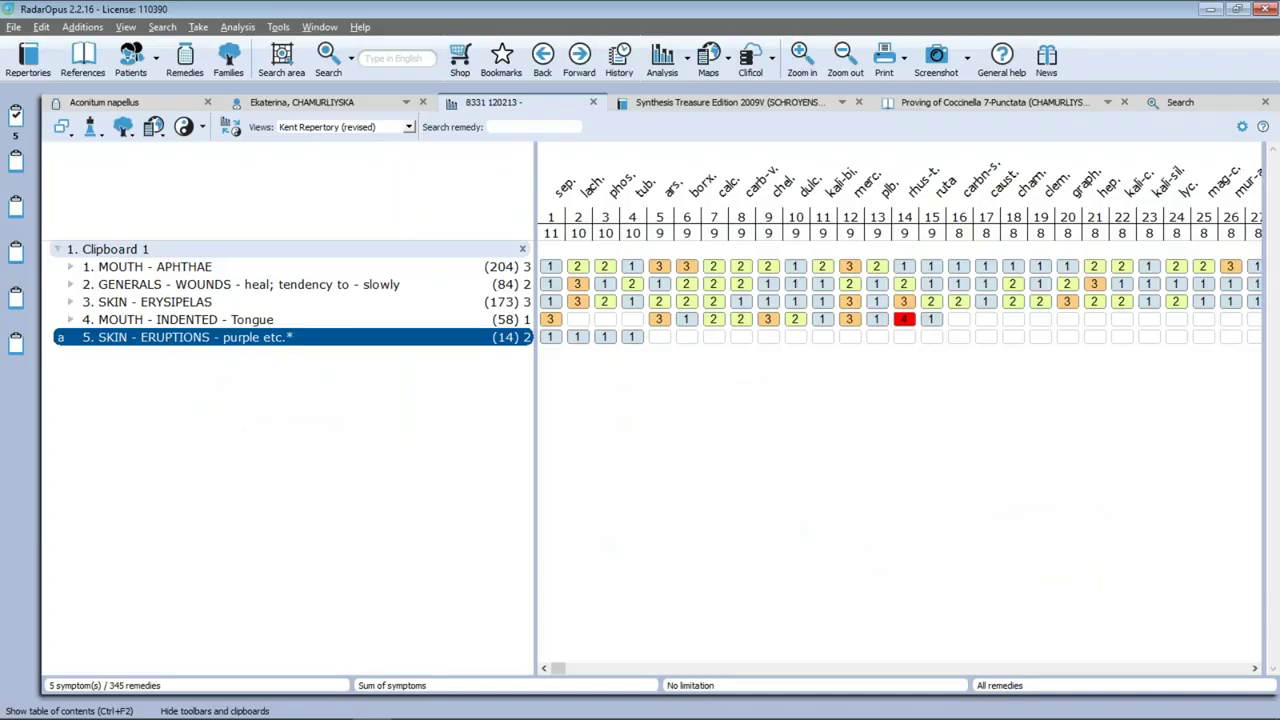
pyautogui.hotkey('alt', 'Tab')
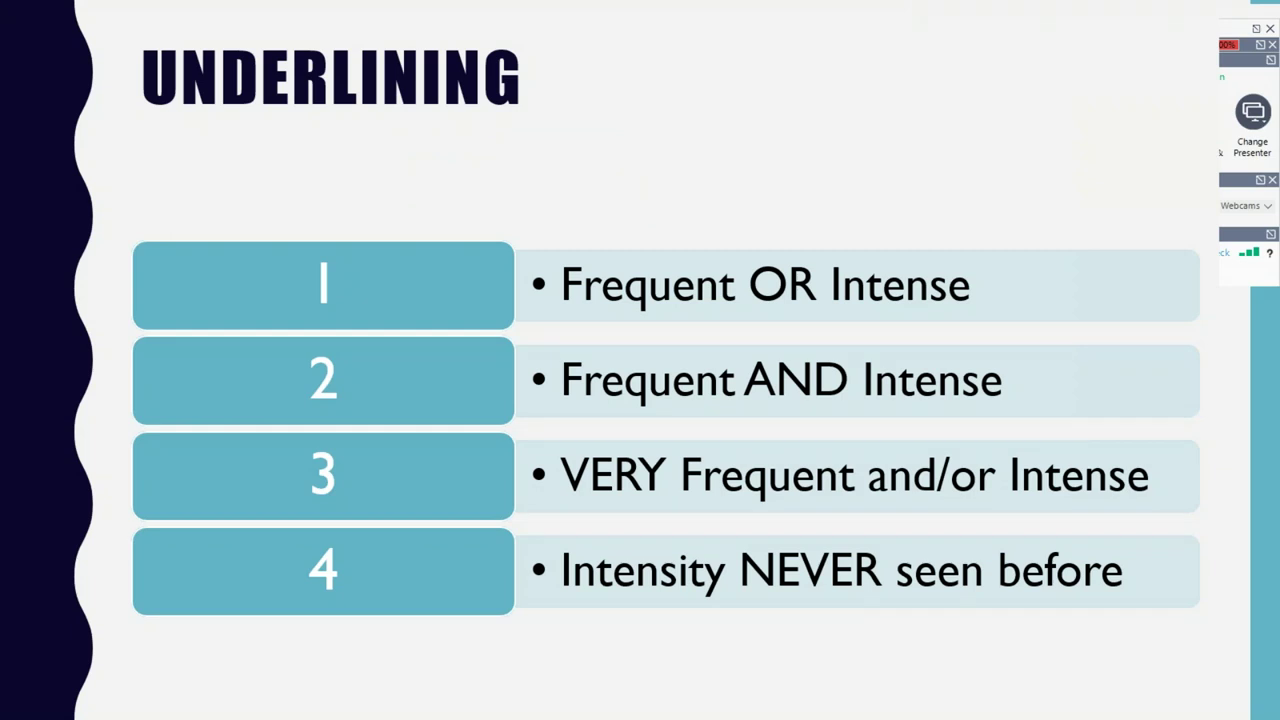
pyautogui.hotkey('alt', 'Tab')
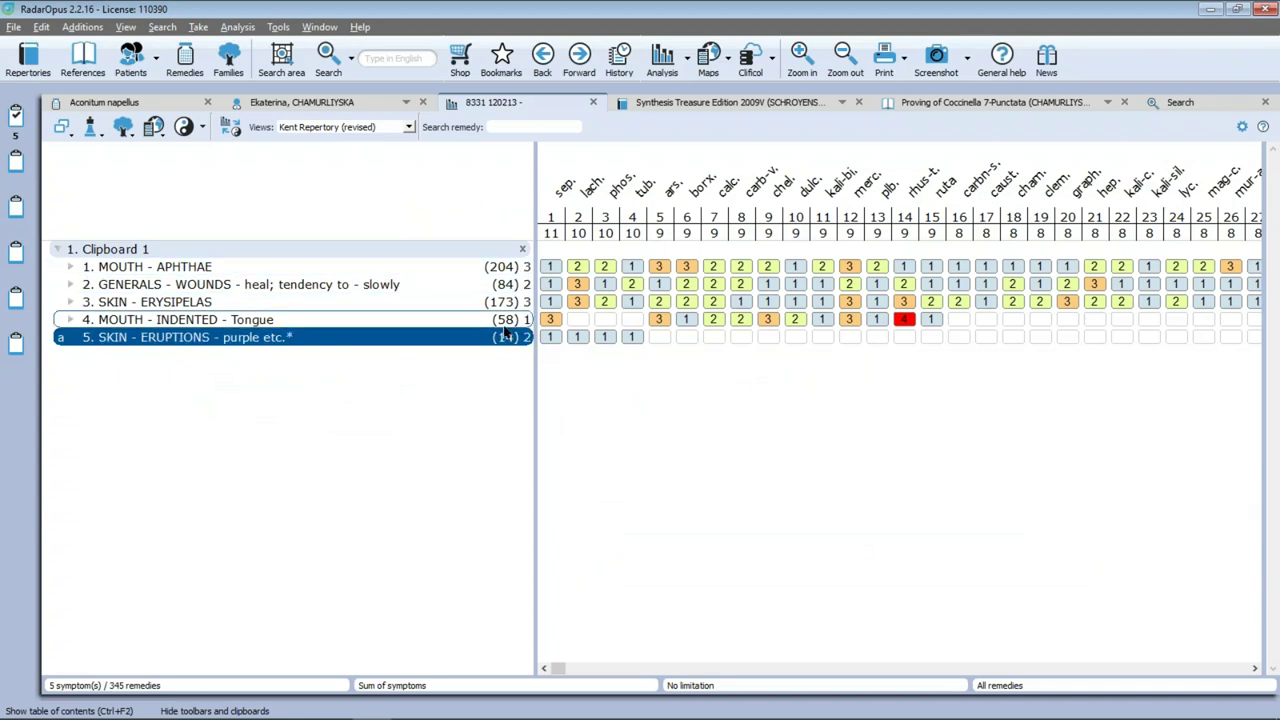
pyautogui.click(278, 267)
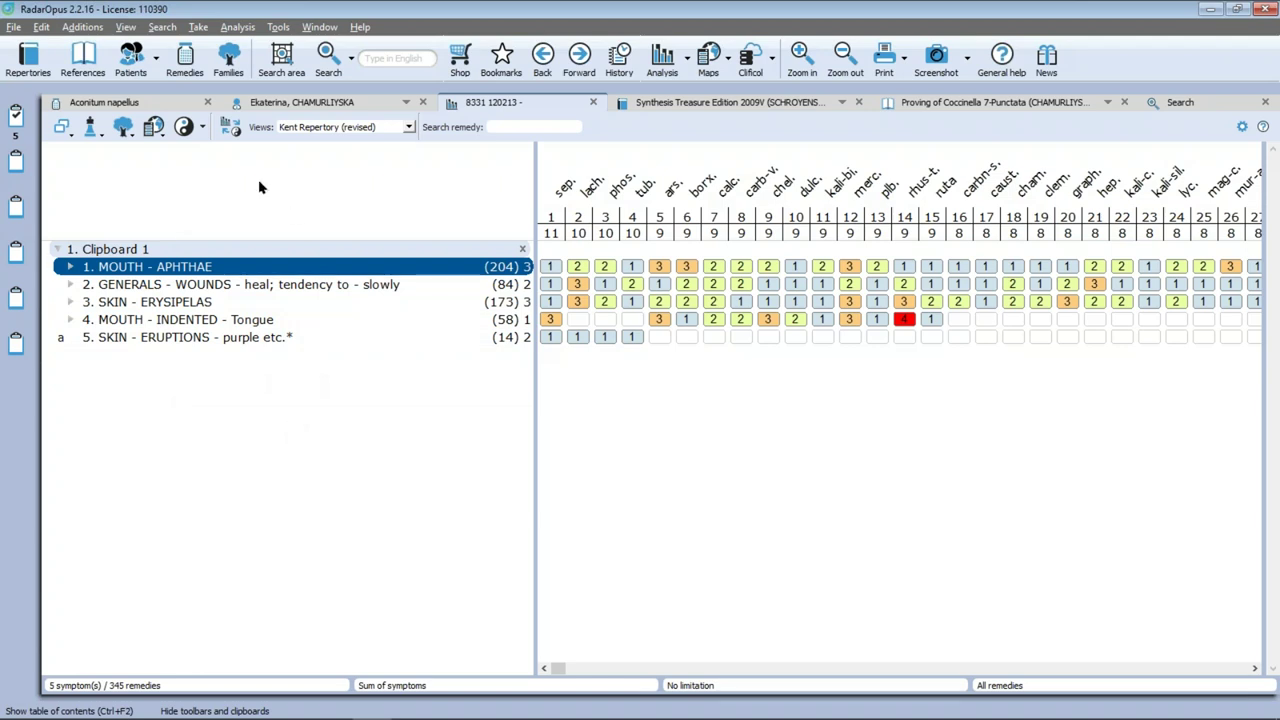
pyautogui.click(236, 27)
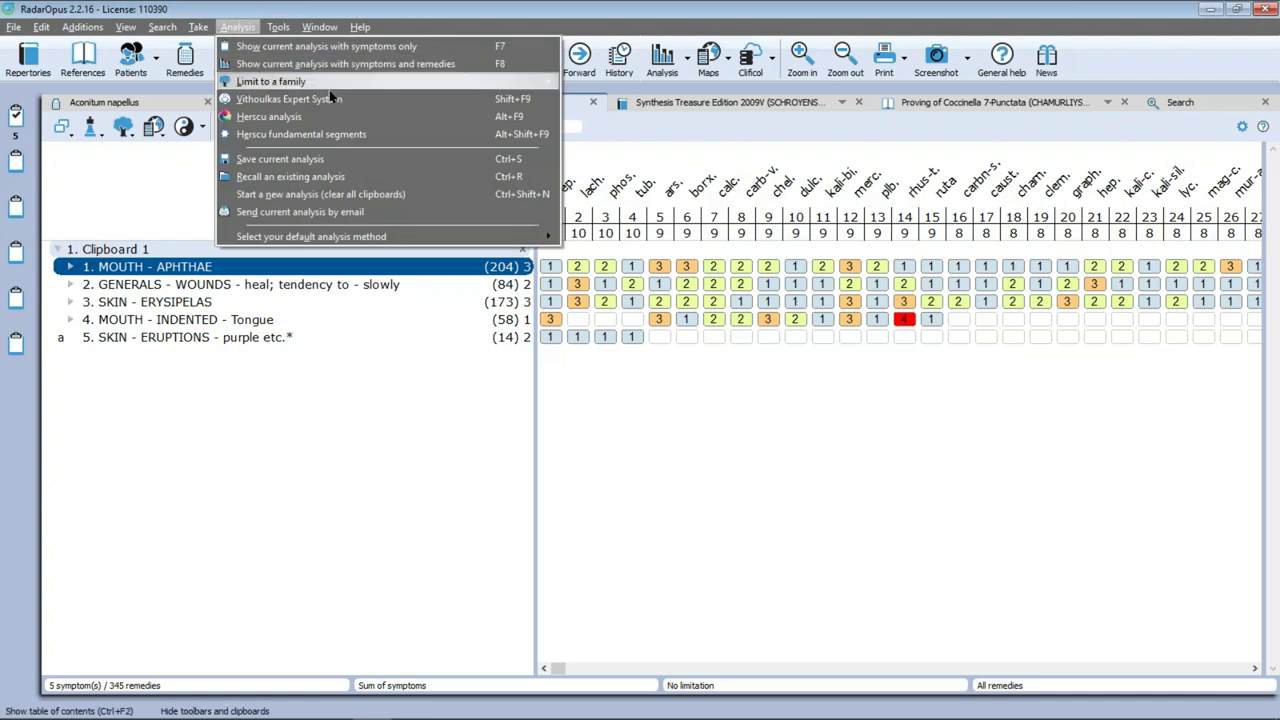
pyautogui.click(416, 100)
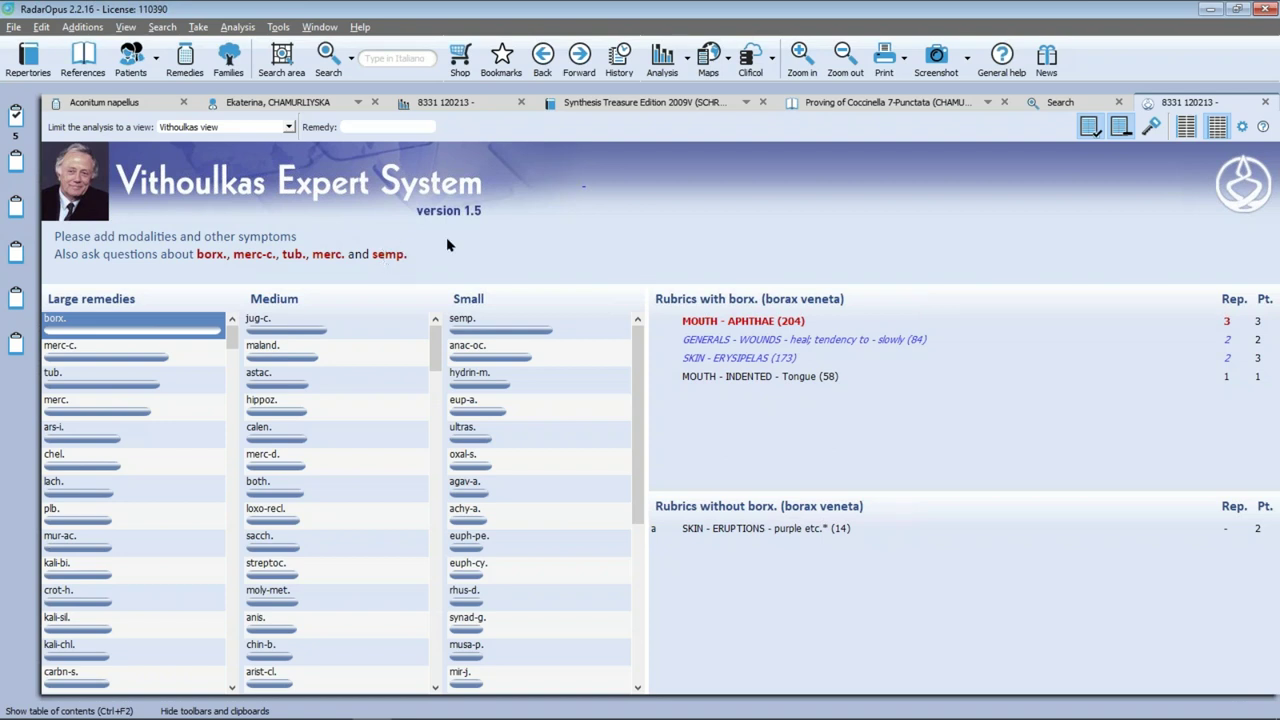
pyautogui.click(481, 102)
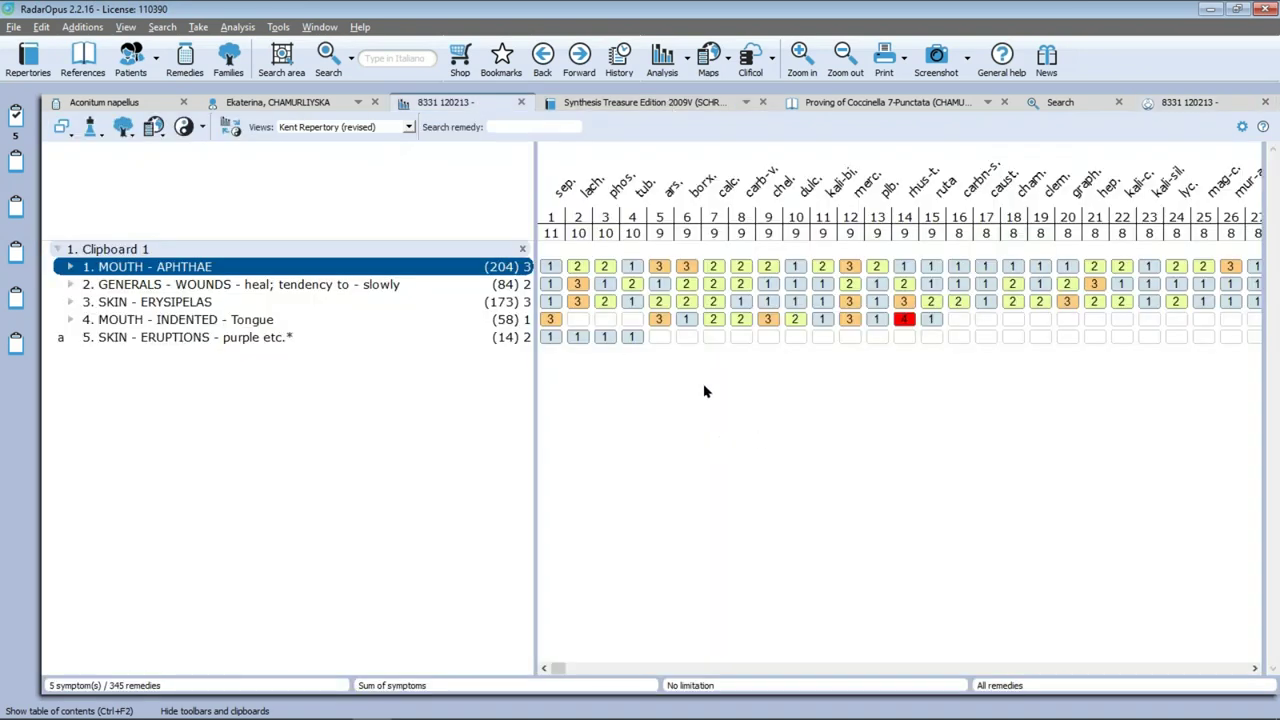
pyautogui.click(524, 127)
pyautogui.write('semp')
pyautogui.press('Down')
pyautogui.press('Return')
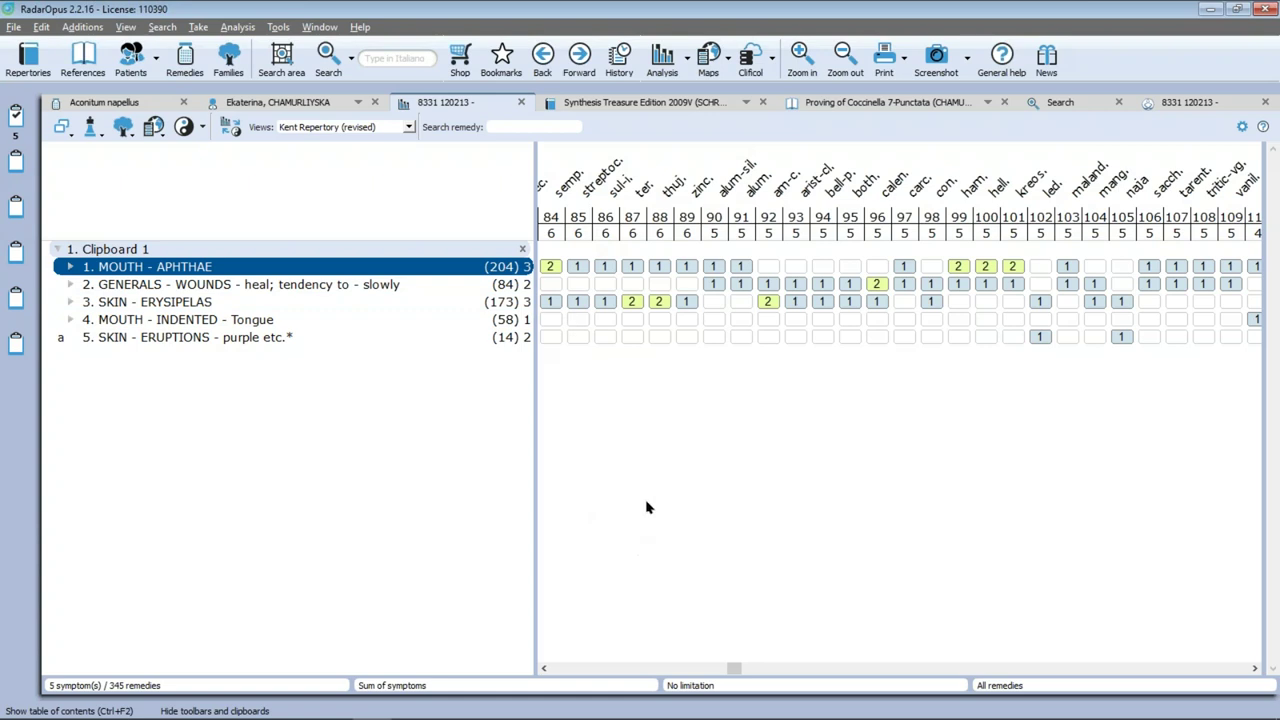
pyautogui.rightClick(568, 188)
pyautogui.moveTo(660, 196)
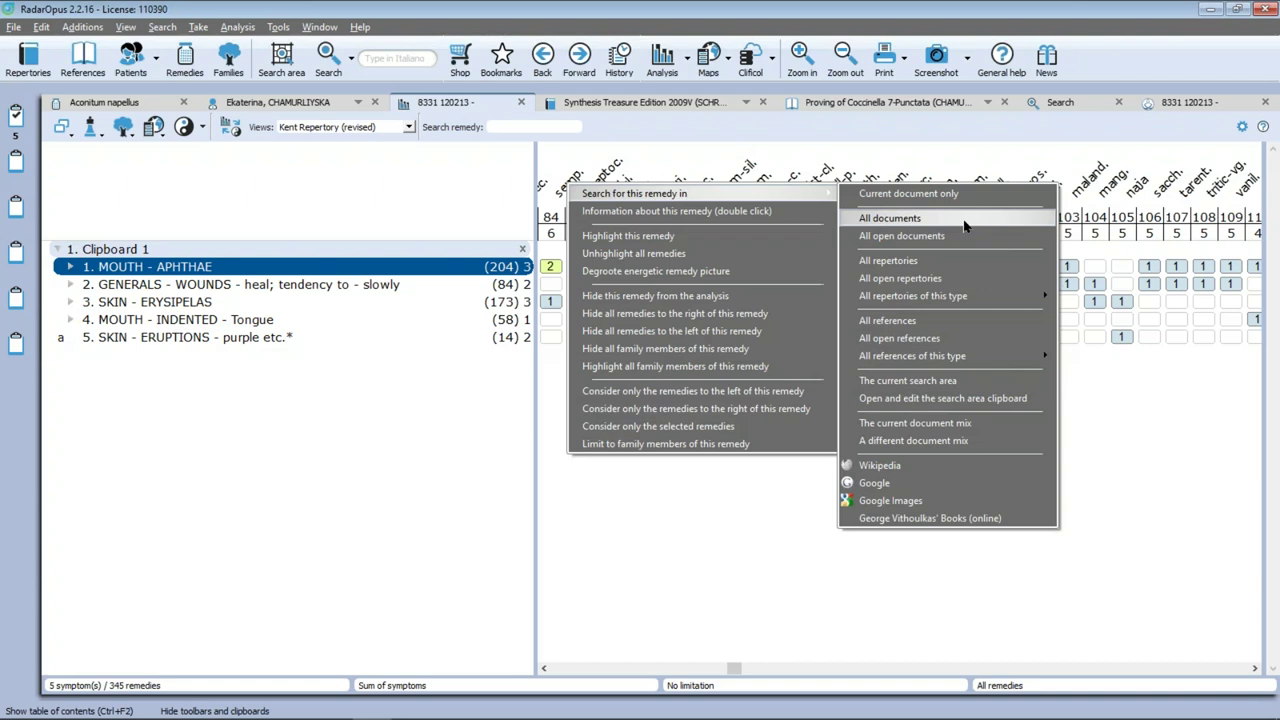
pyautogui.click(962, 222)
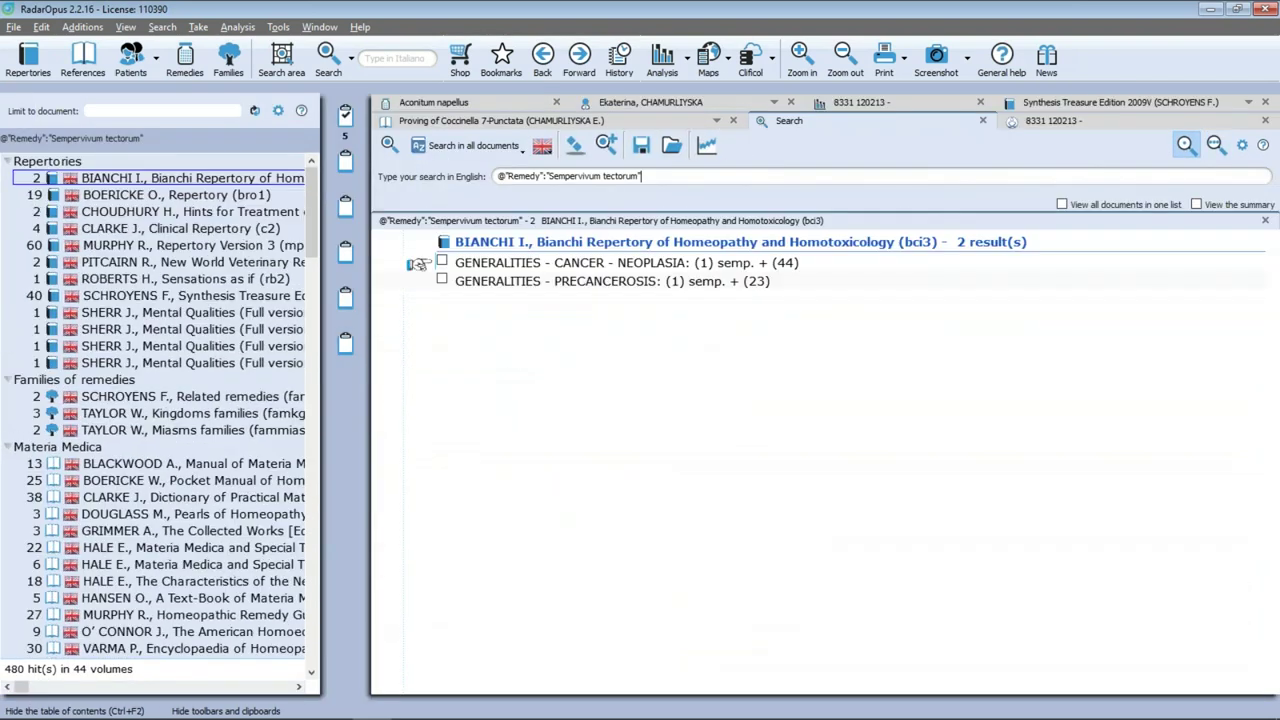
# Examine the Sempervivum tectorum entries in Boericke's Repertory and in Boericke's Pocket Manual of Homeopathic Materia Medica
pyautogui.click(176, 199)
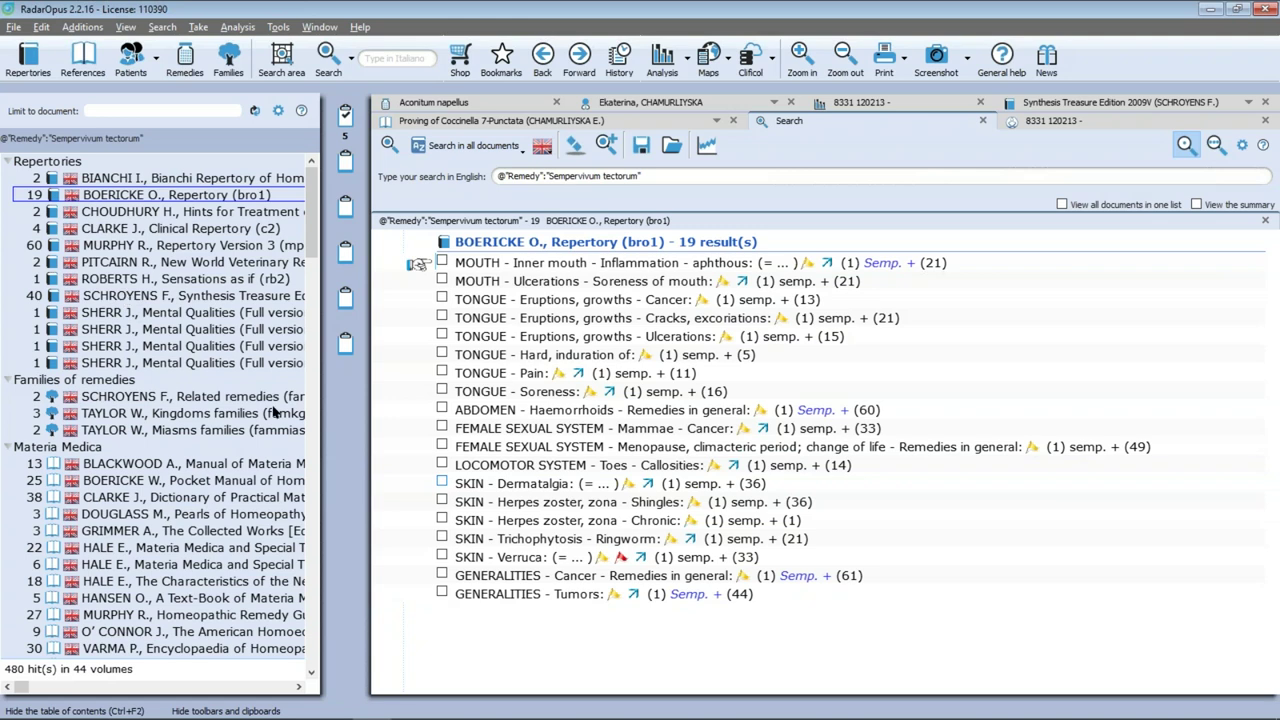
pyautogui.moveTo(311, 215); pyautogui.dragTo(311, 490)
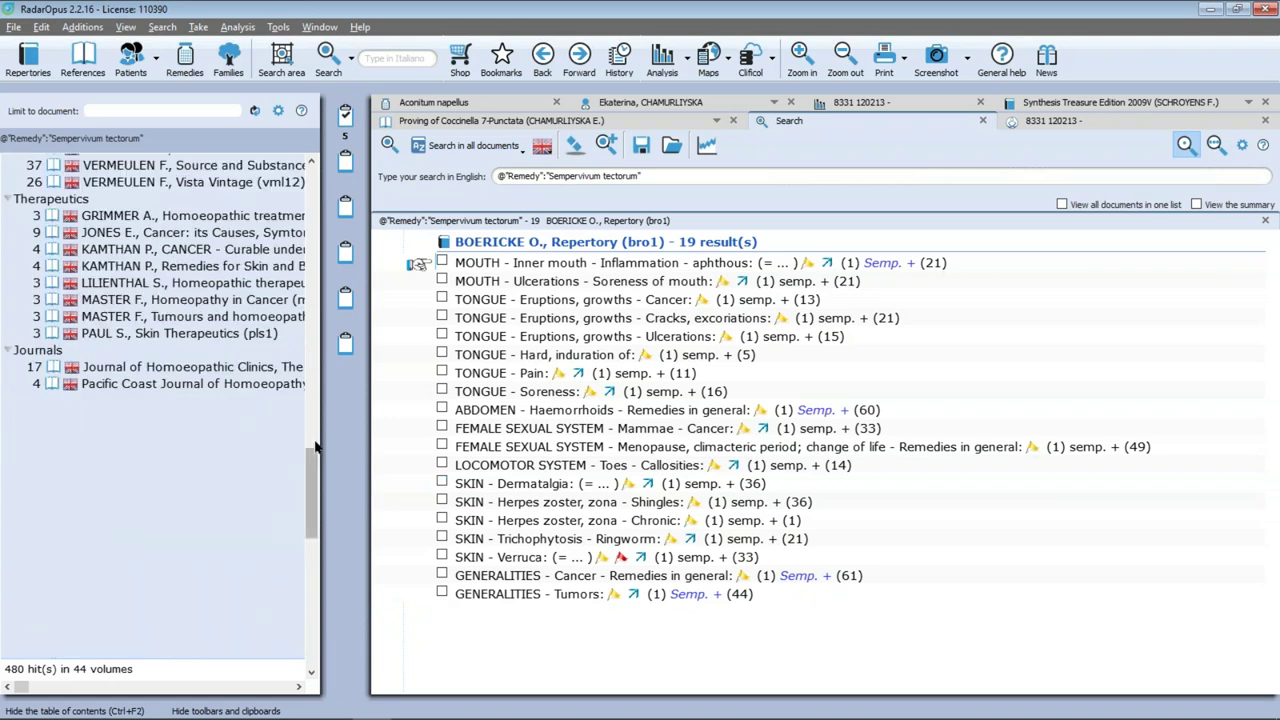
pyautogui.click(311, 163)
pyautogui.click(311, 163)
pyautogui.moveTo(311, 163); pyautogui.dragTo(311, 163)
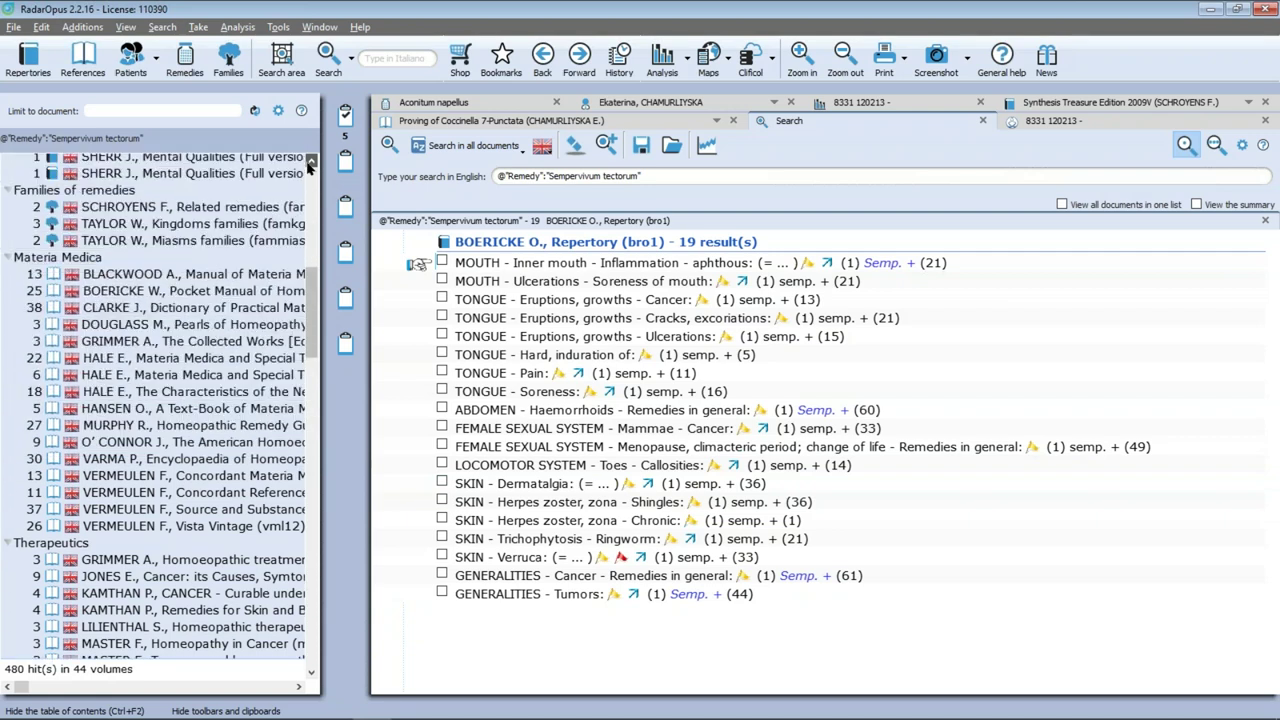
pyautogui.click(128, 292)
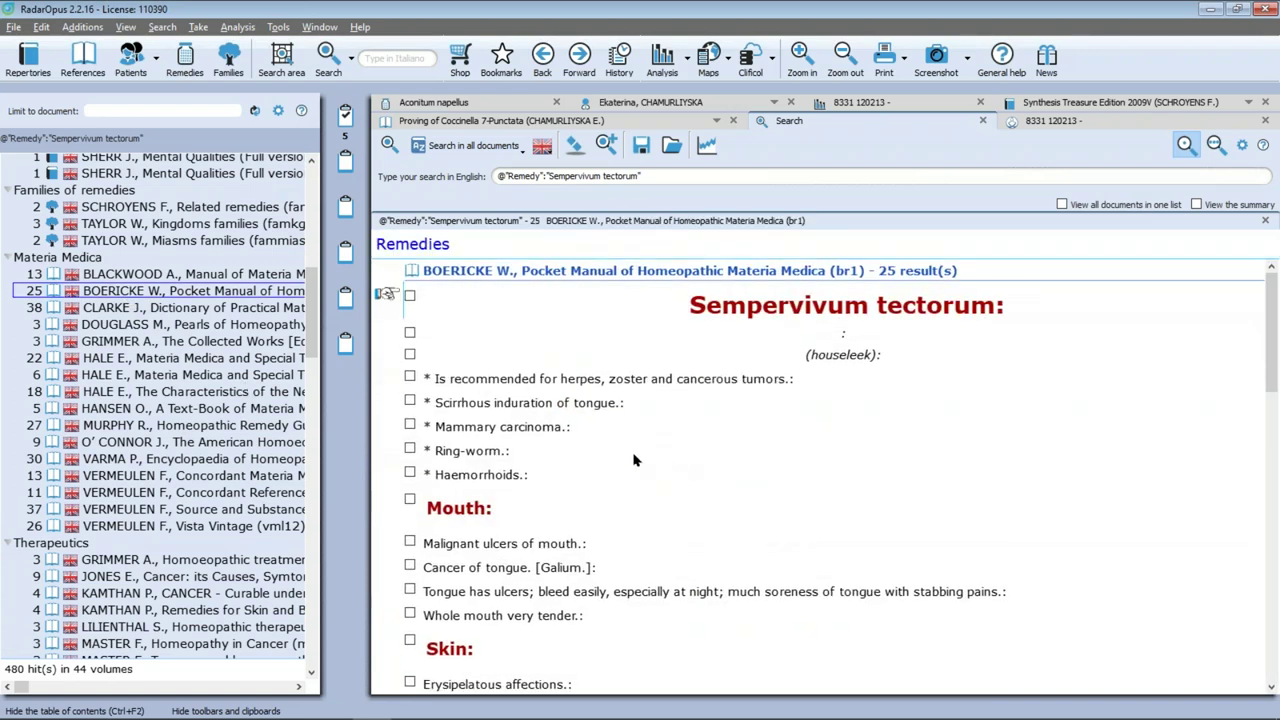
pyautogui.scroll(-4, 766, 471)
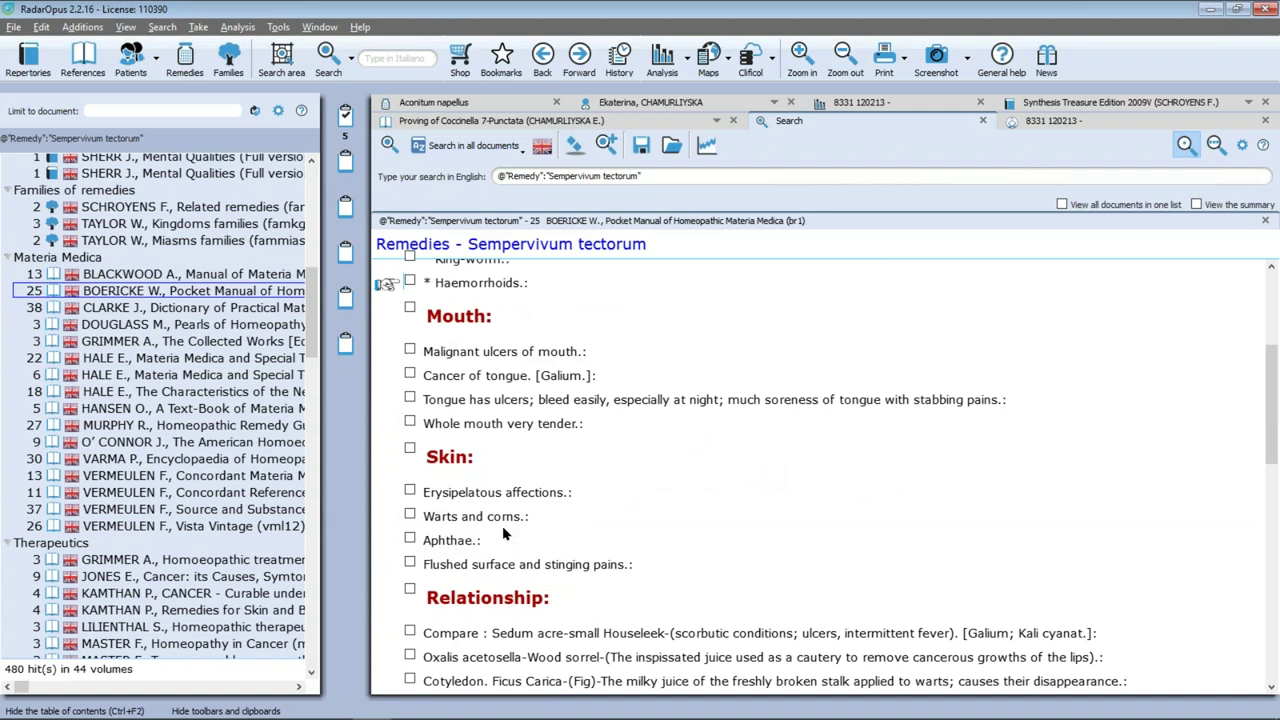
pyautogui.scroll(1, 558, 513)
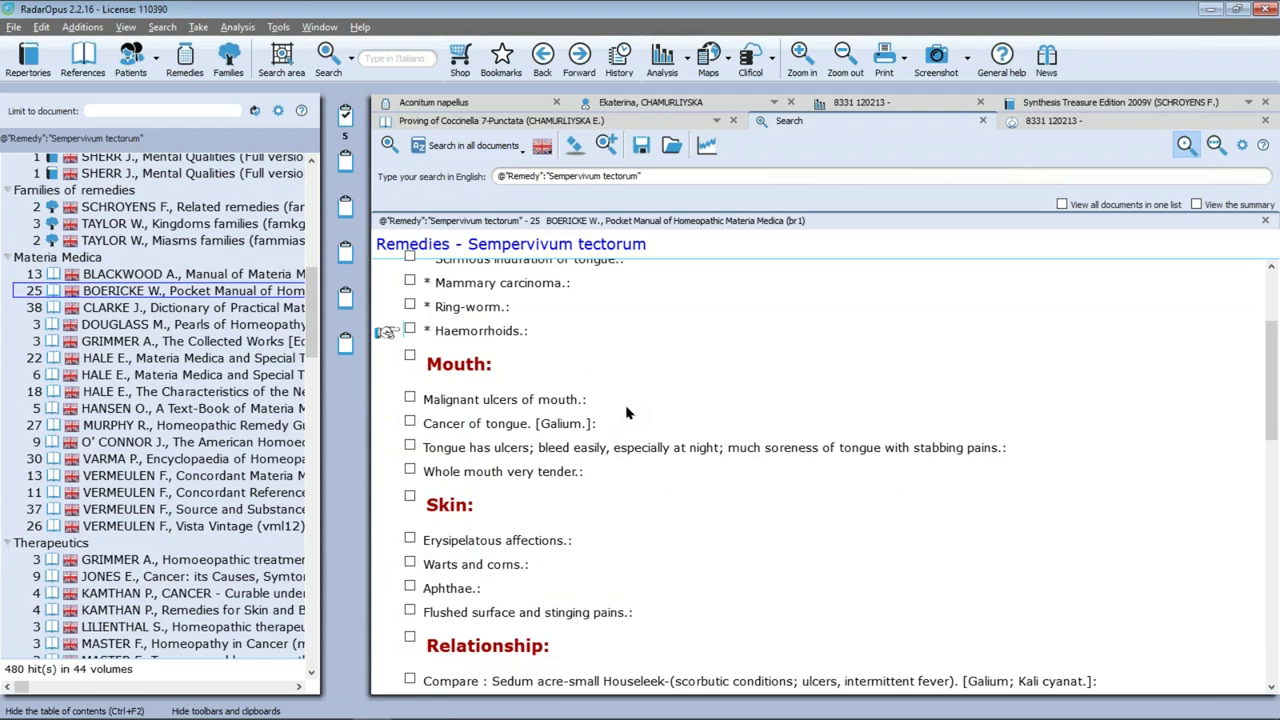
pyautogui.scroll(1, 627, 412)
pyautogui.scroll(-2, 629, 411)
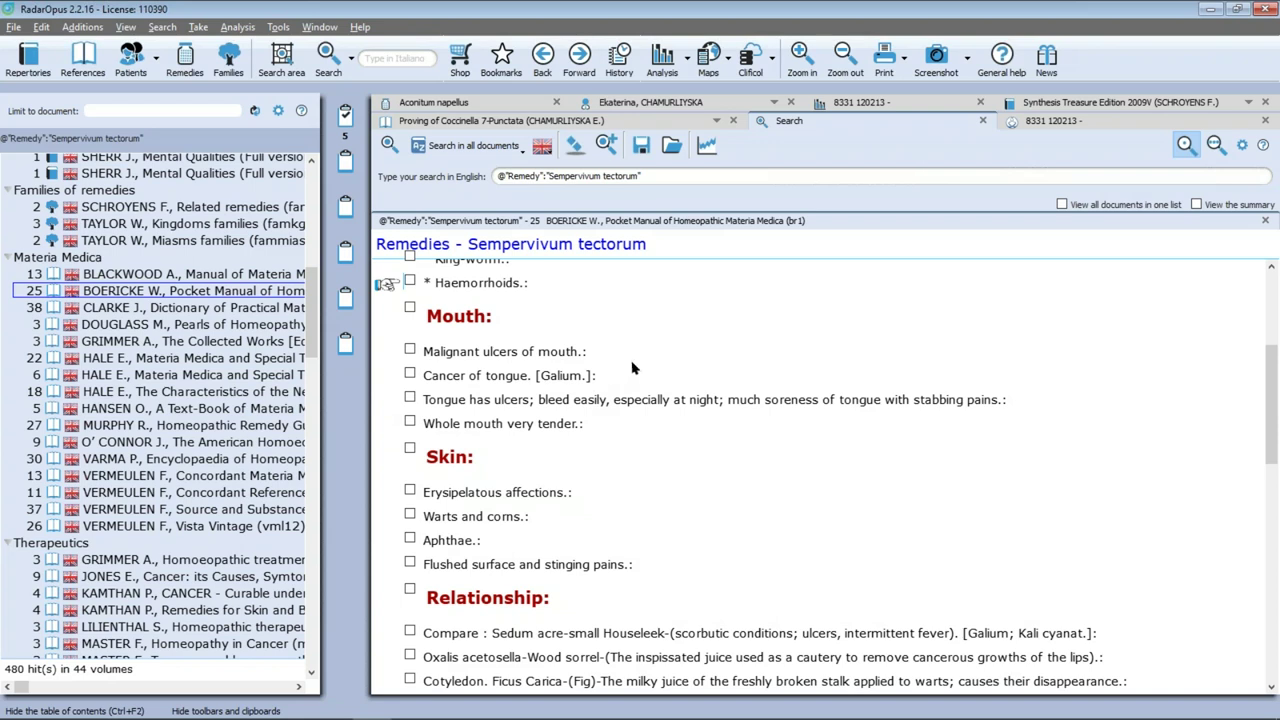
# Revisit the expert system results, set the MOUTH - APHTHAE rubric's intensity to 1 in the analysis, and set it back to 3
pyautogui.click(1037, 122)
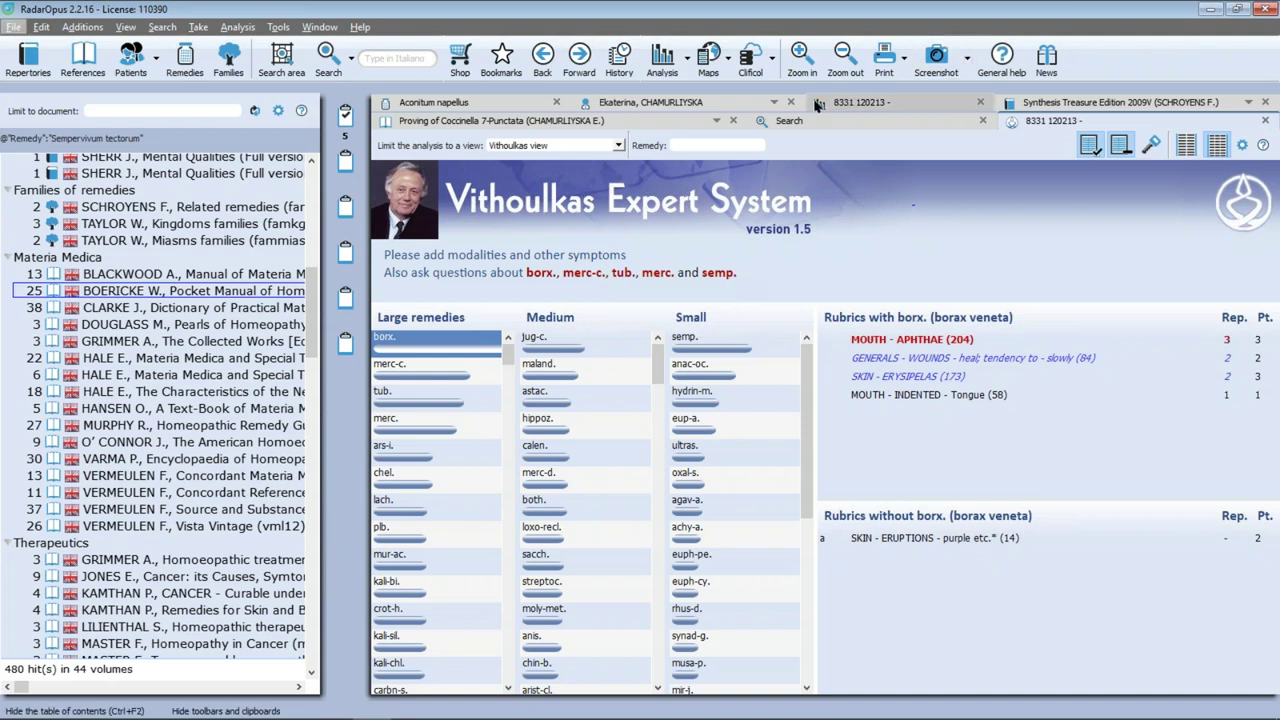
pyautogui.hotkey('ctrl', 'Tab')
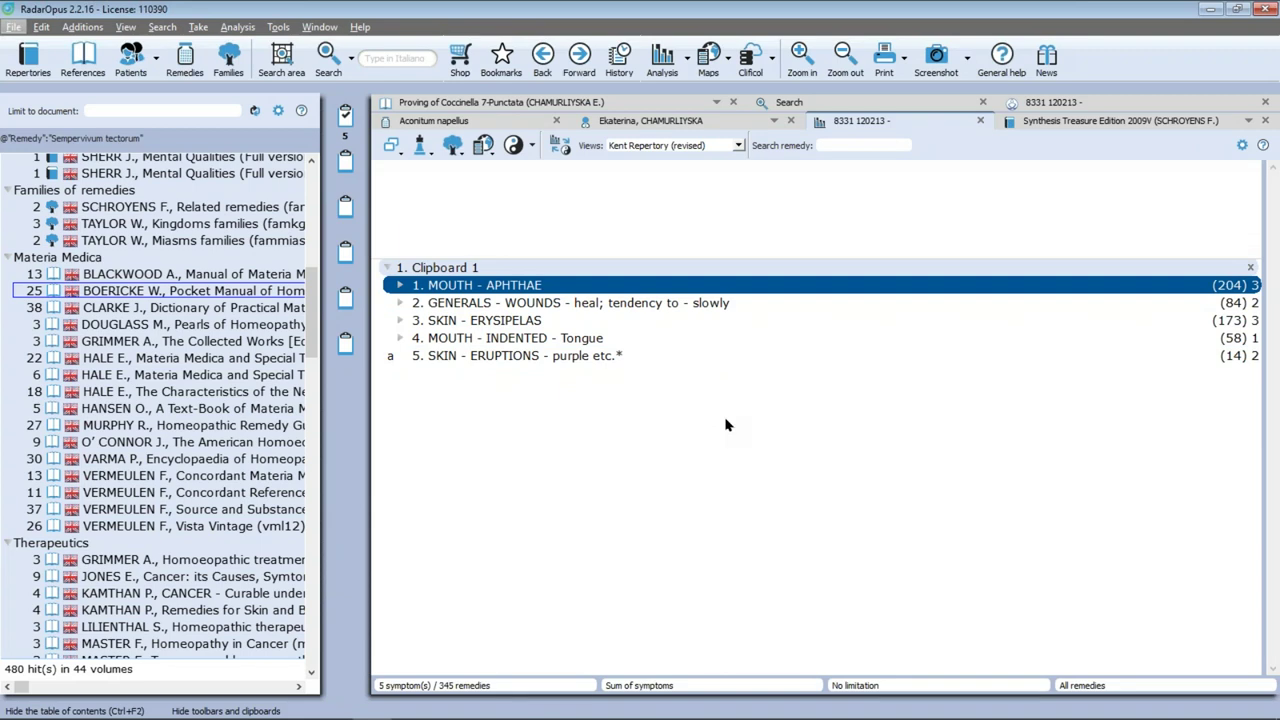
pyautogui.click(495, 289)
pyautogui.keyDown('ctrl'); pyautogui.click(500, 292); pyautogui.keyUp('ctrl')
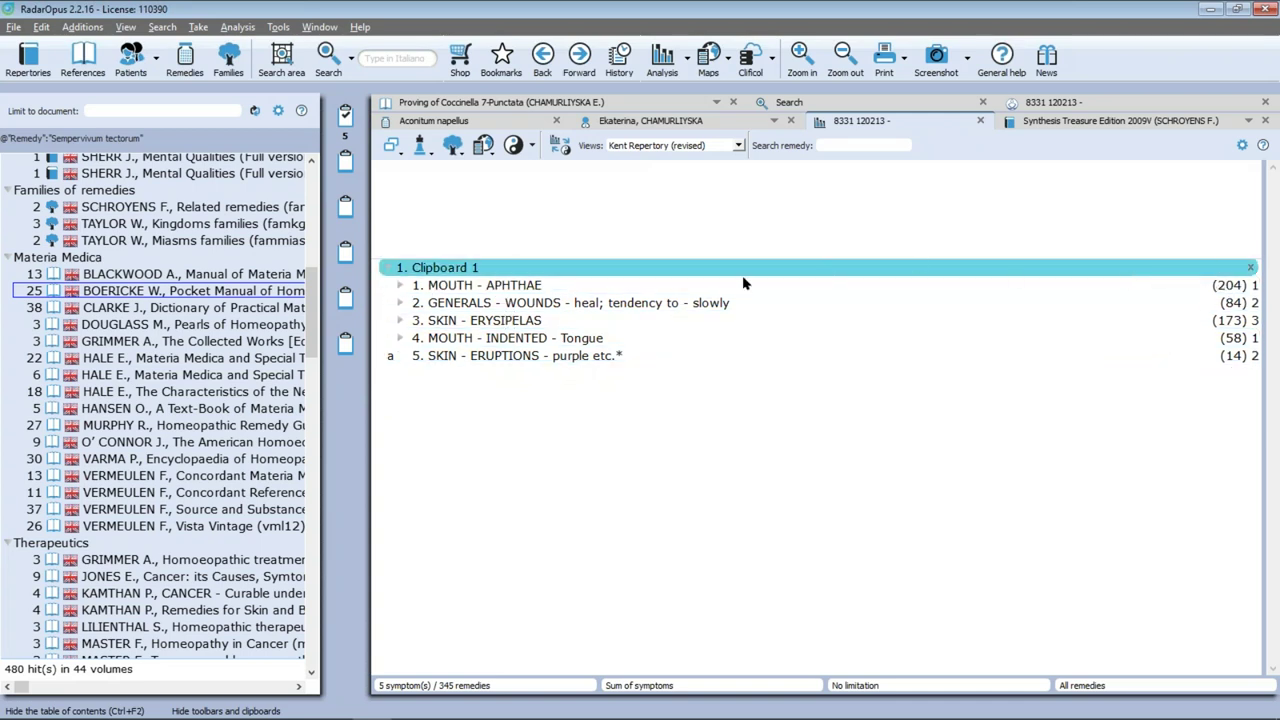
pyautogui.click(563, 289)
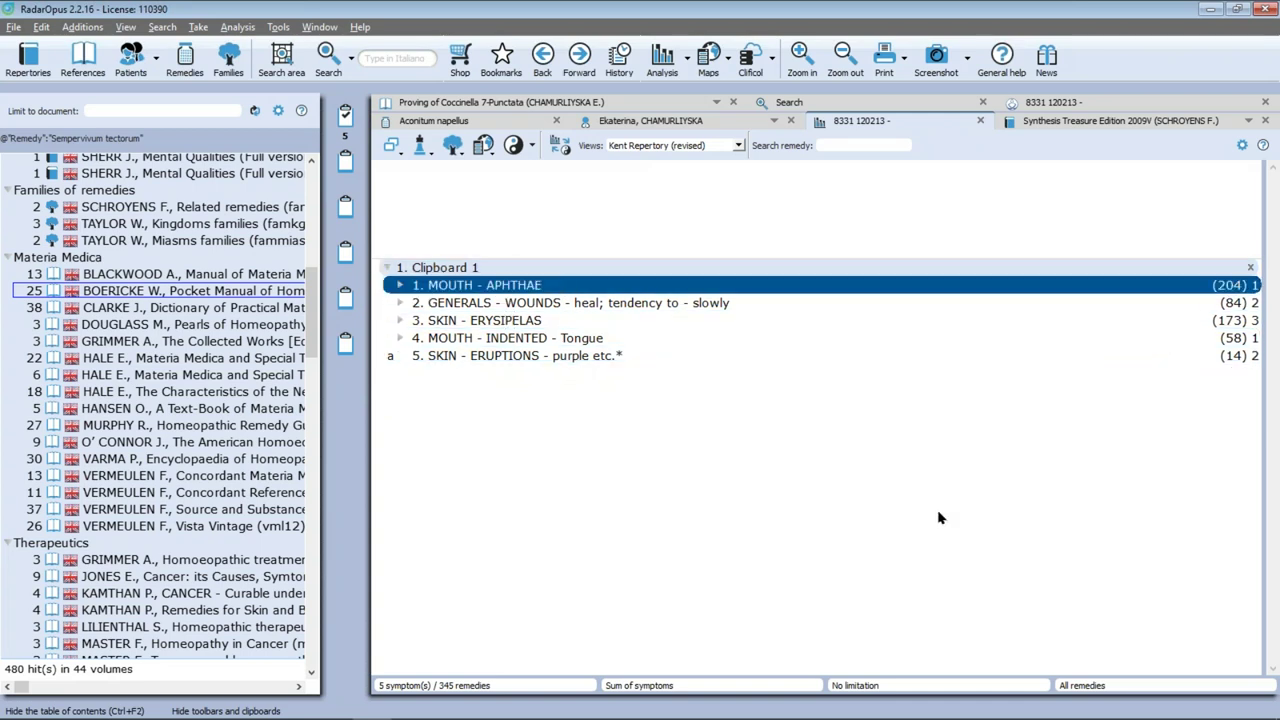
pyautogui.press('3')
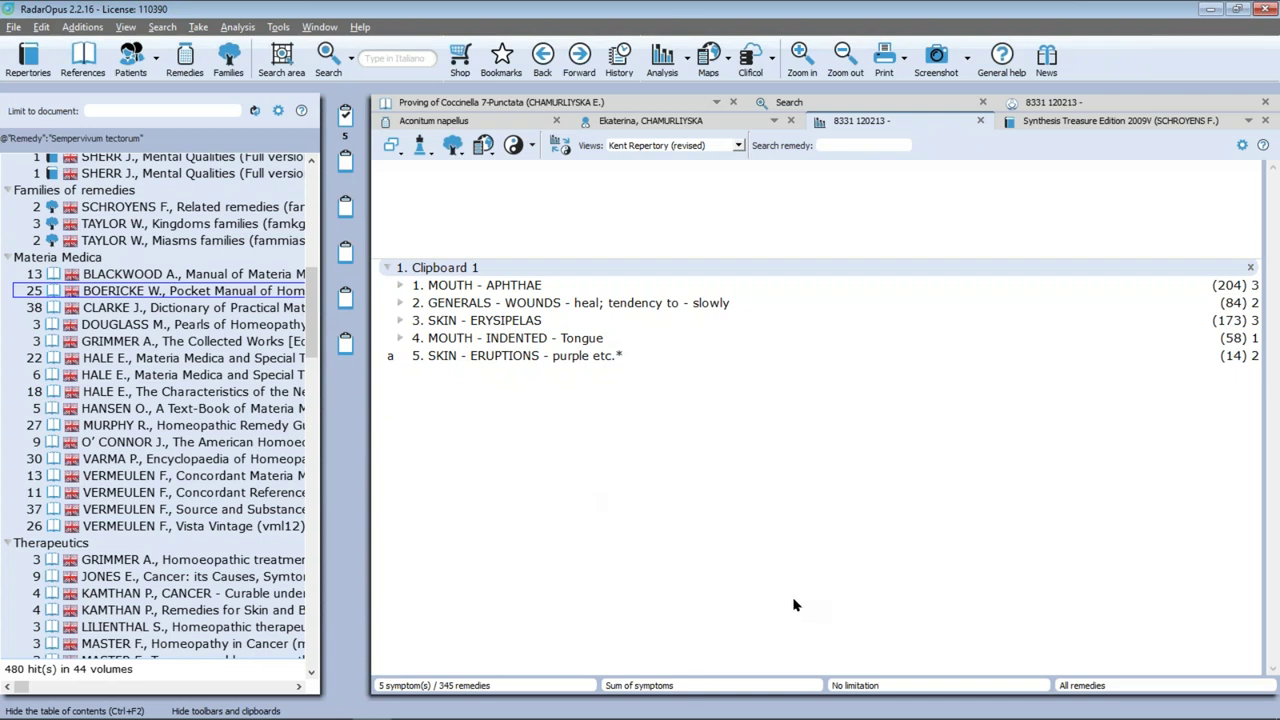
# Switch to the presentation and advance past the VES web page slide to the Polarity Analysis slide
pyautogui.hotkey('alt', 'Tab')
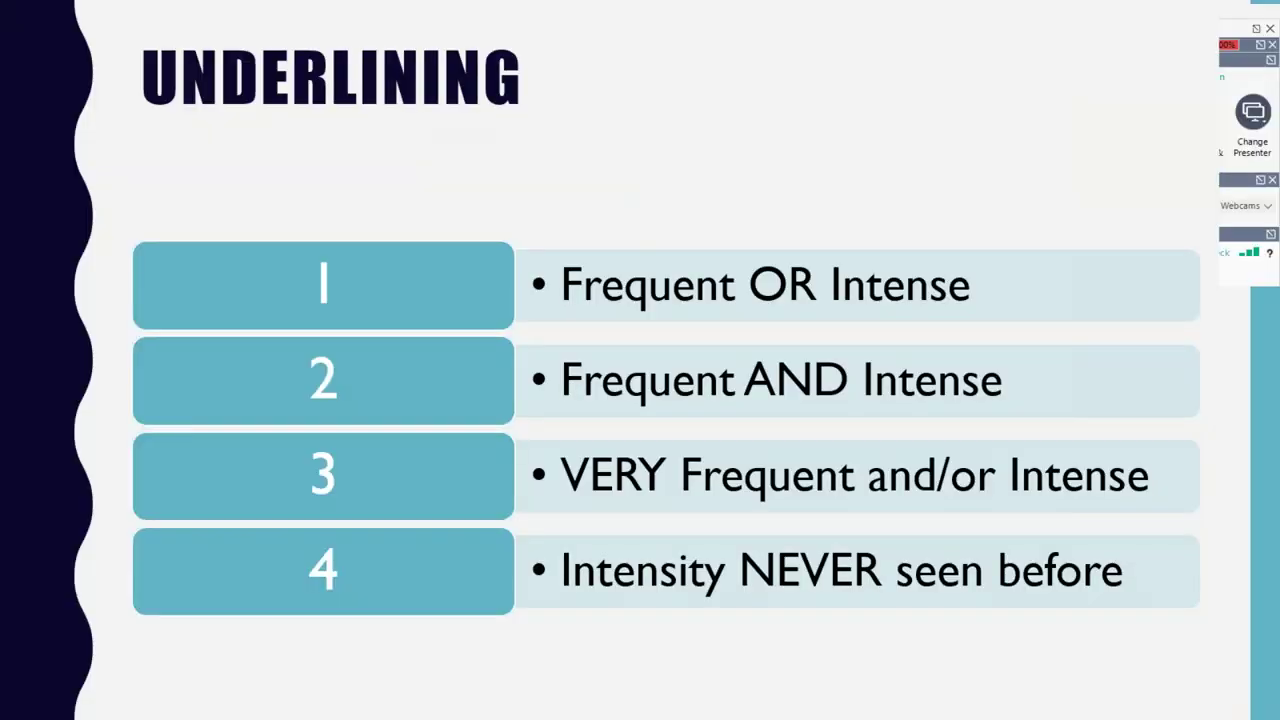
pyautogui.press('Right')
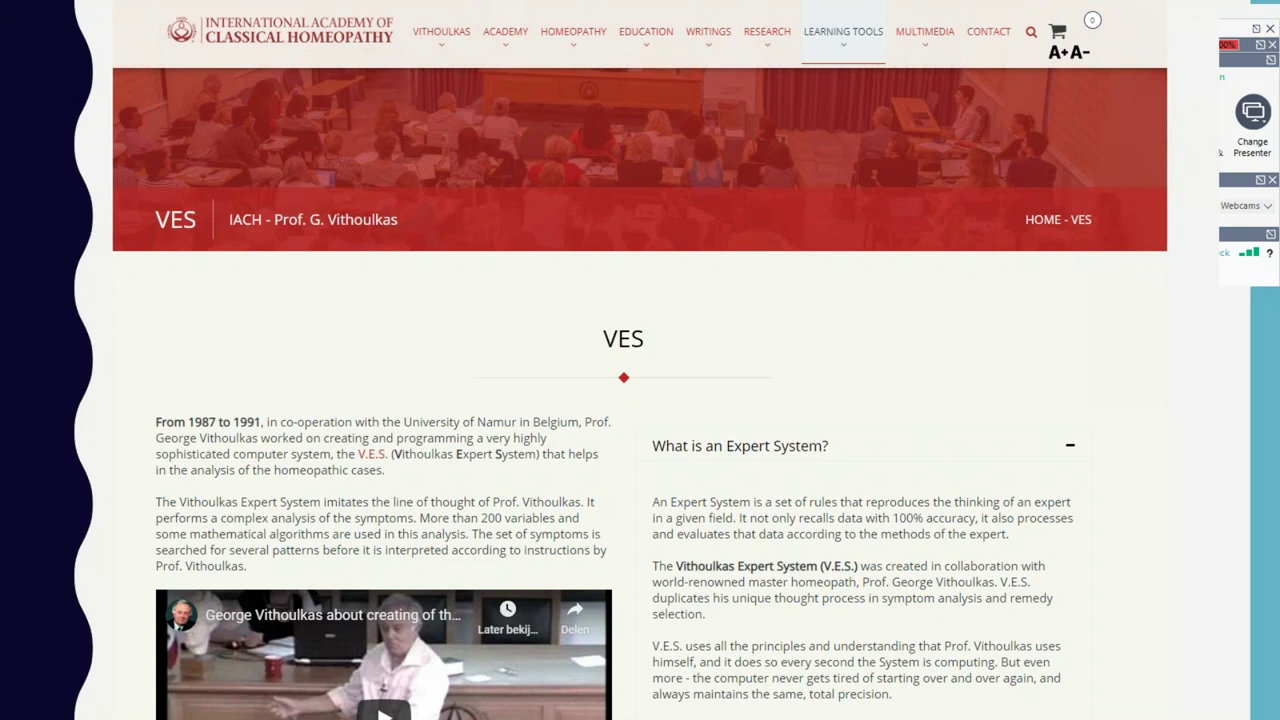
pyautogui.hotkey('alt', 'Tab')
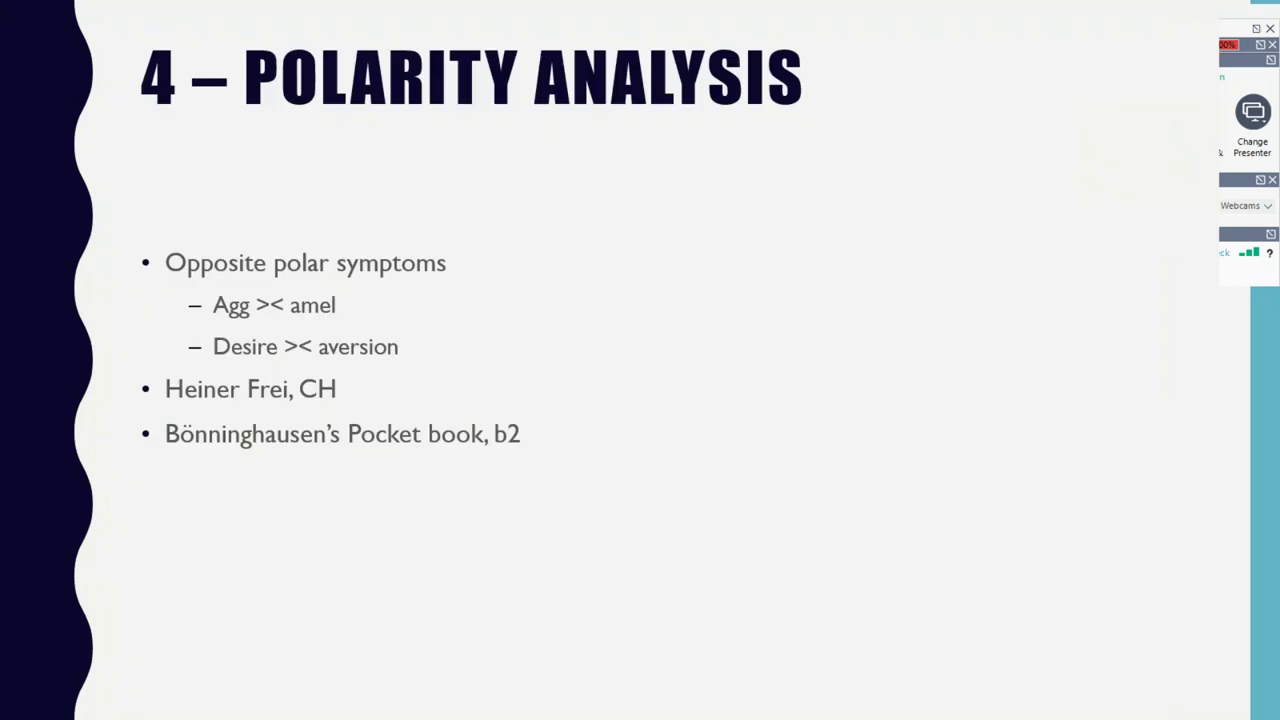
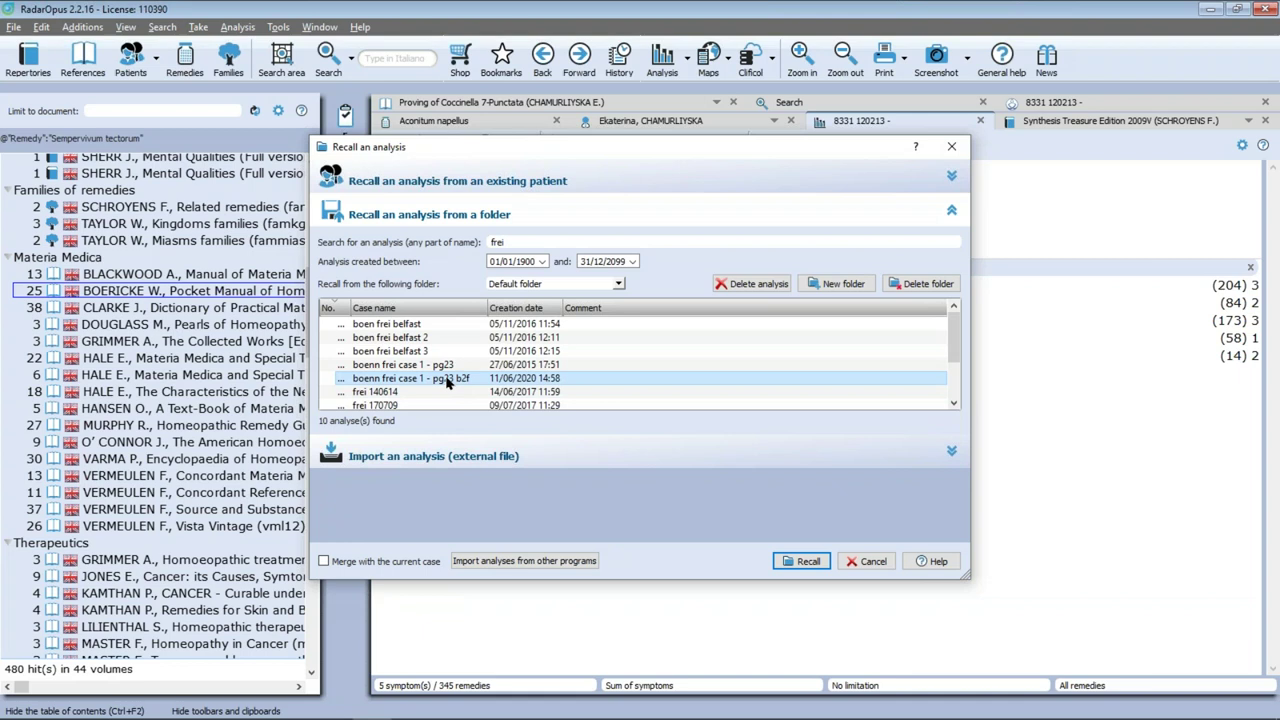
# In RadarOpus, recall the saved analysis boenn frei case 1 - pg23 b2f from the default folder and remove its opposite polar symptoms
pyautogui.doubleClick(447, 379)
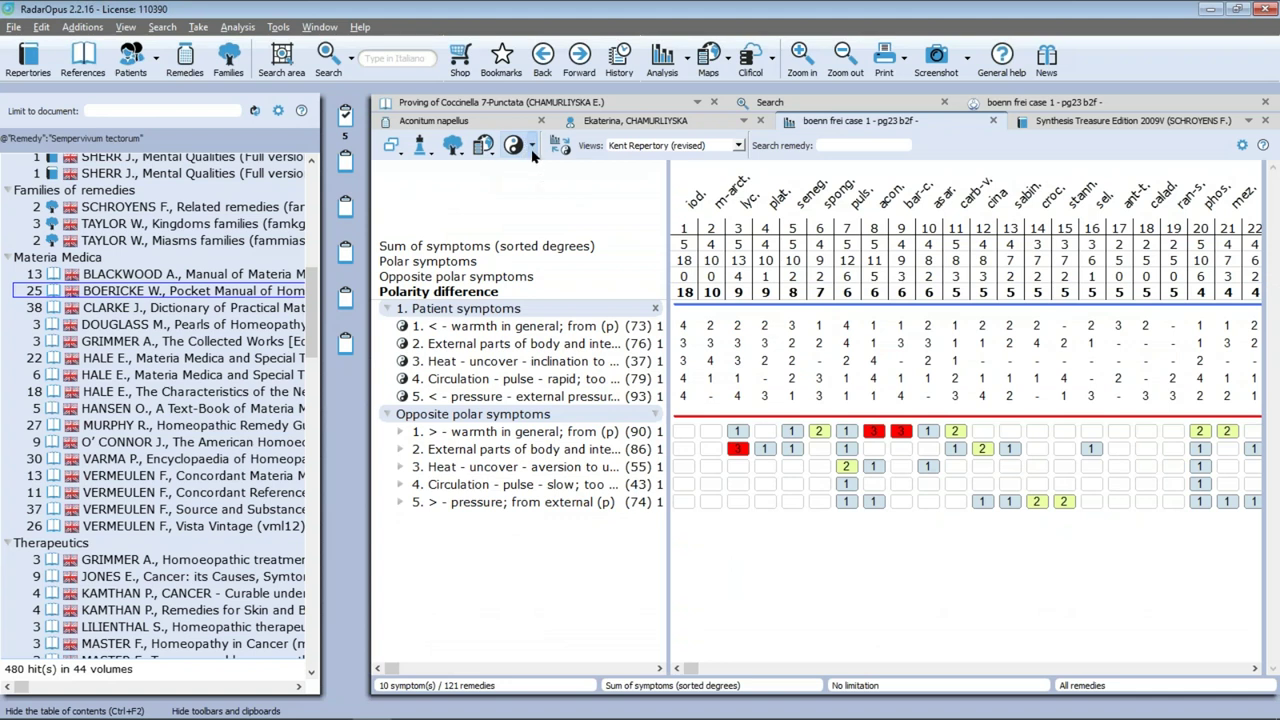
pyautogui.click(531, 146)
pyautogui.click(540, 188)
pyautogui.click(532, 146)
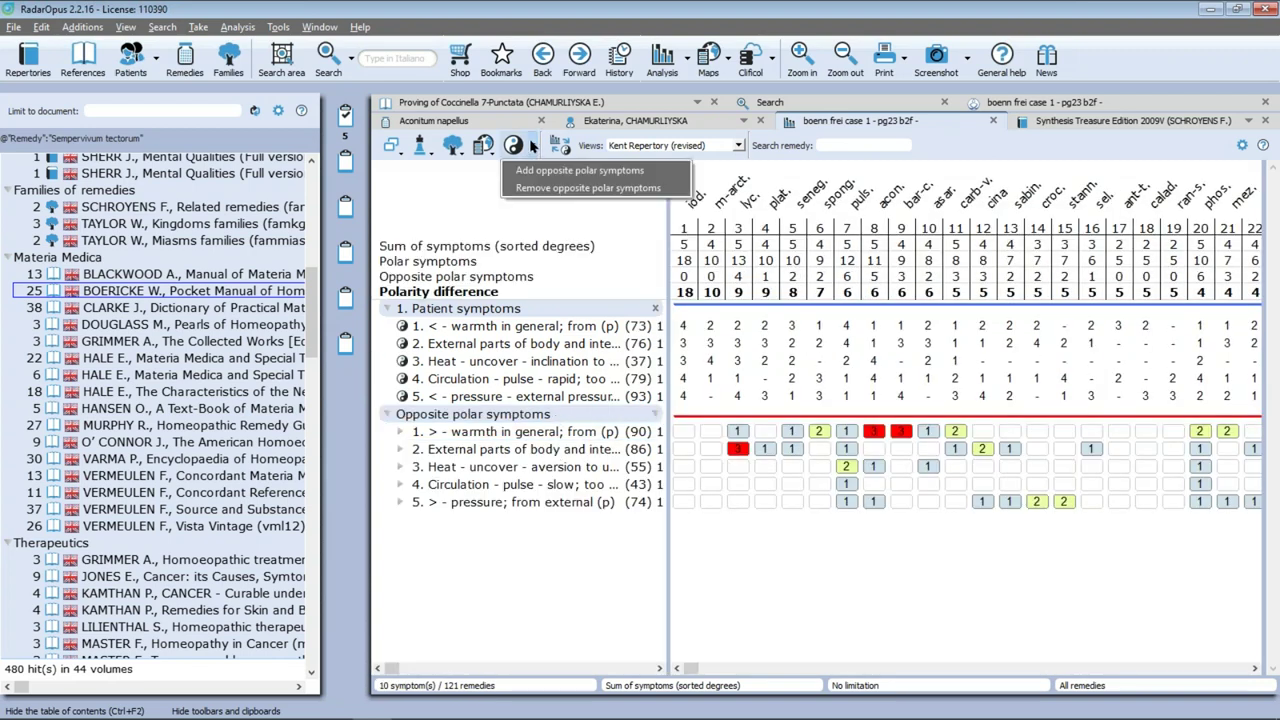
pyautogui.click(538, 189)
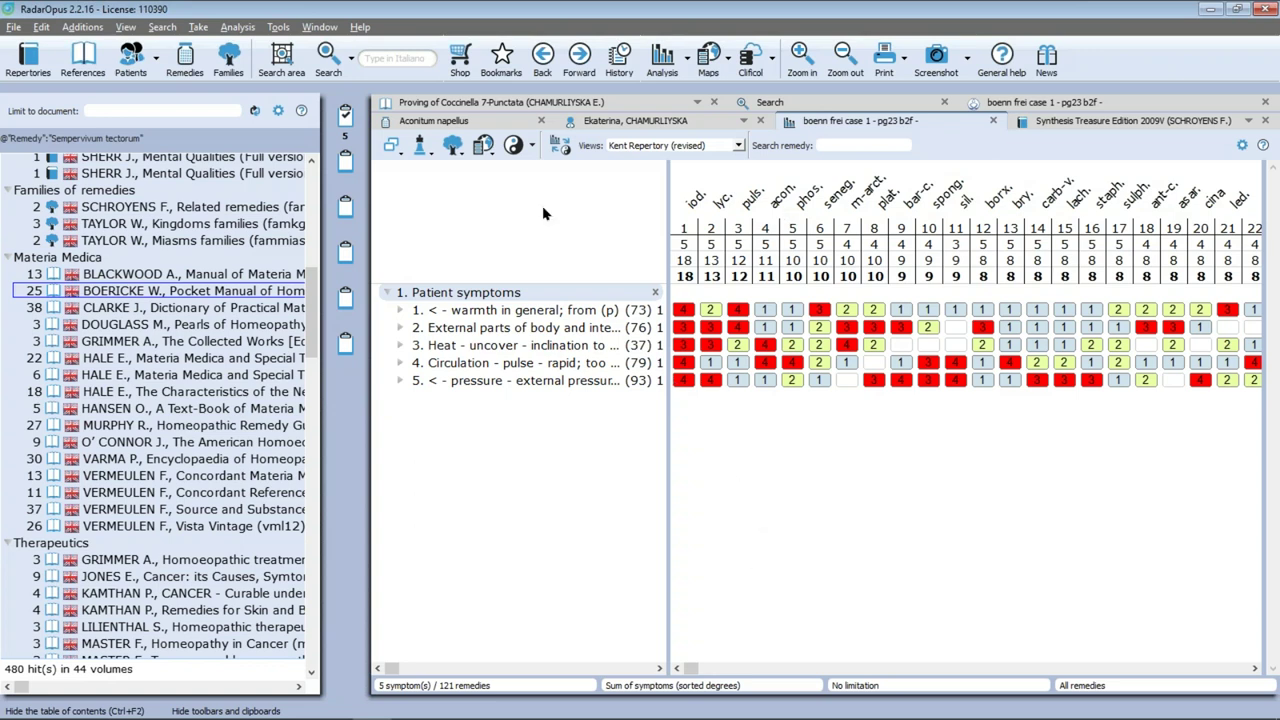
# Add the opposite polar symptoms to the analysis and select the patient symptom "< - warmth in general; from (p)"
pyautogui.click(534, 147)
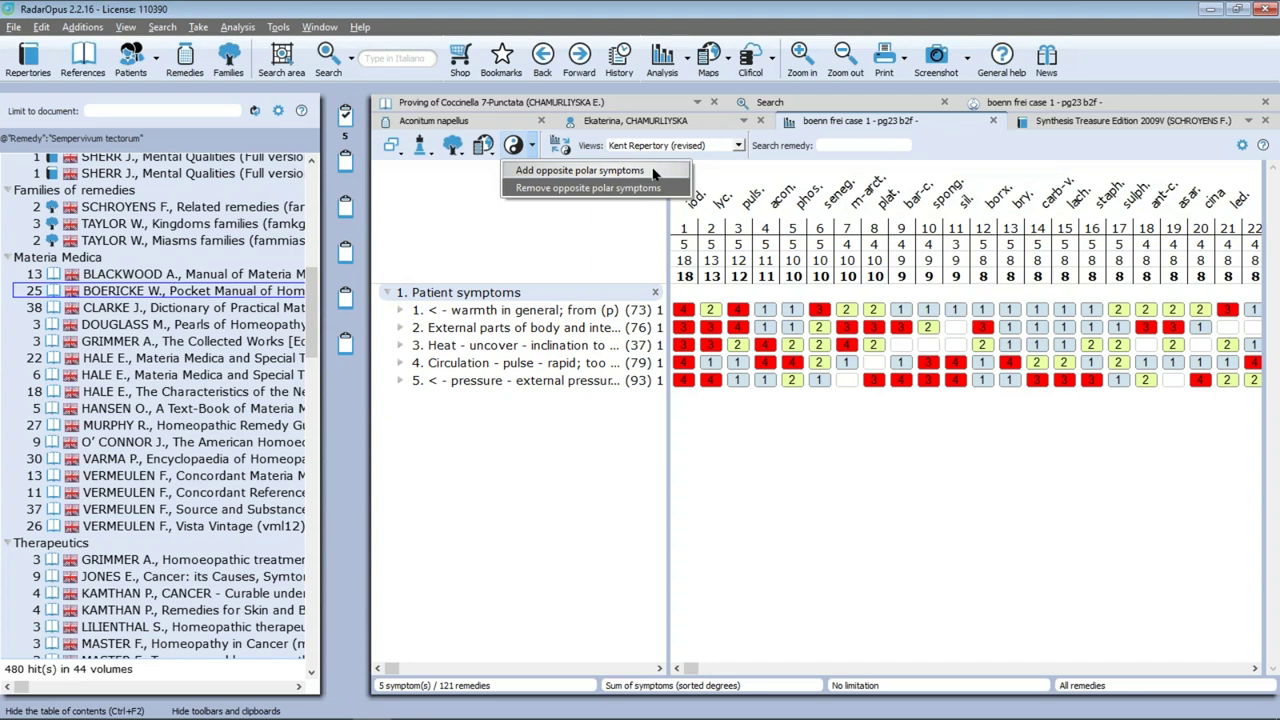
pyautogui.click(600, 171)
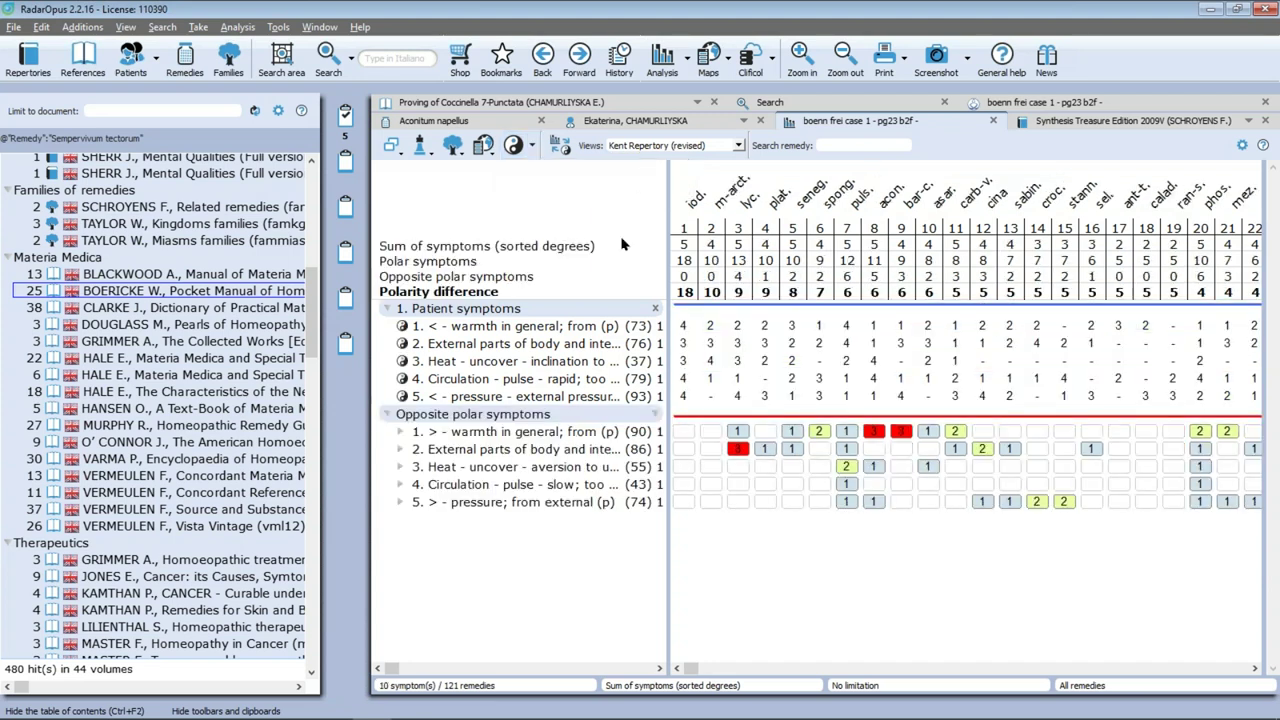
pyautogui.click(452, 418)
pyautogui.click(500, 328)
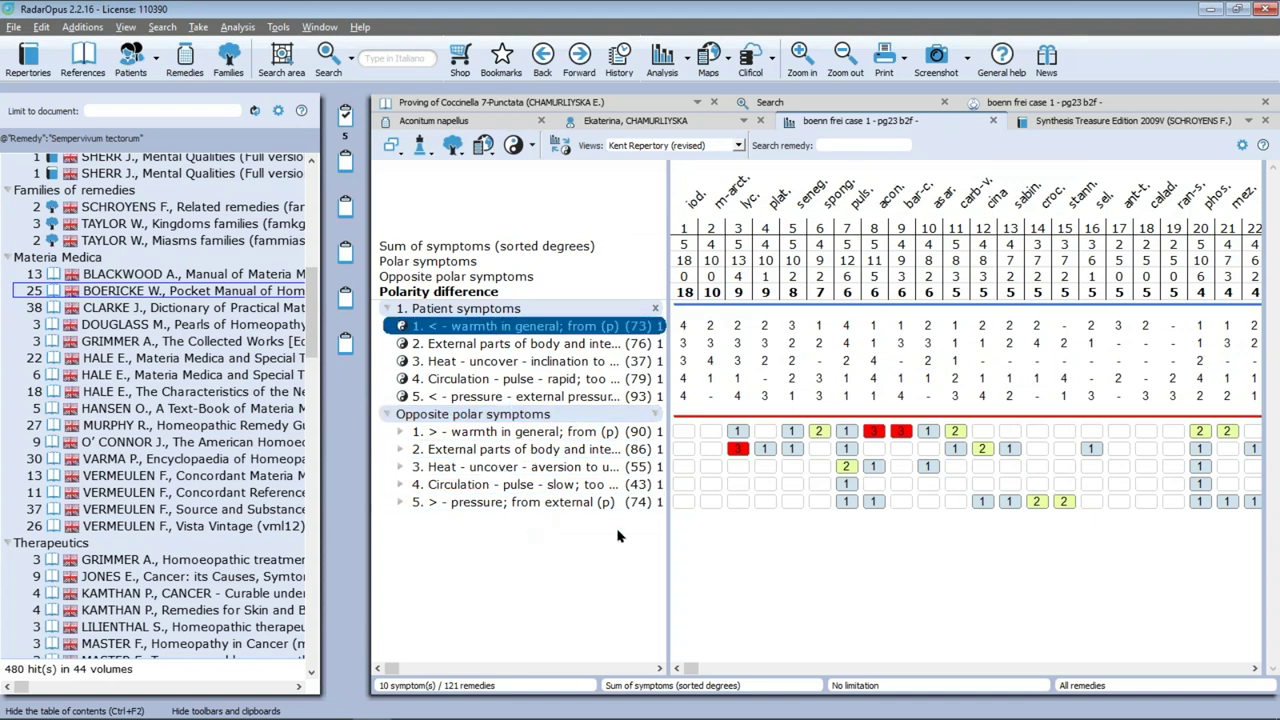
# Widen the symptom column and compare the patient symptoms with their matching opposite polar symptoms, ending on "> - pressure; from external (p)"
pyautogui.moveTo(668, 558); pyautogui.dragTo(815, 593)
pyautogui.click(474, 433)
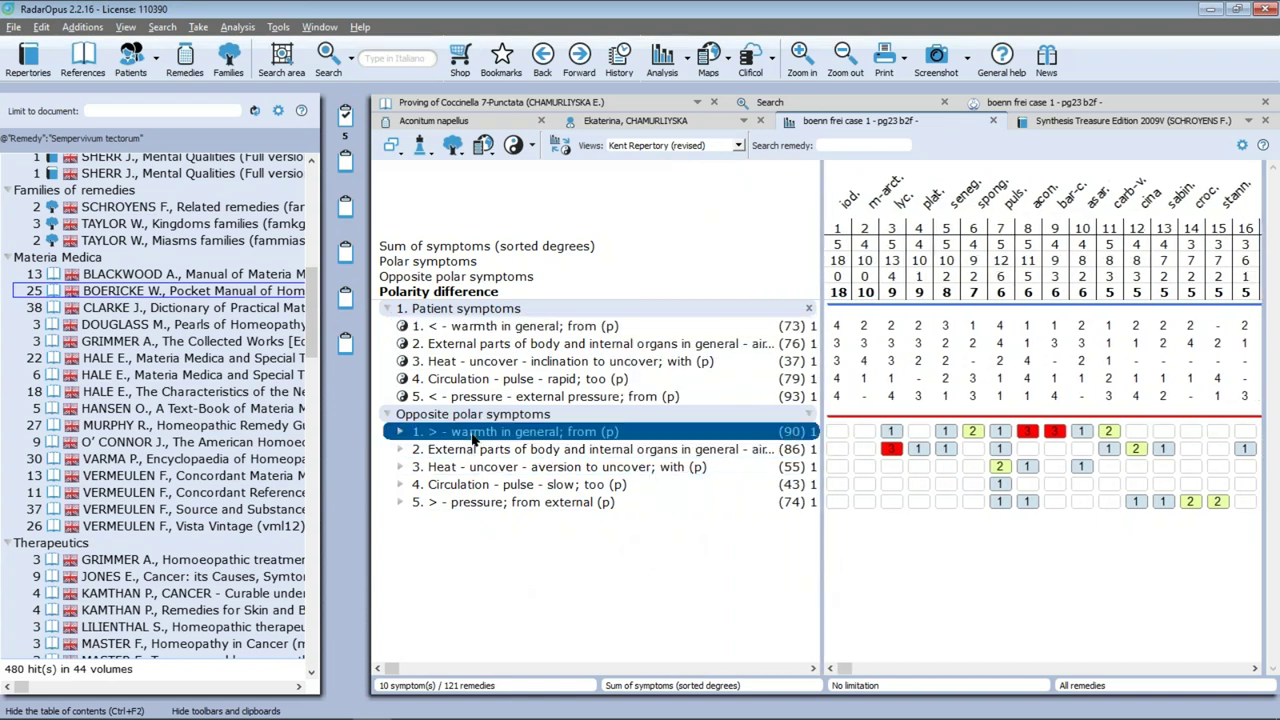
pyautogui.click(515, 344)
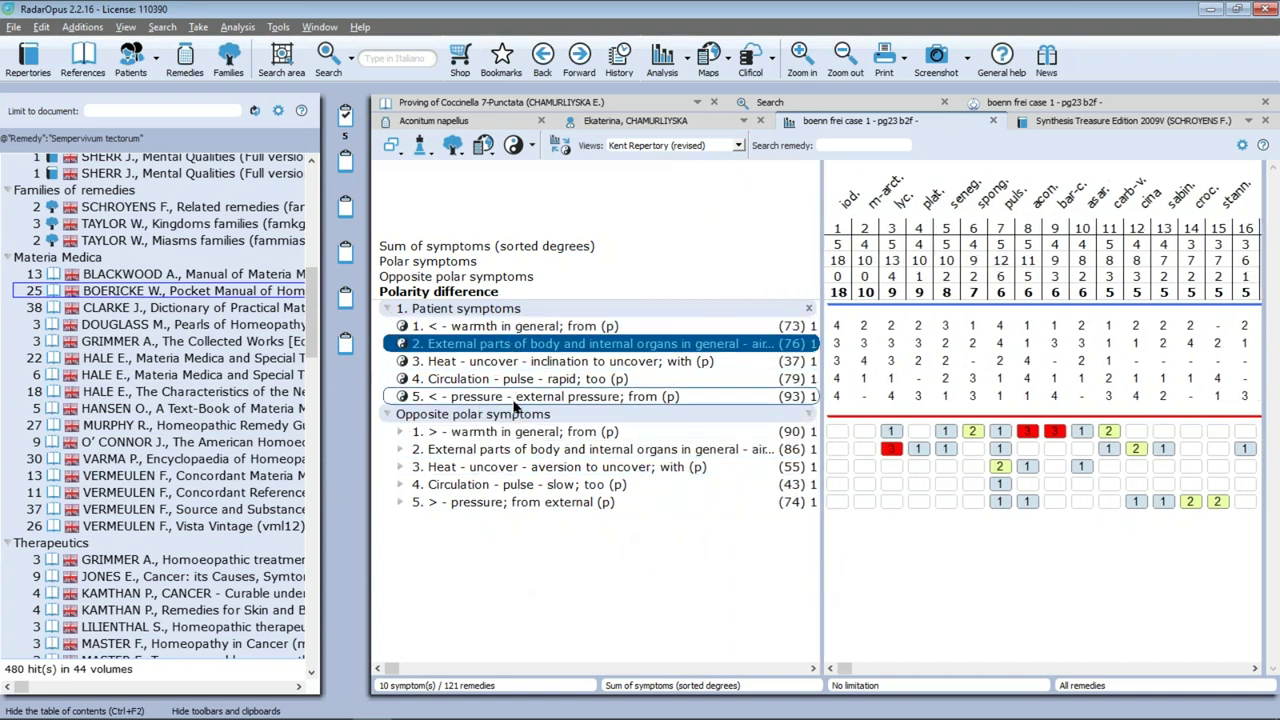
pyautogui.click(515, 450)
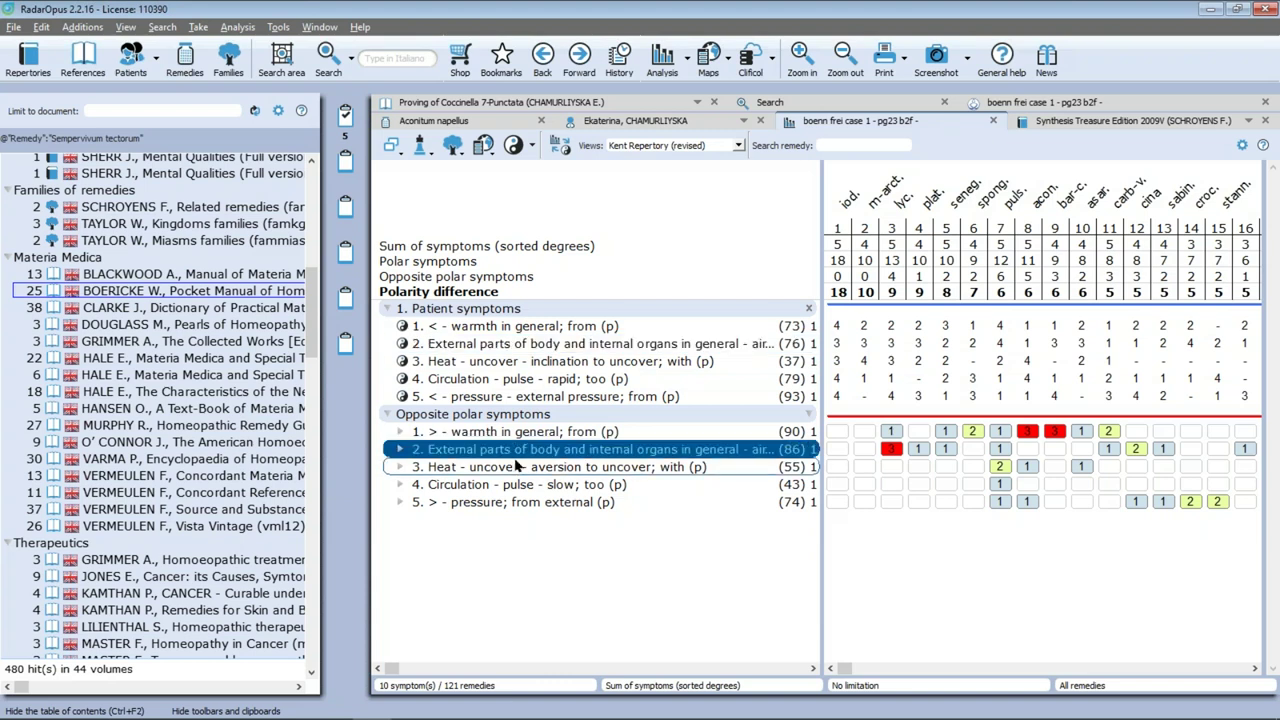
pyautogui.click(518, 467)
pyautogui.click(520, 485)
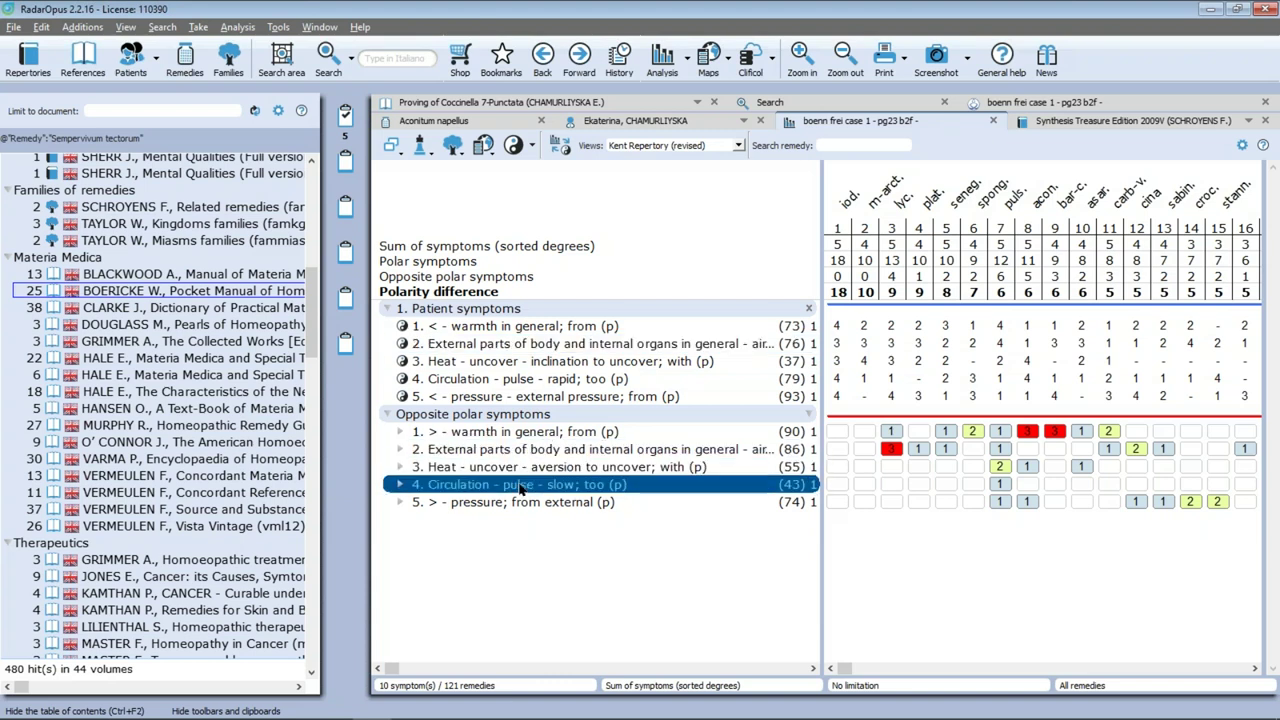
pyautogui.click(536, 380)
pyautogui.click(538, 397)
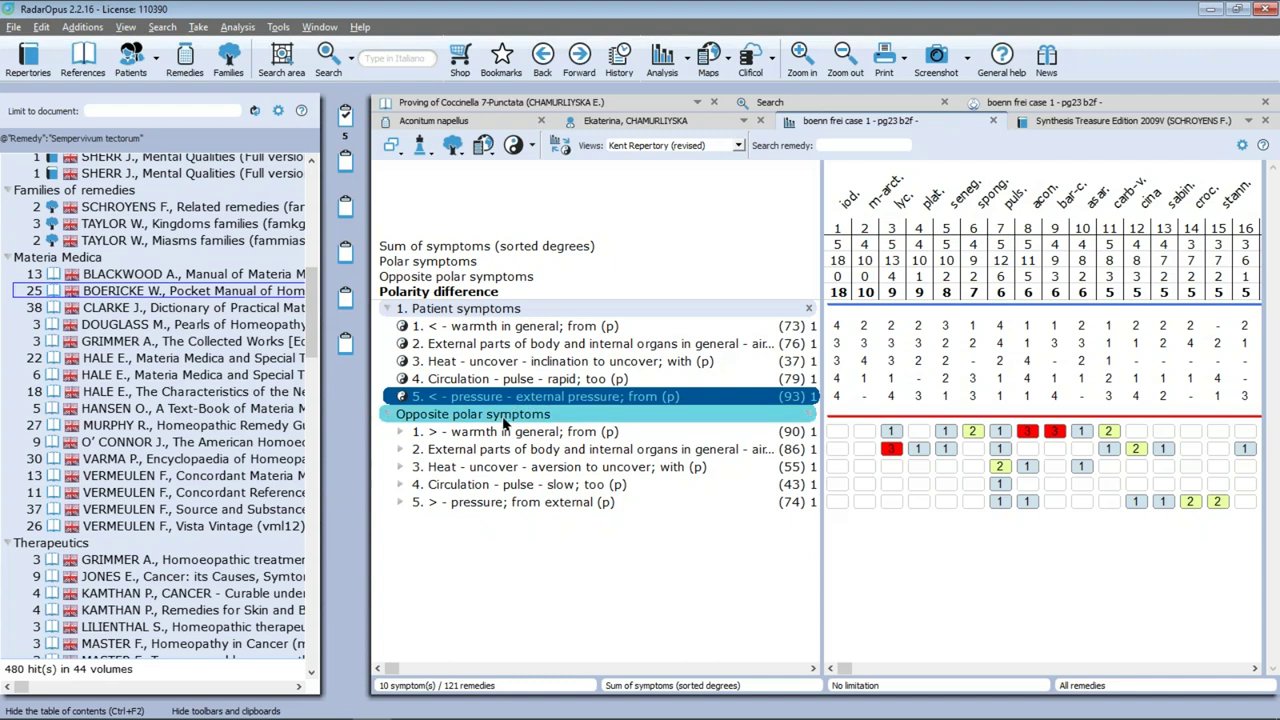
pyautogui.click(505, 502)
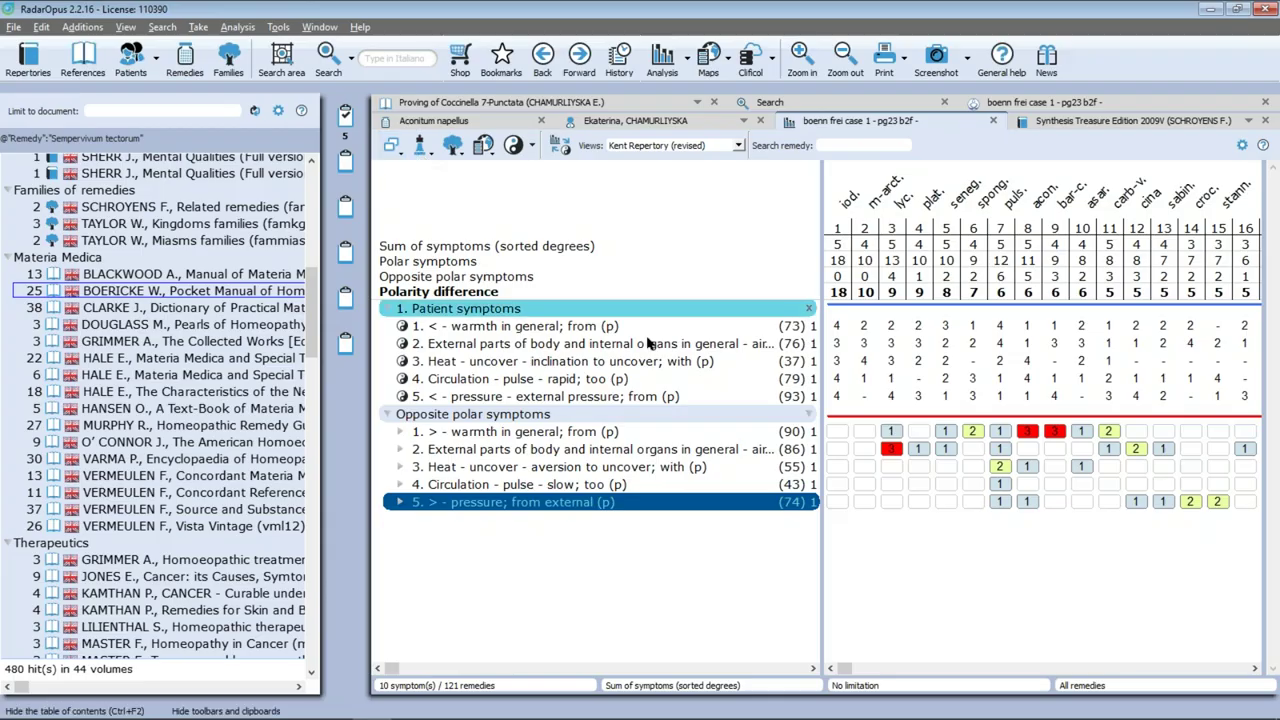
# Advance the presentation to the Energetic Picture slide, and in RadarOpus open the Degroote energetic remedy picture of ambr. from MIND - DAYTIME
pyautogui.hotkey('alt', 'Tab')
pyautogui.press('Right')
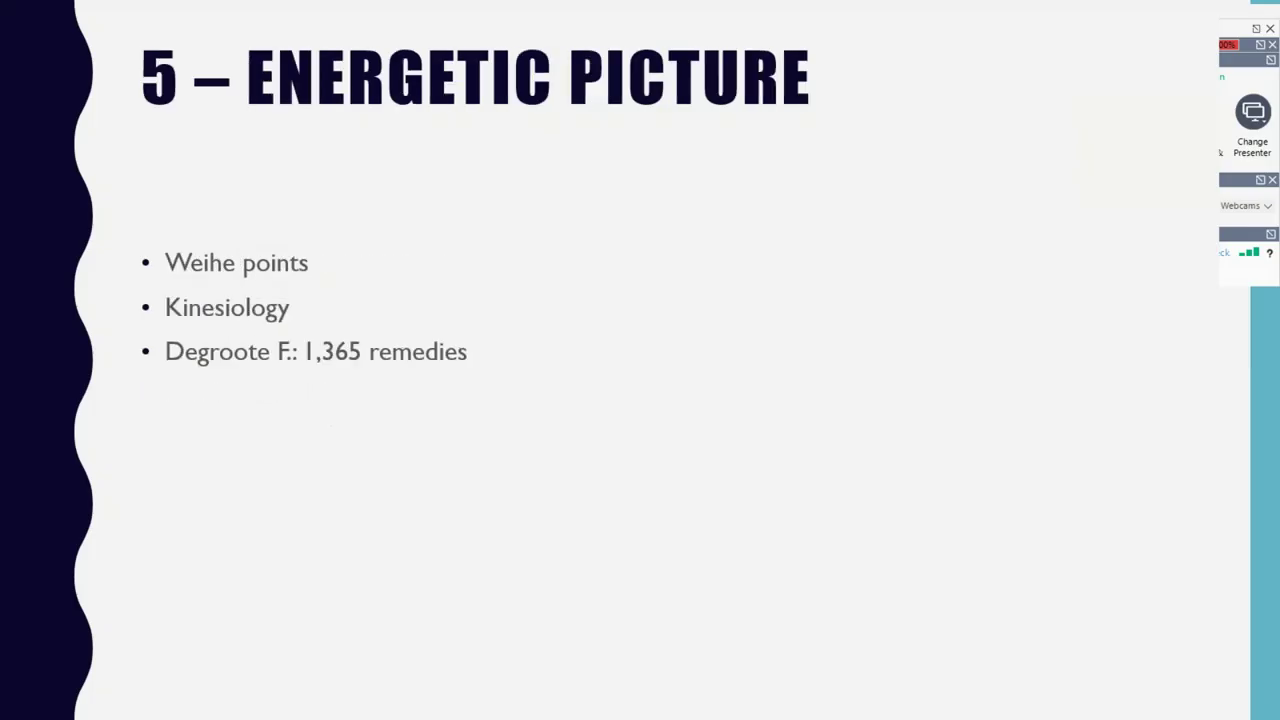
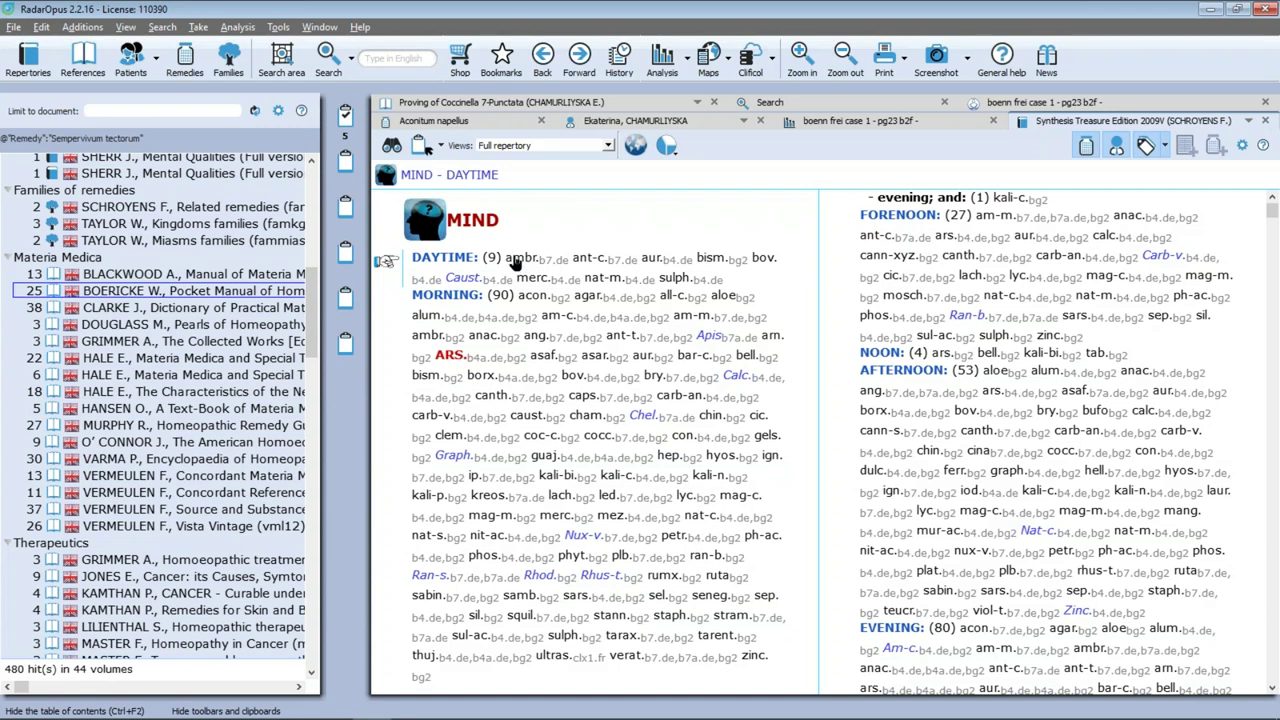
pyautogui.rightClick(514, 258)
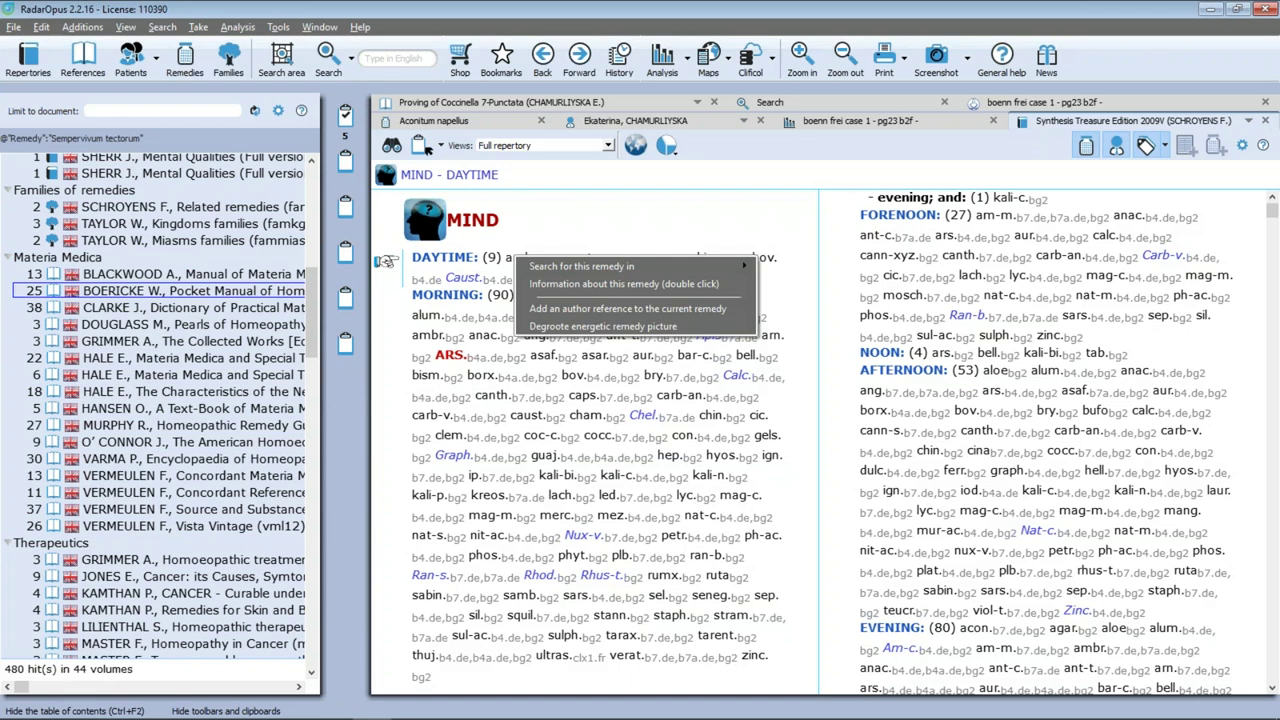
pyautogui.click(706, 327)
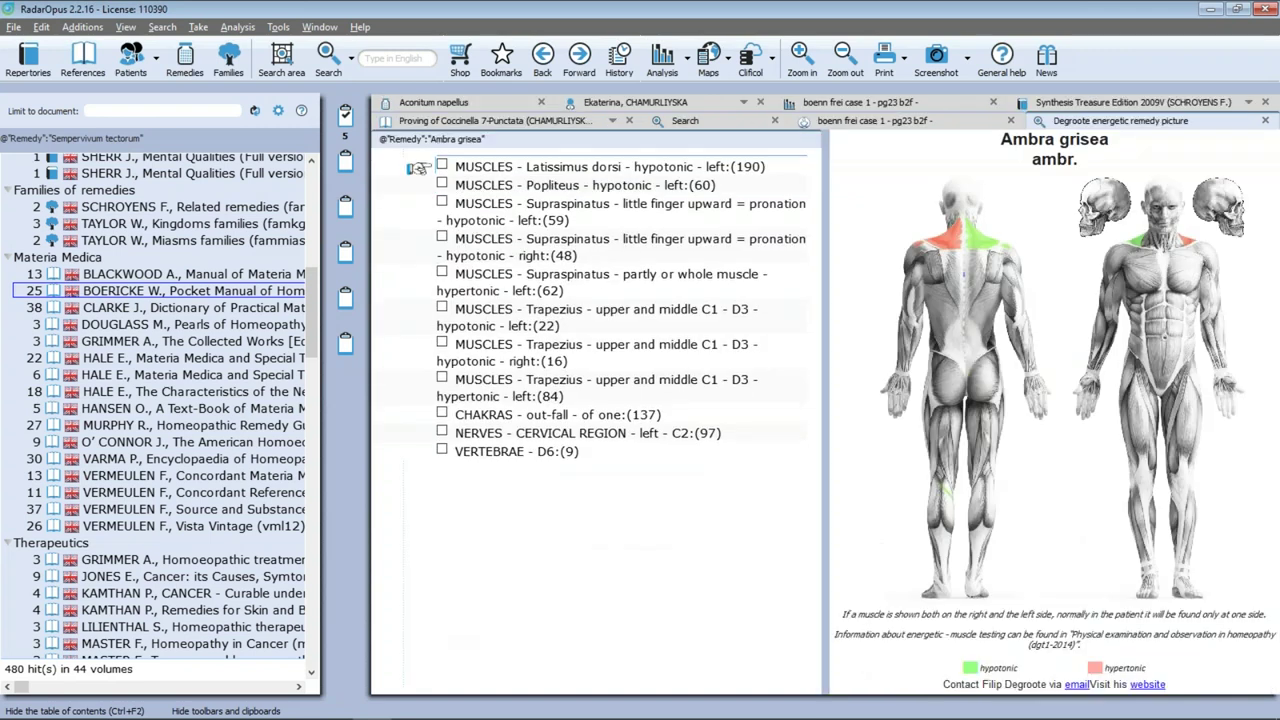
pyautogui.doubleClick(1127, 121)
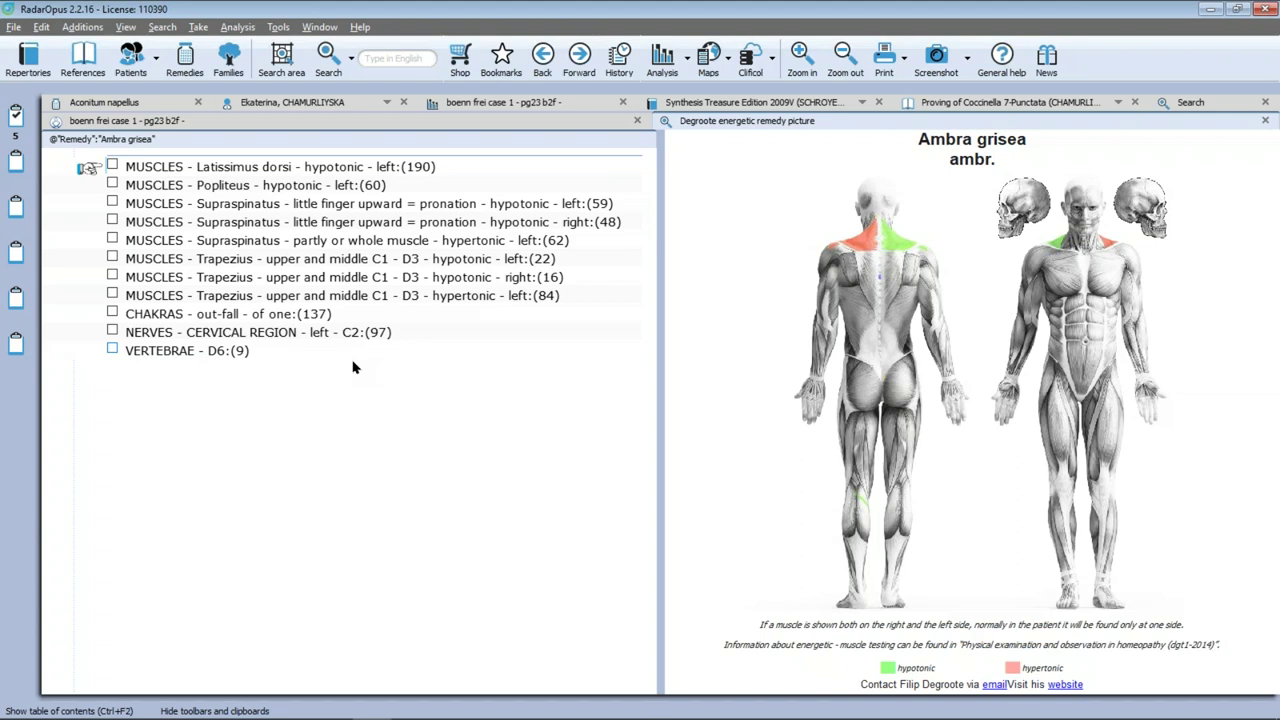
# Search the references for degroote, open Physical Examination and Observation in Homeopathy (dgt1-2014), and expand its table of contents
pyautogui.click(83, 55)
pyautogui.write('degroote')
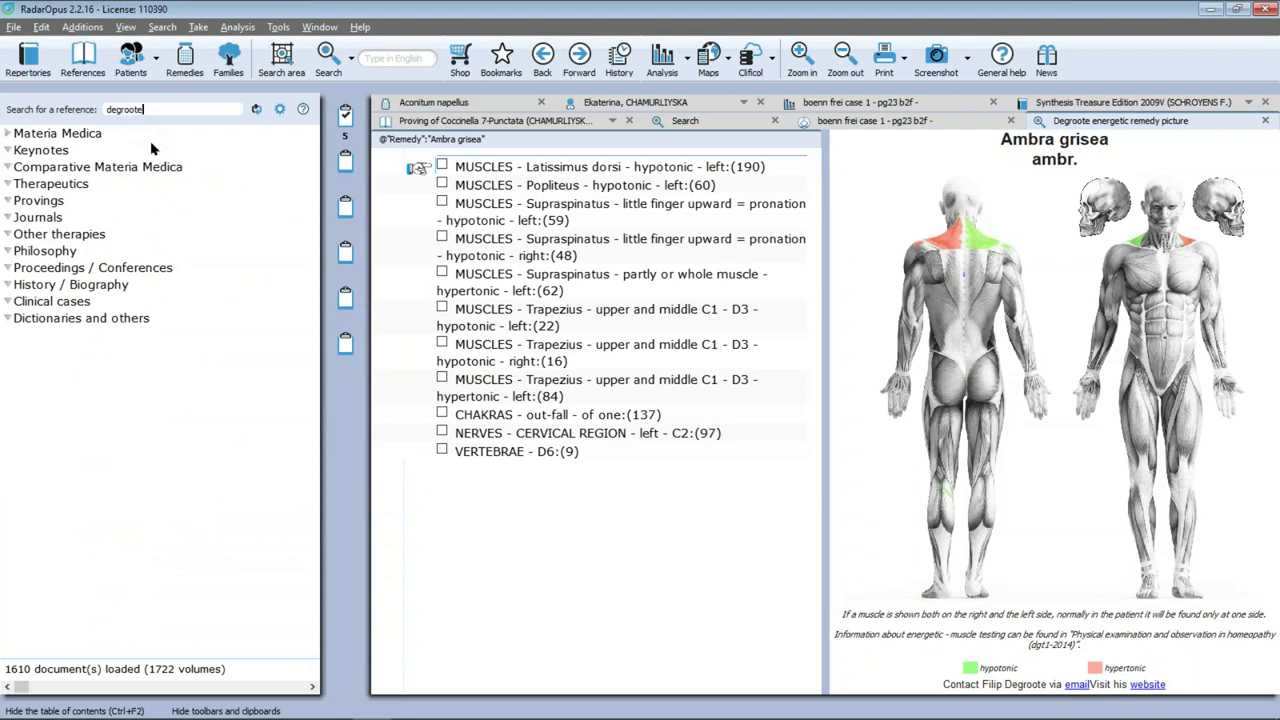
pyautogui.click(8, 134)
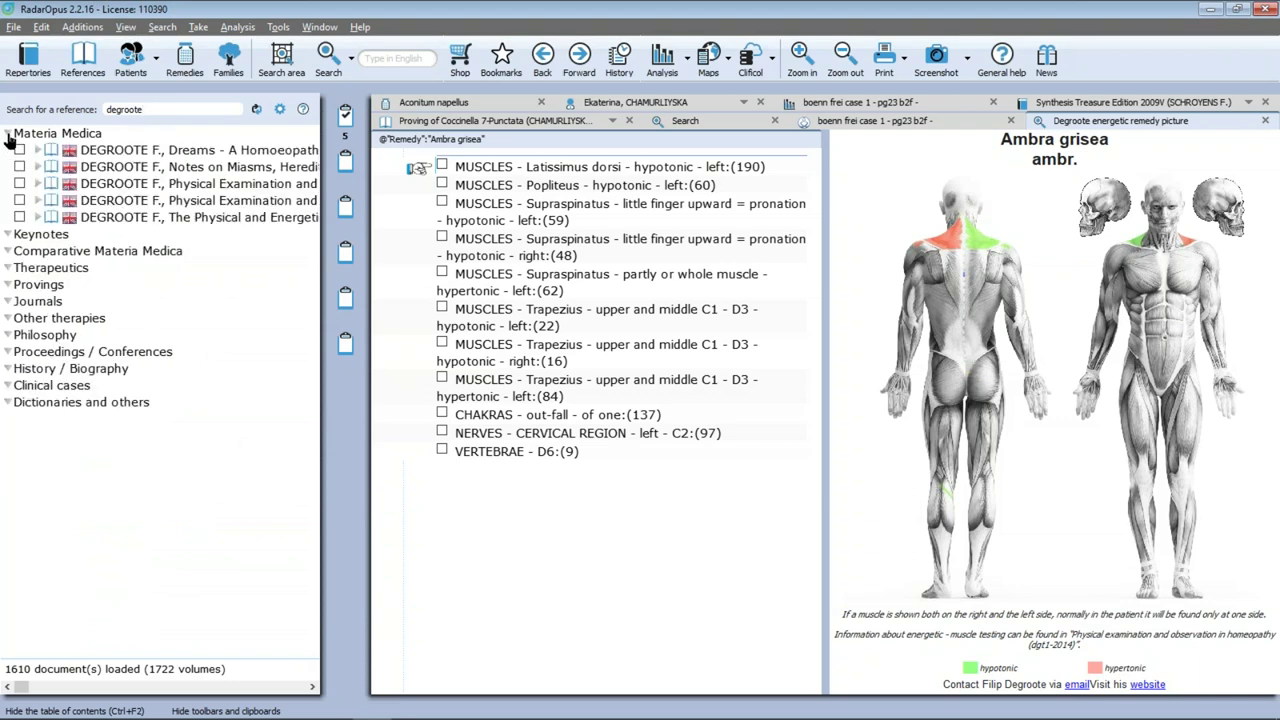
pyautogui.click(193, 205)
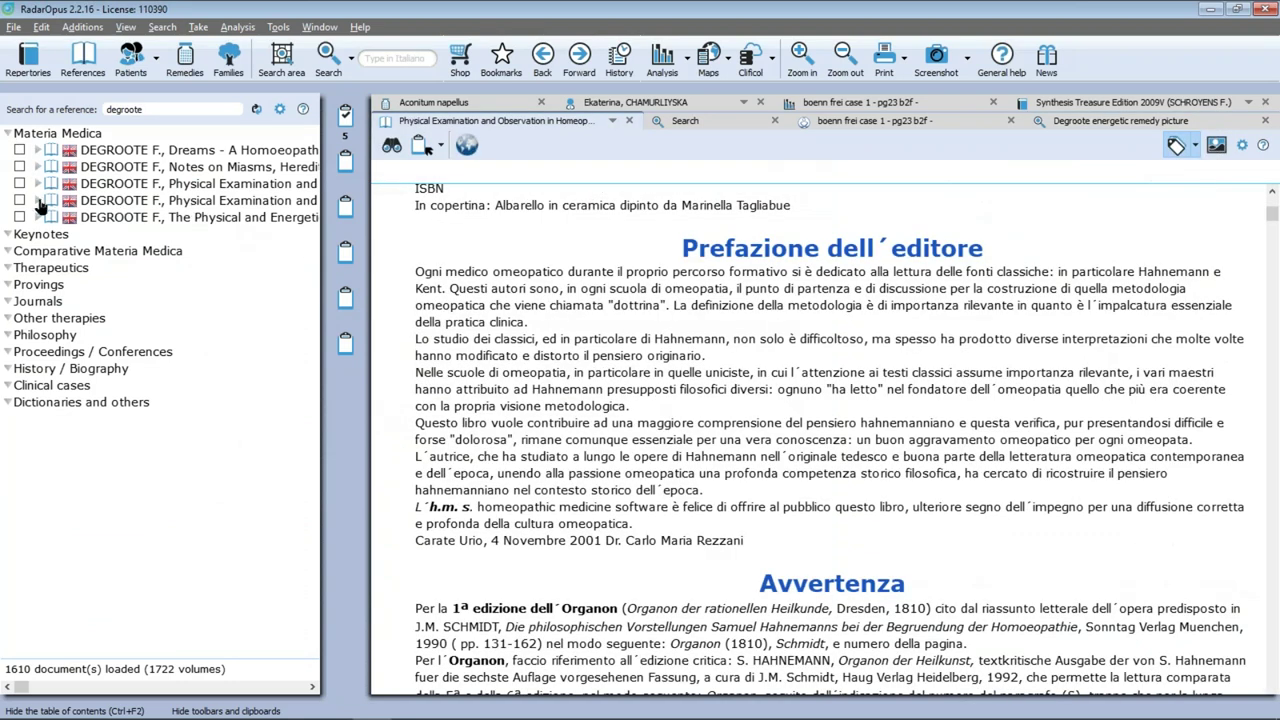
pyautogui.click(38, 201)
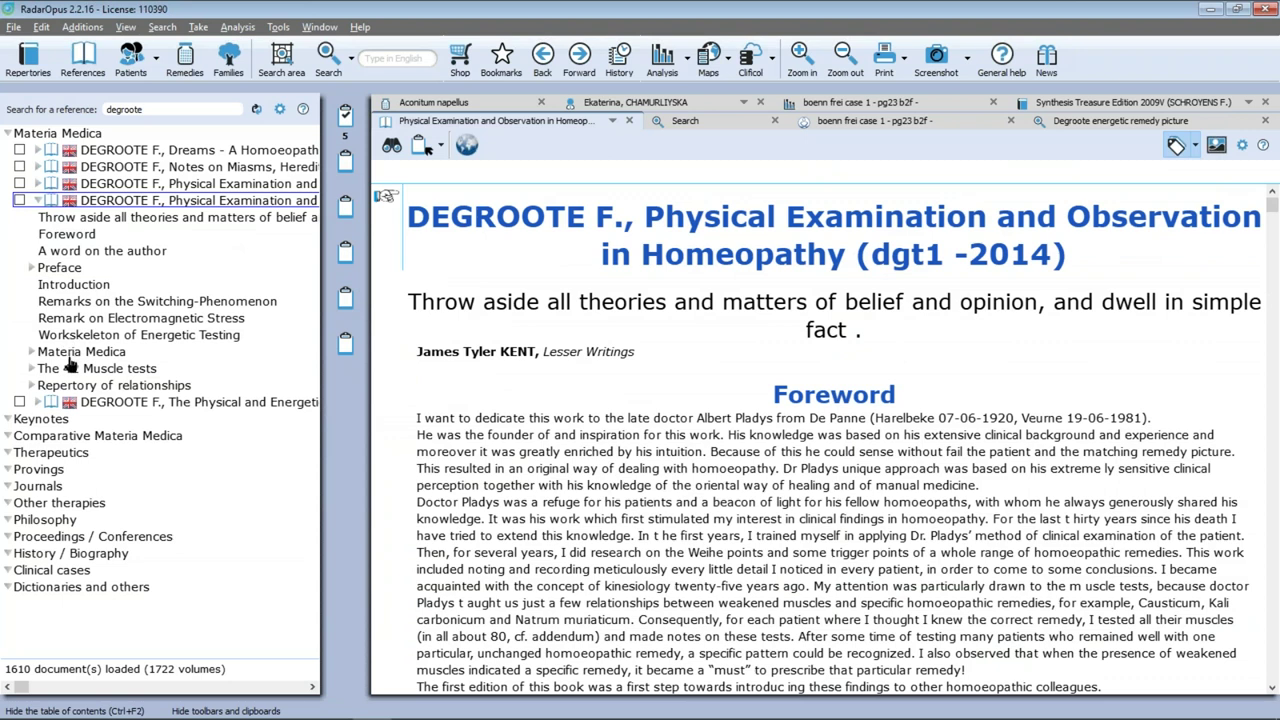
# Open the AMBRA GRISEA chapter in the book's Materia Medica section and read its examination, muscle tests and behaviour paragraphs
pyautogui.click(30, 352)
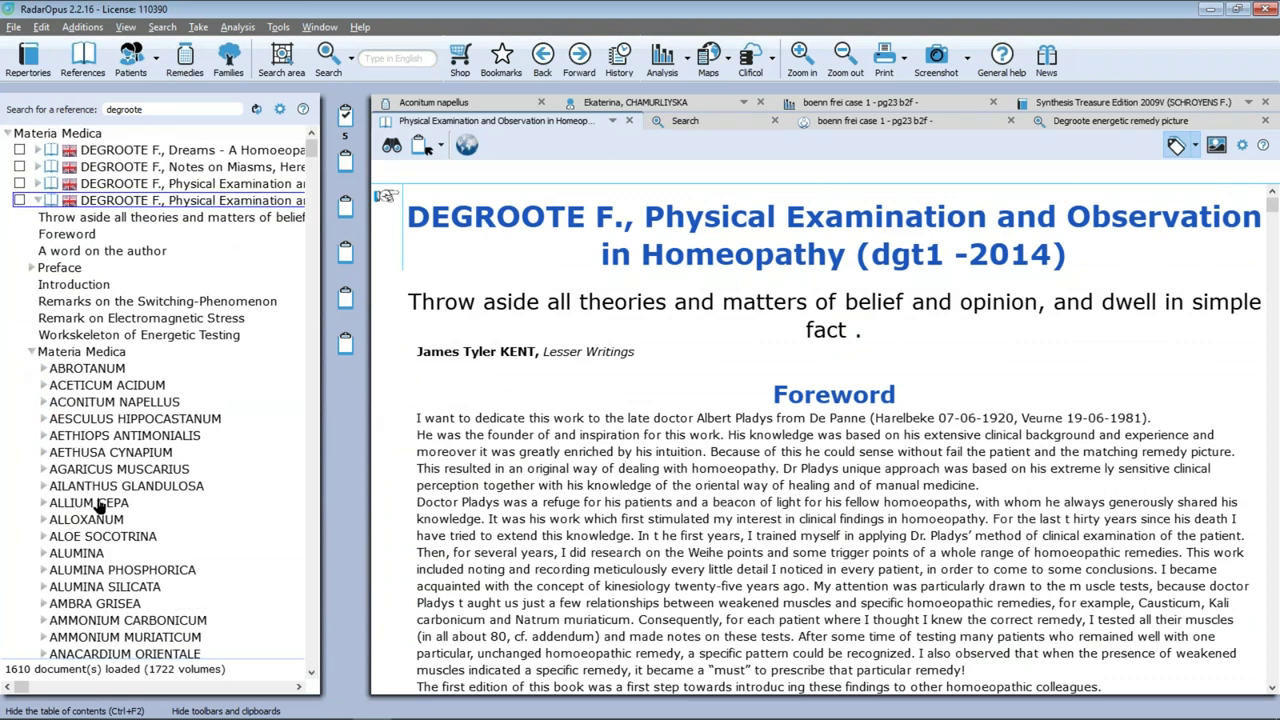
pyautogui.click(85, 604)
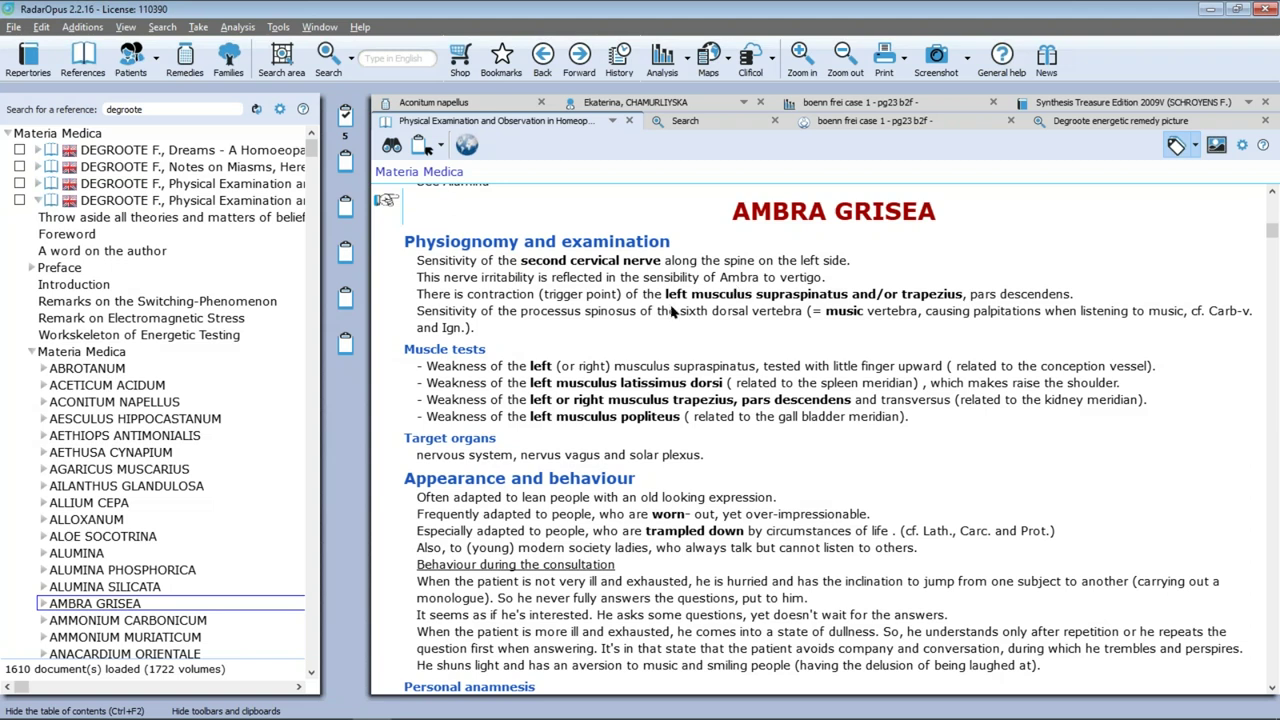
pyautogui.scroll(-2, 632, 418)
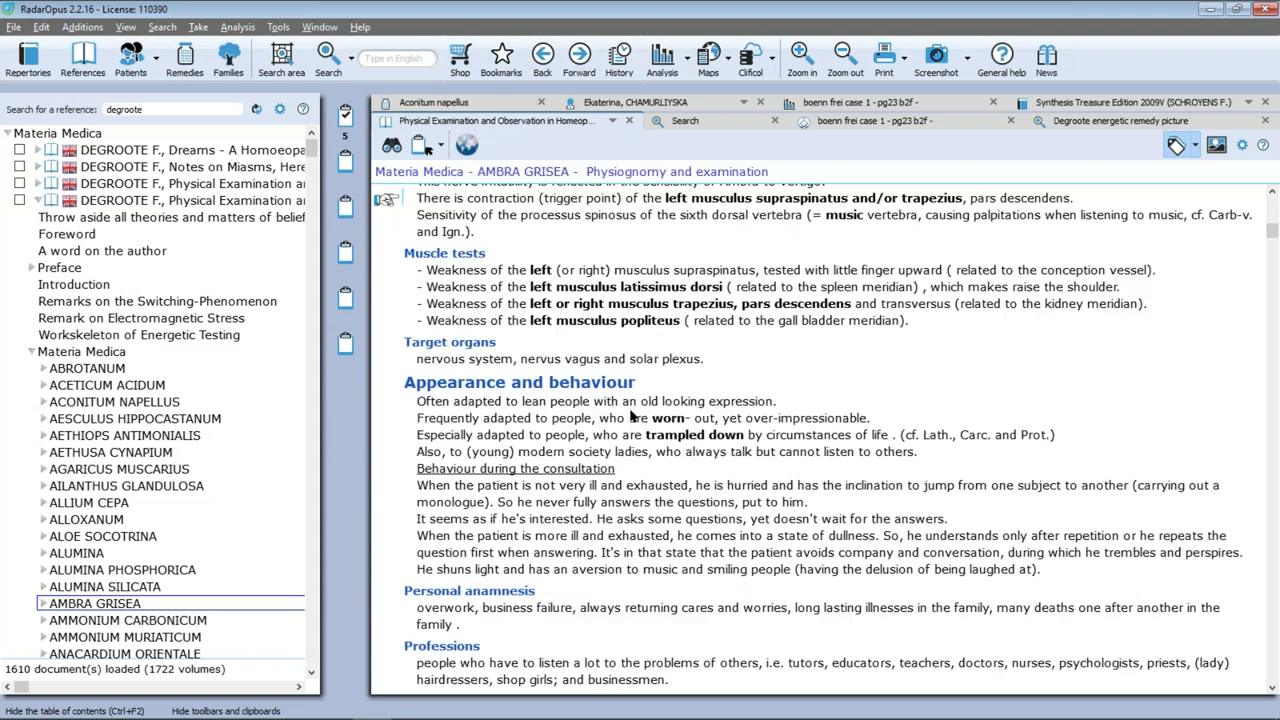
pyautogui.scroll(-2, 632, 418)
pyautogui.scroll(2, 632, 418)
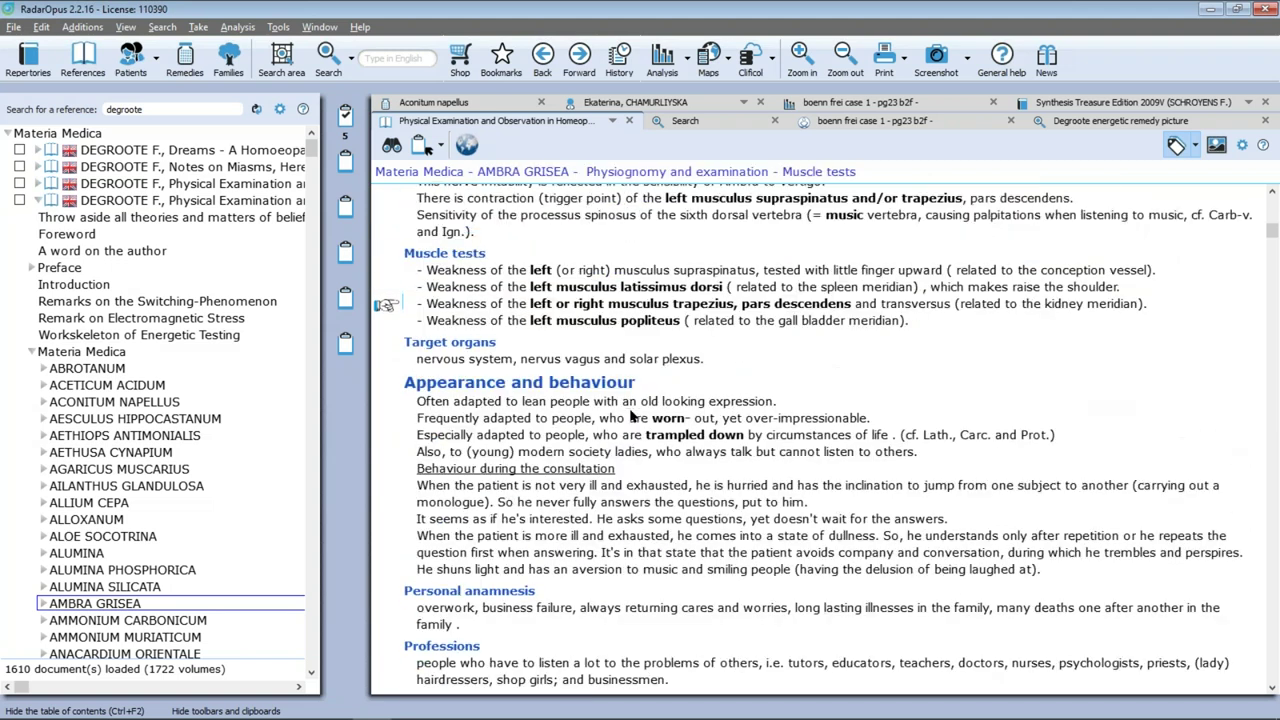
# Collapse the book's Materia Medica section and open "Muscle tests, description" under The 42 Muscle tests
pyautogui.click(30, 352)
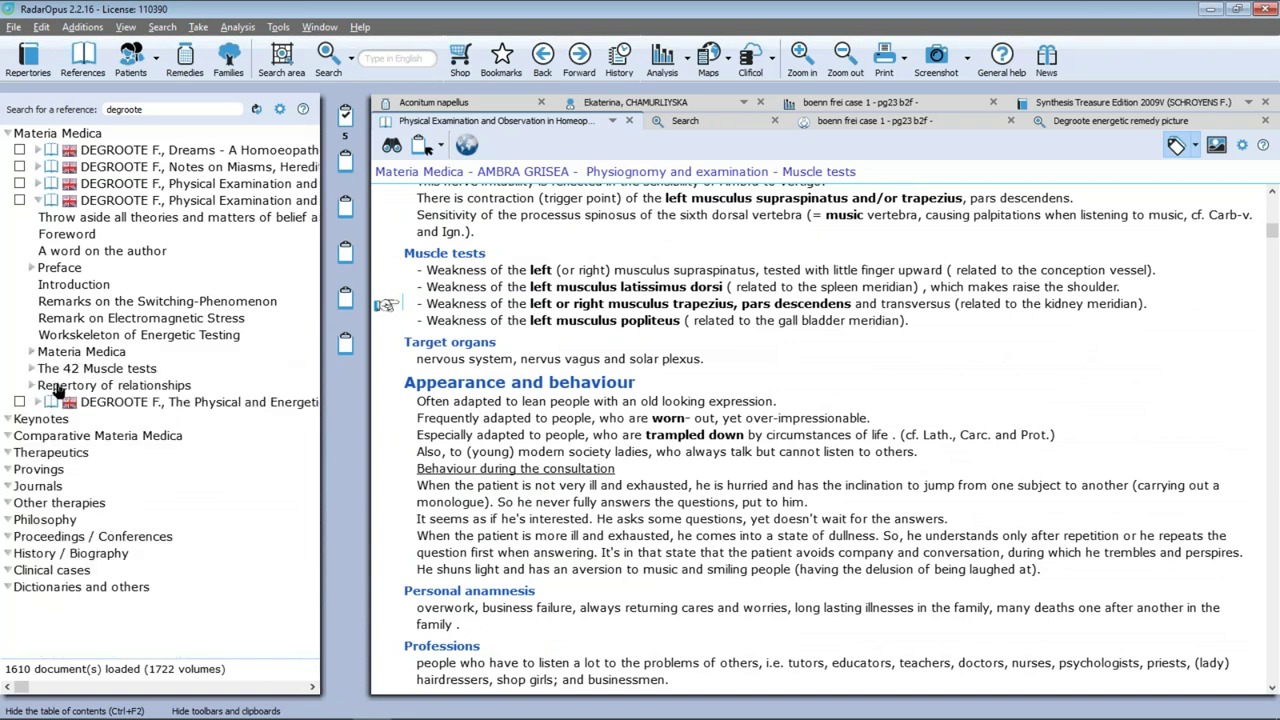
pyautogui.click(31, 369)
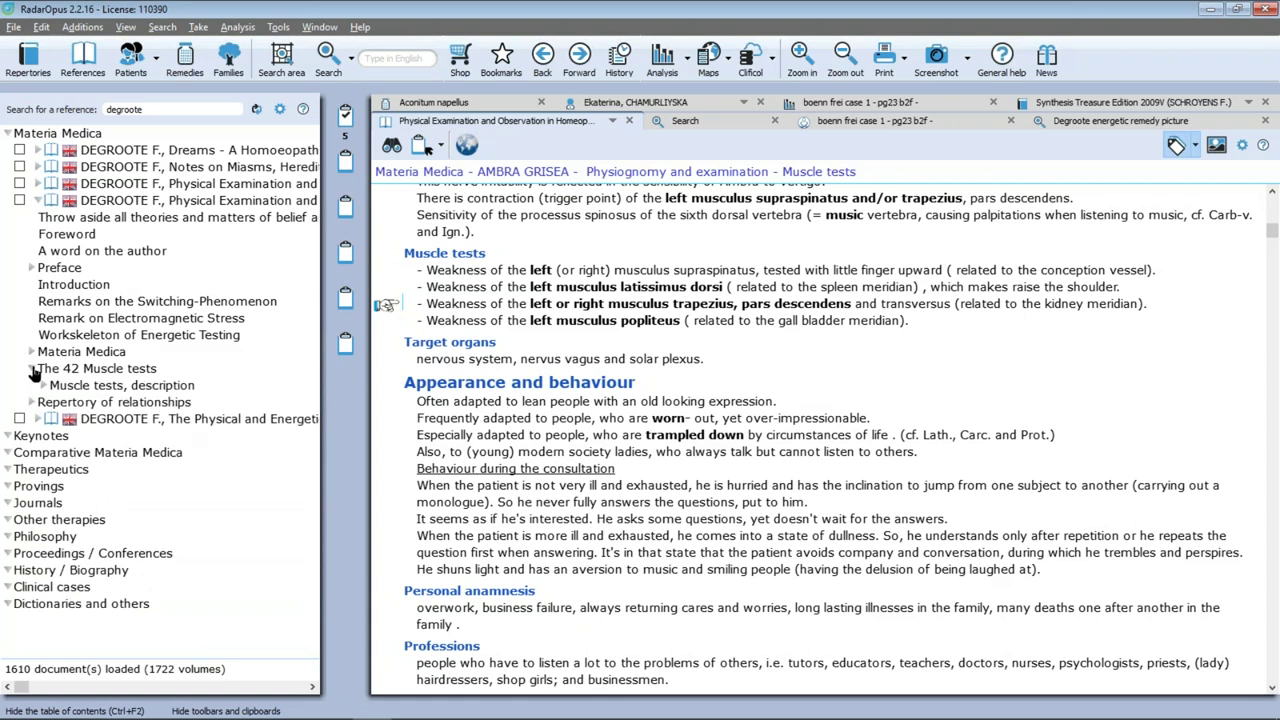
pyautogui.click(62, 391)
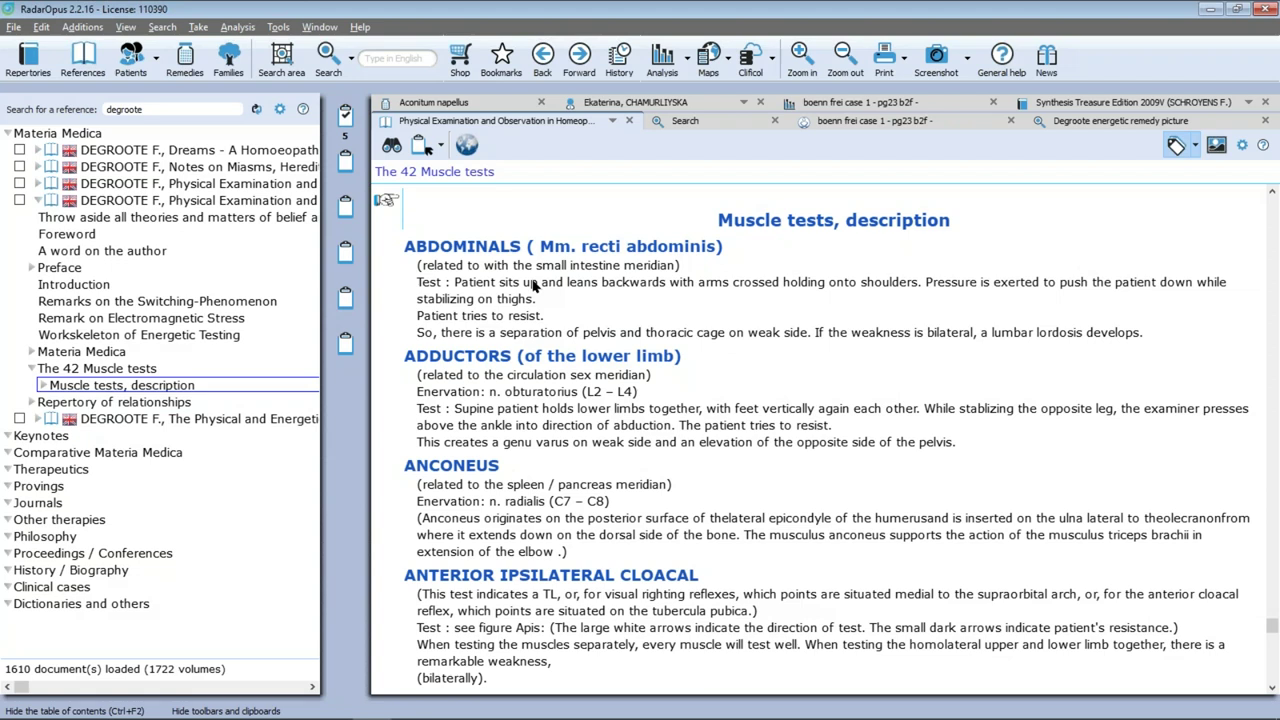
# Switch to the presentation, advance from Energetic Picture to the Family Finder Vervarcke slide, and return to RadarOpus
pyautogui.hotkey('alt', 'Tab')
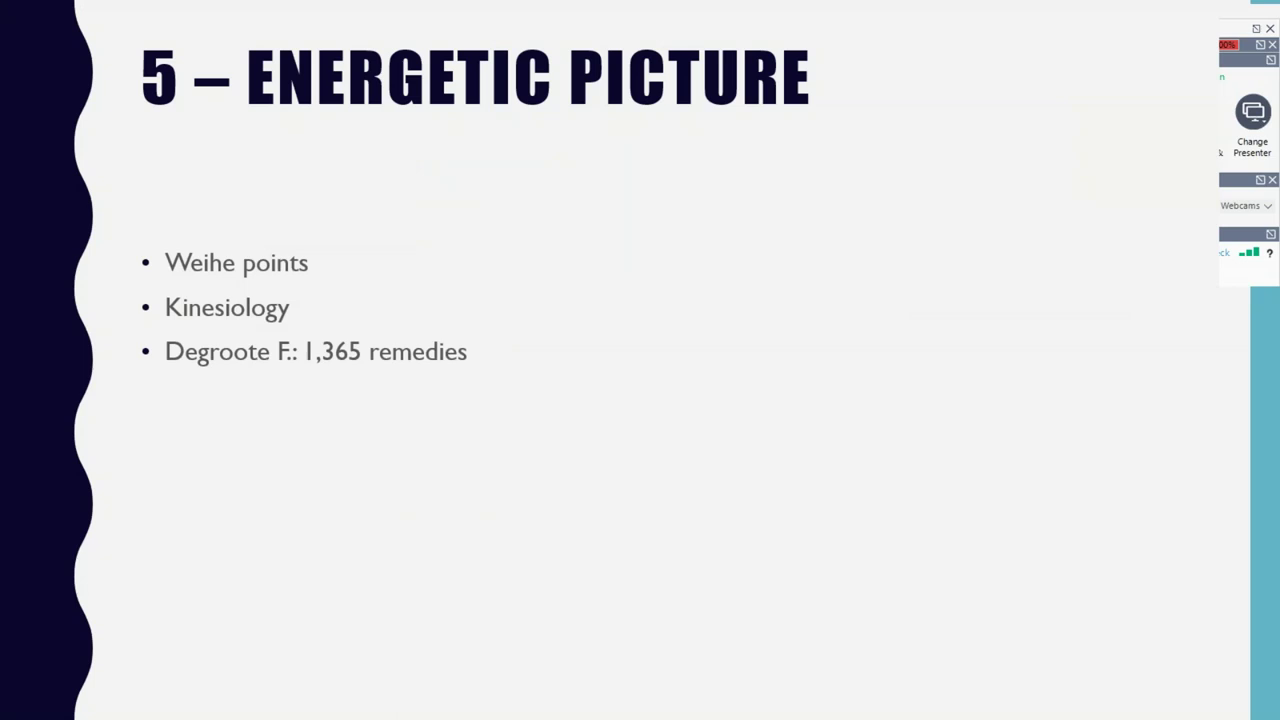
pyautogui.press('Right')
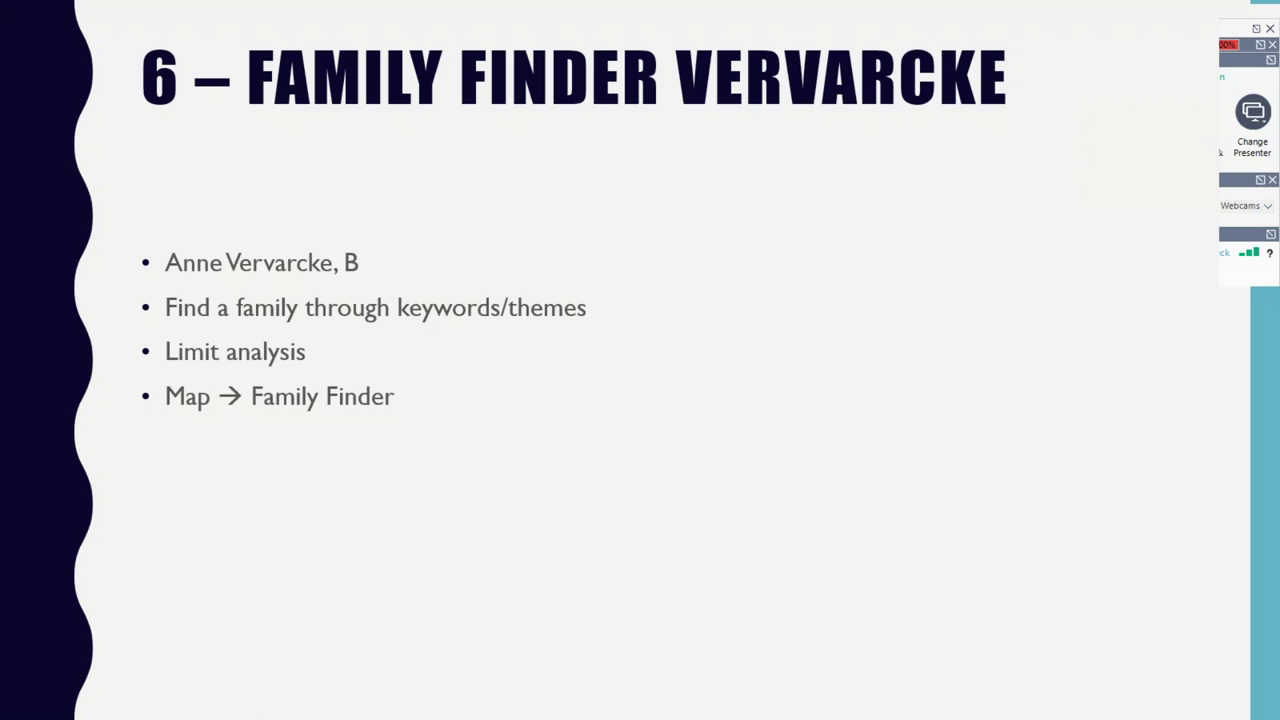
pyautogui.hotkey('alt', 'Tab')
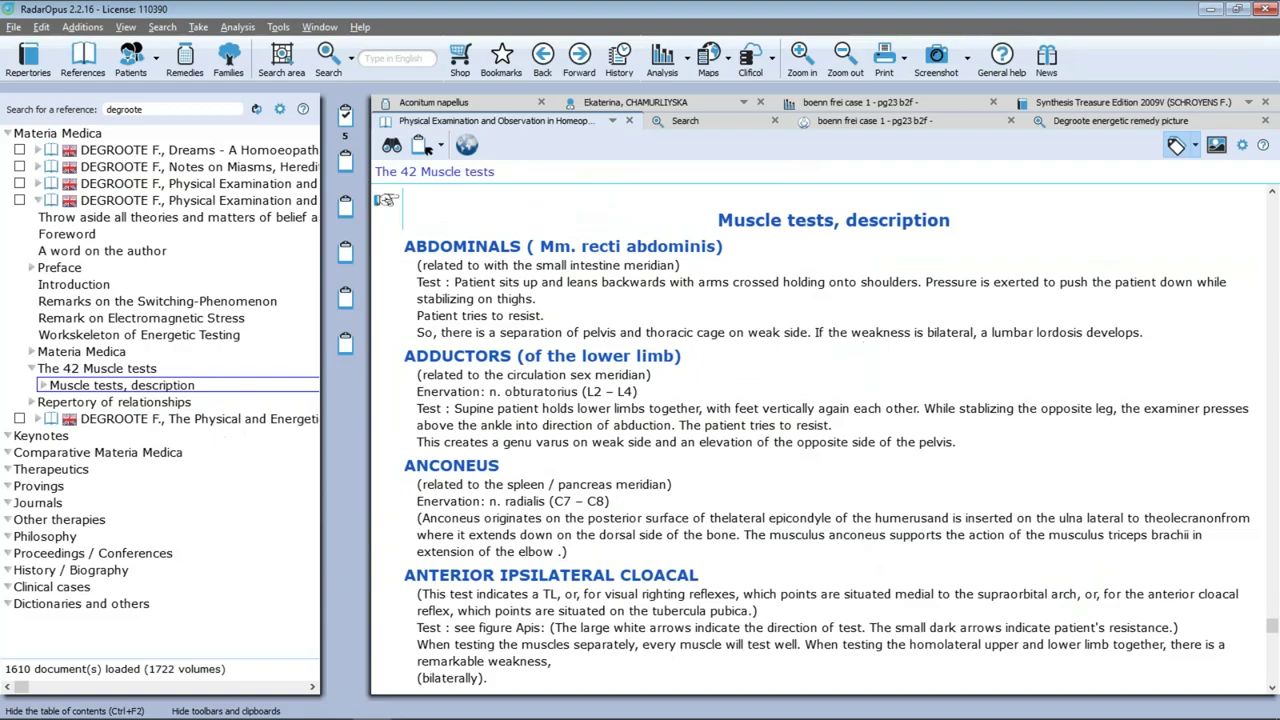
# Bring up Synthesis Treasure Edition 2009V, search the saved analyses for "ff" and recall ffinder vva 1 from the default folder
pyautogui.click(1072, 104)
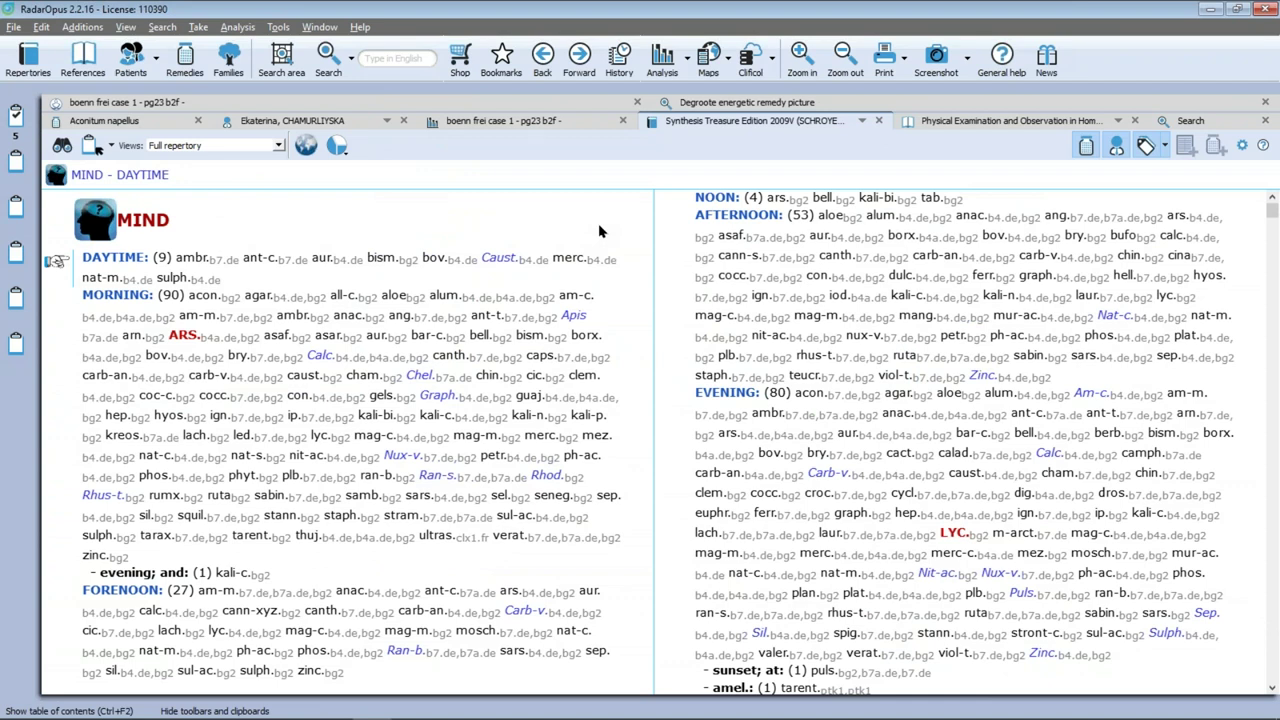
pyautogui.hotkey('ctrl', 'o')
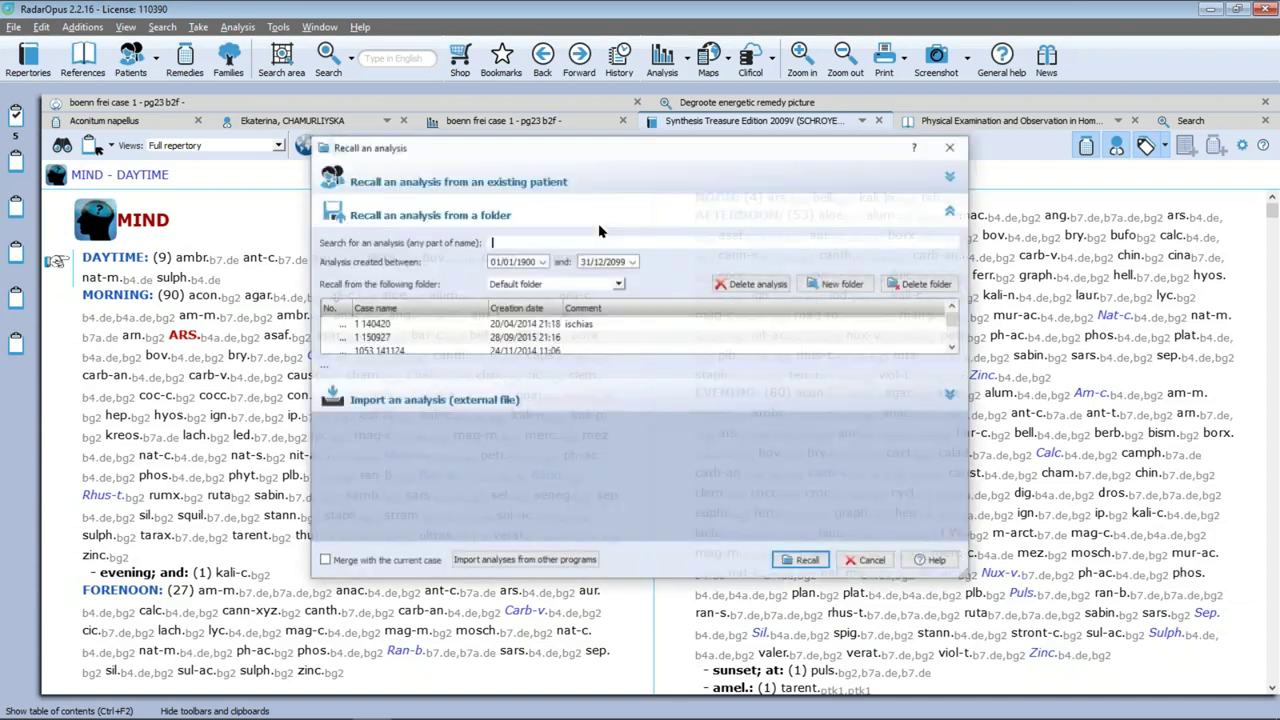
pyautogui.write('ff')
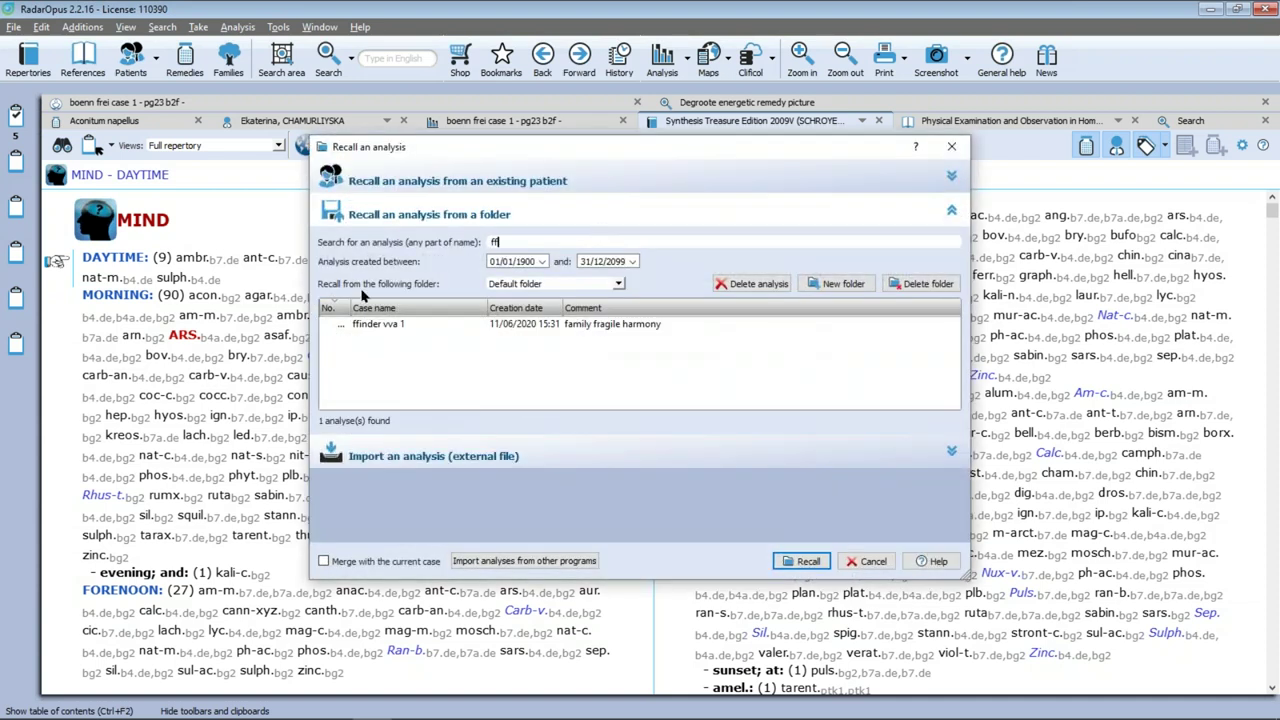
pyautogui.click(390, 326)
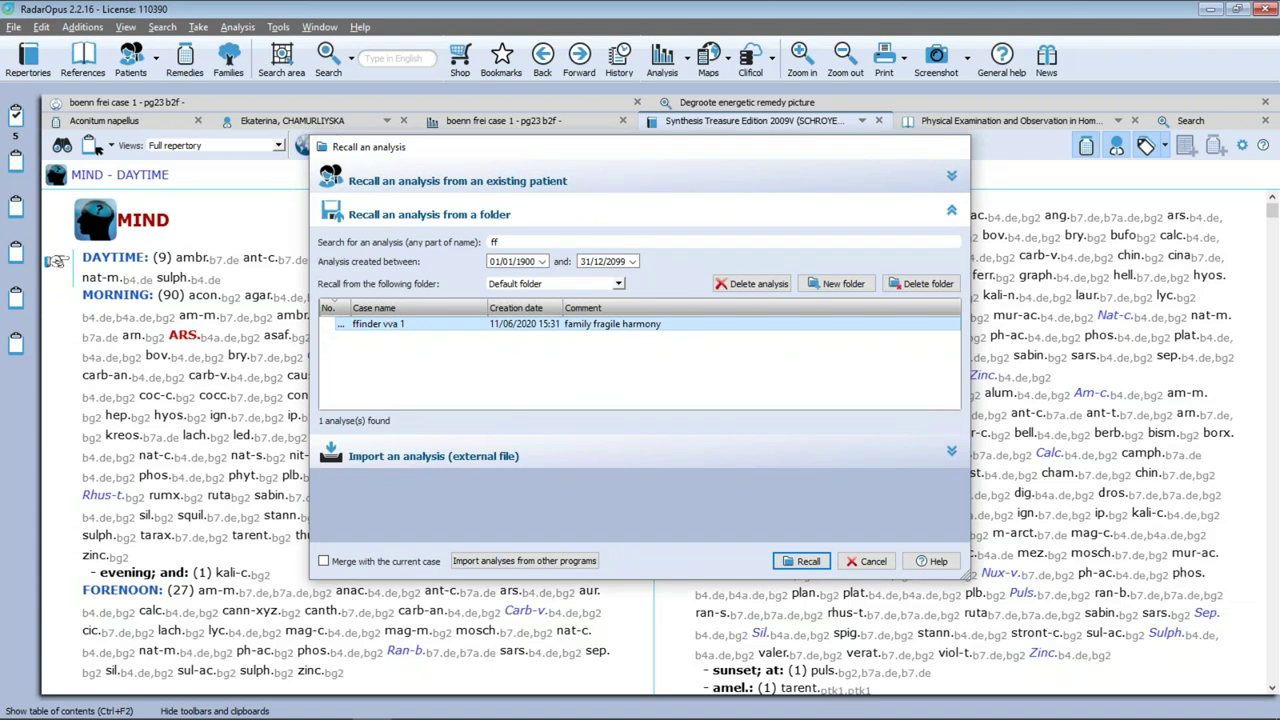
pyautogui.doubleClick(390, 325)
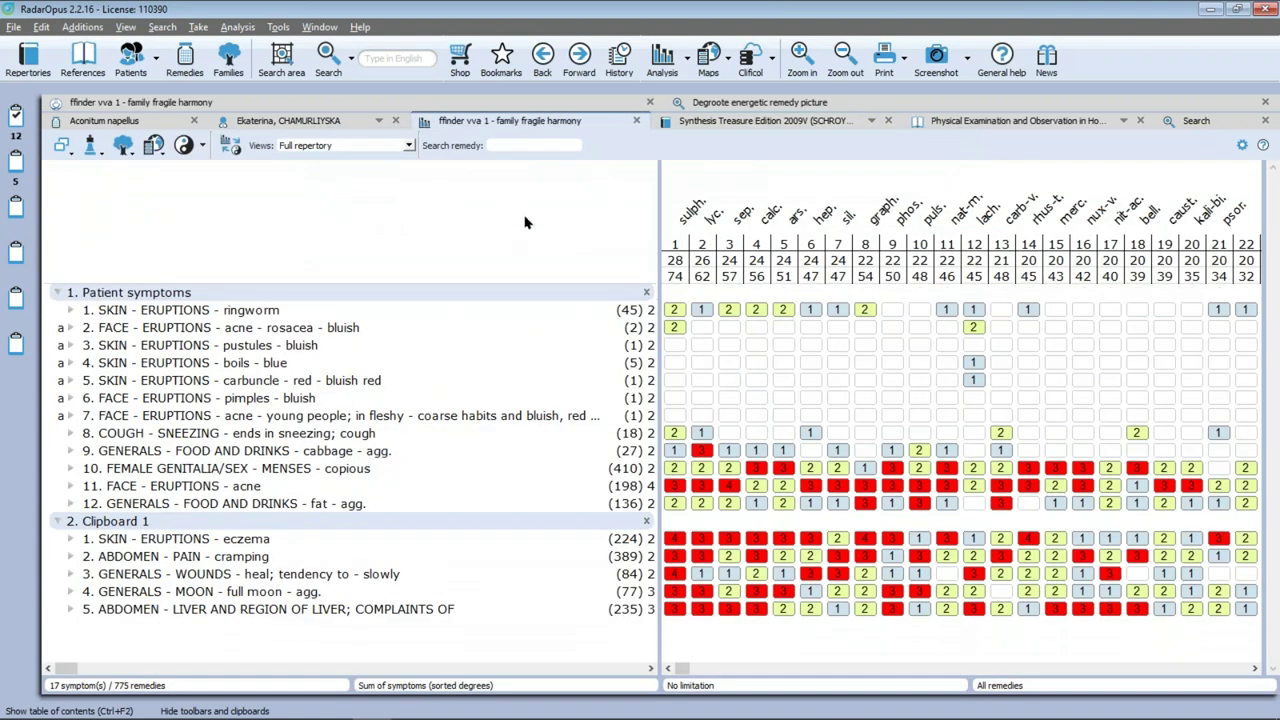
# Return to the Synthesis repertory and open Anne Vervarcke's Vital Approach Map of Homeopathic Families
pyautogui.click(681, 122)
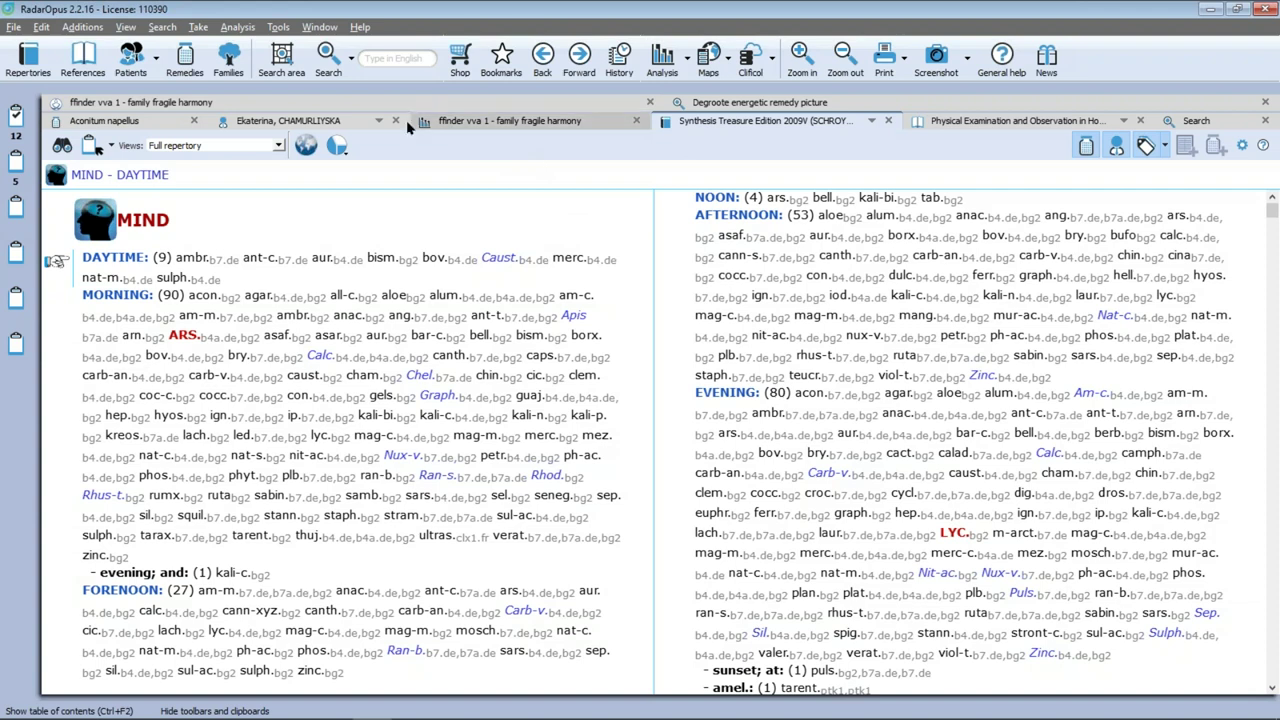
pyautogui.click(735, 66)
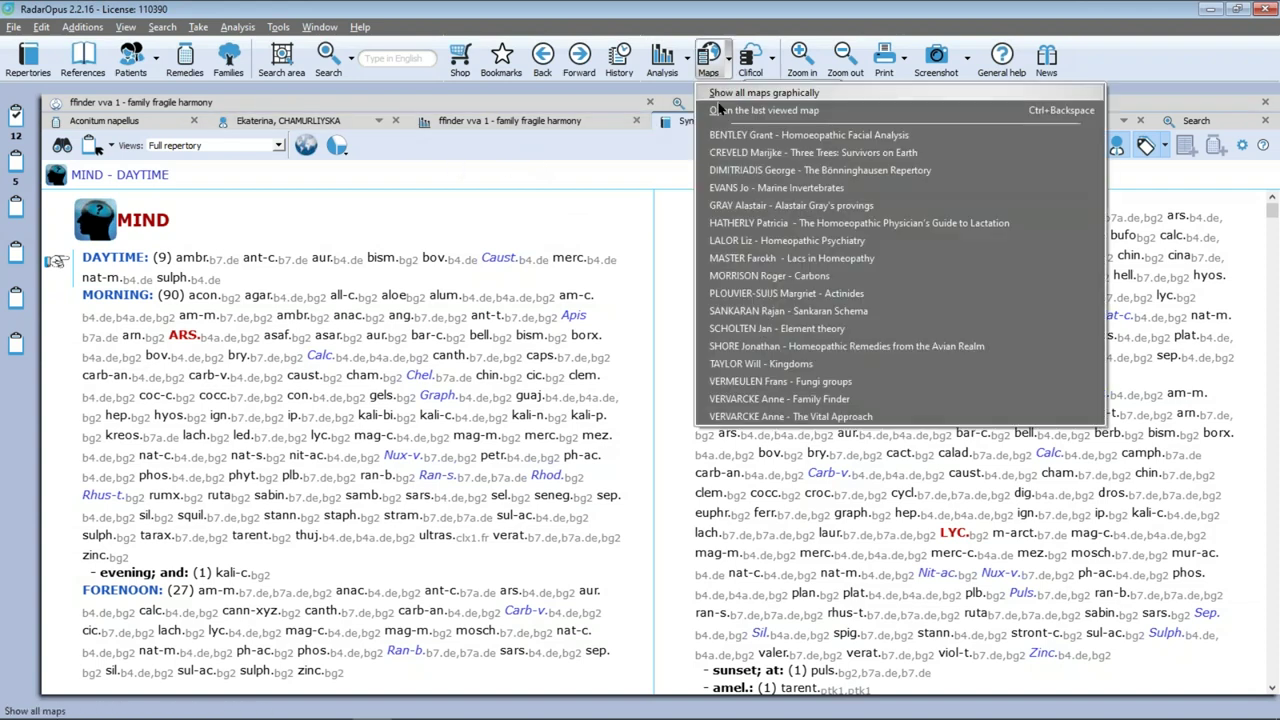
pyautogui.click(942, 406)
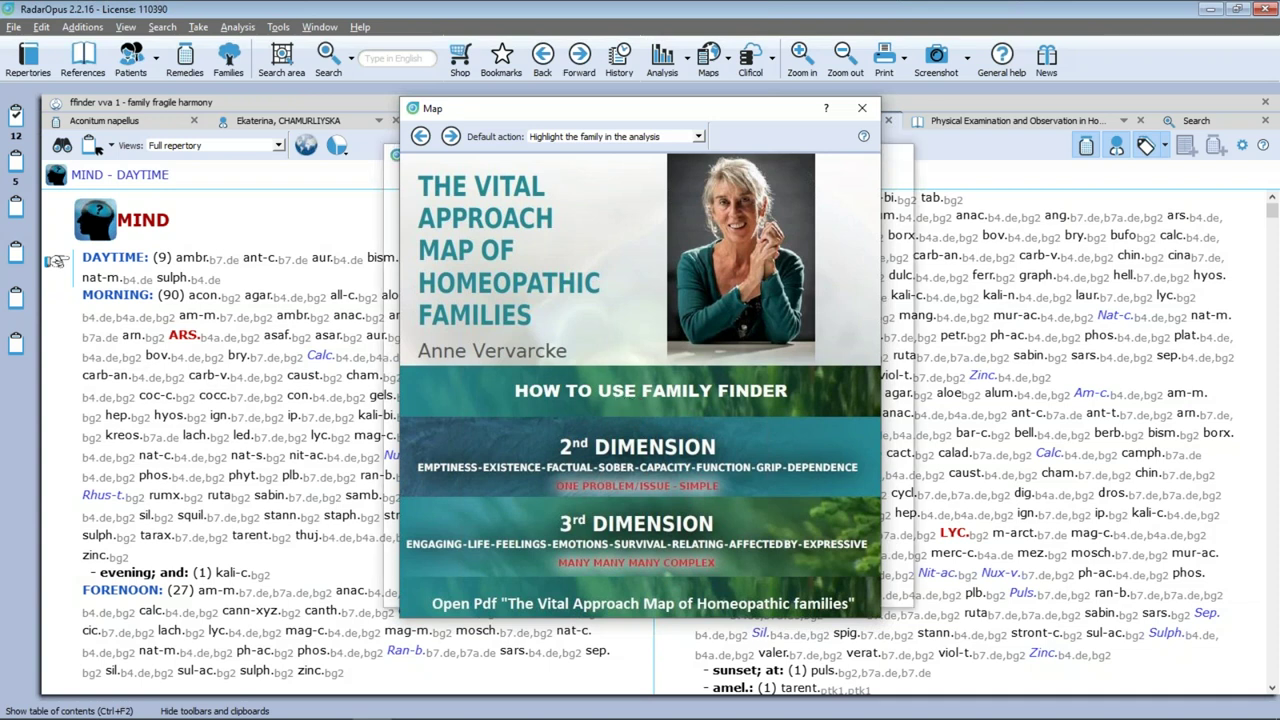
# Open the map's How to Use Family Finder page and look through to its introductory videos
pyautogui.click(613, 390)
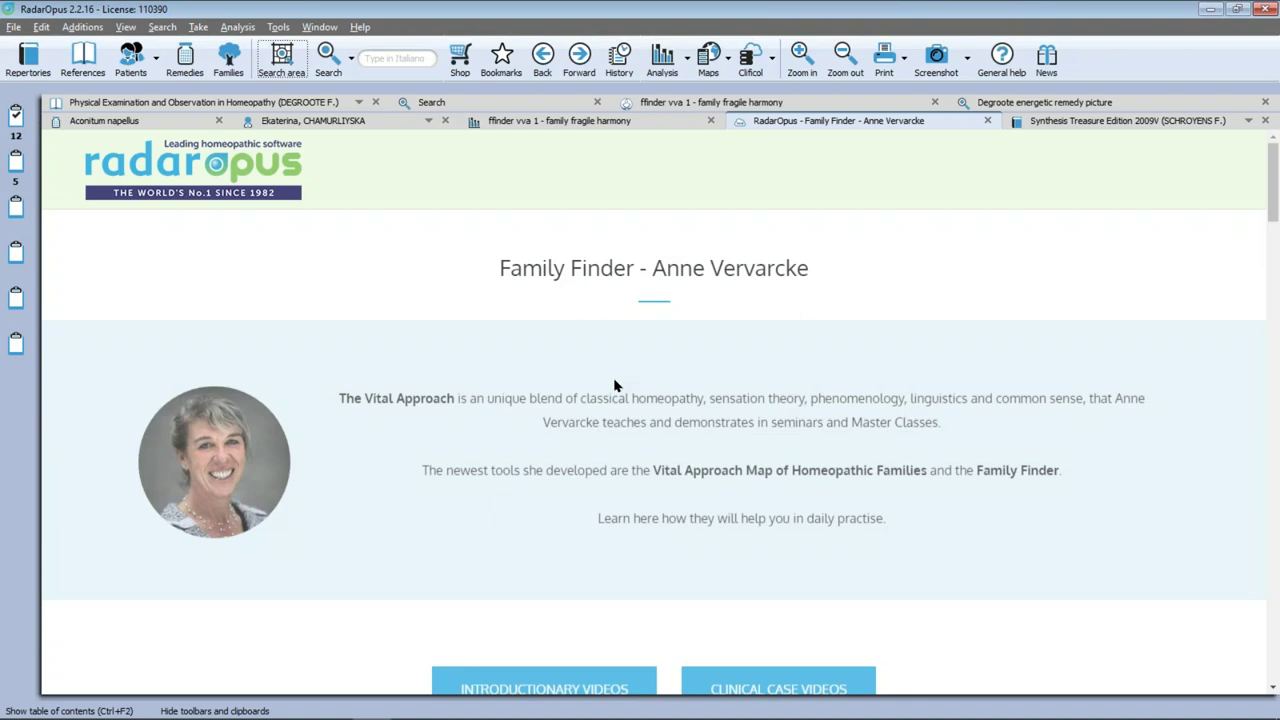
pyautogui.scroll(-3, 651, 420)
pyautogui.scroll(-3, 951, 463)
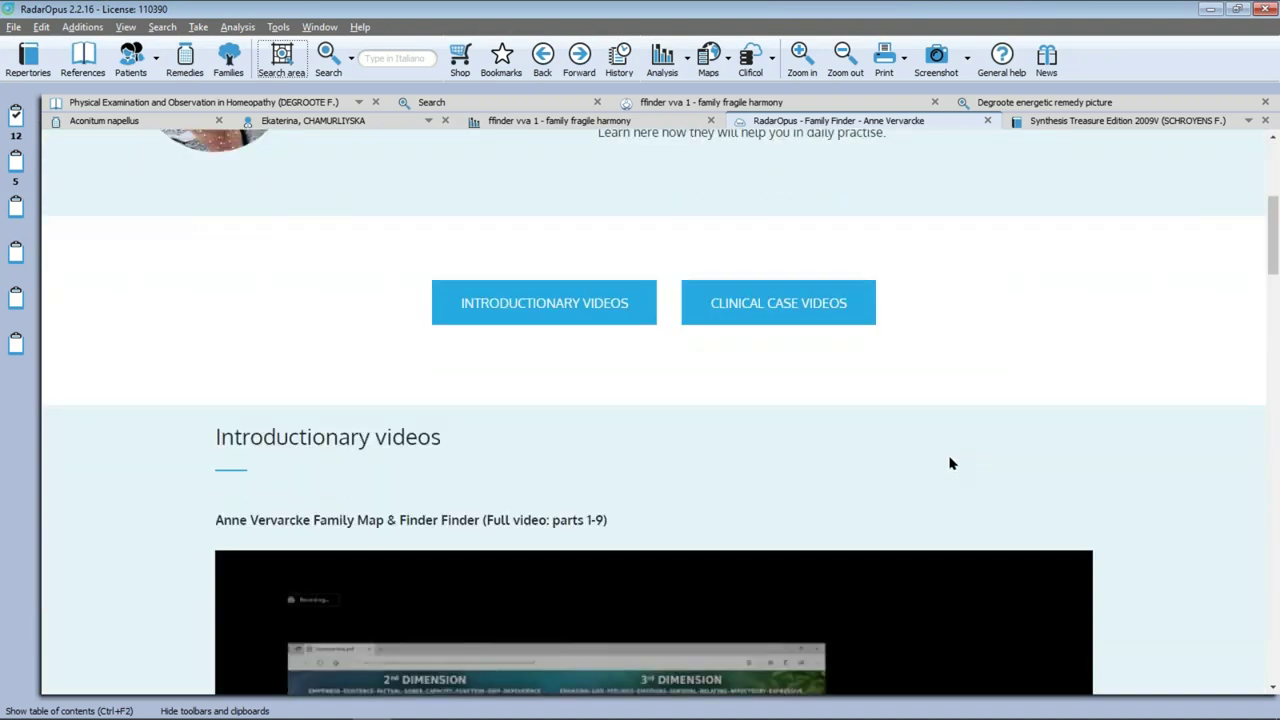
# Leave the how-to page and search the Family Finder for the words family, fragile and harmony
pyautogui.scroll(6, 951, 463)
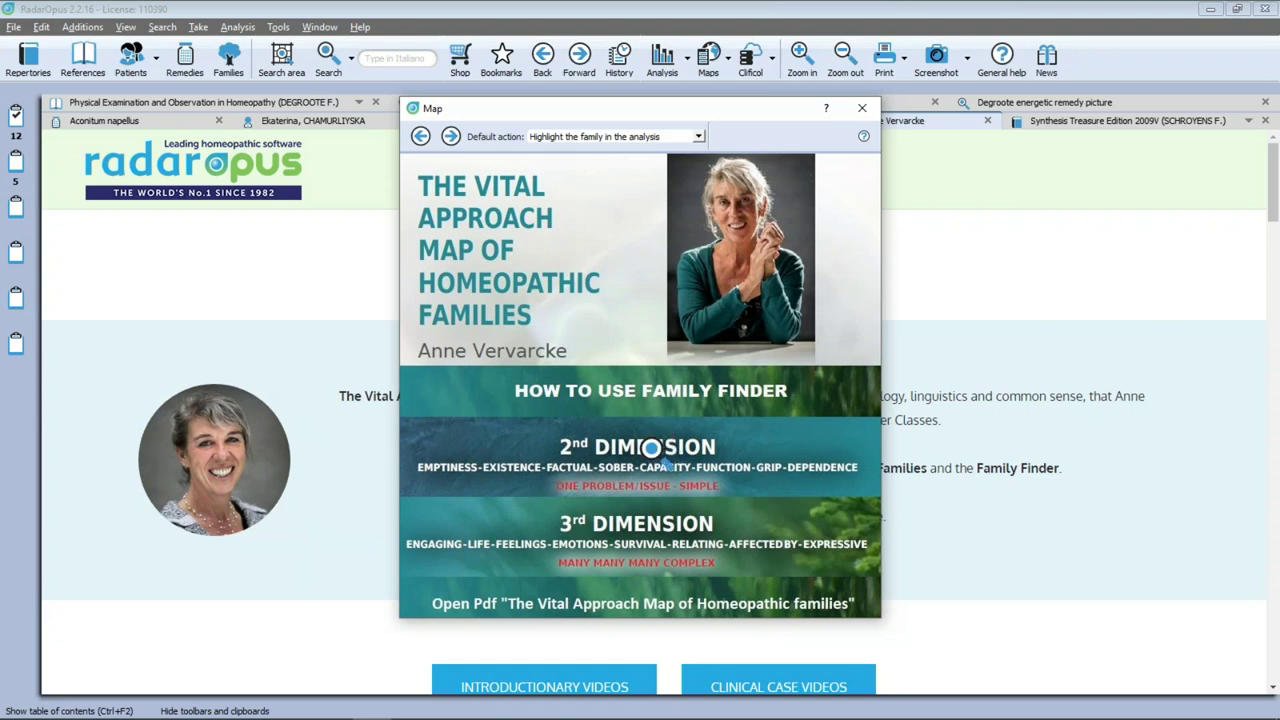
pyautogui.click(651, 448)
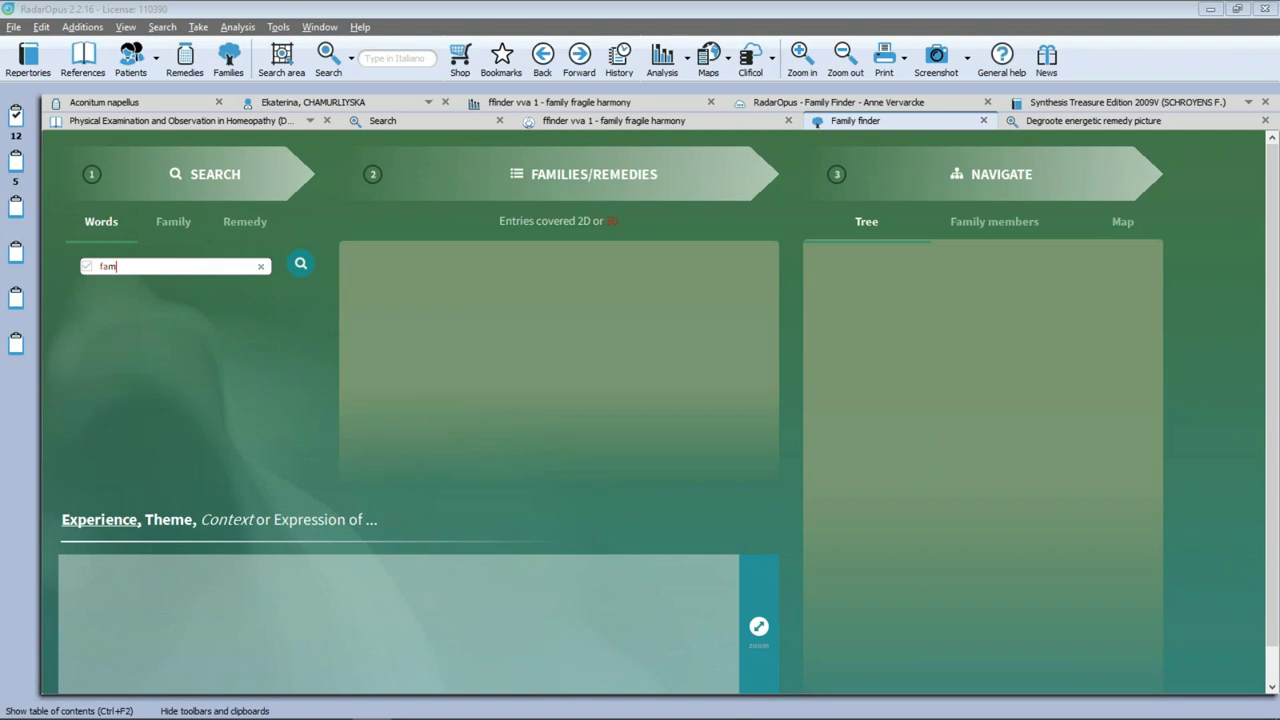
pyautogui.press('Return')
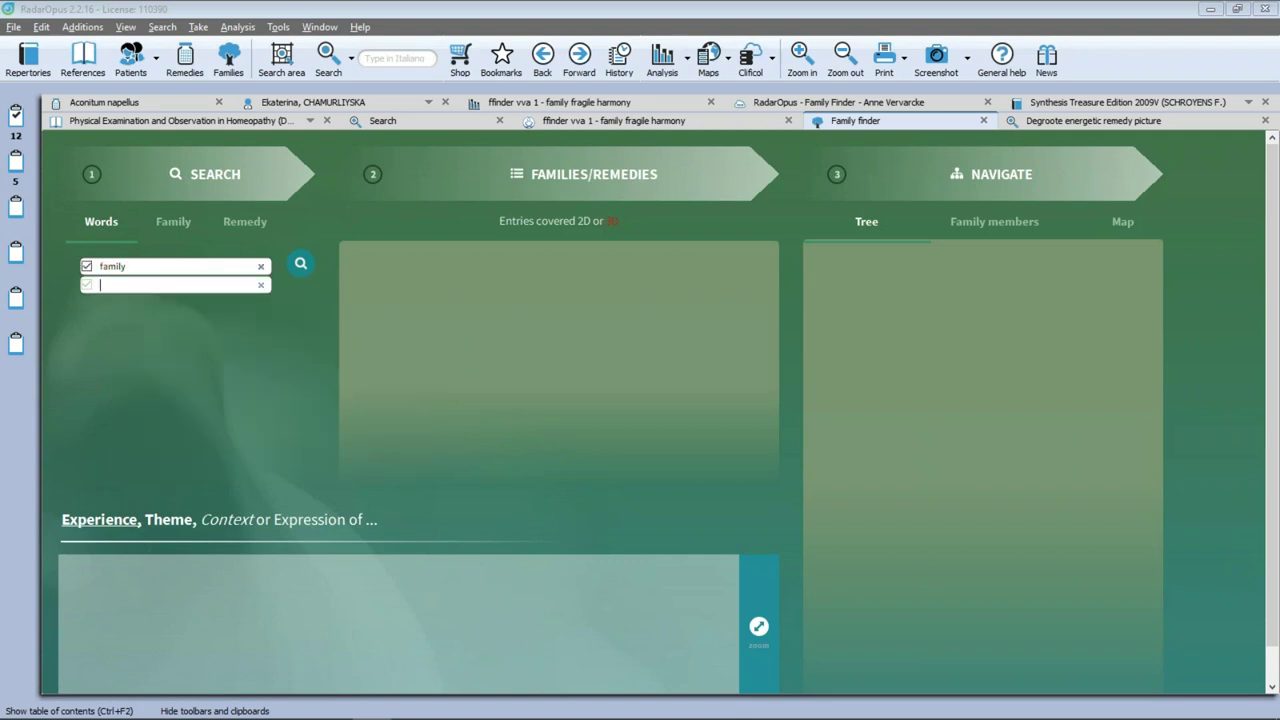
pyautogui.write('fragile')
pyautogui.press('Return')
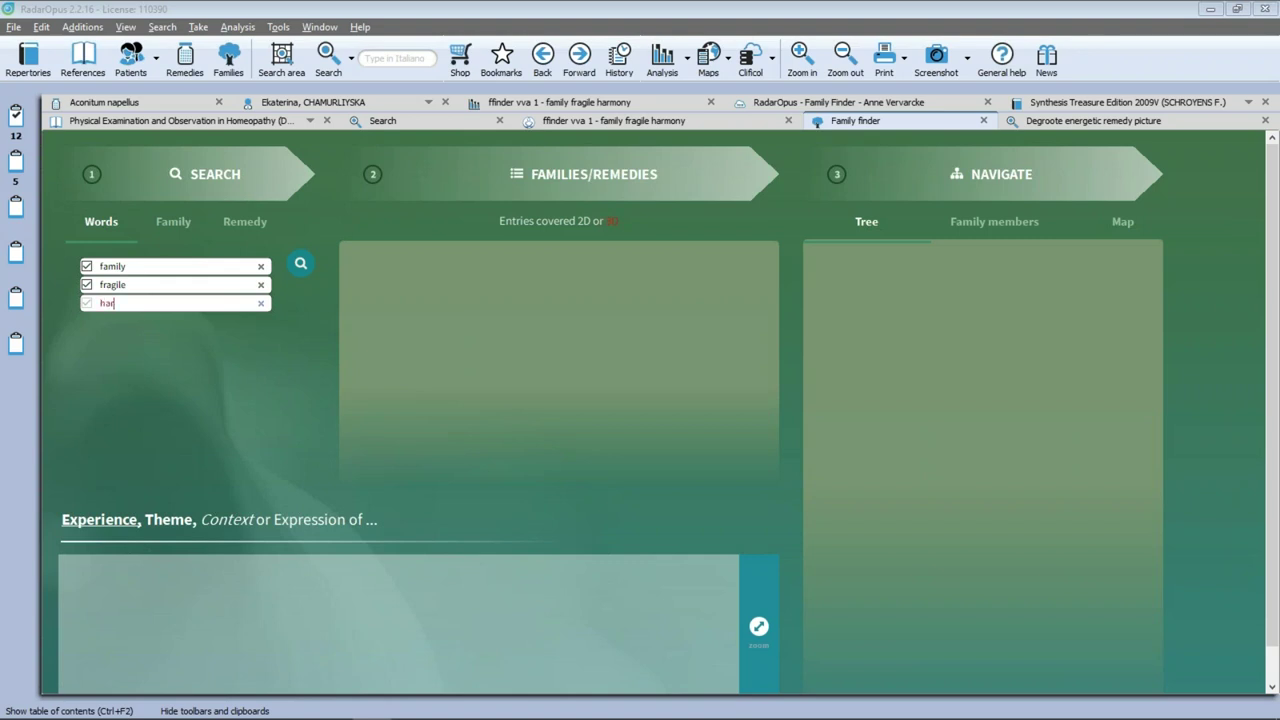
pyautogui.write('ny')
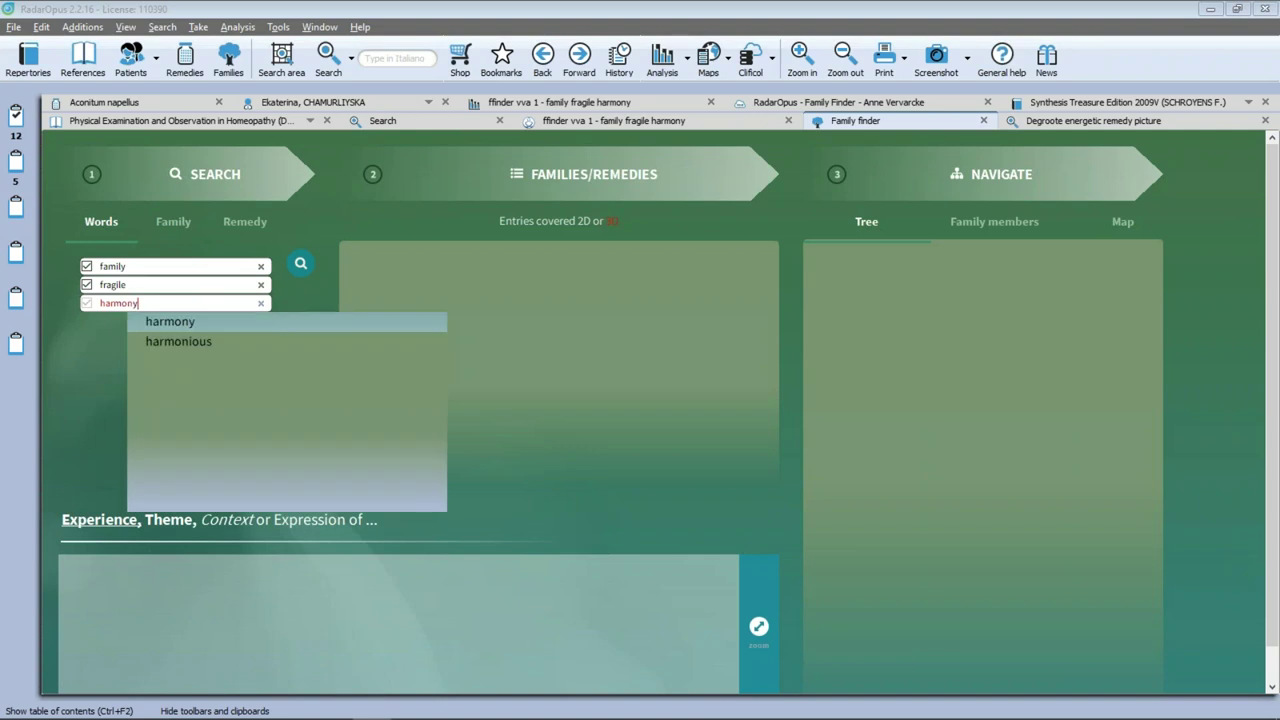
pyautogui.press('Return')
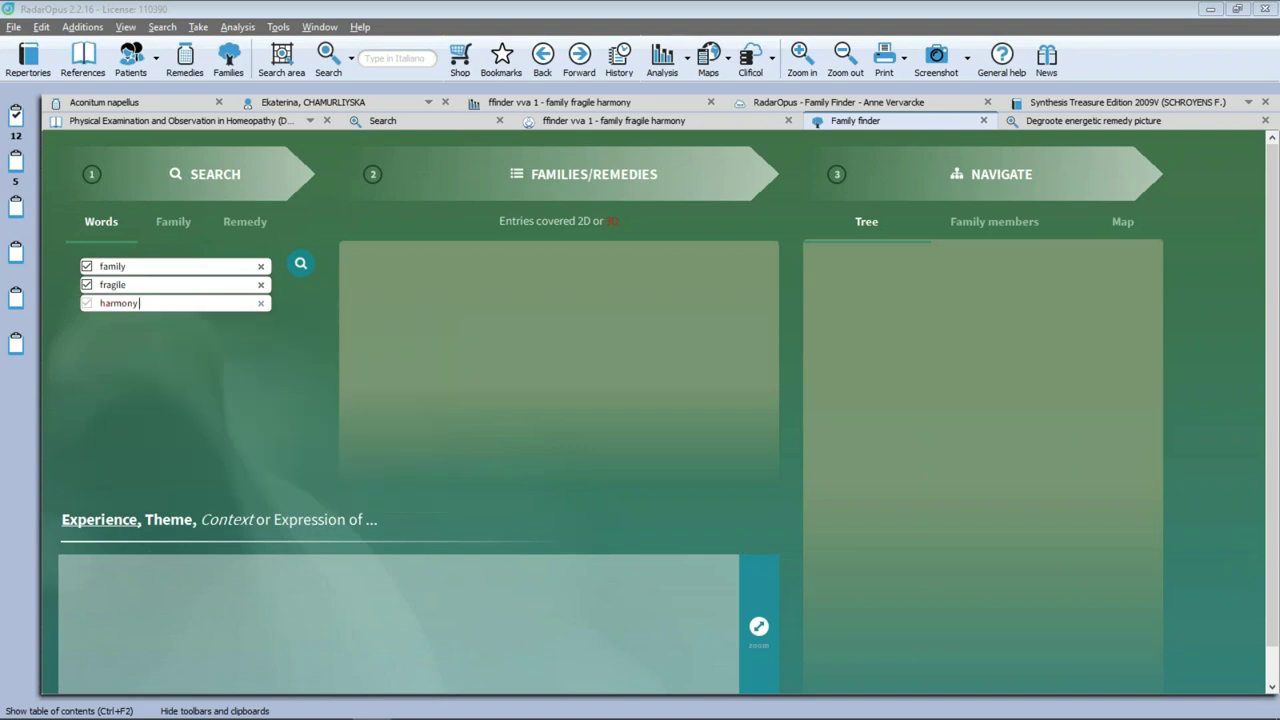
pyautogui.press('Return')
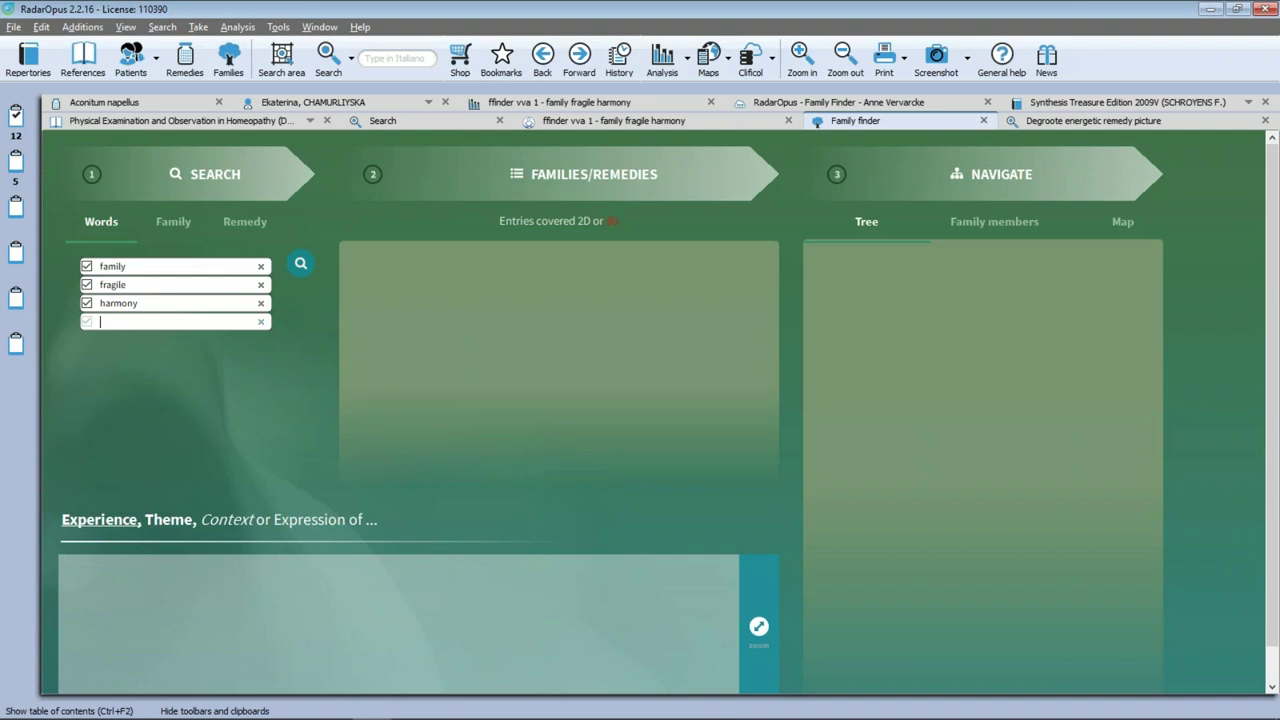
pyautogui.click(299, 263)
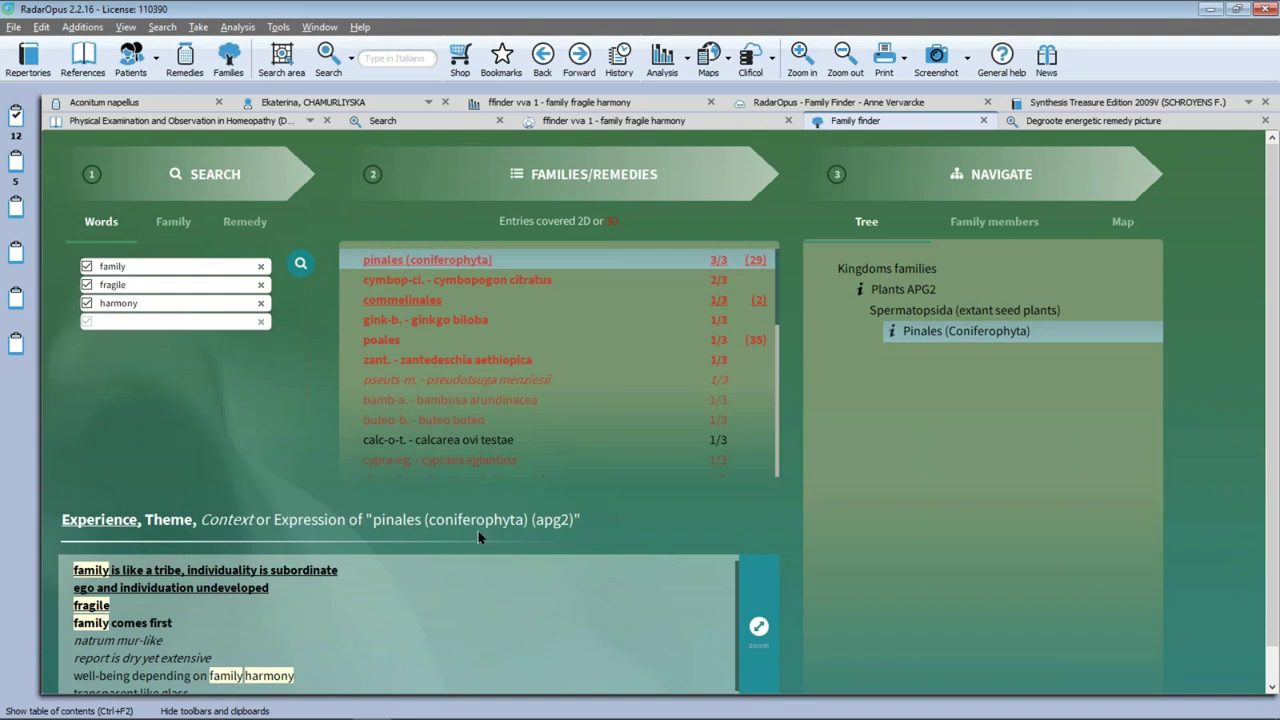
# Review the Pinales (Coniferophyta) themes in the enlarged view, limit the analysis to this family, and select its Pinales entry
pyautogui.click(758, 626)
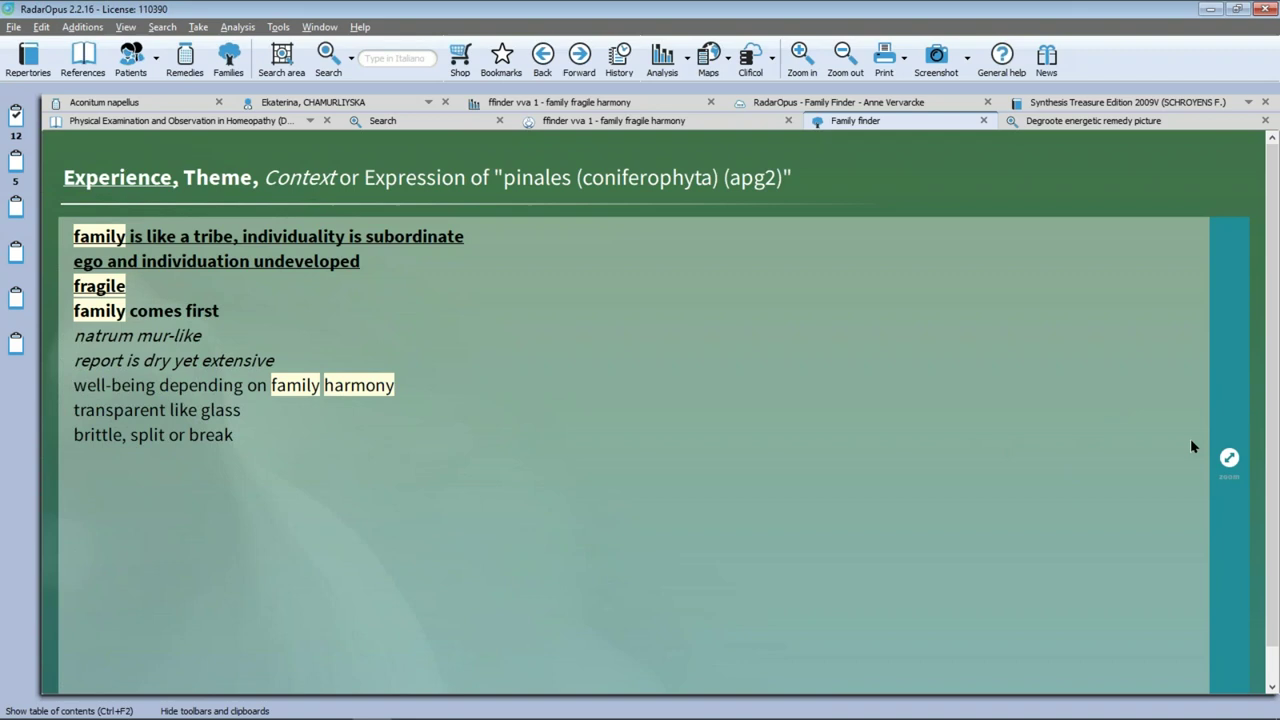
pyautogui.click(1229, 458)
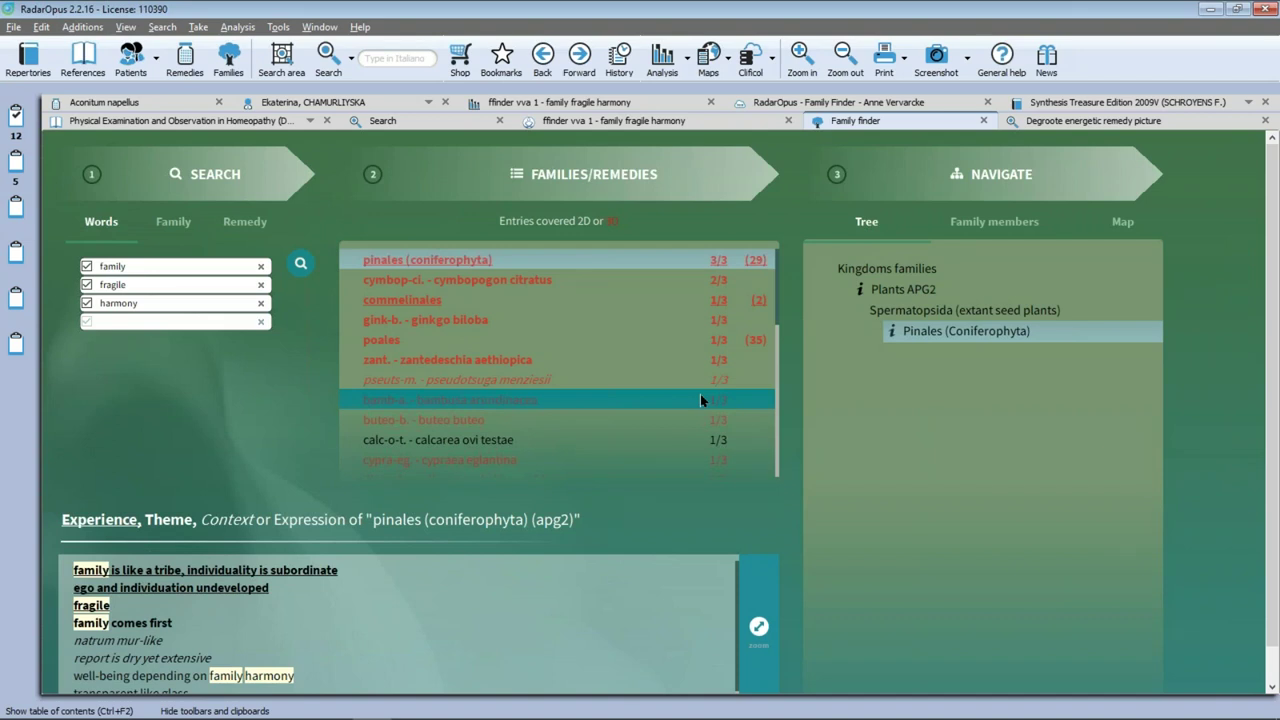
pyautogui.rightClick(419, 261)
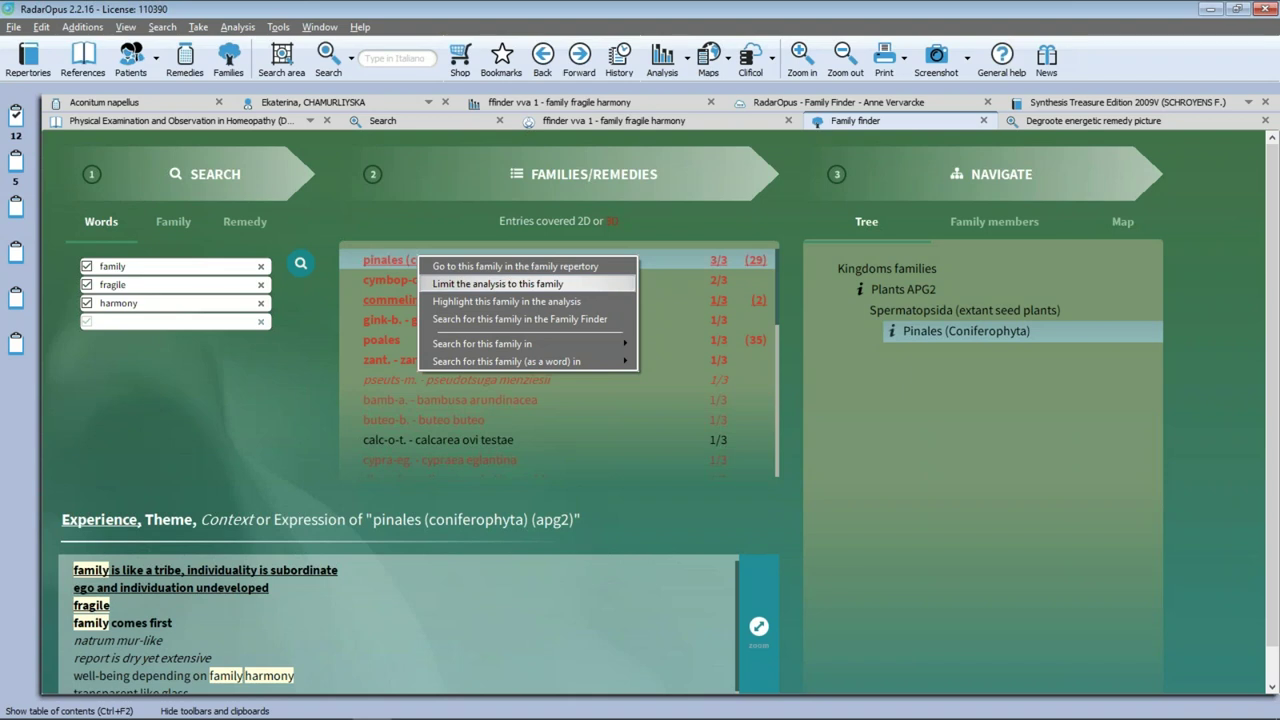
pyautogui.click(498, 284)
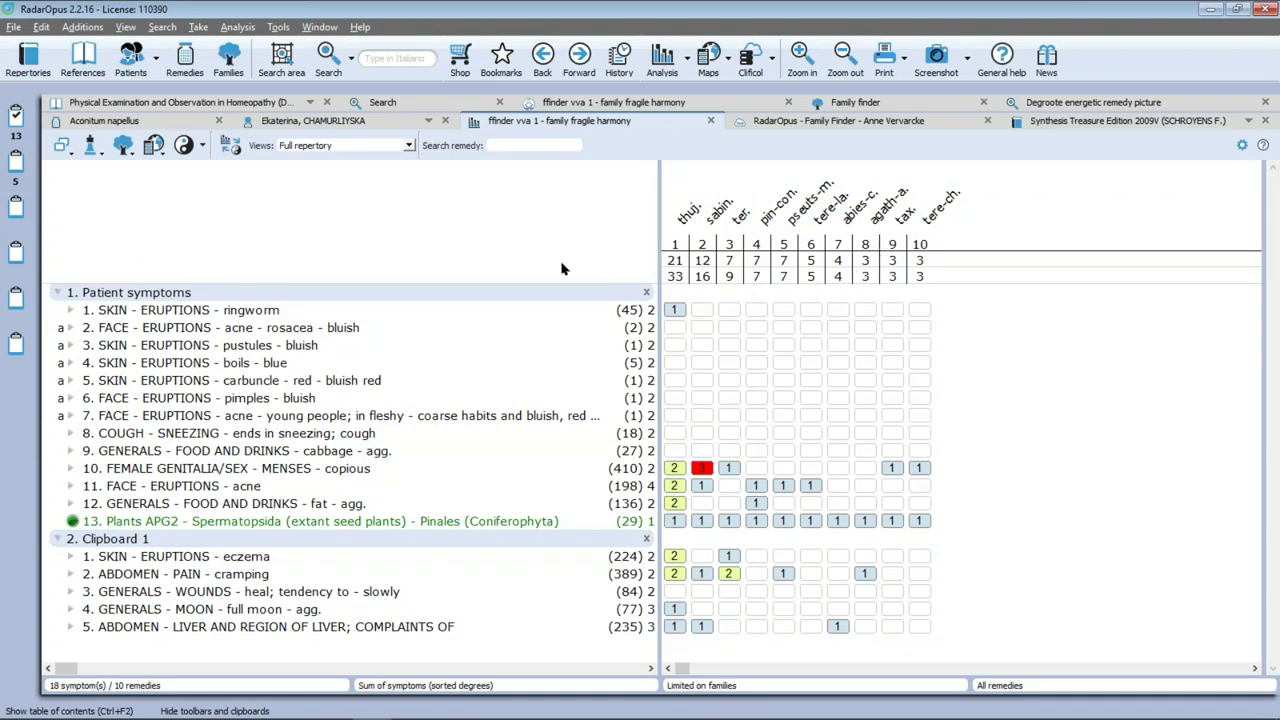
pyautogui.click(339, 521)
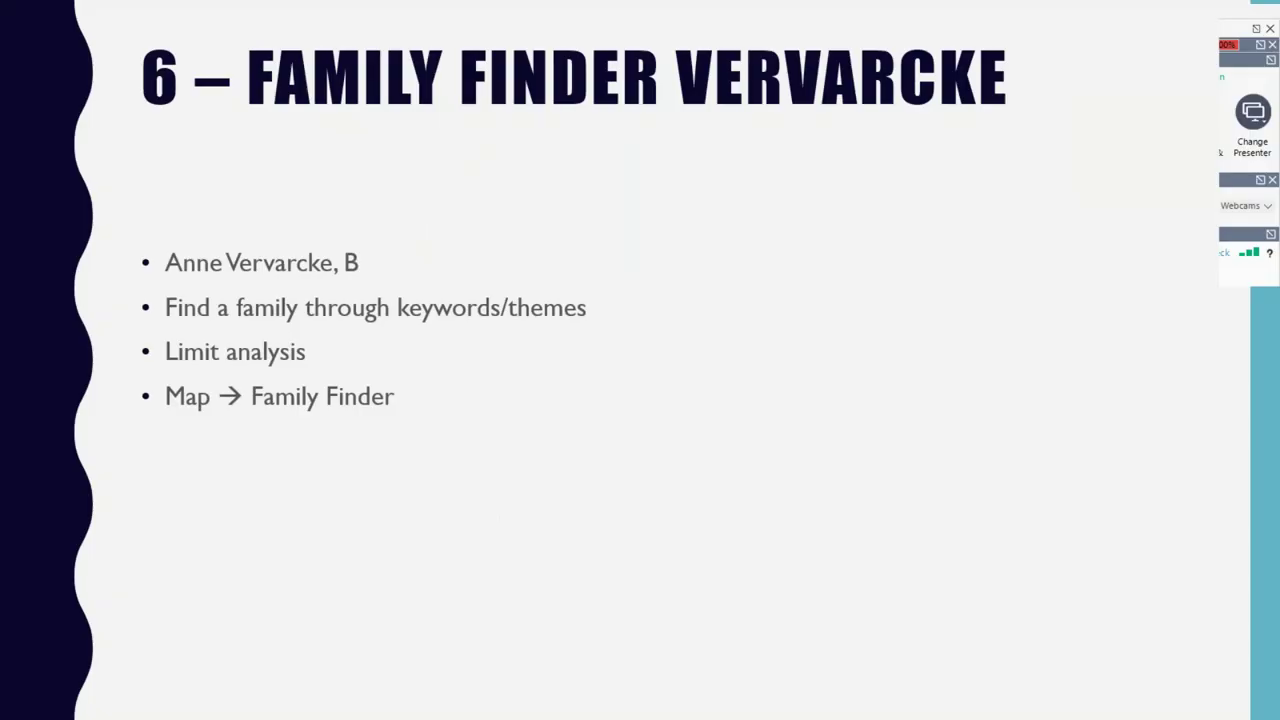
# Switch to the presentation and advance from the Family Finder Vervarcke slide to the 7 – More … slide
pyautogui.press('Right')
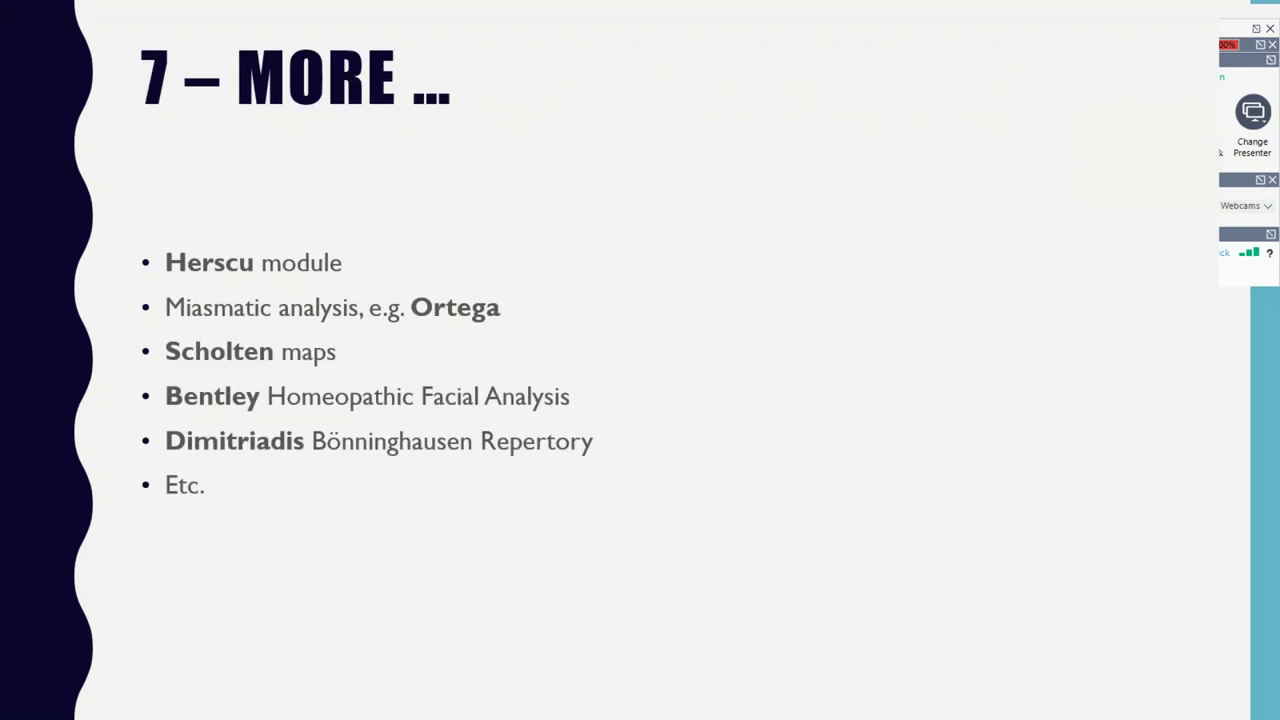